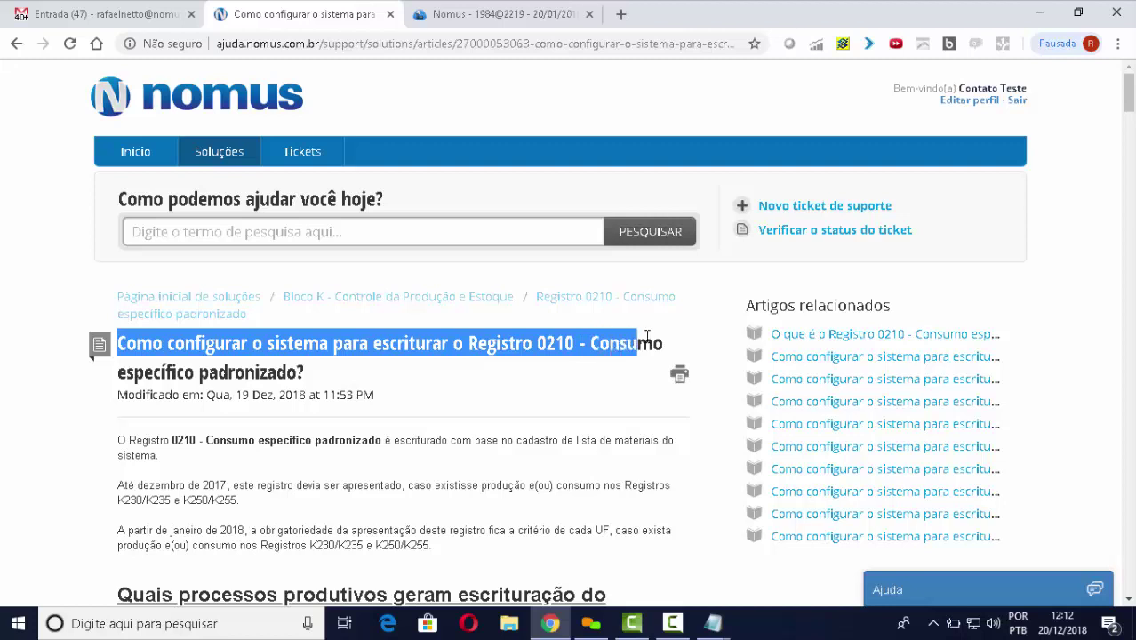
Read the article's introduction on when Registro 0210 must be submitted, covering the rules until December 2017 and from January 2018
left_click(461, 440)
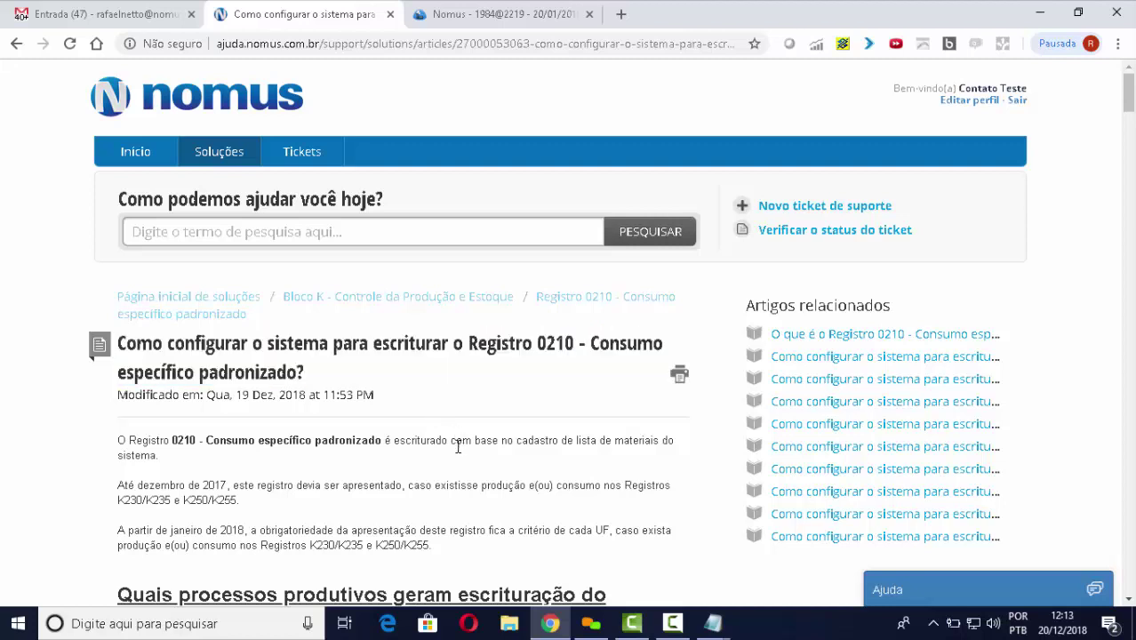
scroll(460, 440, "down", 2)
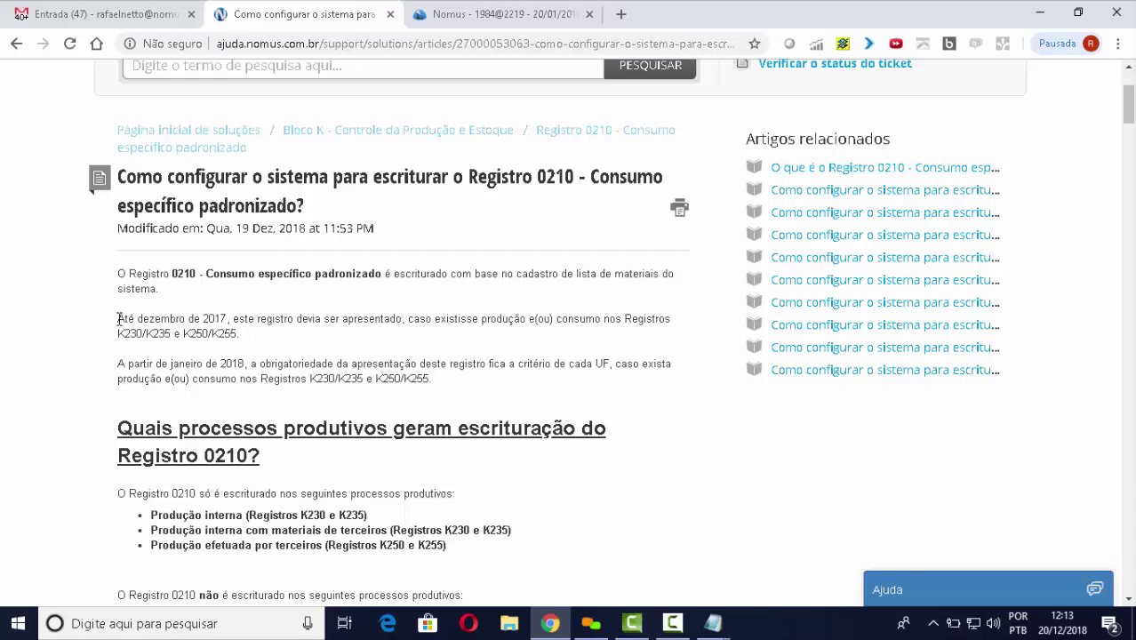
left_click_drag(118, 318, 245, 342)
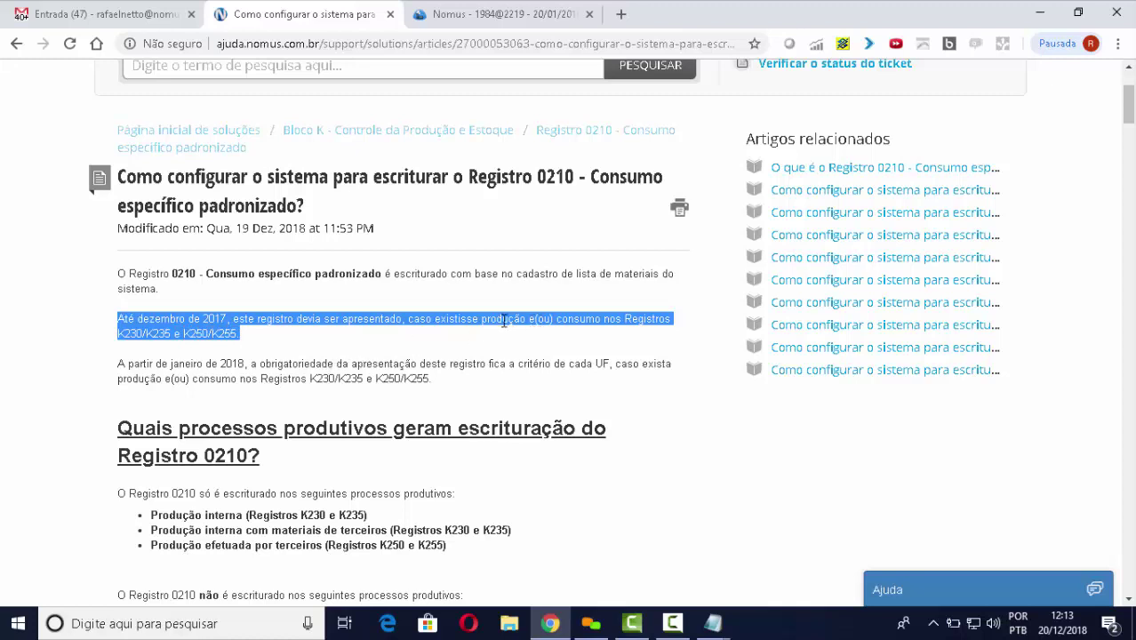
left_click(250, 347)
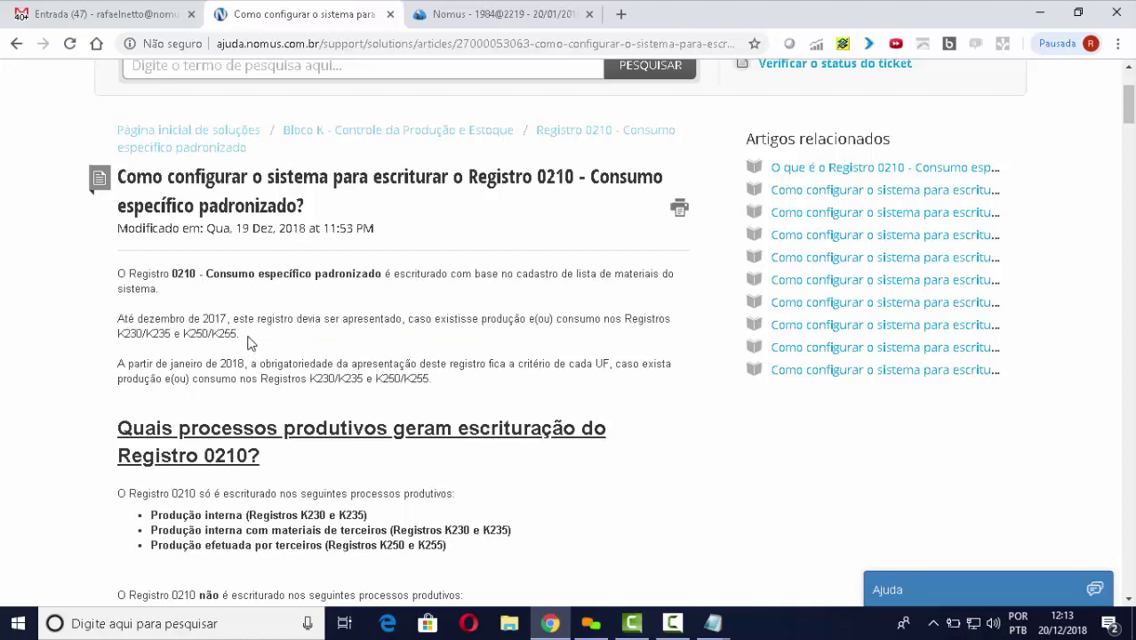
scroll(261, 336, "down", 2)
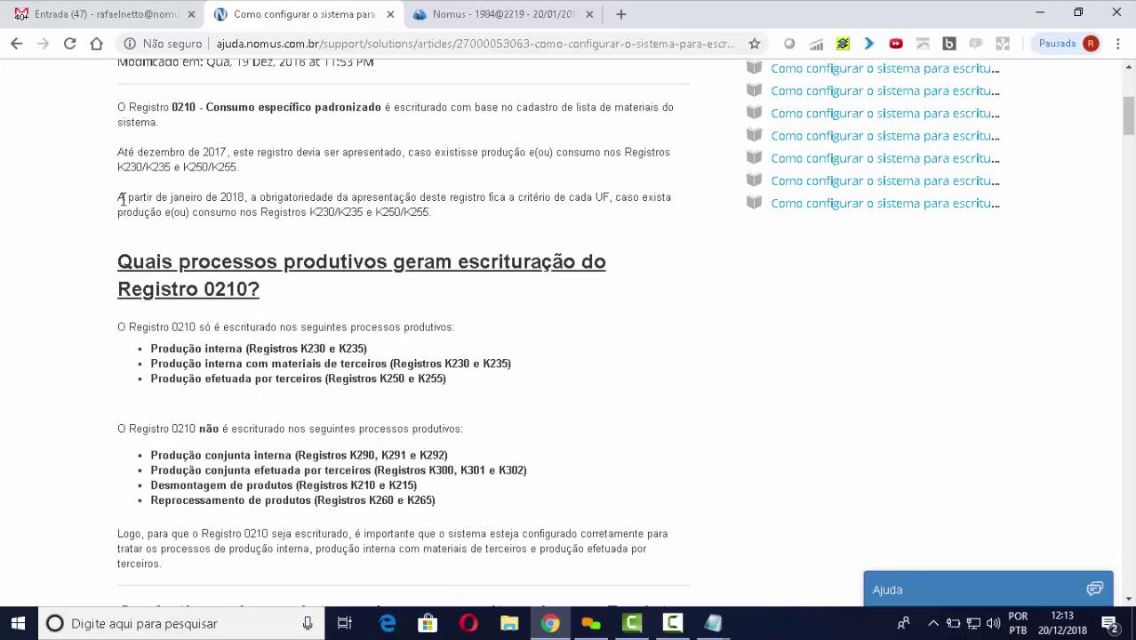
left_click_drag(118, 199, 430, 213)
left_click(252, 200)
left_click(619, 214)
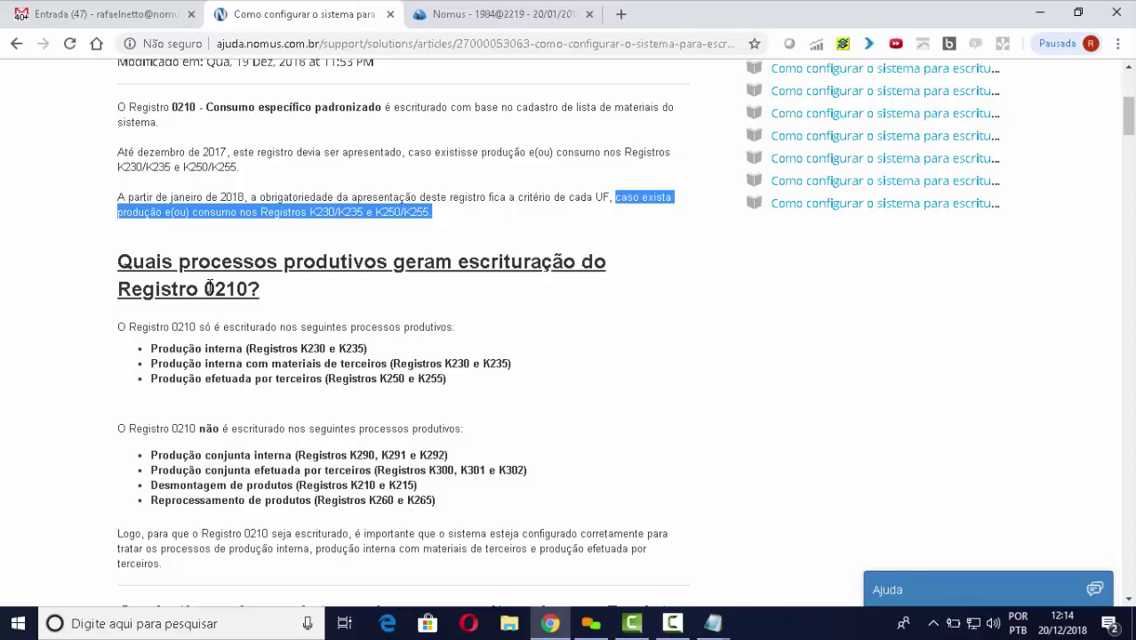
left_click(325, 253)
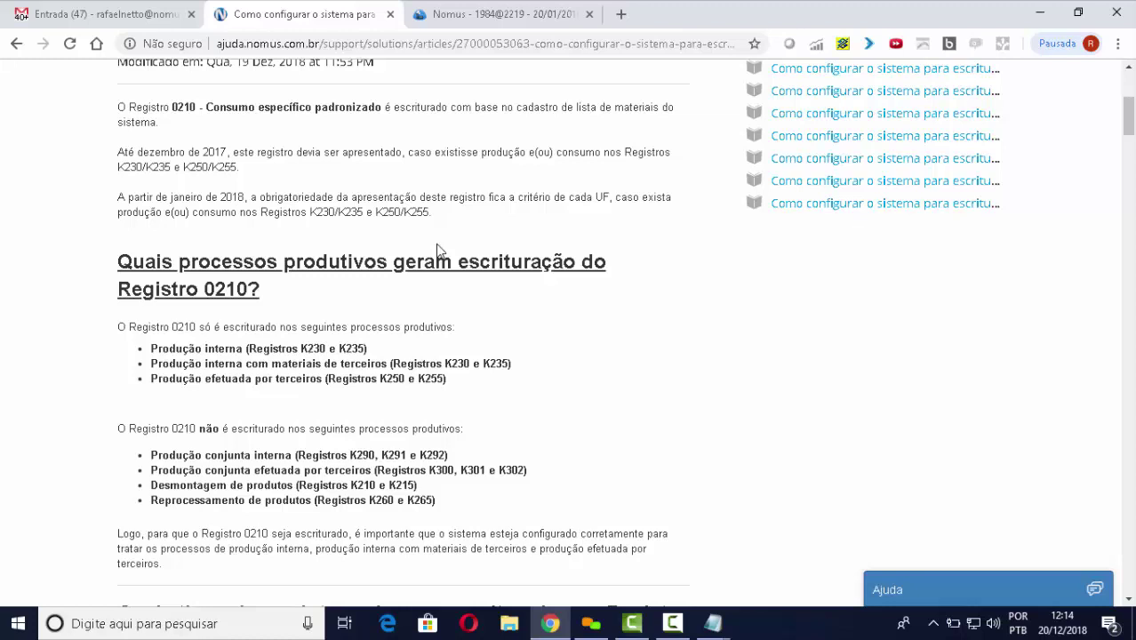
Read the section on which production processes generate Registro 0210, going through each process listed as recorded
scroll(382, 279, "down", 1)
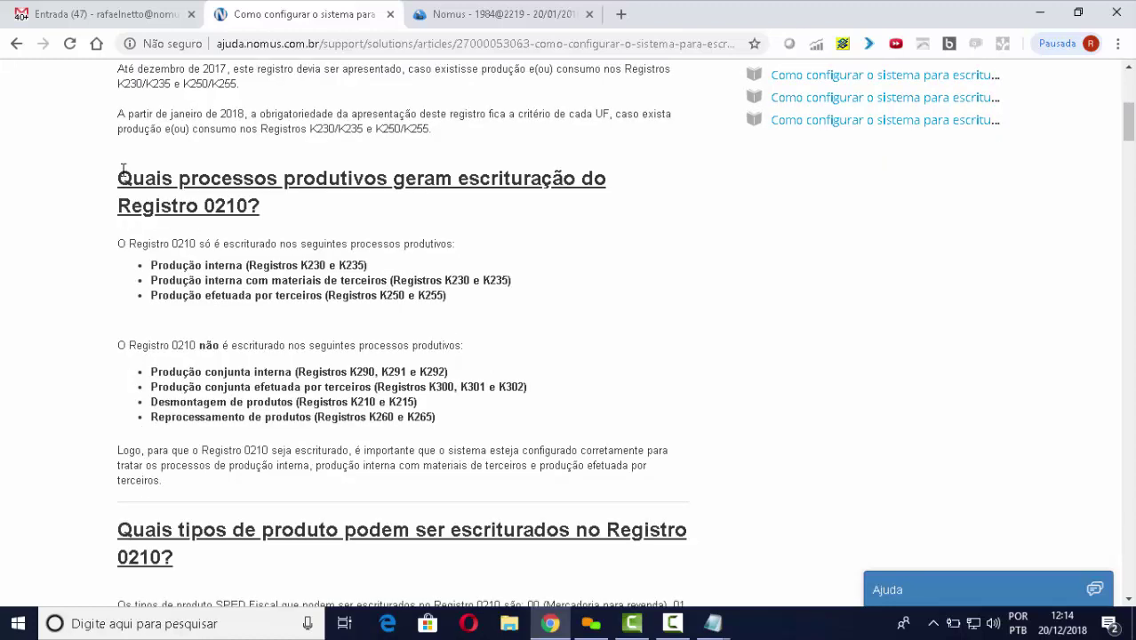
left_click_drag(121, 172, 274, 206)
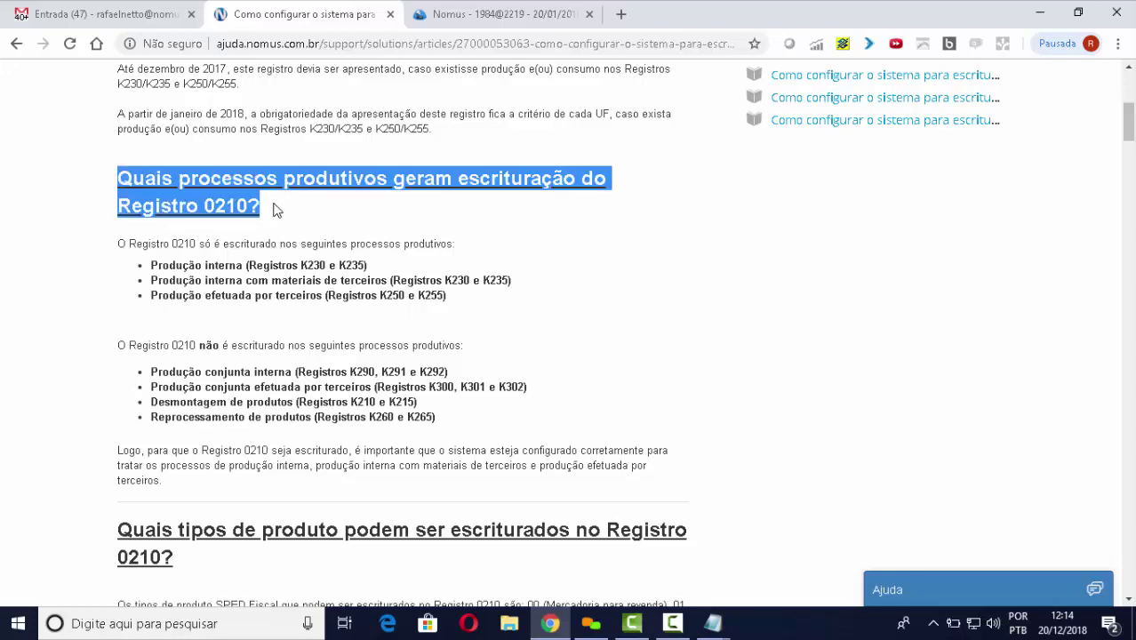
scroll(445, 233, "down", 1)
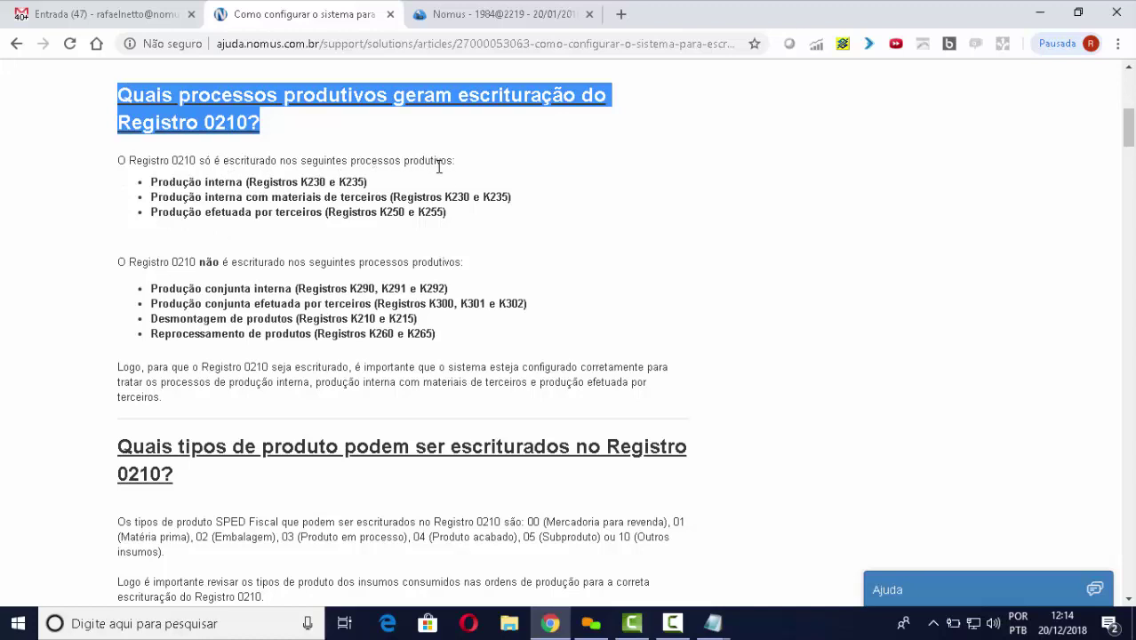
left_click(374, 194)
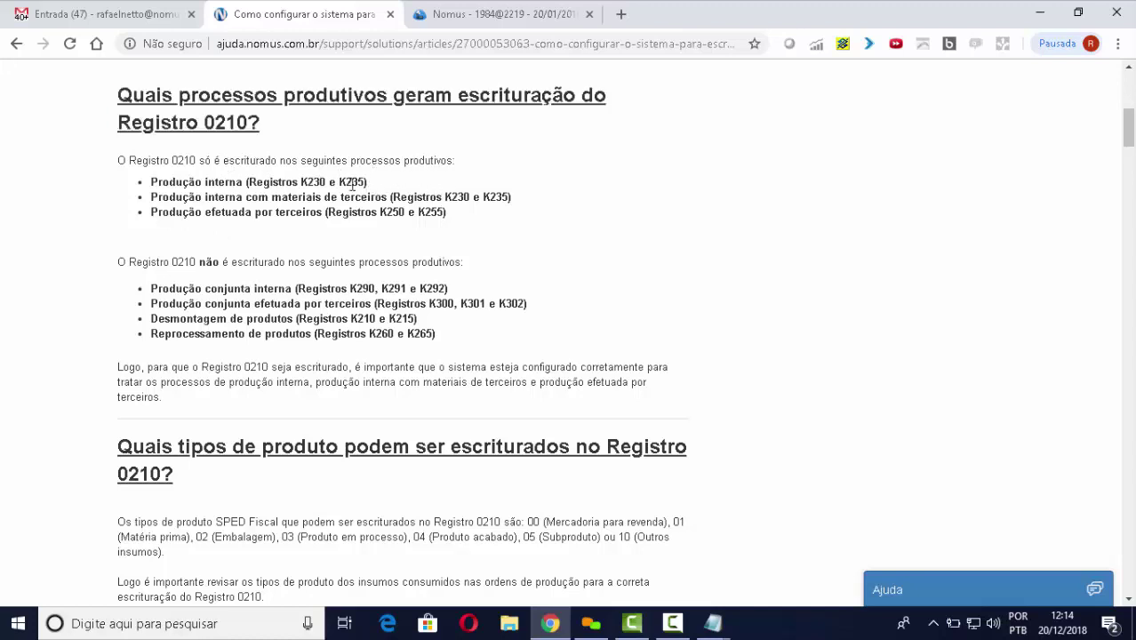
mouse_move(149, 196)
left_mouse_down()
mouse_move(213, 192)
mouse_move(150, 182)
left_mouse_up()
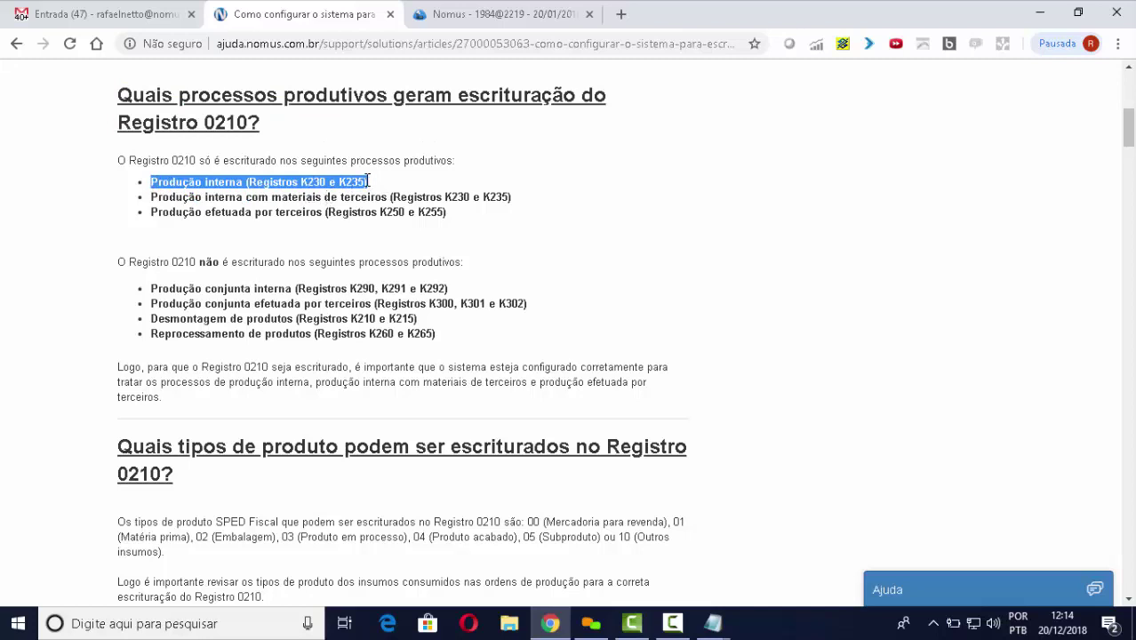
left_click_drag(153, 197, 519, 215)
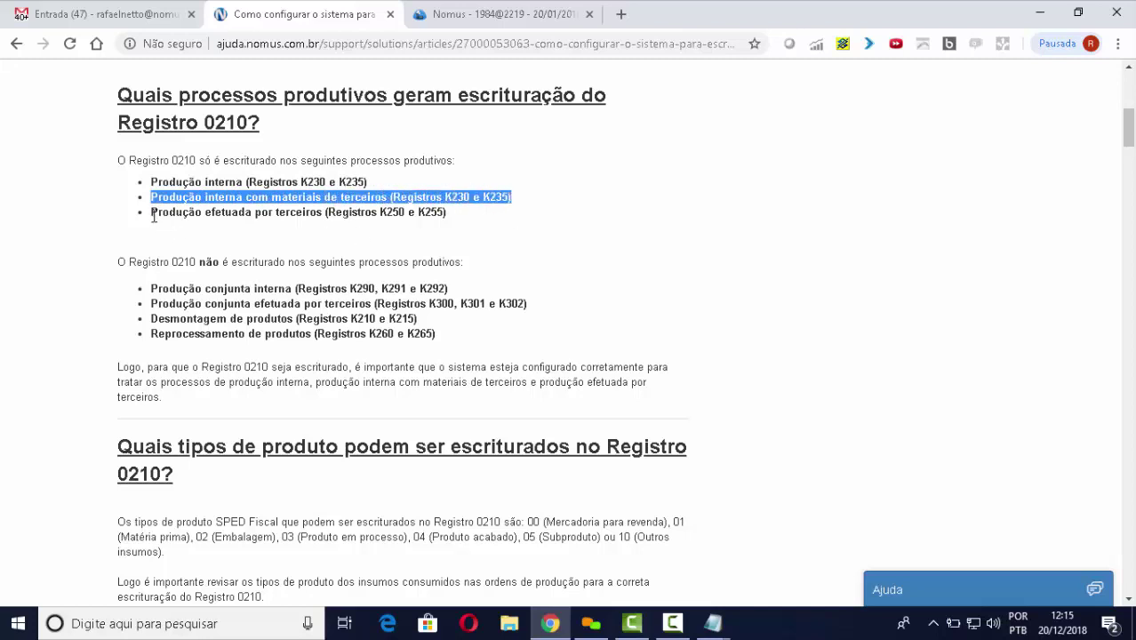
left_click_drag(152, 216, 452, 217)
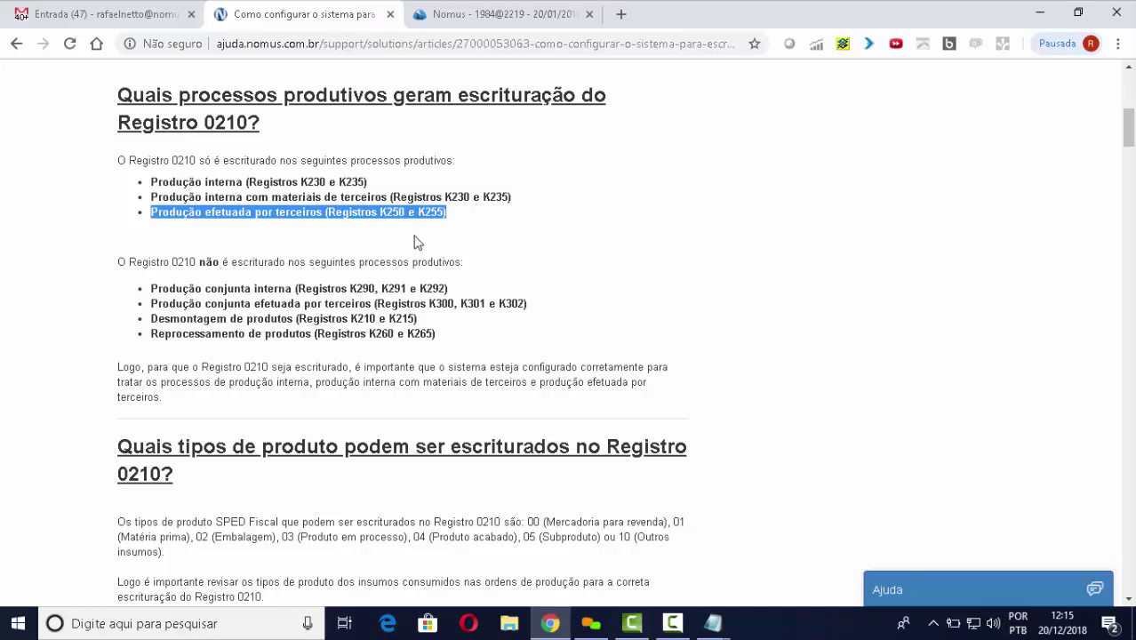
left_click(334, 238)
Review the production processes for which Registro 0210 is not recorded and the closing paragraph on the required system configuration
scroll(294, 230, "down", 1)
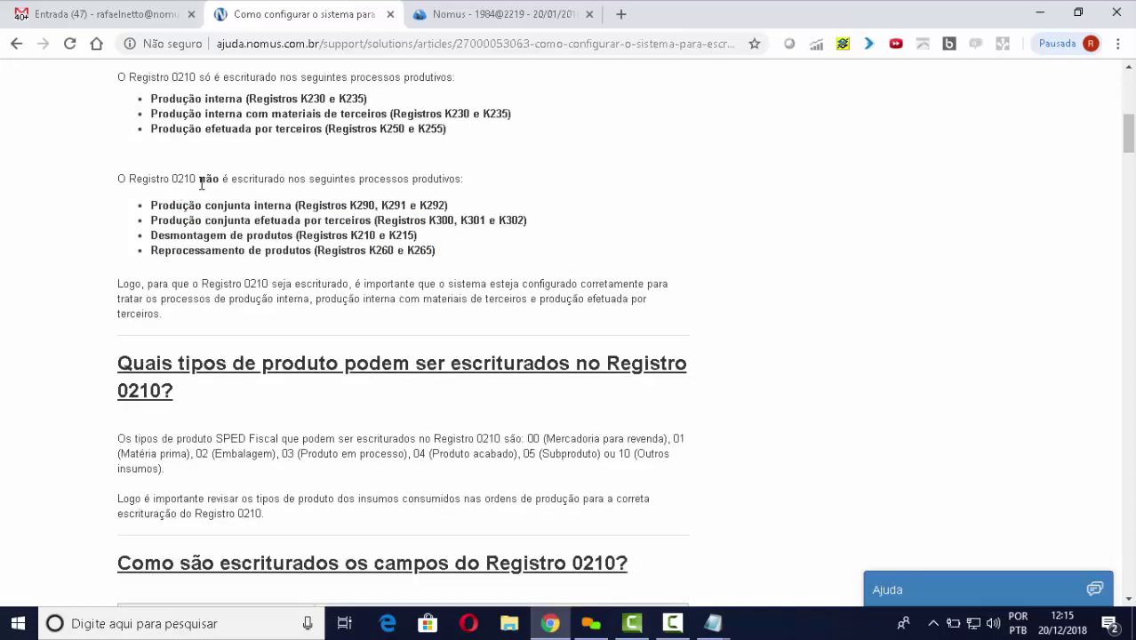
left_click_drag(200, 178, 466, 176)
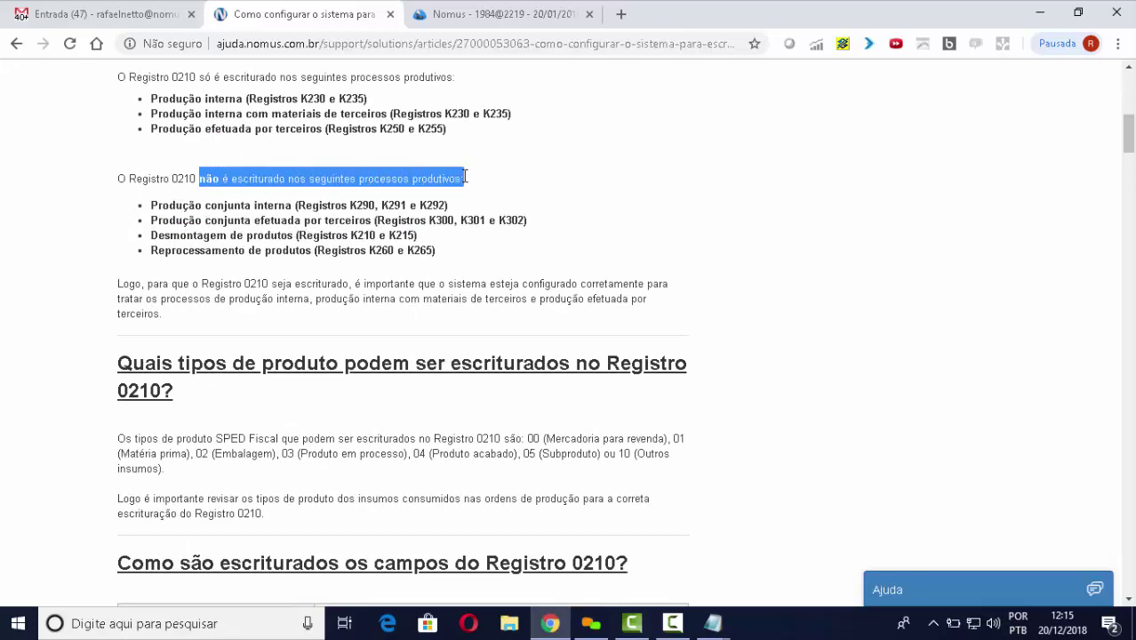
left_click(499, 206)
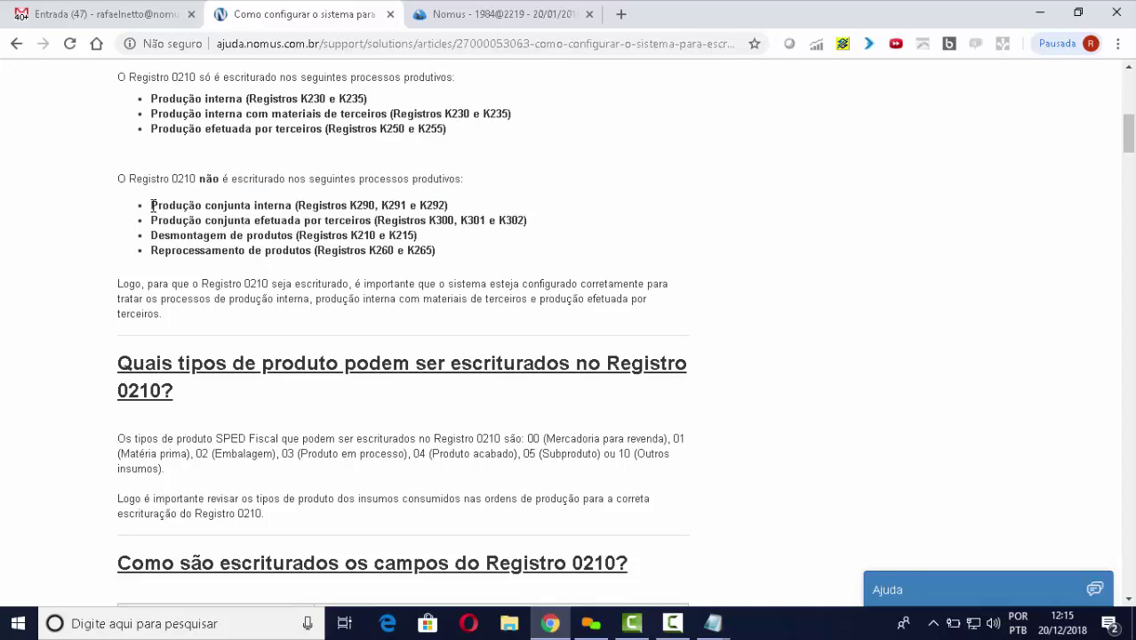
left_click_drag(152, 206, 292, 203)
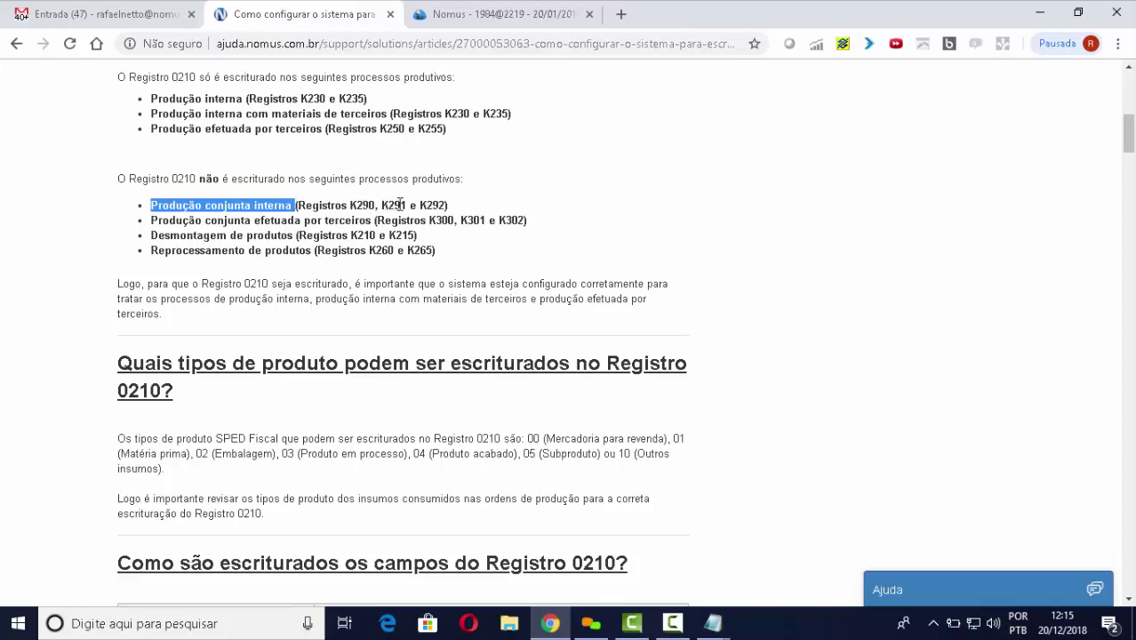
left_click(156, 222)
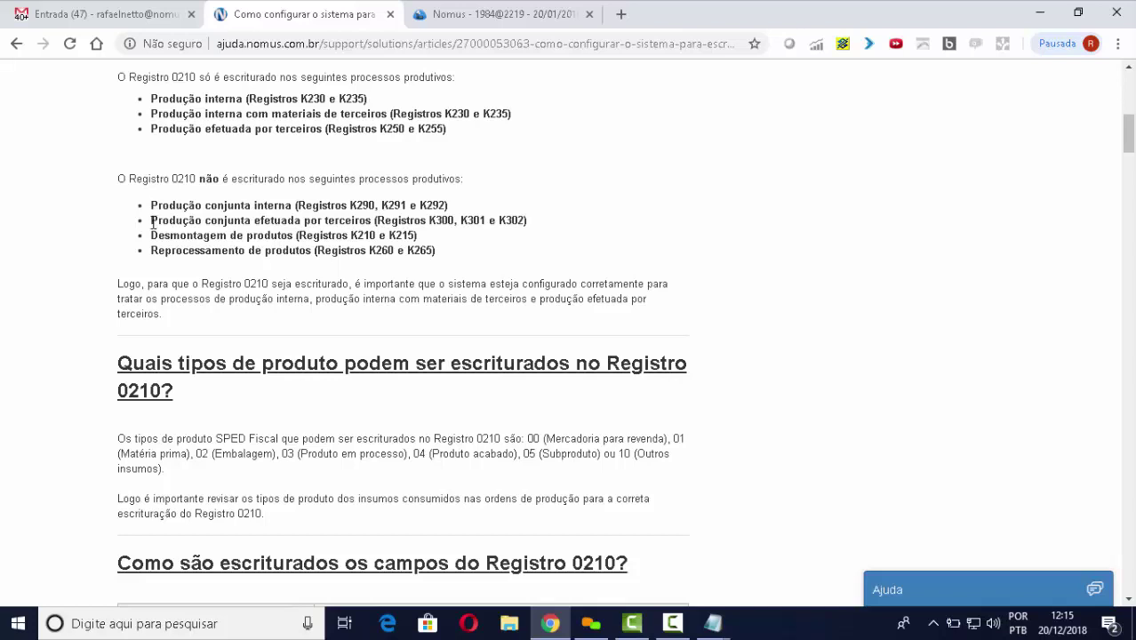
left_click_drag(153, 222, 374, 221)
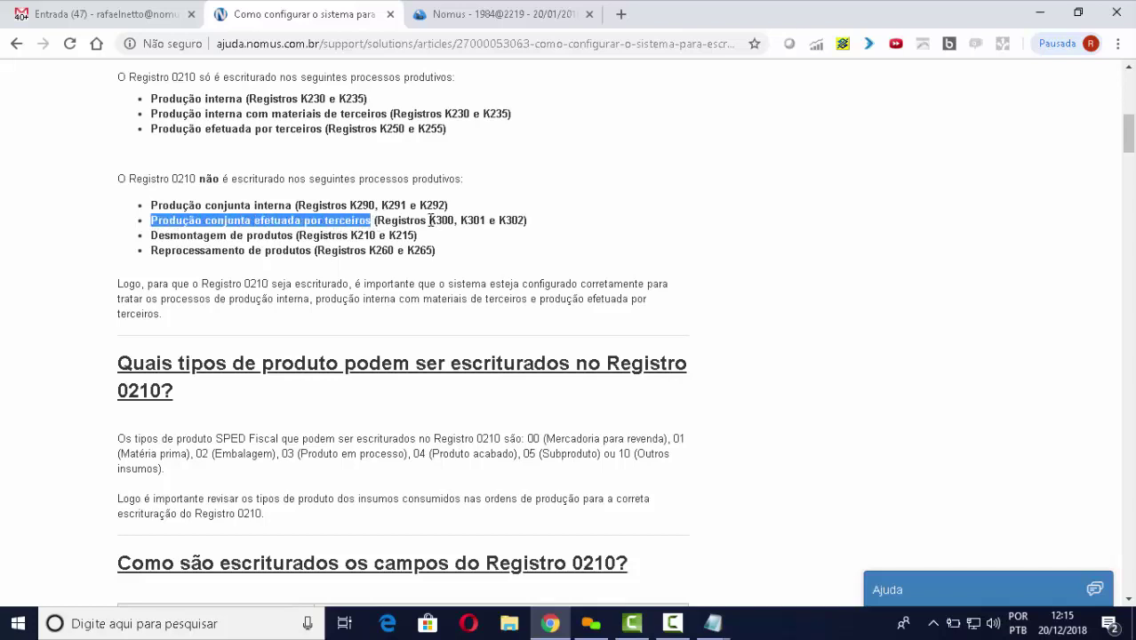
left_click_drag(461, 220, 522, 220)
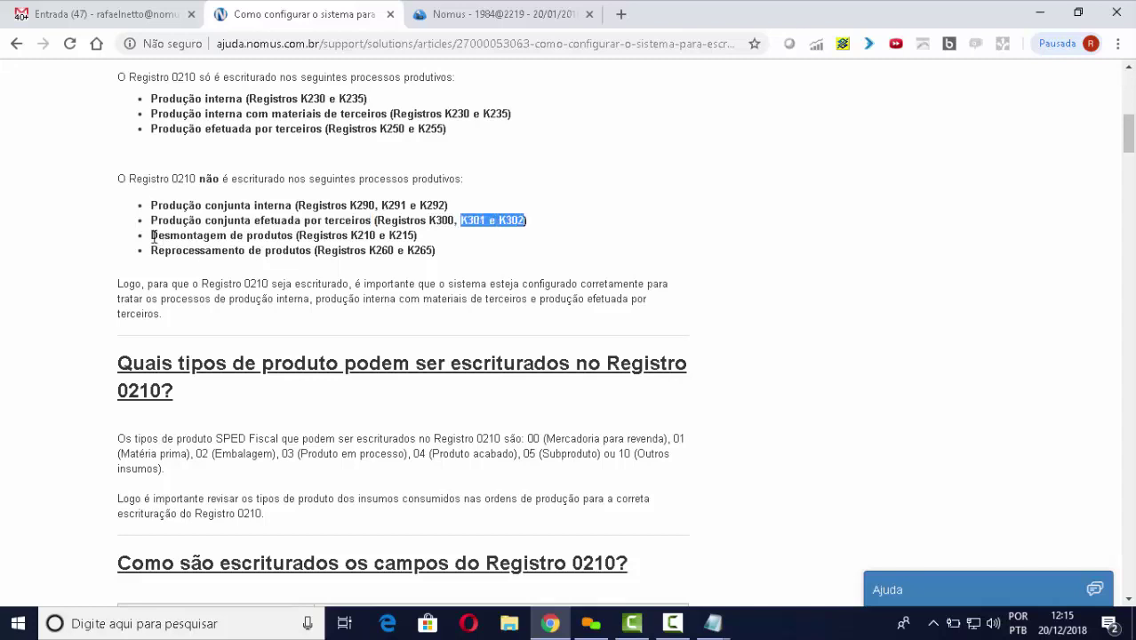
left_click_drag(153, 236, 417, 235)
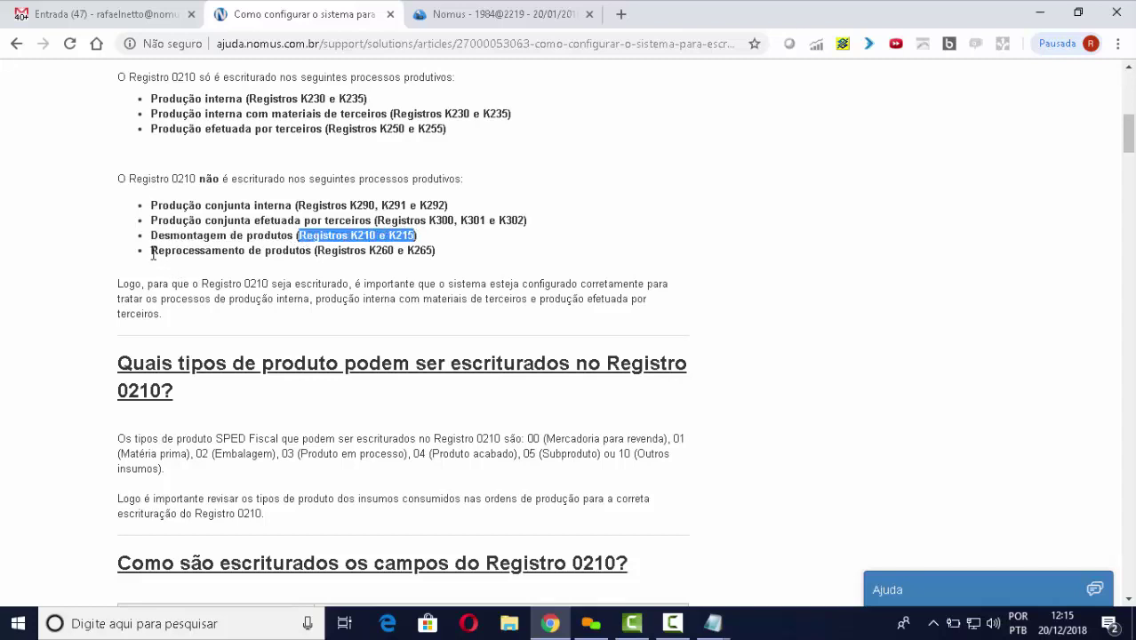
left_click_drag(152, 252, 432, 251)
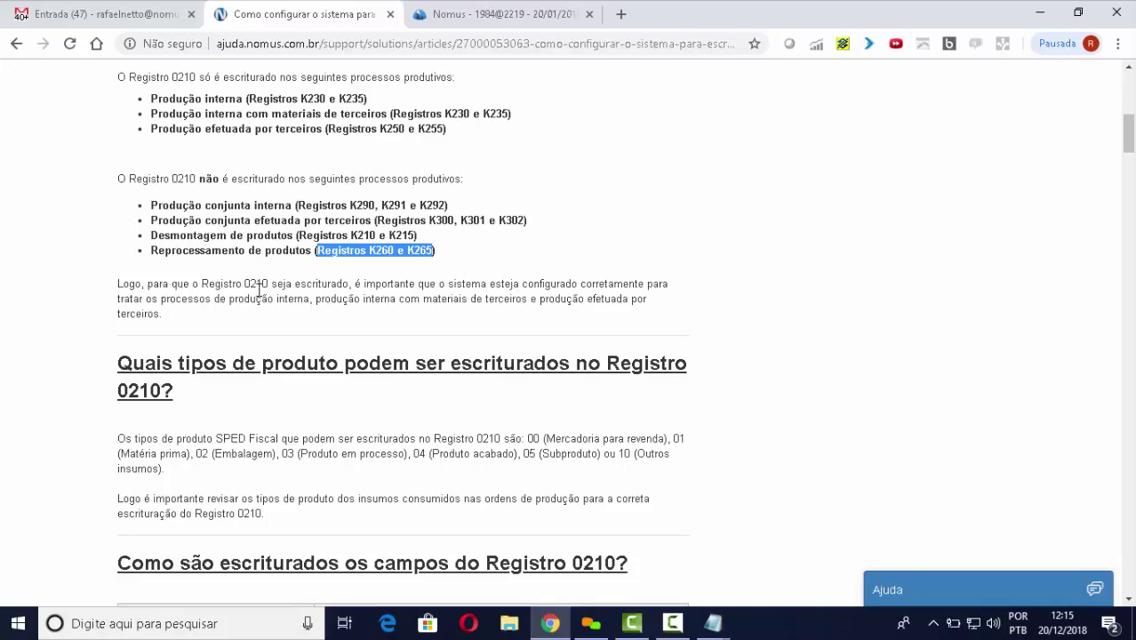
scroll(477, 289, "down", 1)
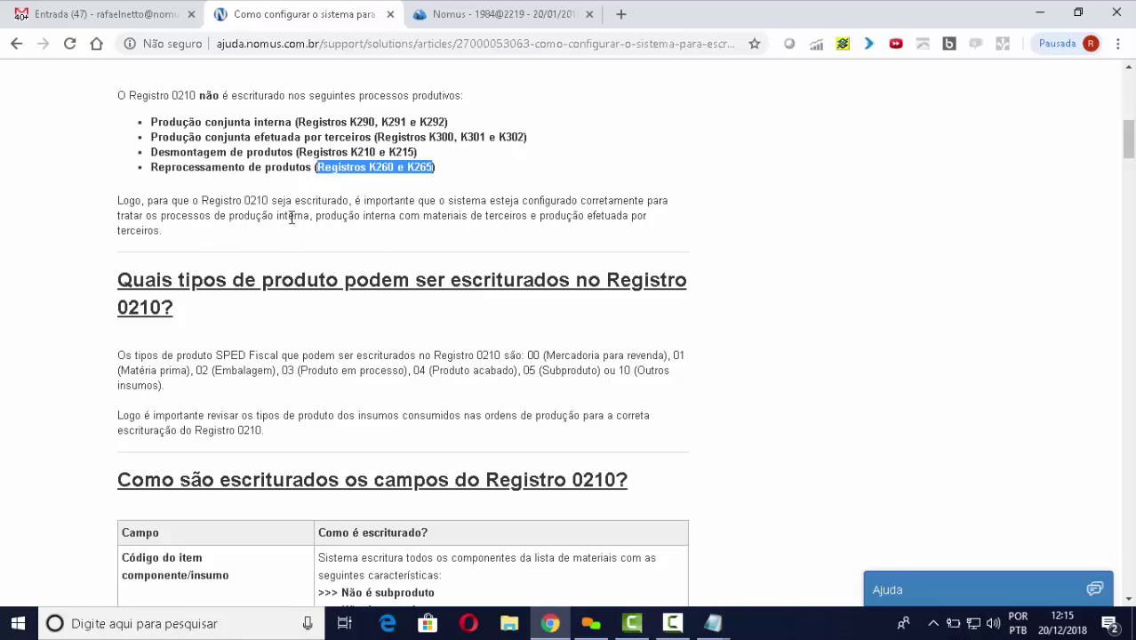
left_click_drag(316, 216, 584, 242)
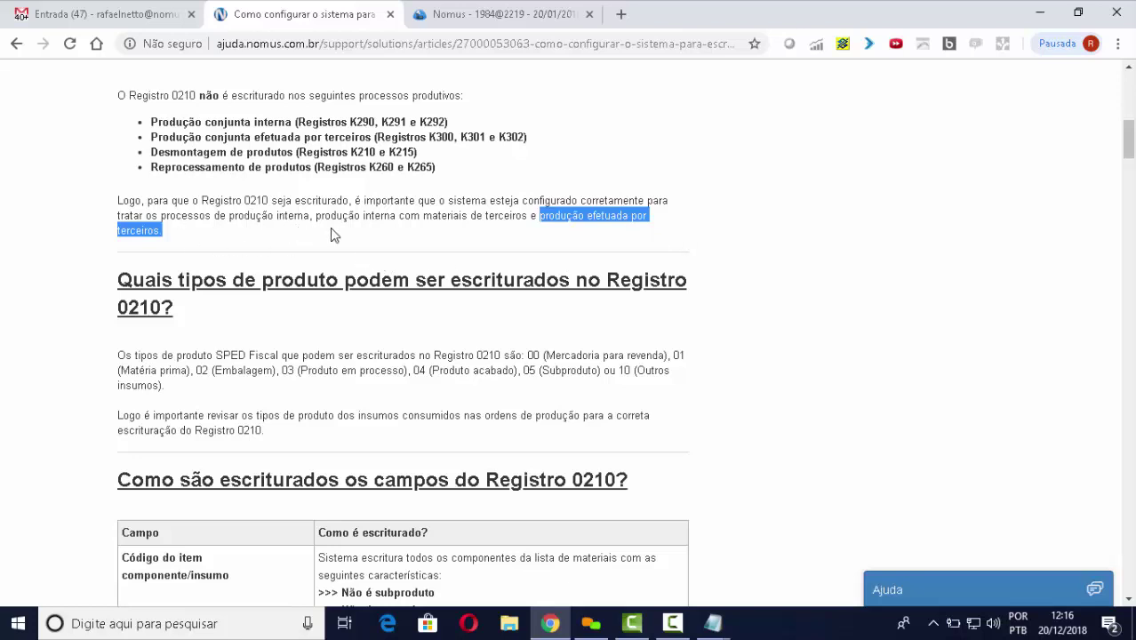
Read the section on which SPED Fiscal product types can be recorded in Registro 0210
scroll(725, 259, "down", 2)
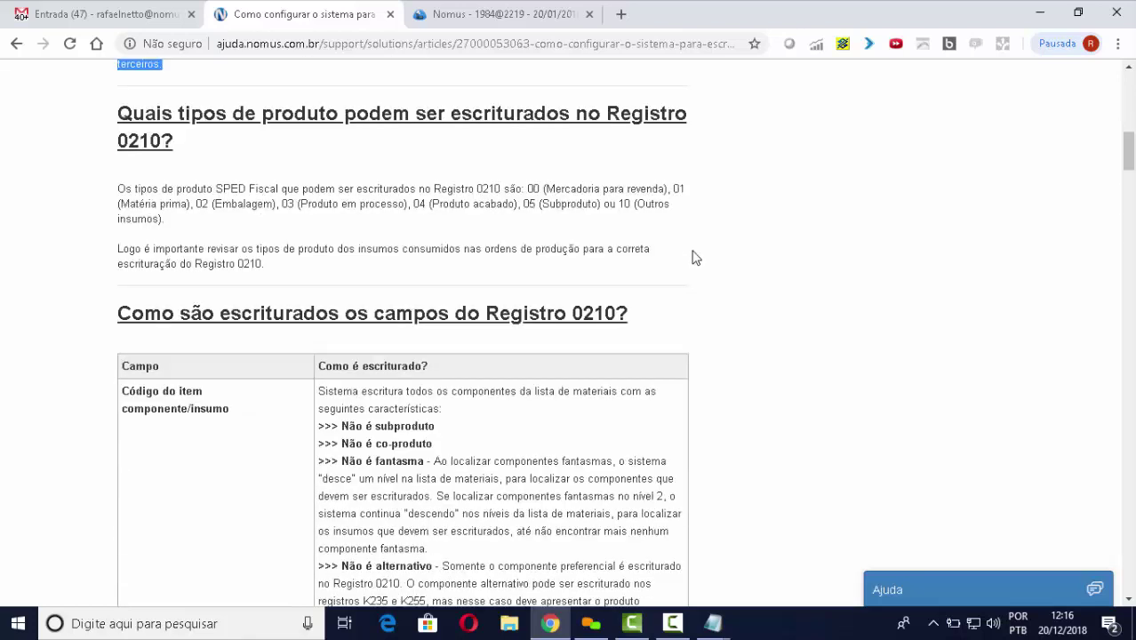
left_click_drag(117, 114, 329, 114)
left_click_drag(418, 110, 343, 146)
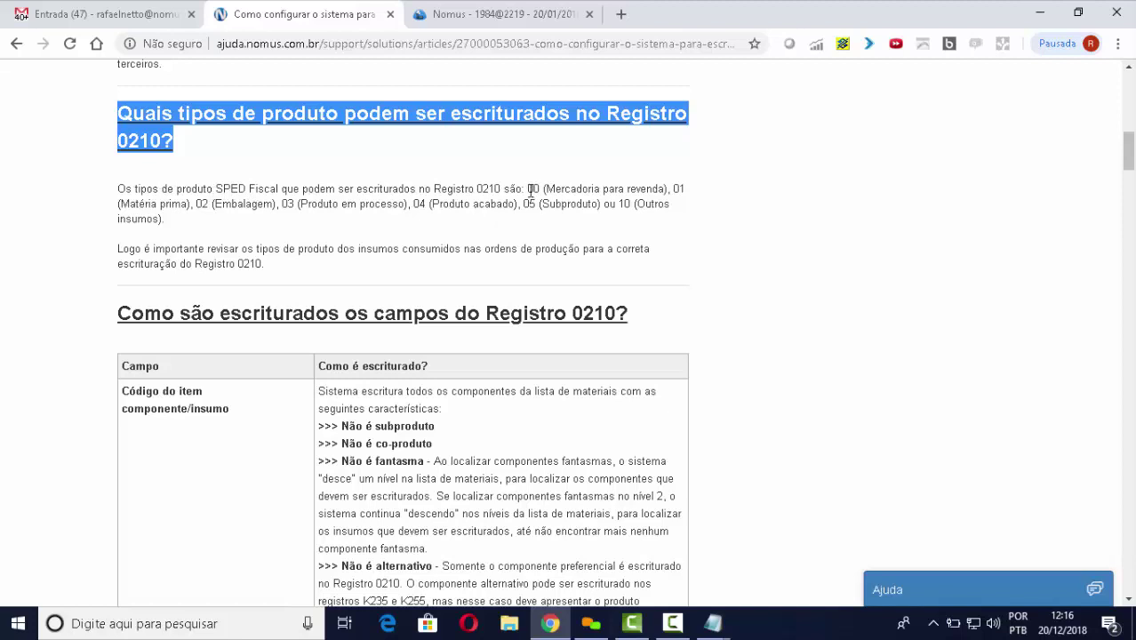
left_click_drag(530, 189, 672, 224)
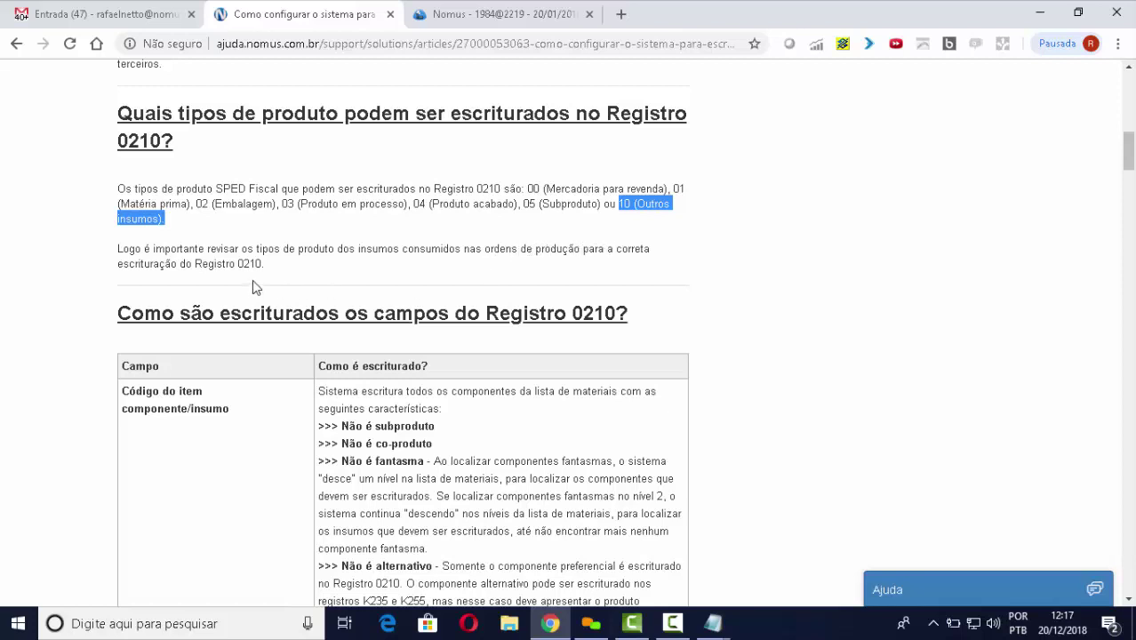
Read the "Código do item componente/insumo" field's recording rule, including the conditions "Não é subproduto" and "Não é co-produto"
scroll(516, 247, "down", 2)
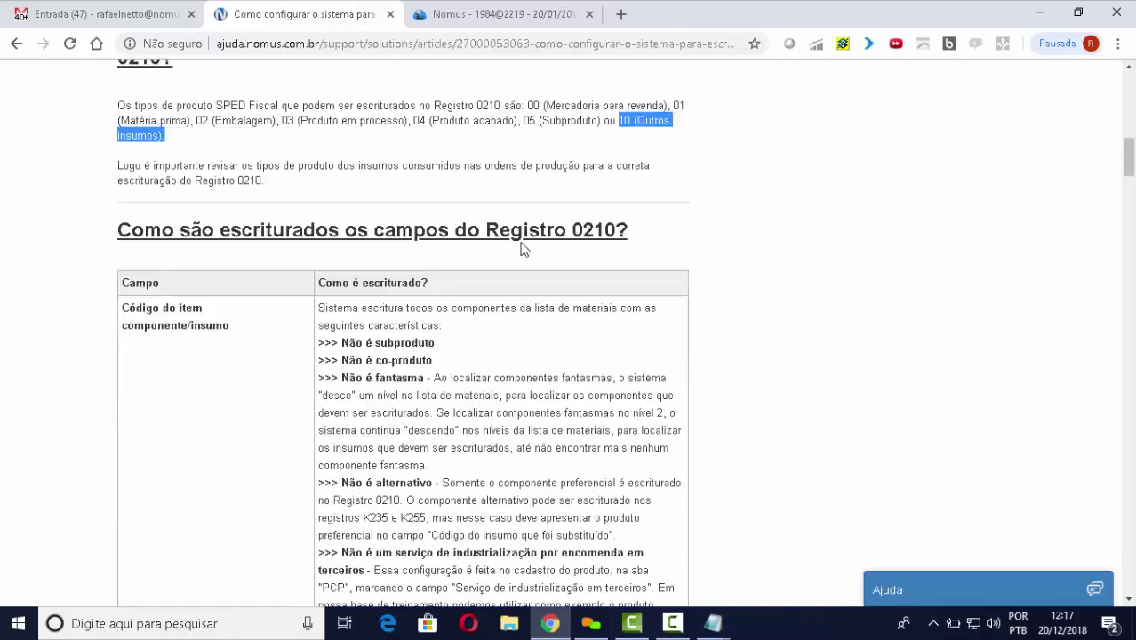
scroll(534, 241, "down", 1)
scroll(535, 241, "up", 1)
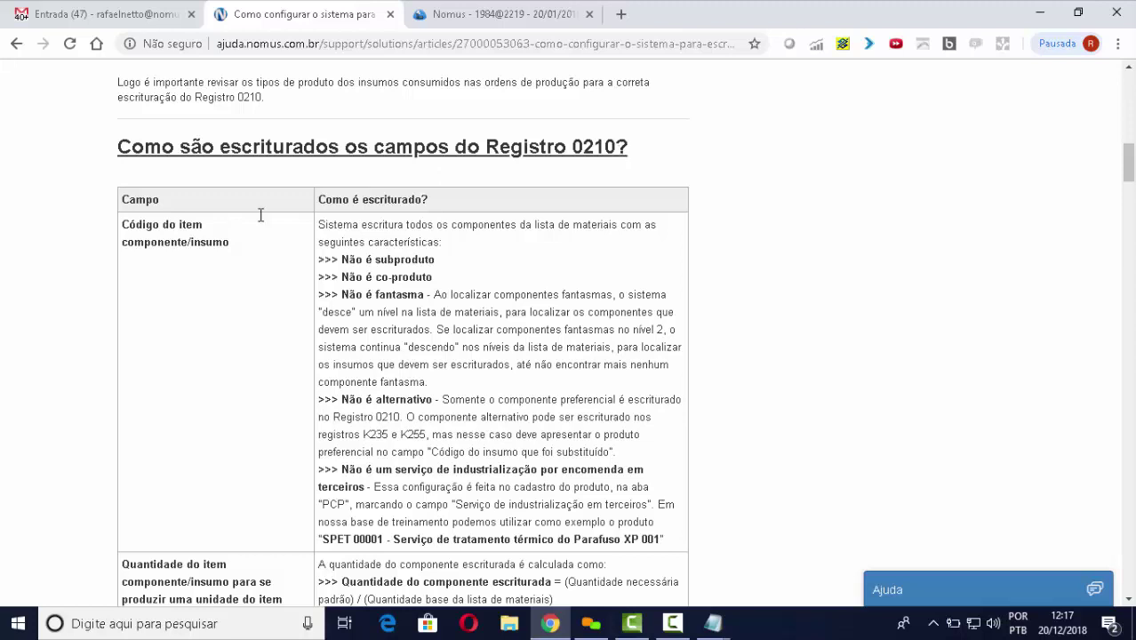
left_click_drag(123, 226, 234, 241)
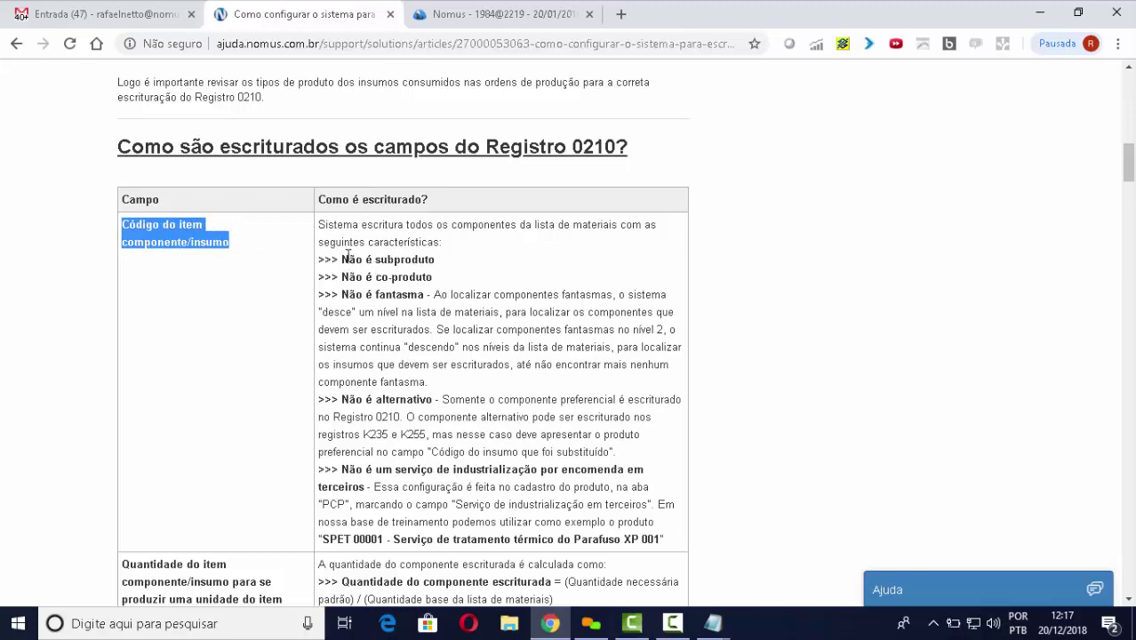
left_click(322, 225)
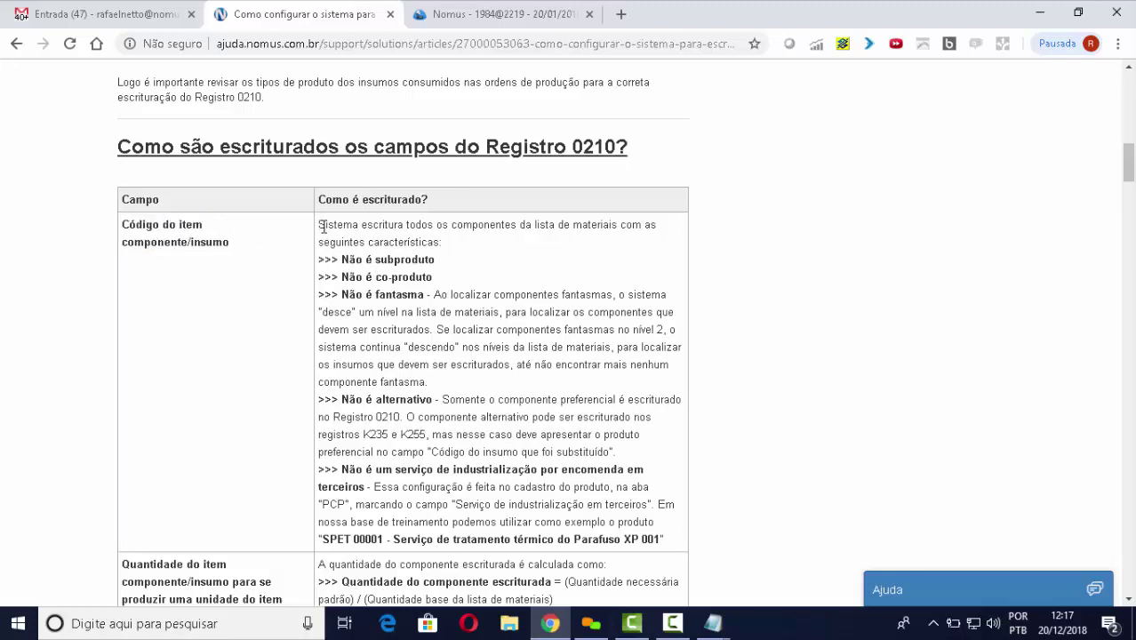
left_click_drag(322, 226, 483, 249)
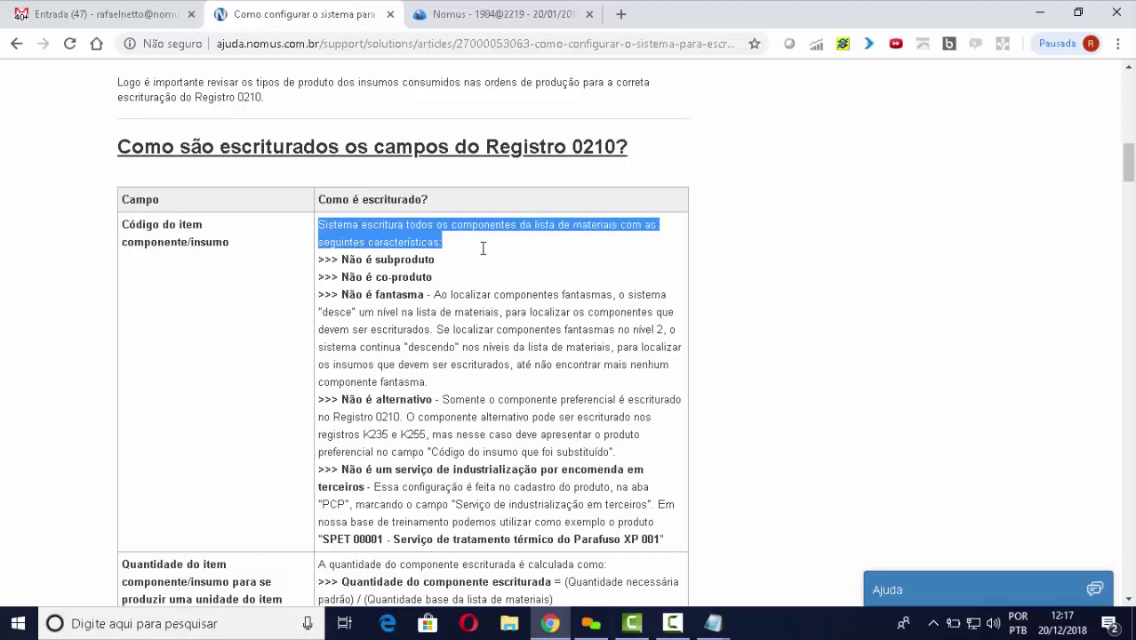
left_click(433, 296)
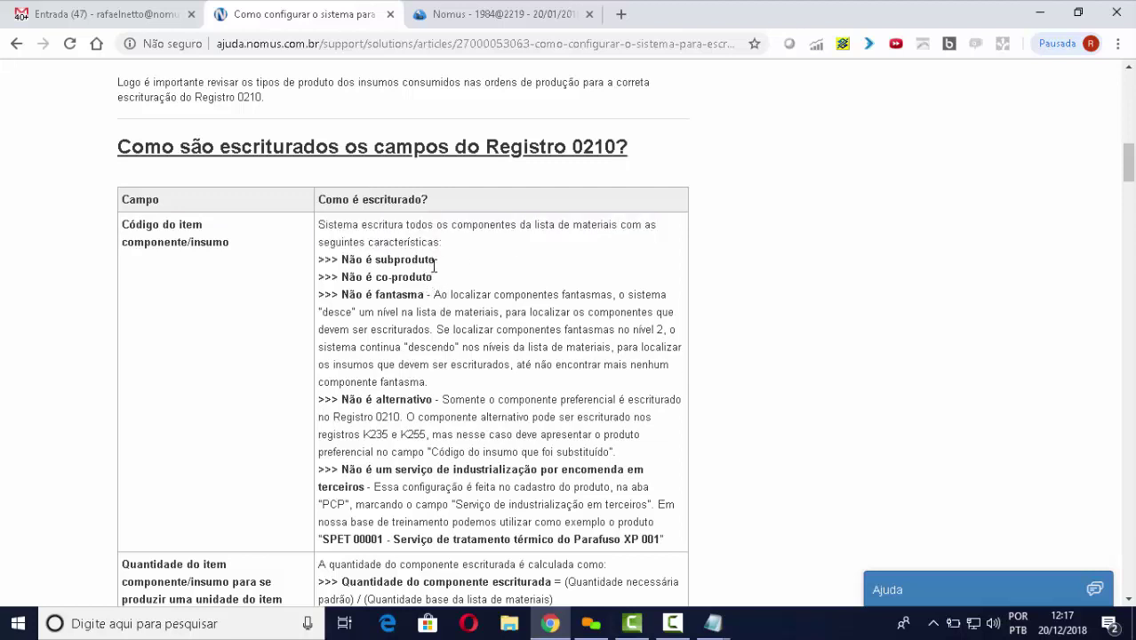
left_click_drag(434, 260, 317, 264)
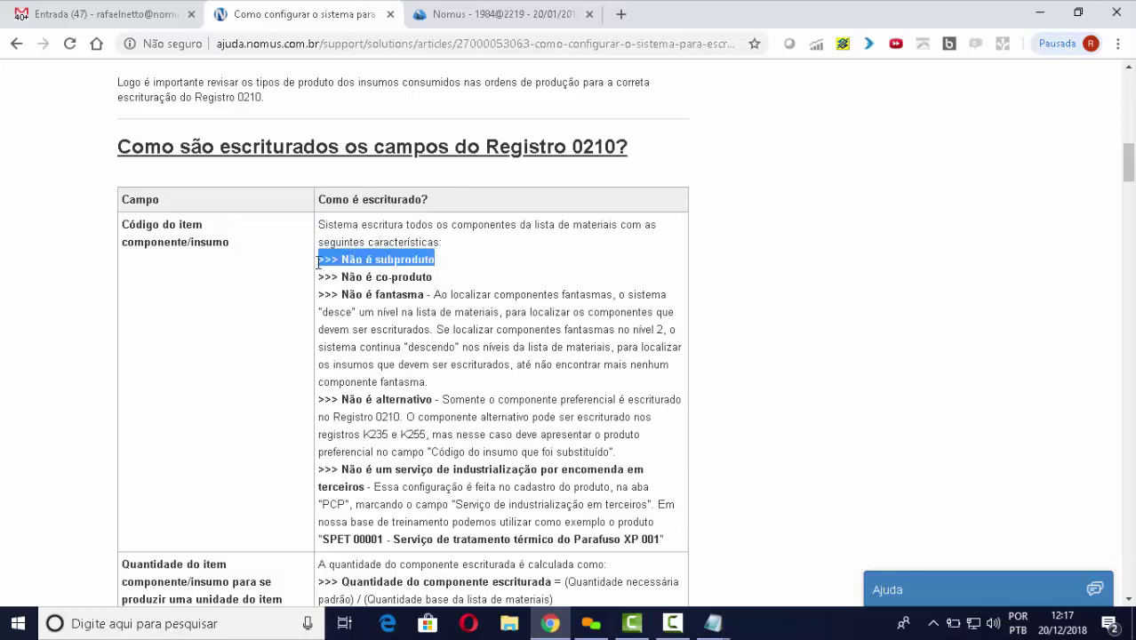
left_click(432, 277)
left_click_drag(432, 277, 320, 282)
left_click(380, 315)
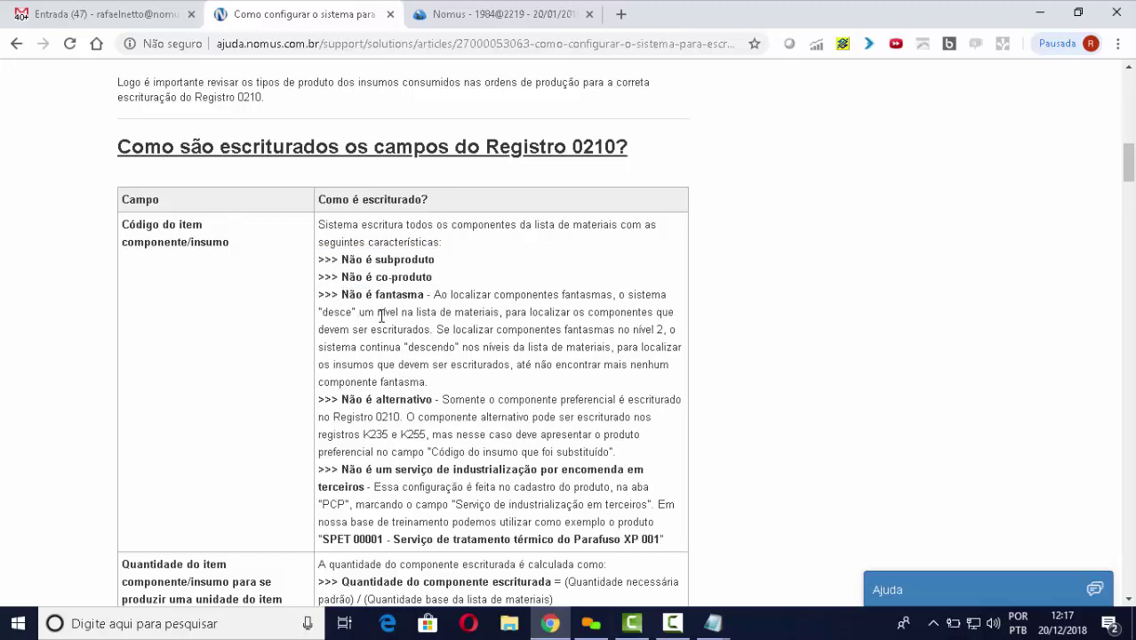
Read the "Não é fantasma" condition on how phantom components are handled across the levels of the bill of materials
left_click_drag(428, 294, 319, 298)
left_click(412, 330)
left_click_drag(505, 313, 515, 370)
left_click(457, 342)
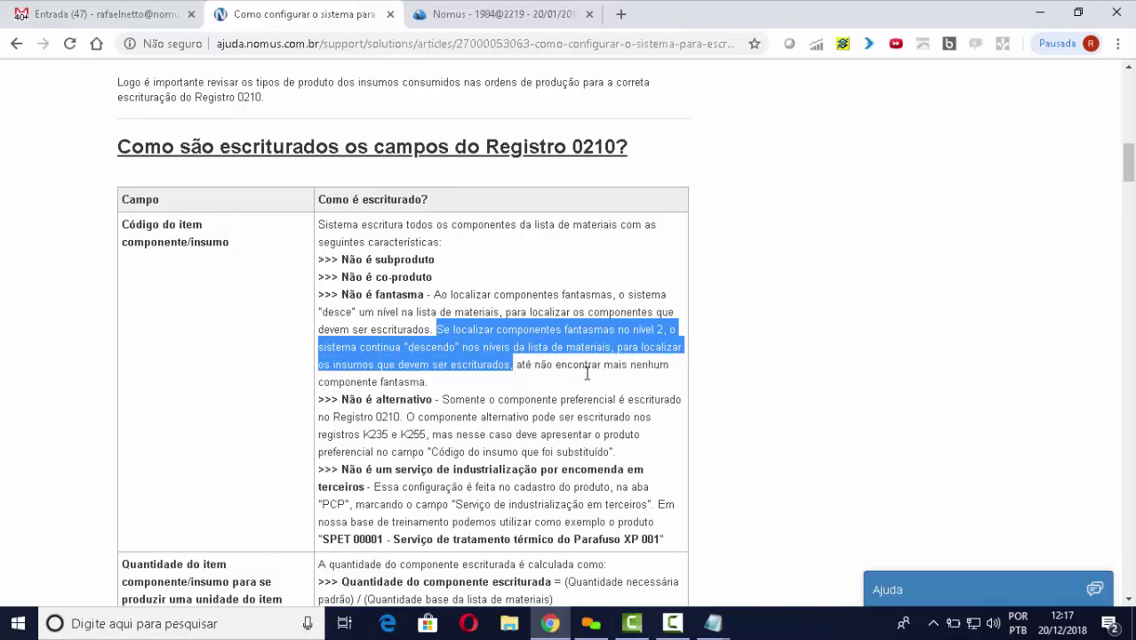
left_click(439, 383)
left_click_drag(438, 381, 437, 300)
left_click(407, 401)
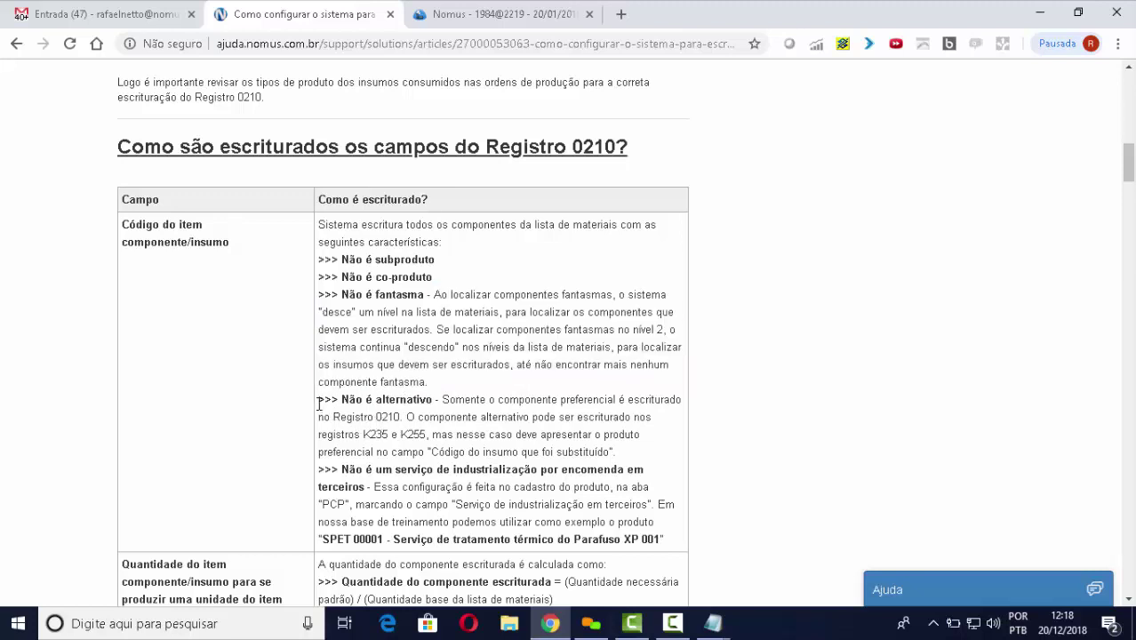
Read the "Não é alternativo" condition, covering preferential components, registros K235 and K255, and the "Código do insumo que foi substituído" field
left_click_drag(319, 401, 406, 417)
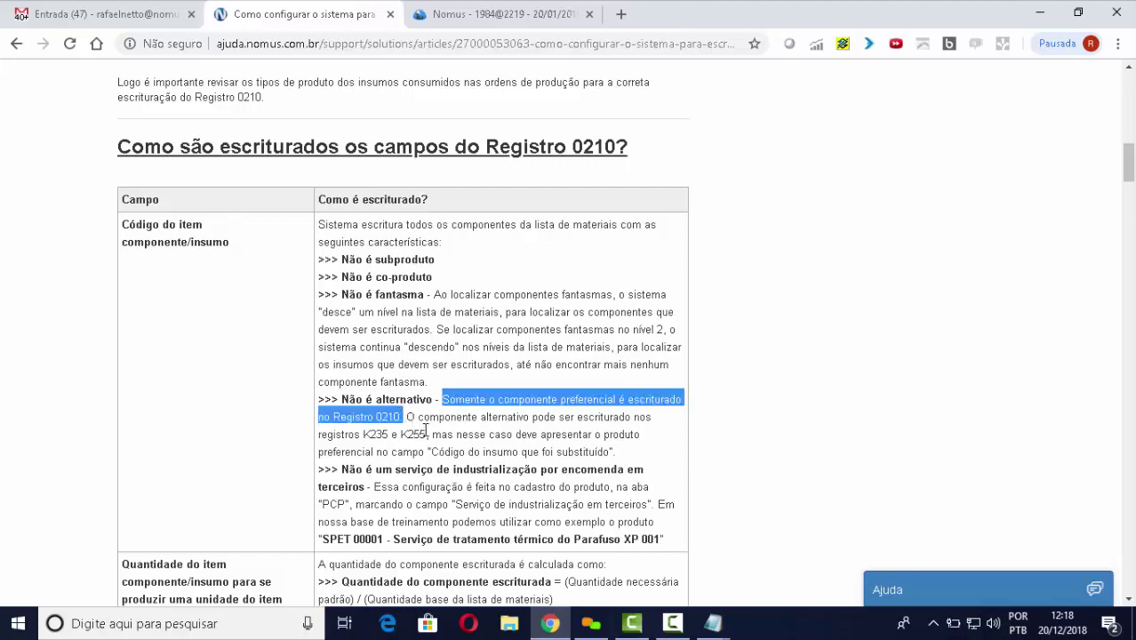
left_click_drag(408, 418, 431, 435)
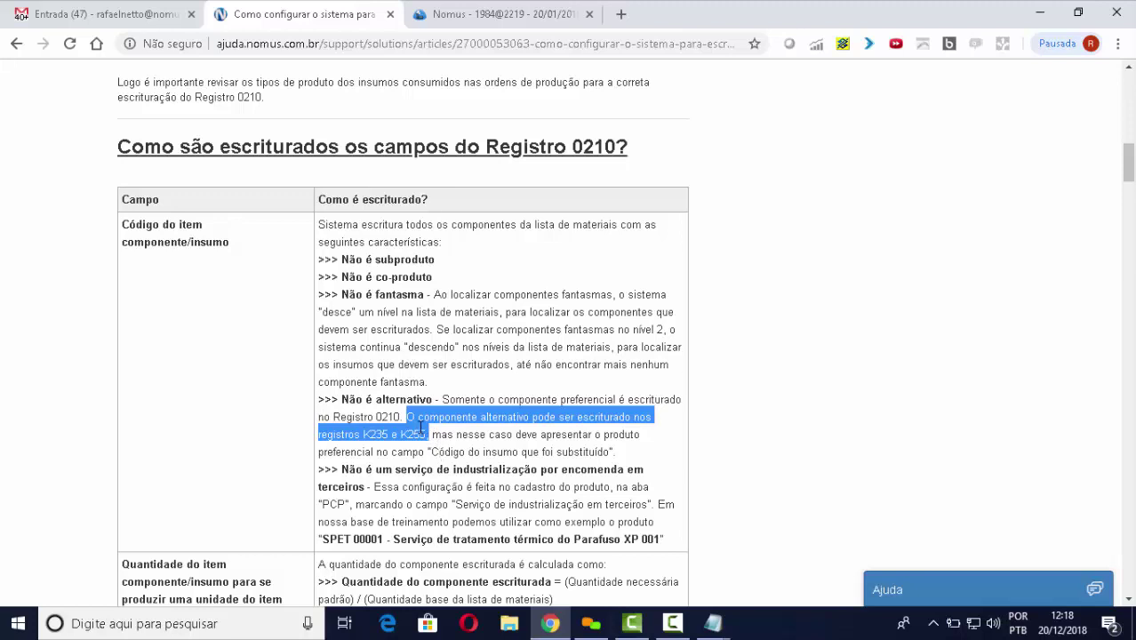
left_click_drag(433, 436, 610, 452)
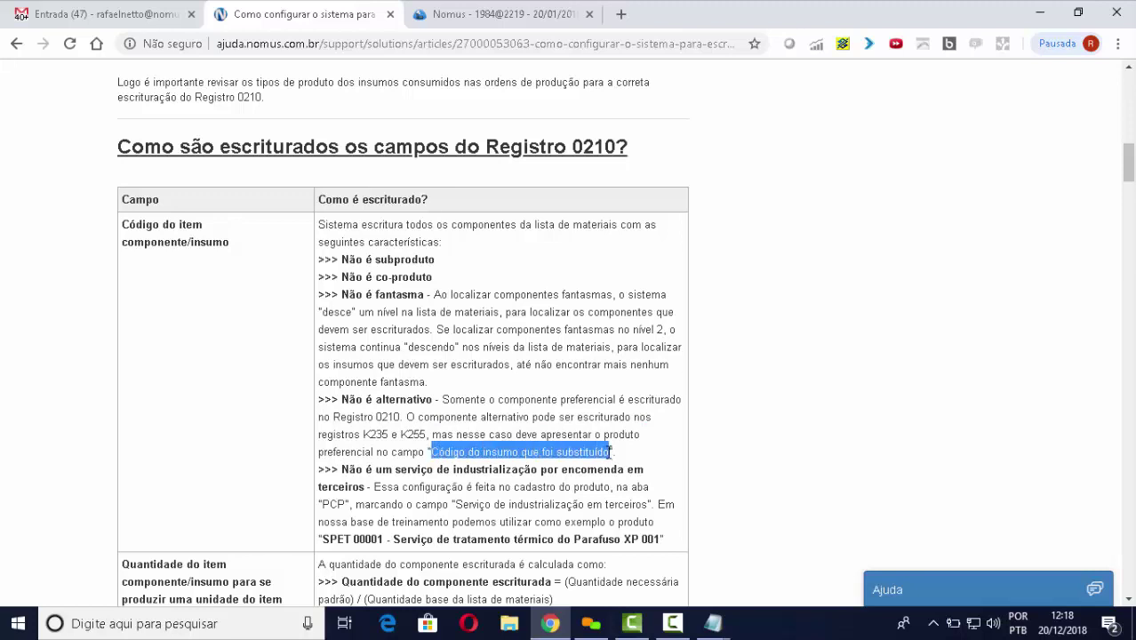
left_click(496, 406)
Read the condition on third-party industrialization services, including its product registration setting and the example product SPET 00001
scroll(503, 392, "down", 1)
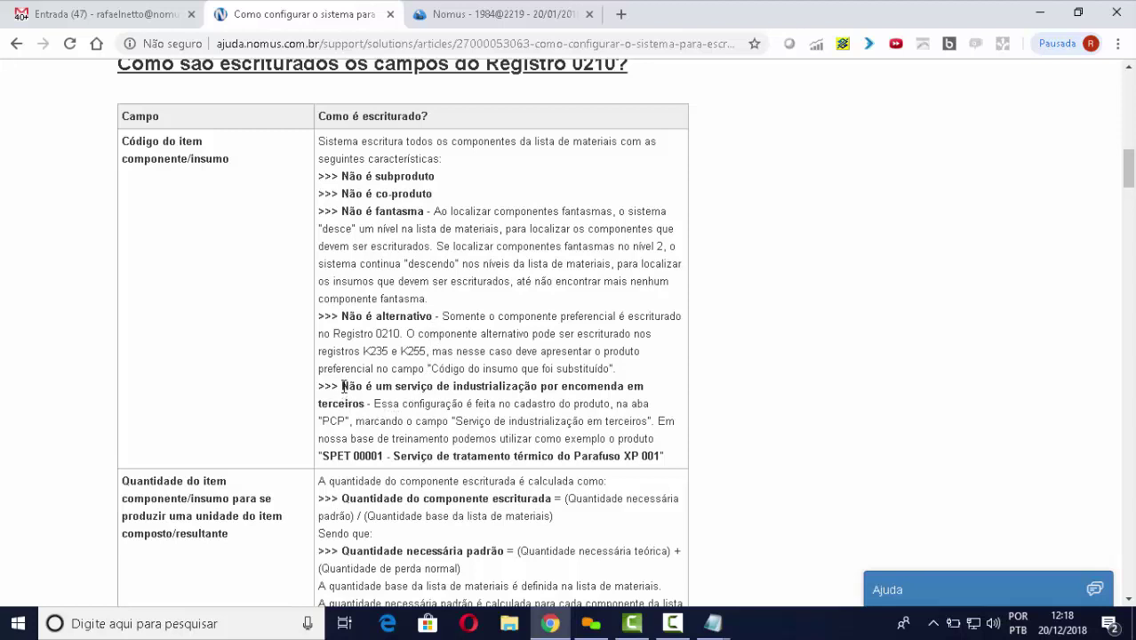
left_click_drag(343, 386, 647, 425)
left_click(374, 406)
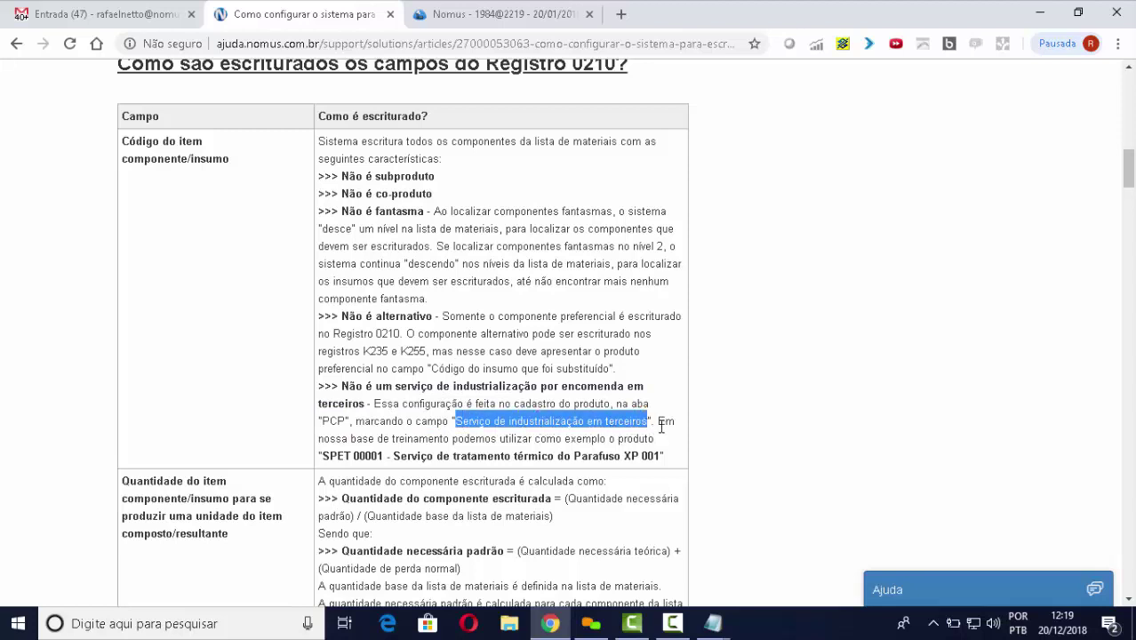
left_click_drag(660, 424, 662, 433)
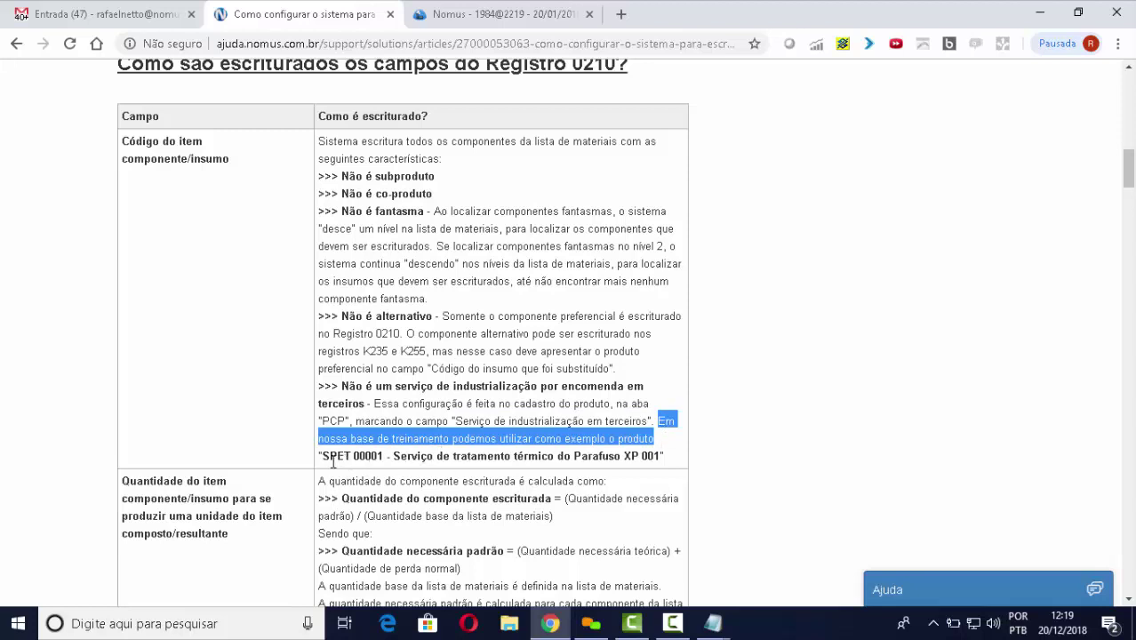
left_click_drag(322, 457, 656, 456)
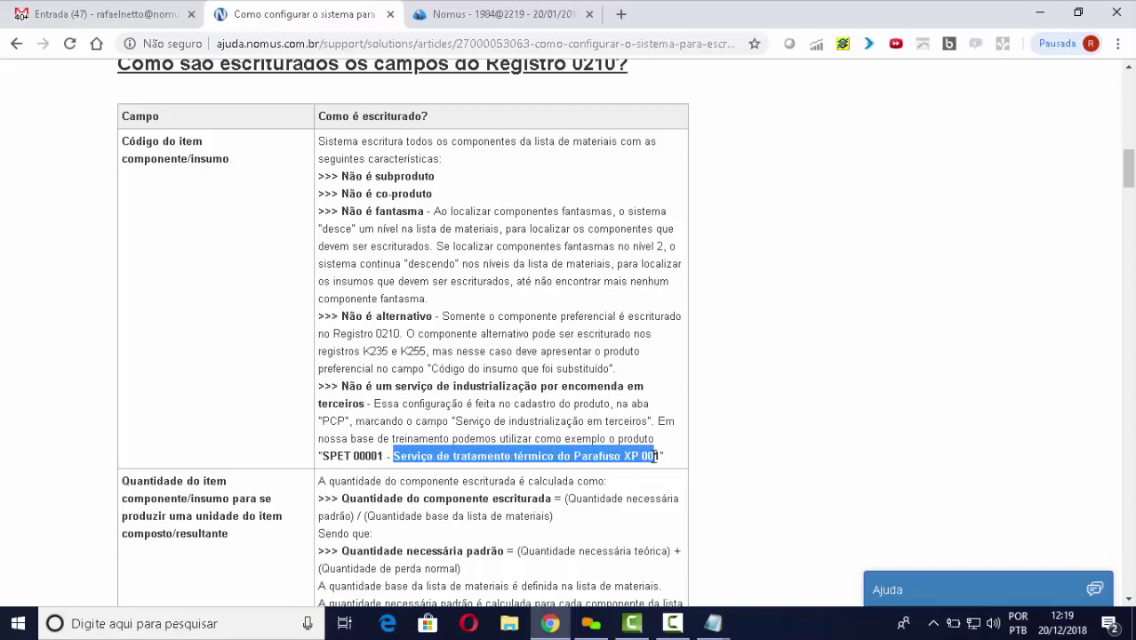
Switch to the Nomus ERP products page and search for products whose description contains "trata"
left_click(463, 27)
left_click(406, 231)
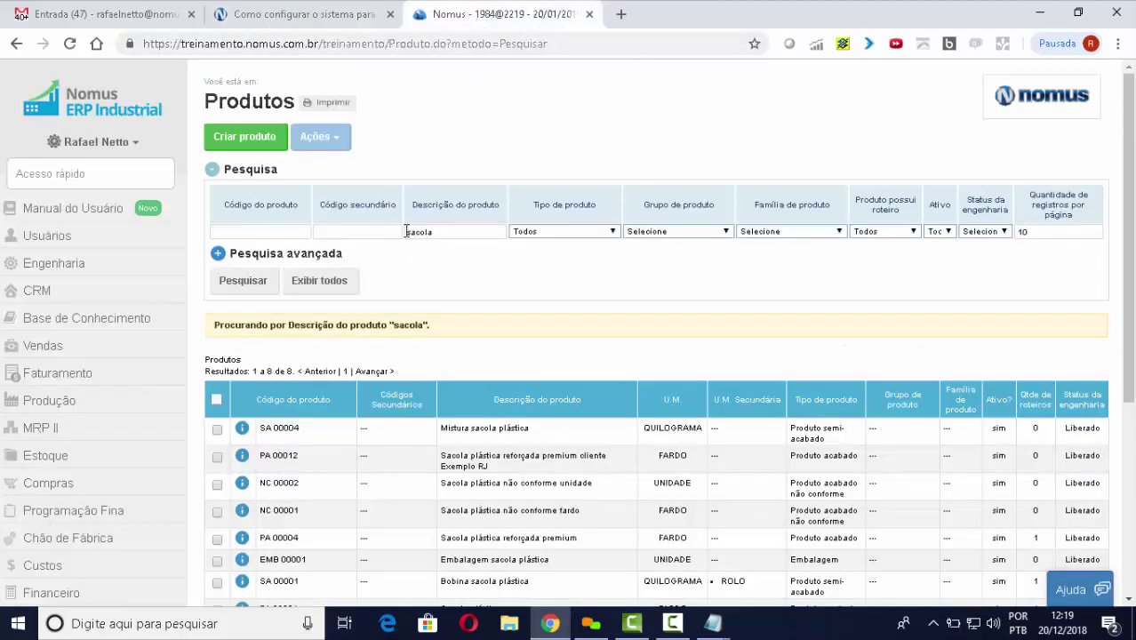
key("ctrl+a")
type("trata")
key("Return")
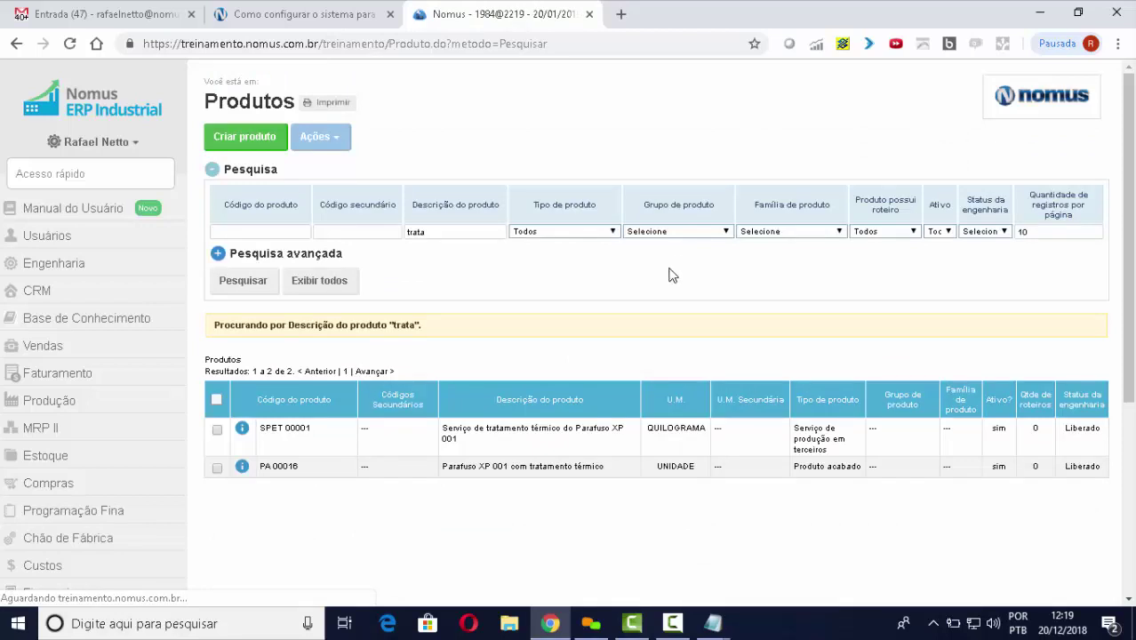
Open product SPET 00001 for editing and check the "Serviço de industrialização em terceiros" setting in its PCP parameters
right_click(529, 443)
left_click(590, 456)
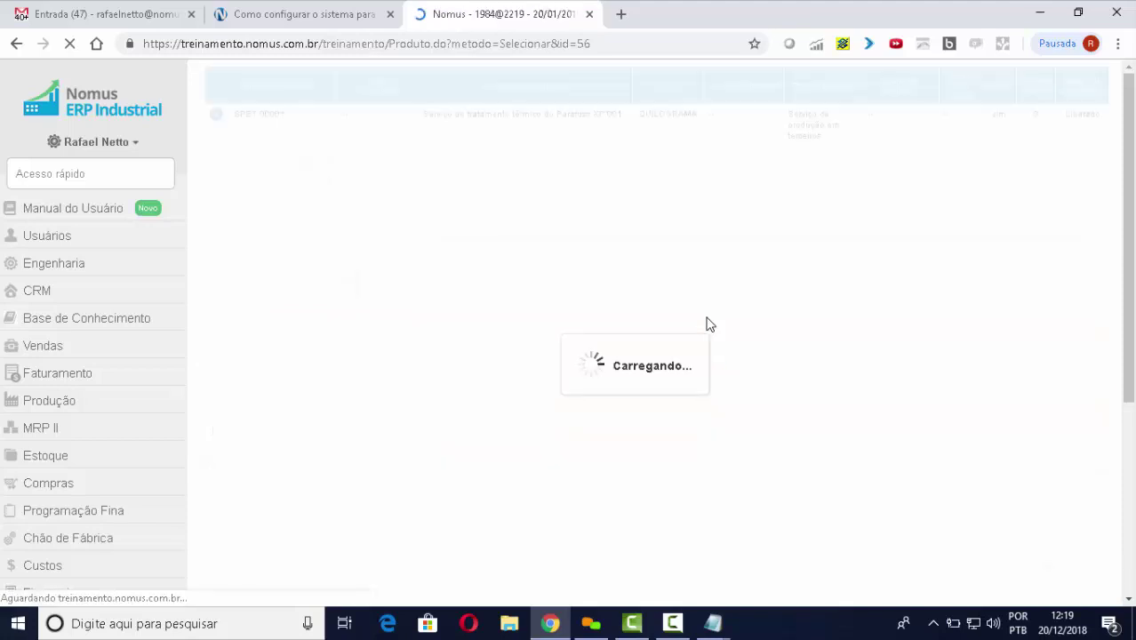
left_click(681, 228)
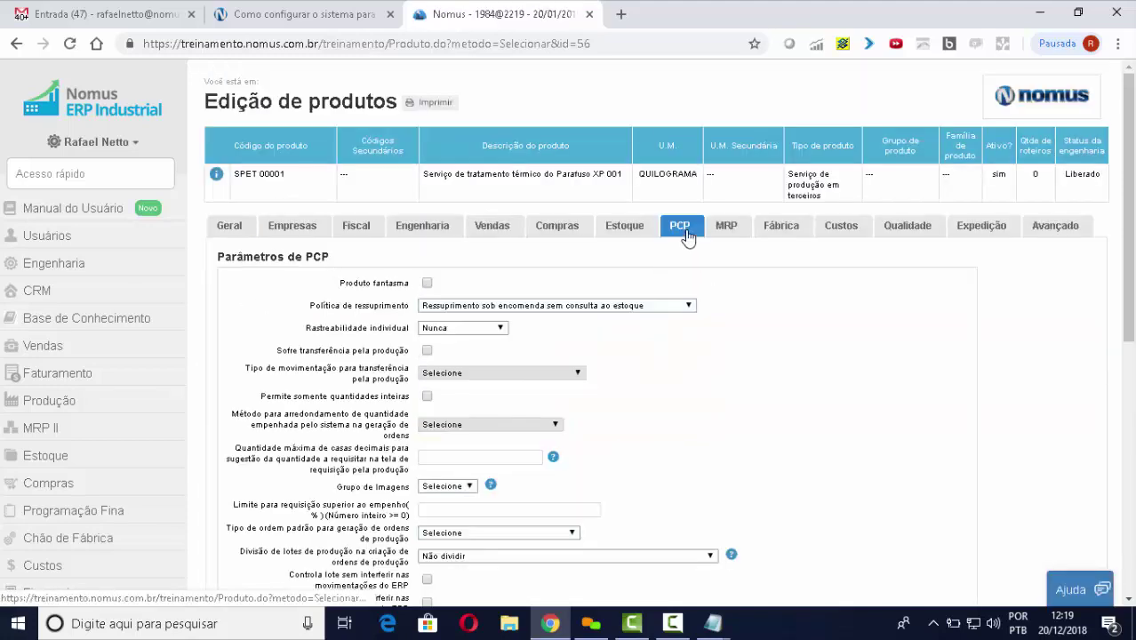
scroll(751, 375, "down", 1)
scroll(751, 375, "down", 1)
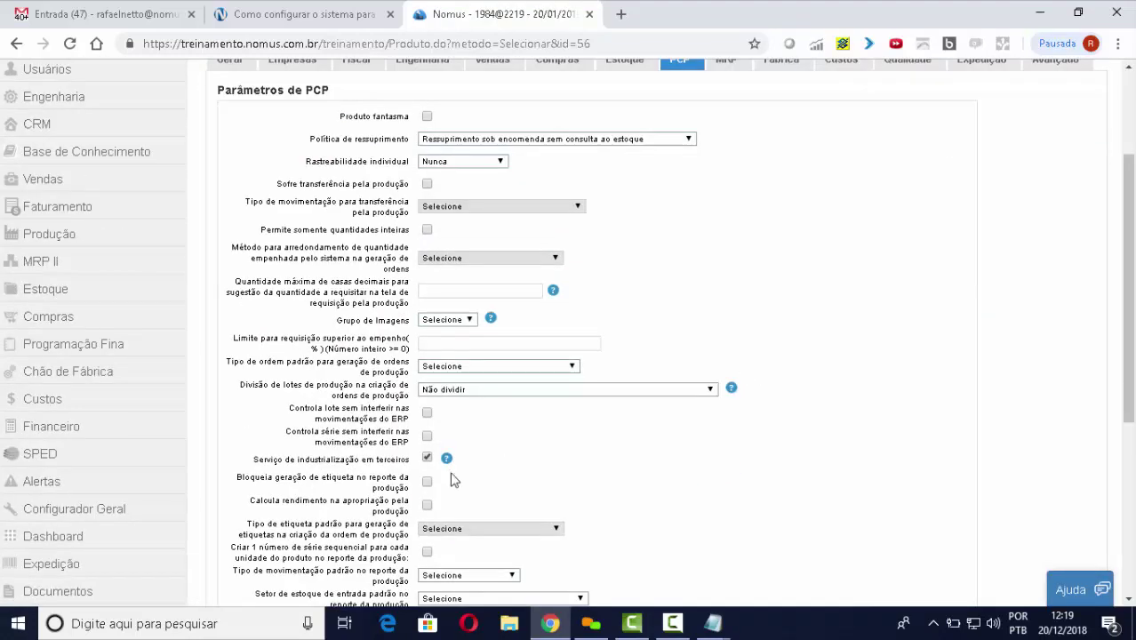
left_click_drag(259, 460, 509, 482)
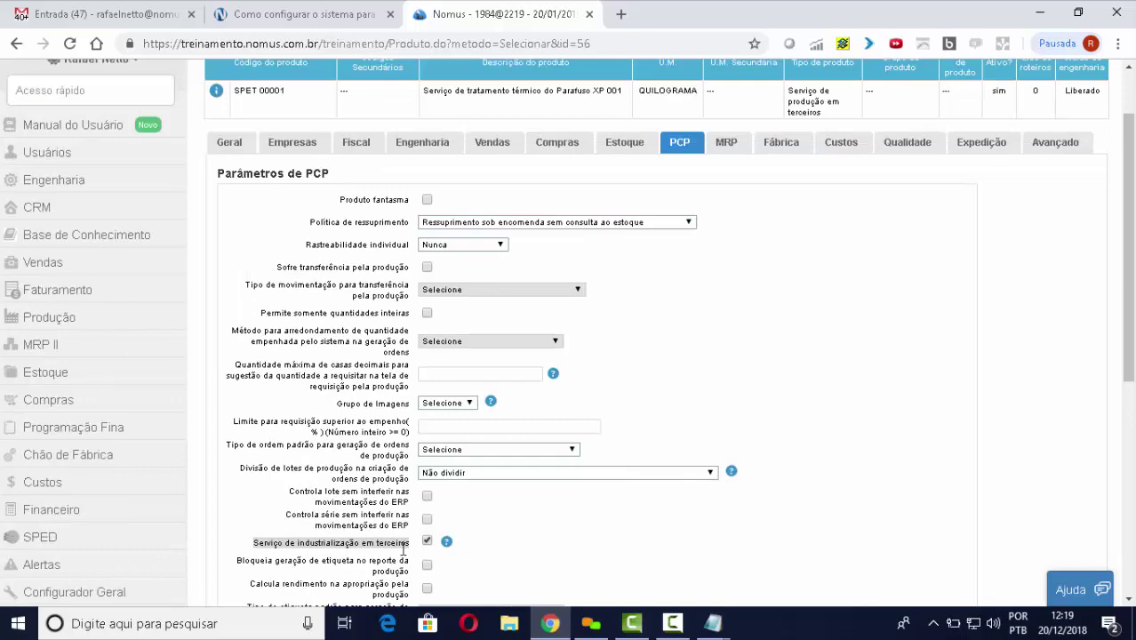
scroll(655, 507, "up", 2)
Return to the help article and read how the component quantity per unit of the resulting item is calculated
left_click(327, 16)
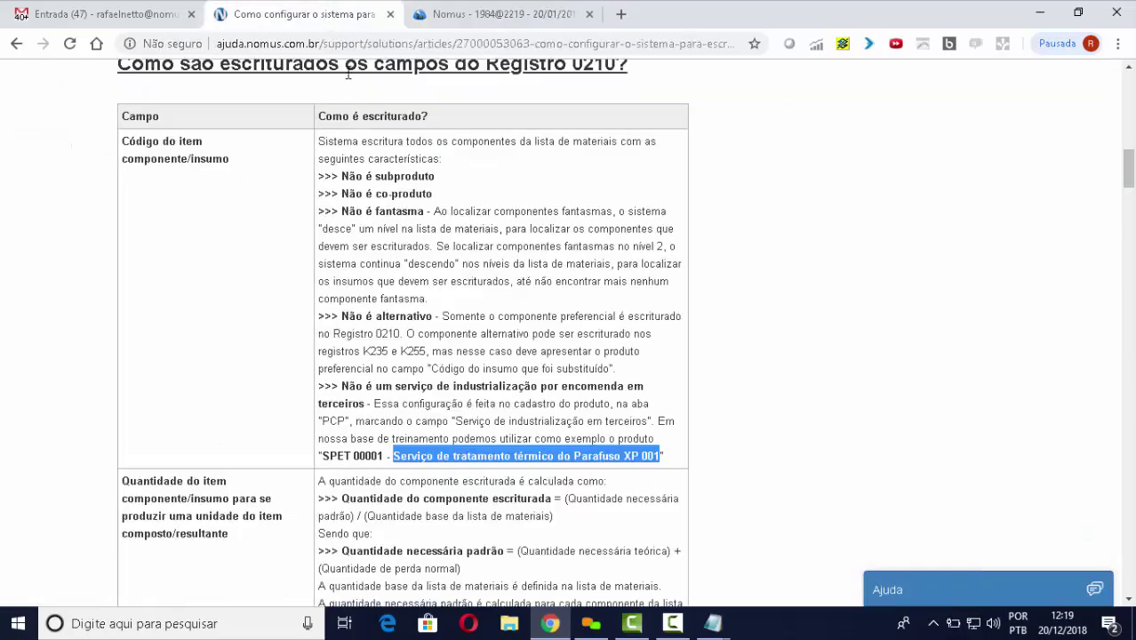
scroll(483, 391, "up", 1)
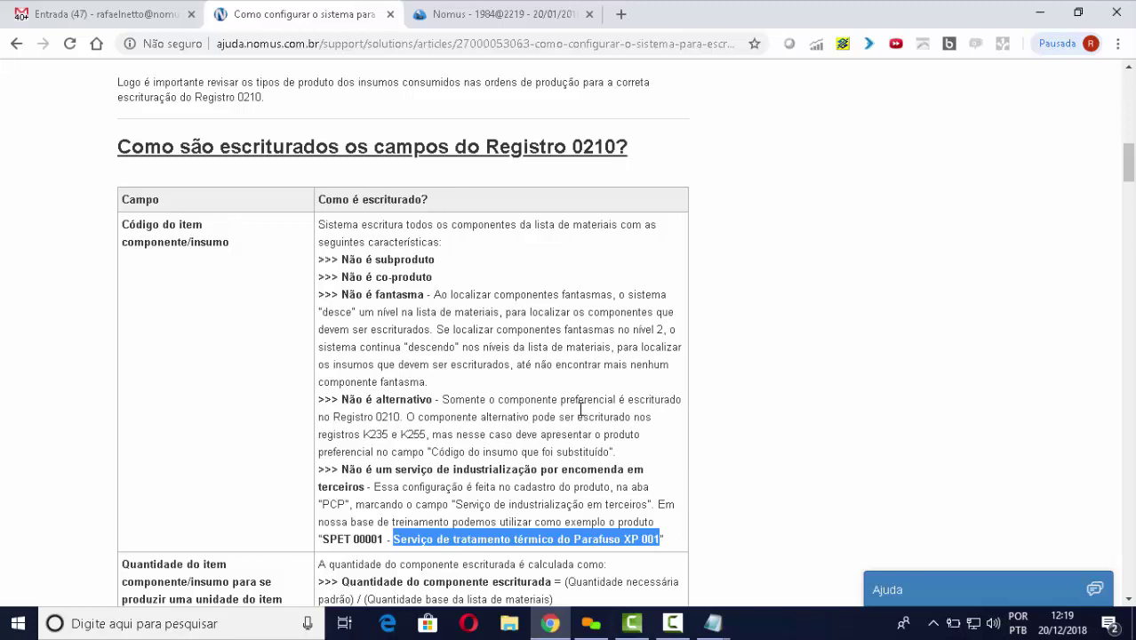
scroll(581, 410, "down", 2)
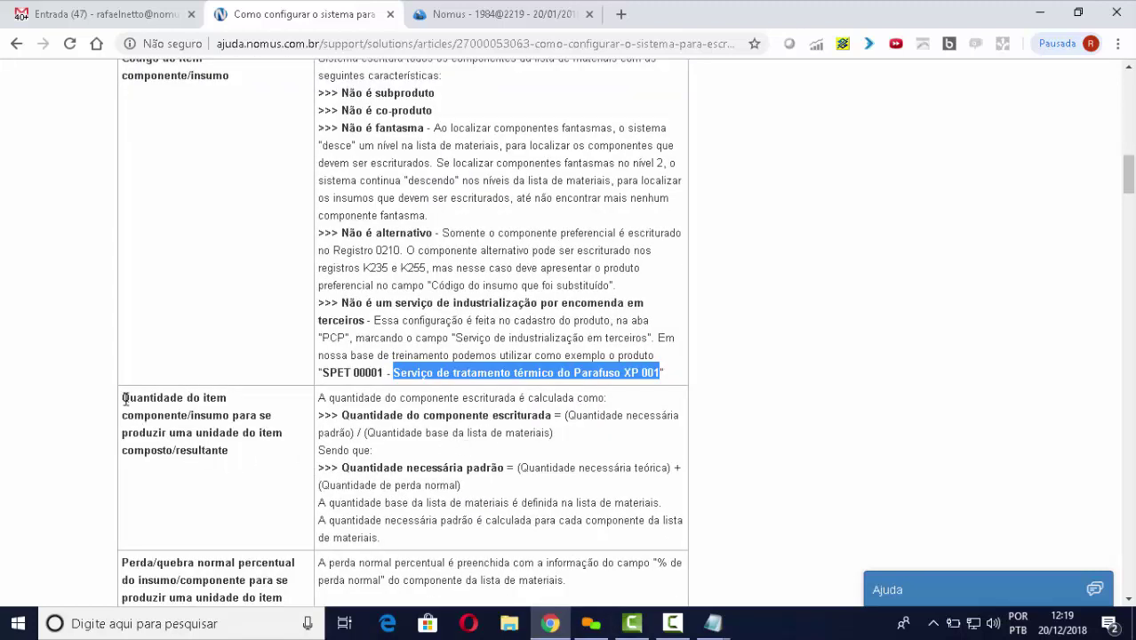
left_click_drag(123, 399, 261, 446)
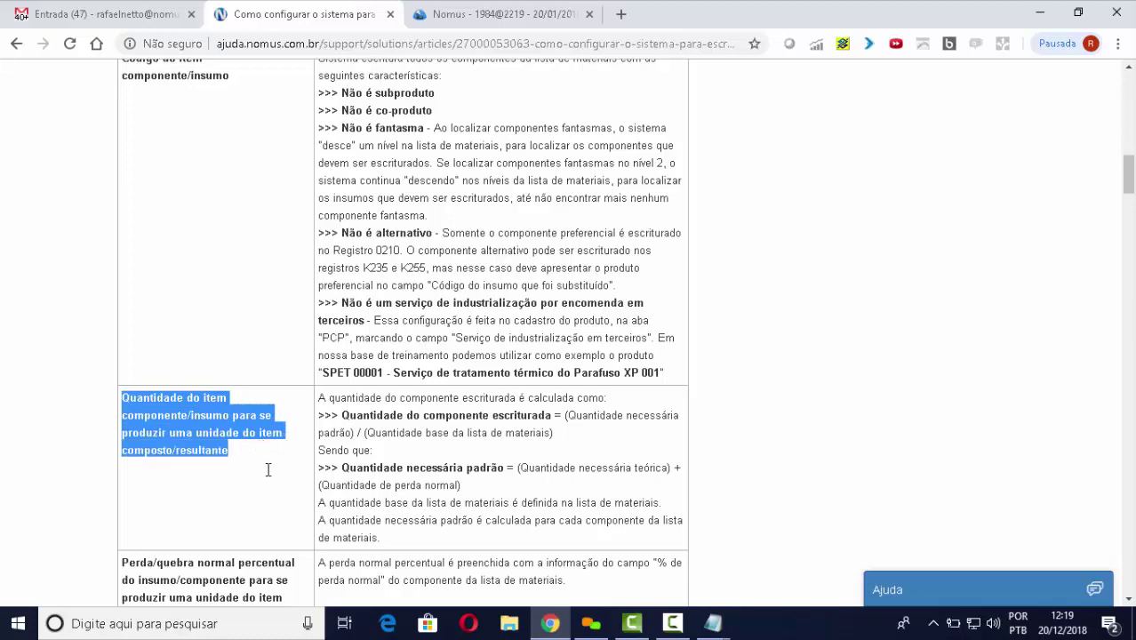
left_click_drag(322, 400, 614, 399)
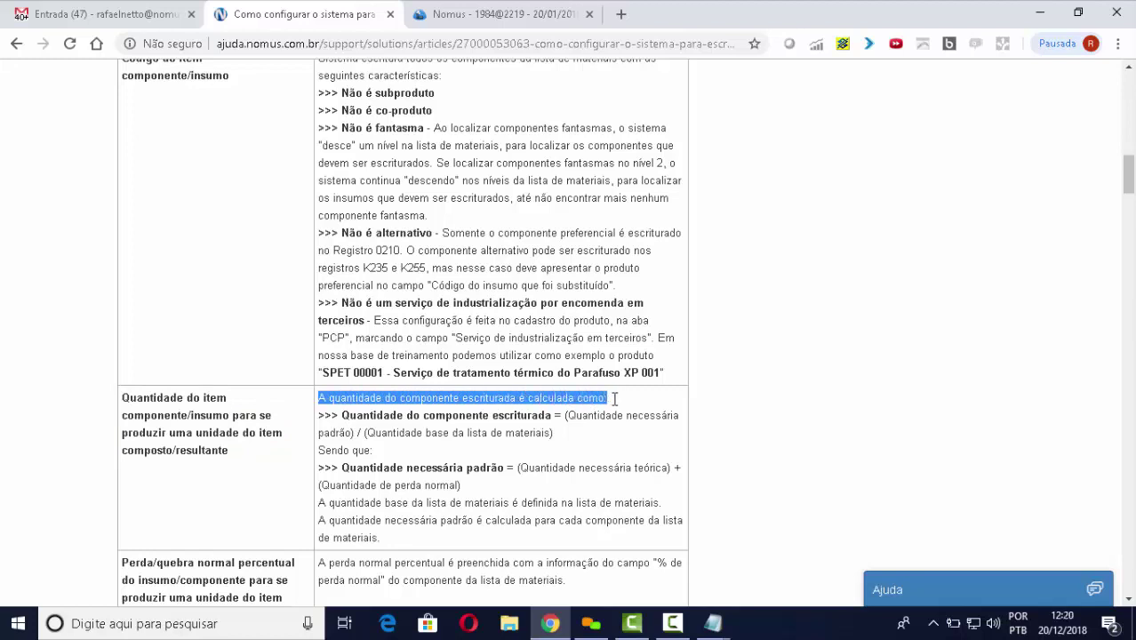
left_click_drag(325, 419, 554, 435)
left_click(570, 415)
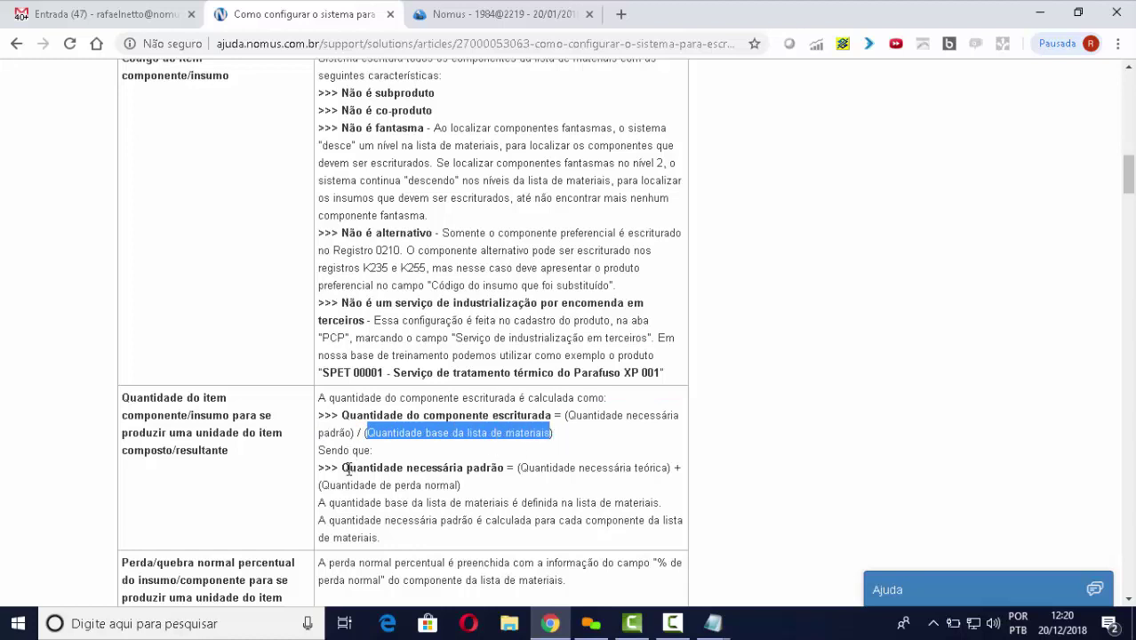
Read the "Quantidade necessária padrão" formula and the notes on where the base and standard required quantities come from
left_click_drag(341, 468, 672, 469)
left_click(523, 468)
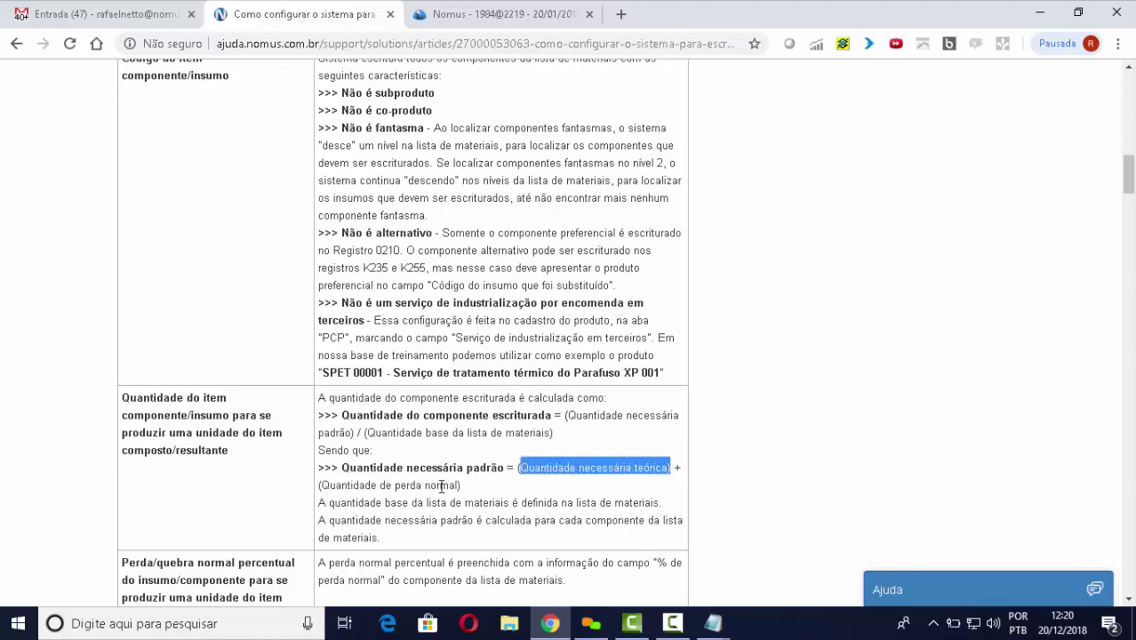
left_click_drag(322, 485, 457, 485)
scroll(509, 454, "down", 1)
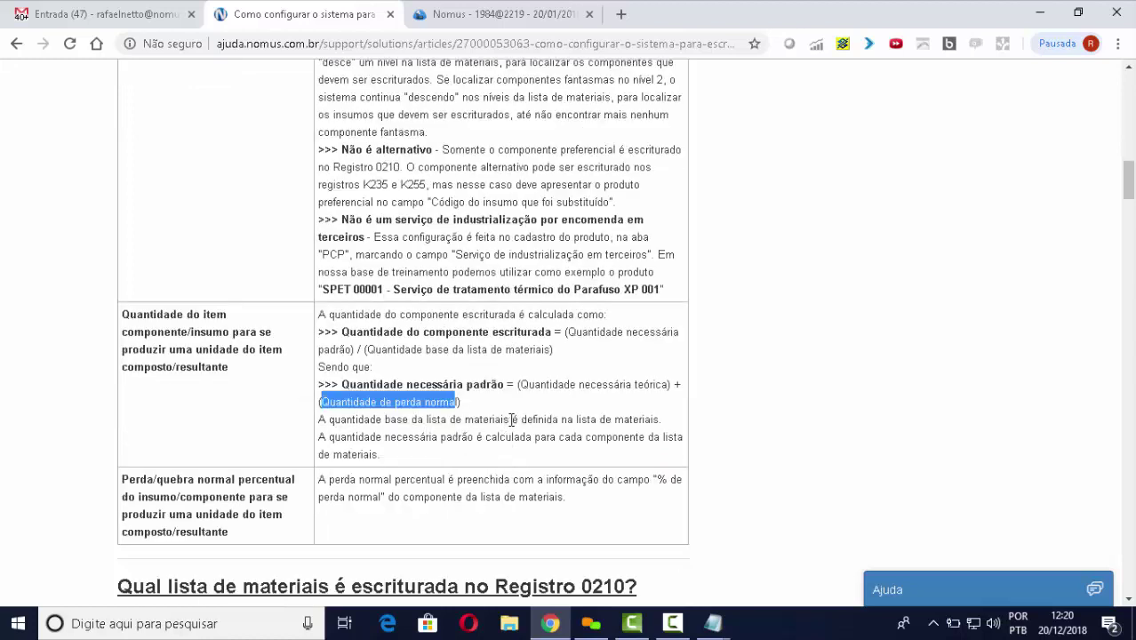
left_click(663, 421)
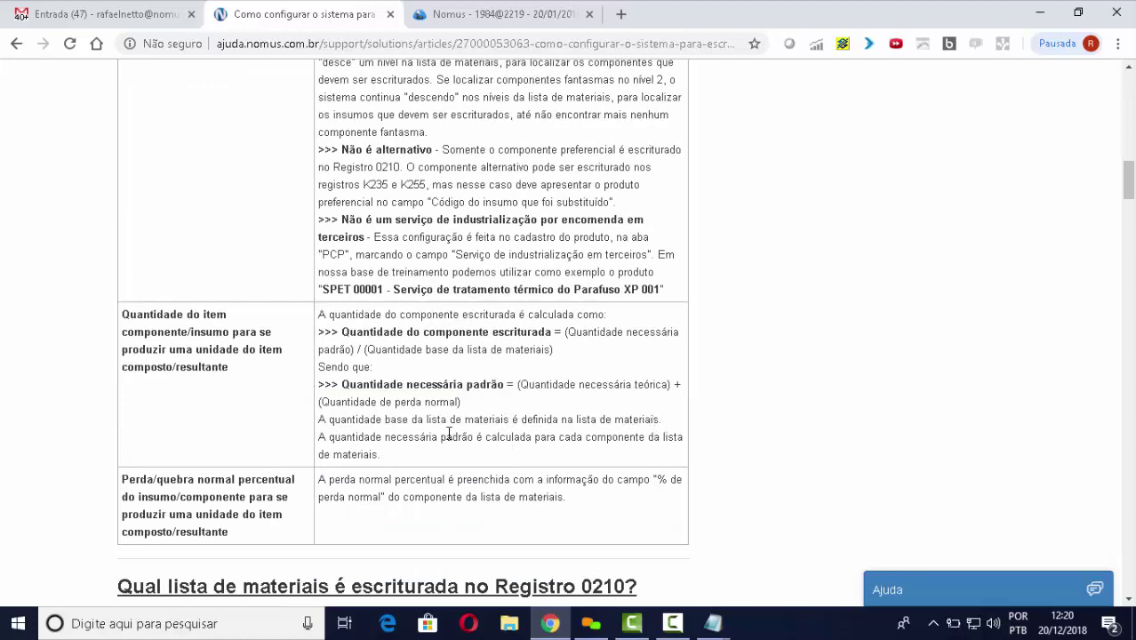
left_click_drag(321, 442, 401, 459)
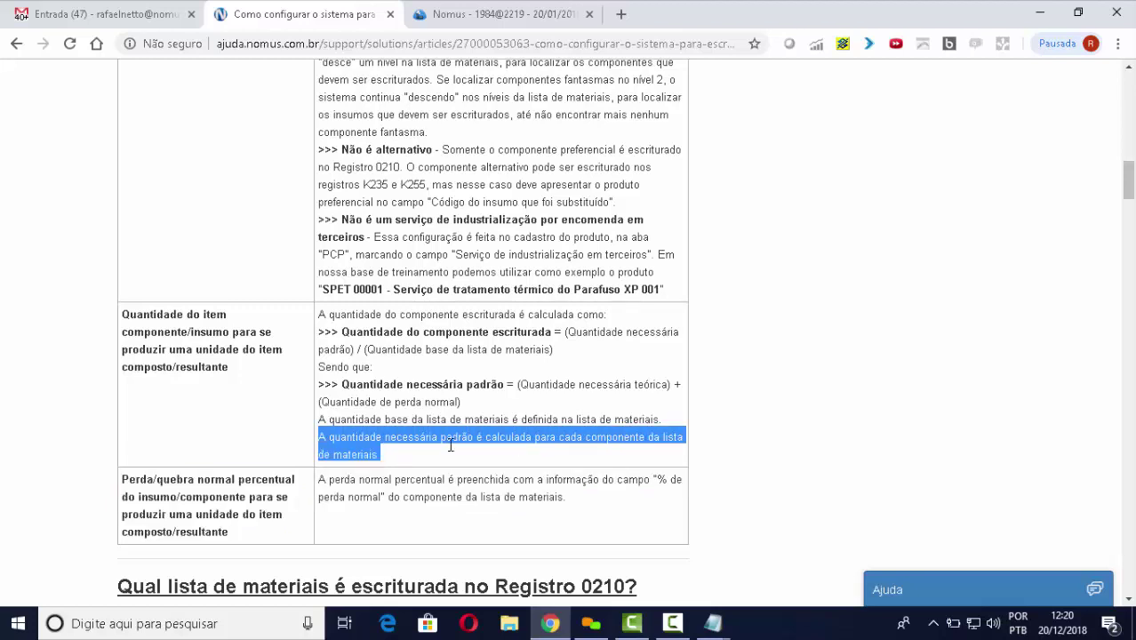
Switch to the Nomus ERP, open the products page and search for products whose description contains "Bobina"
left_click(518, 14)
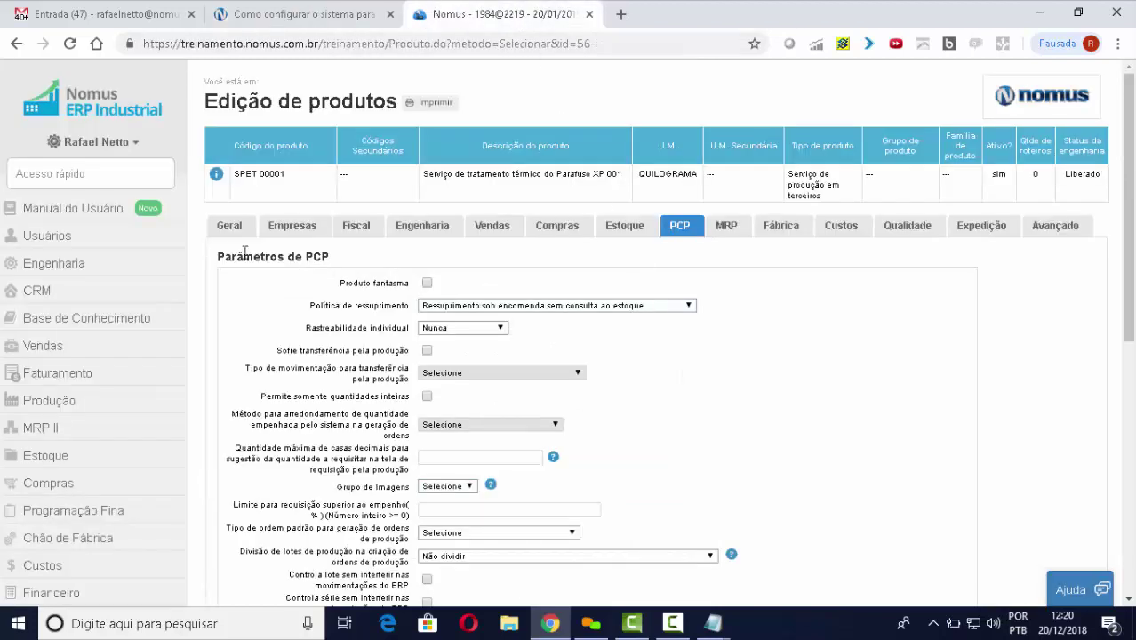
left_click(90, 175)
type("Produtos")
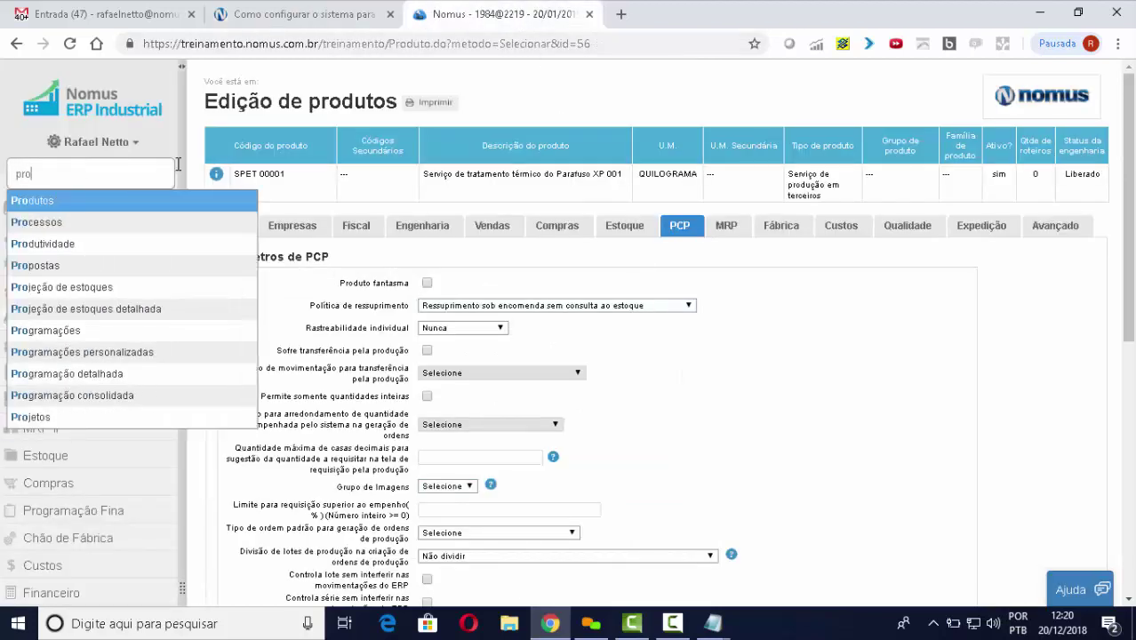
key("Return")
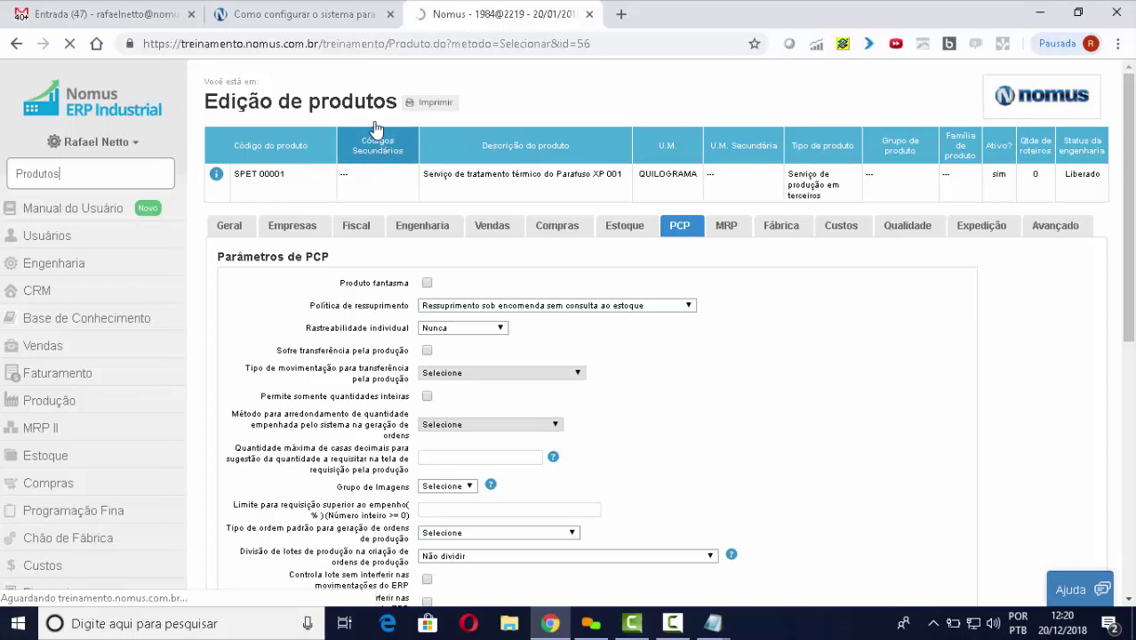
left_click(340, 18)
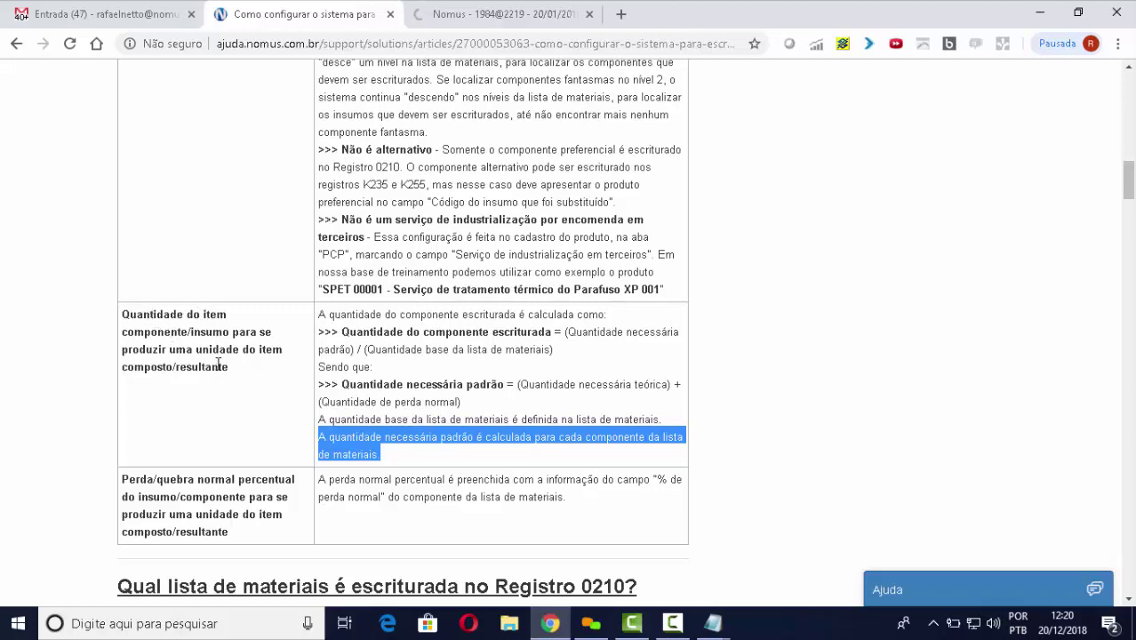
left_click(517, 18)
left_click(406, 231)
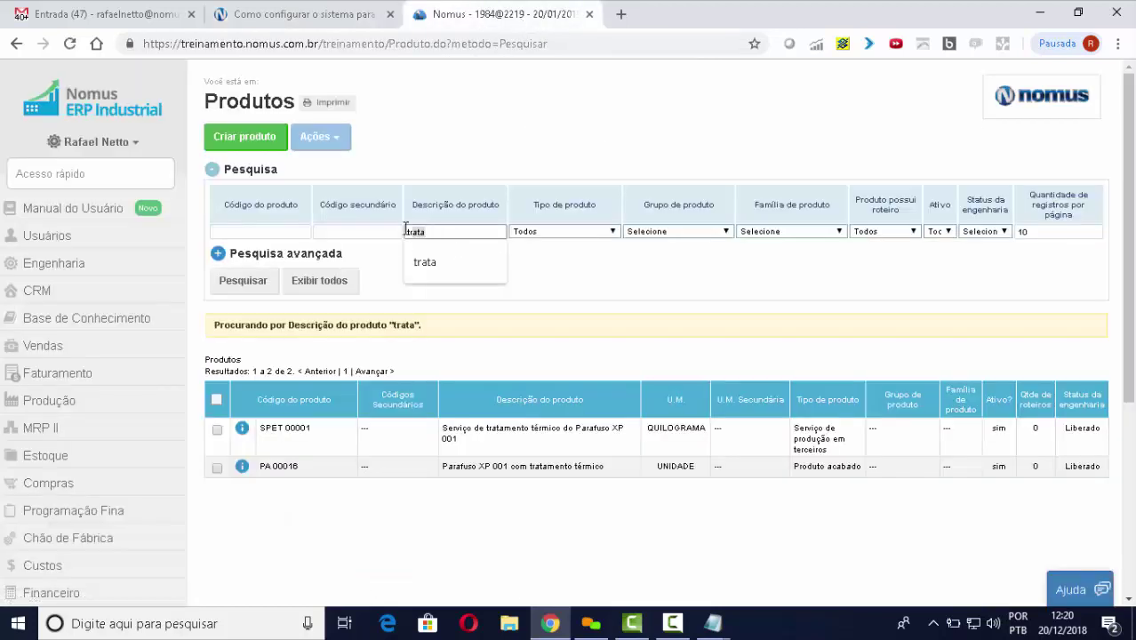
type("Bobina")
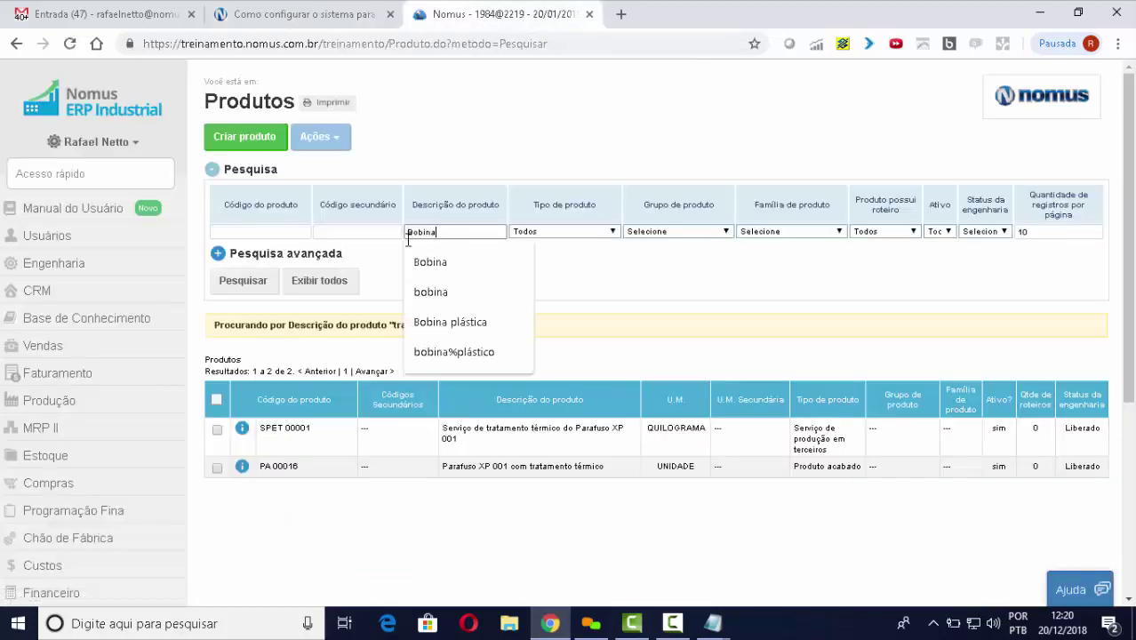
key("Return")
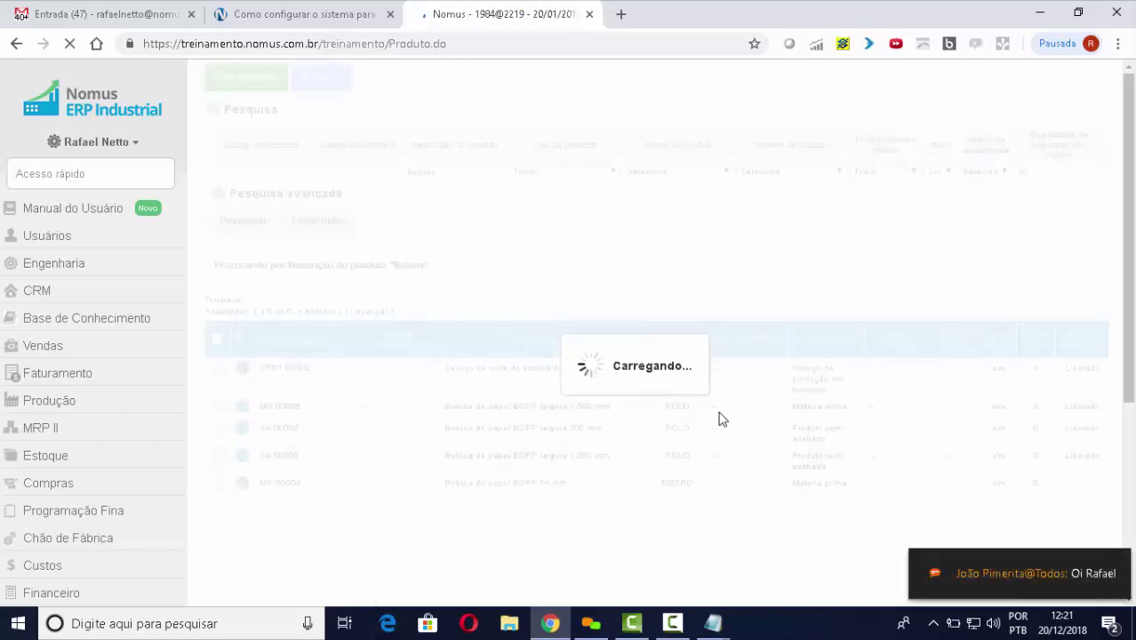
Open the bill of materials of product SA 00001 - Bobina sacola plástica from the search results
scroll(809, 458, "down", 1)
left_click(576, 494)
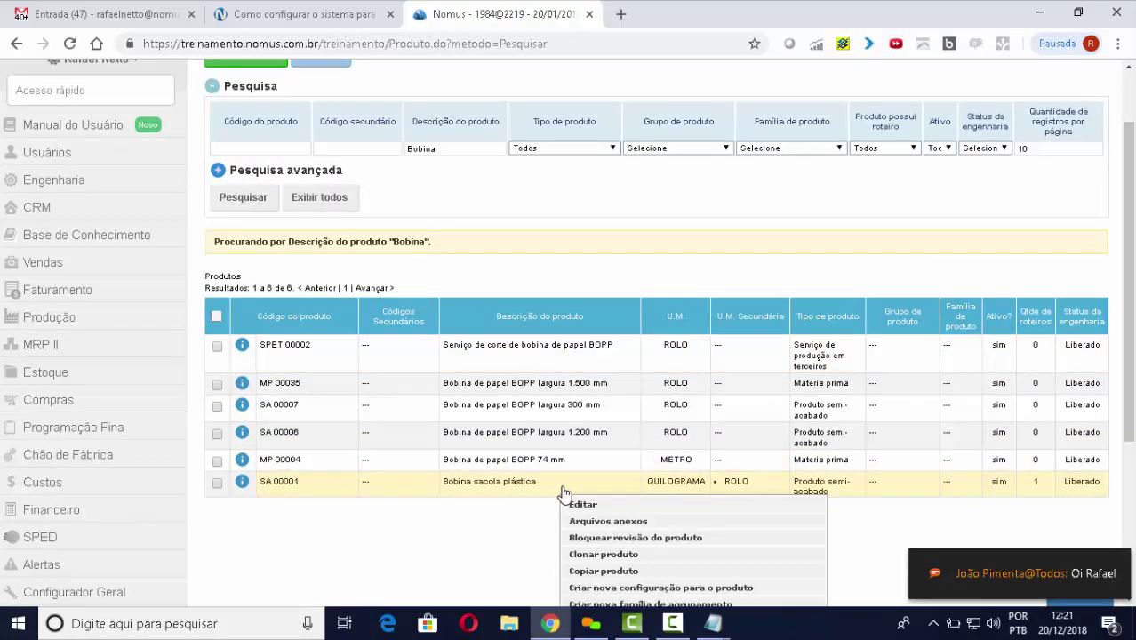
scroll(627, 508, "down", 2)
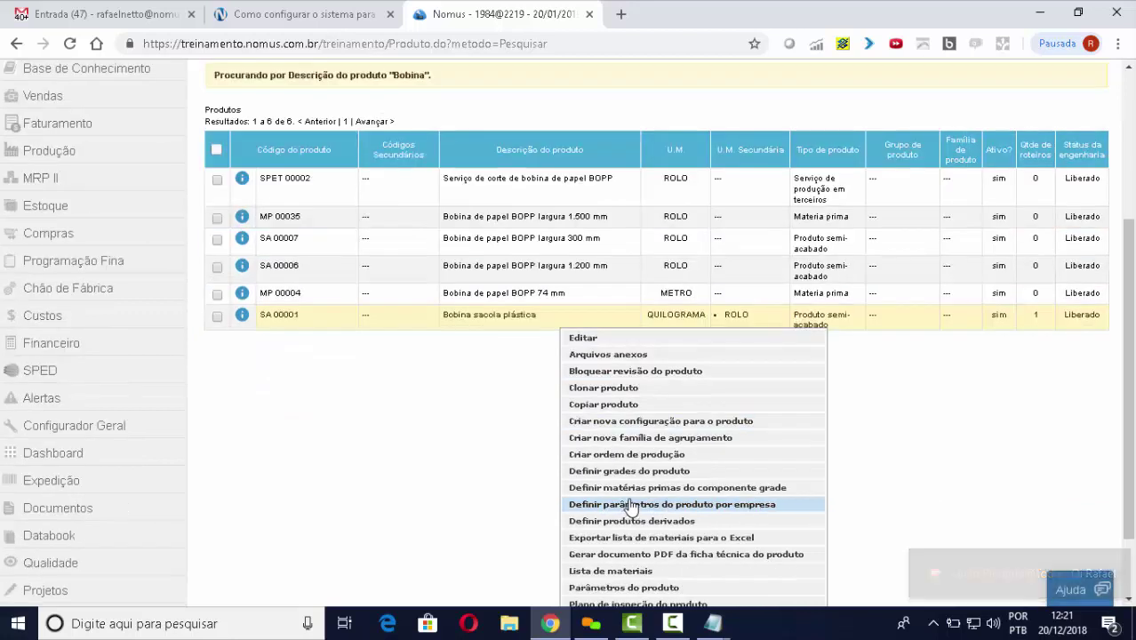
left_click(649, 570)
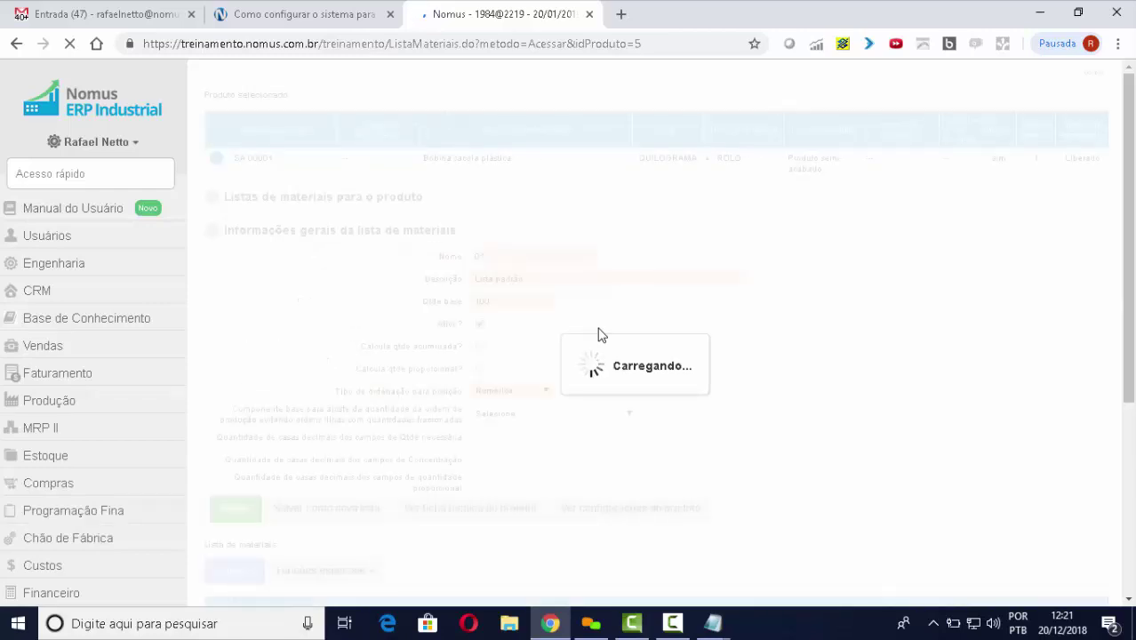
Collapse the list's general information and check which lists of materials exist for the product and their Bloco K default
left_click(211, 291)
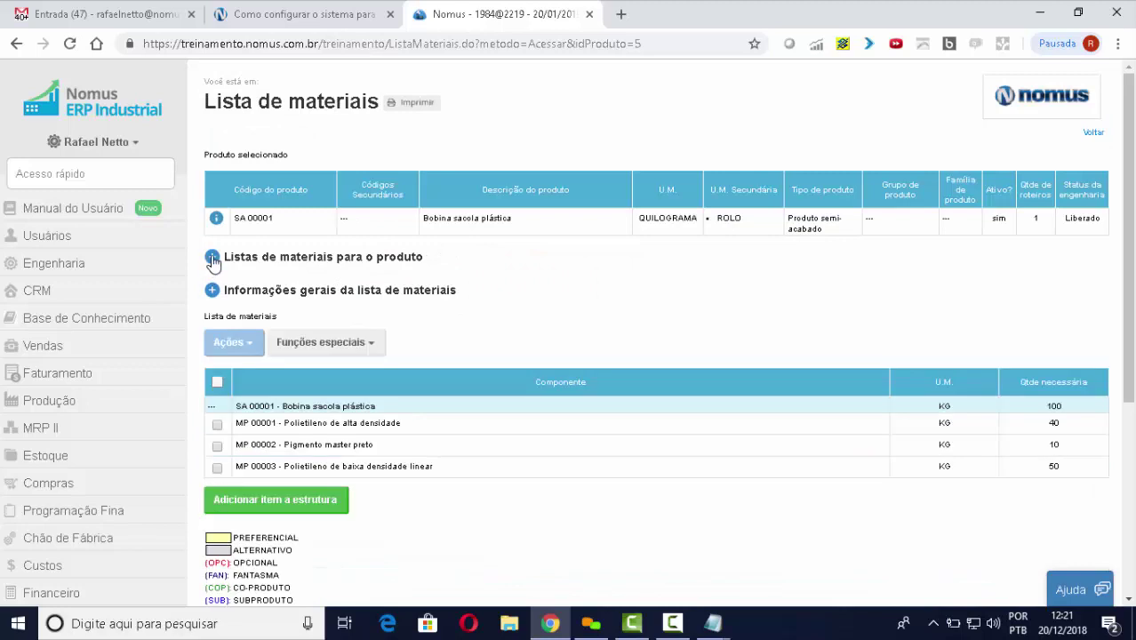
left_click(213, 258)
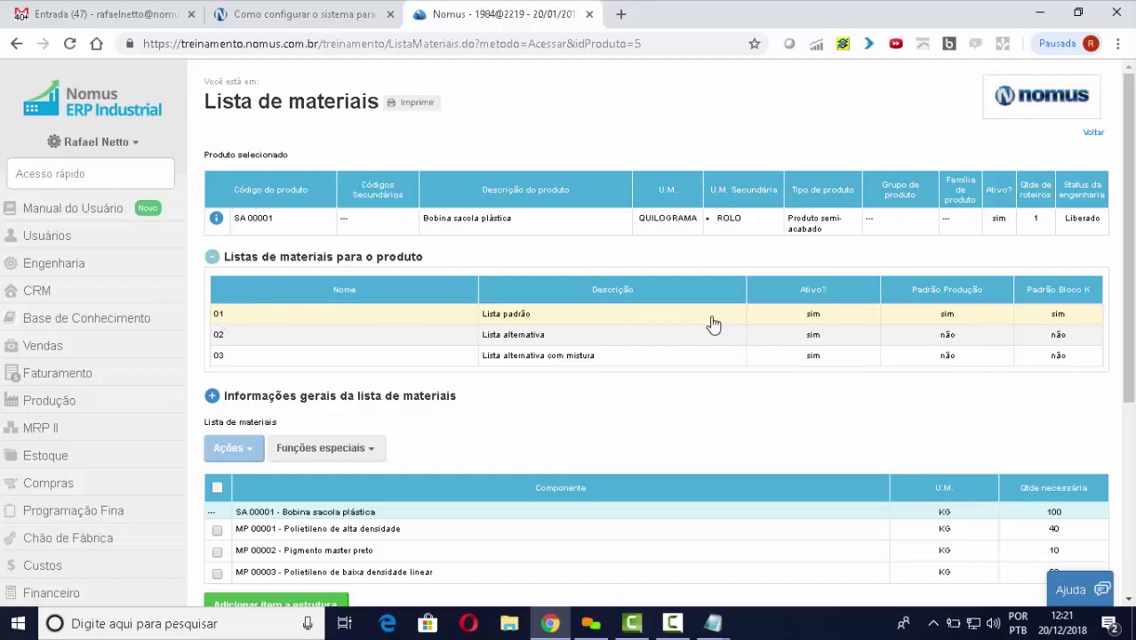
left_click(213, 256)
Open component MP 00001 - Polietileno de alta densidade for editing and check its theoretical quantity, normal loss and standard required quantity
scroll(550, 307, "down", 1)
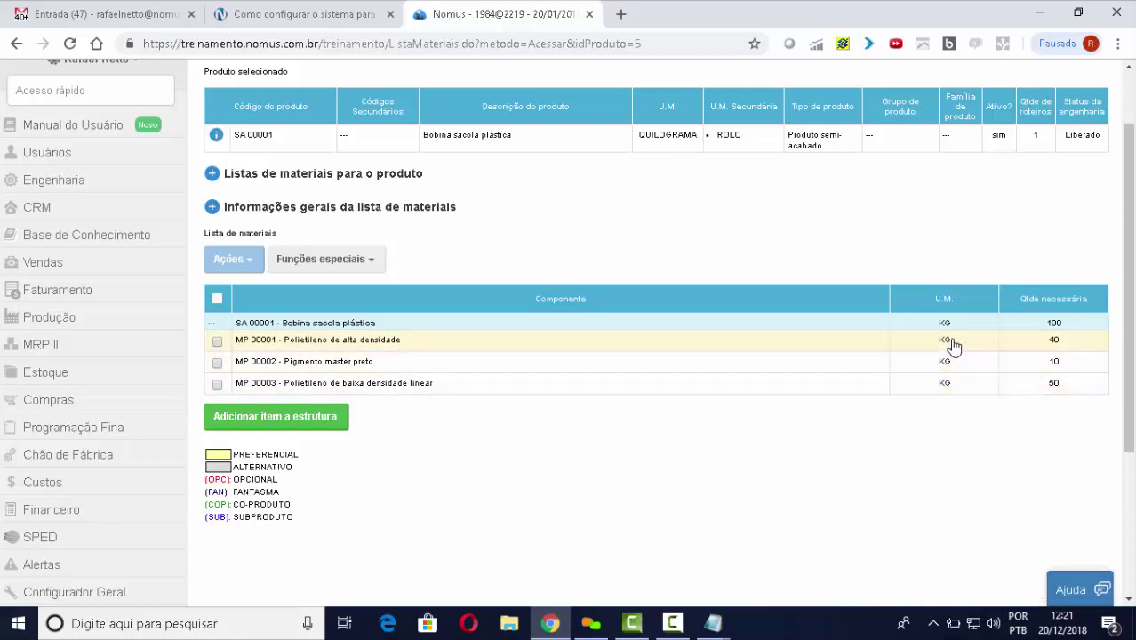
left_click(942, 345)
left_click(839, 358)
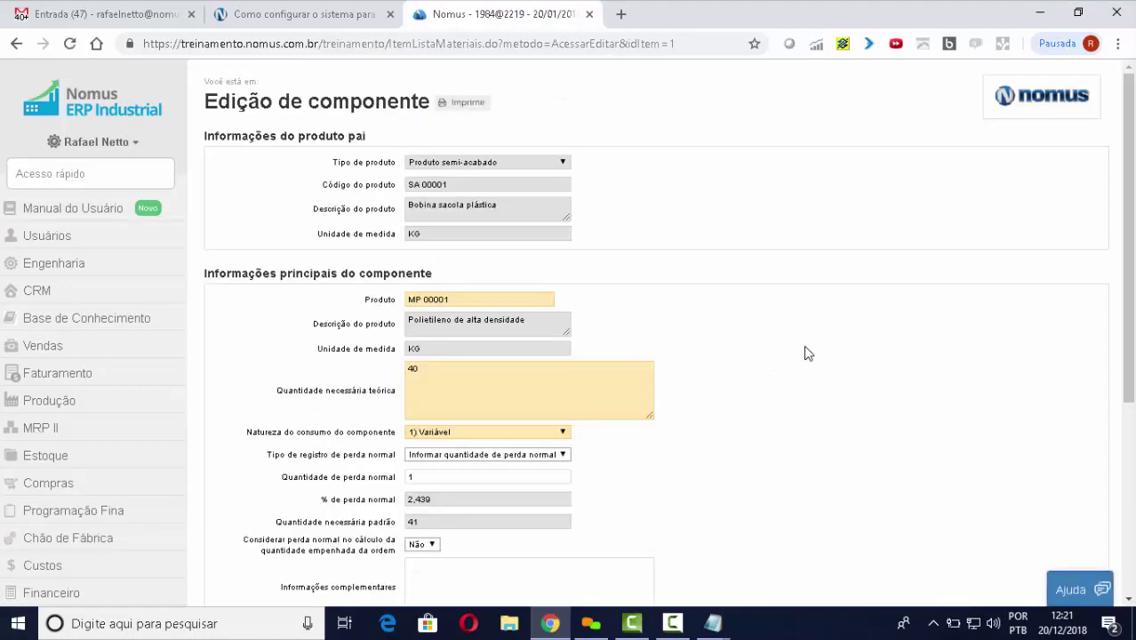
scroll(807, 360, "down", 1)
scroll(808, 349, "down", 1)
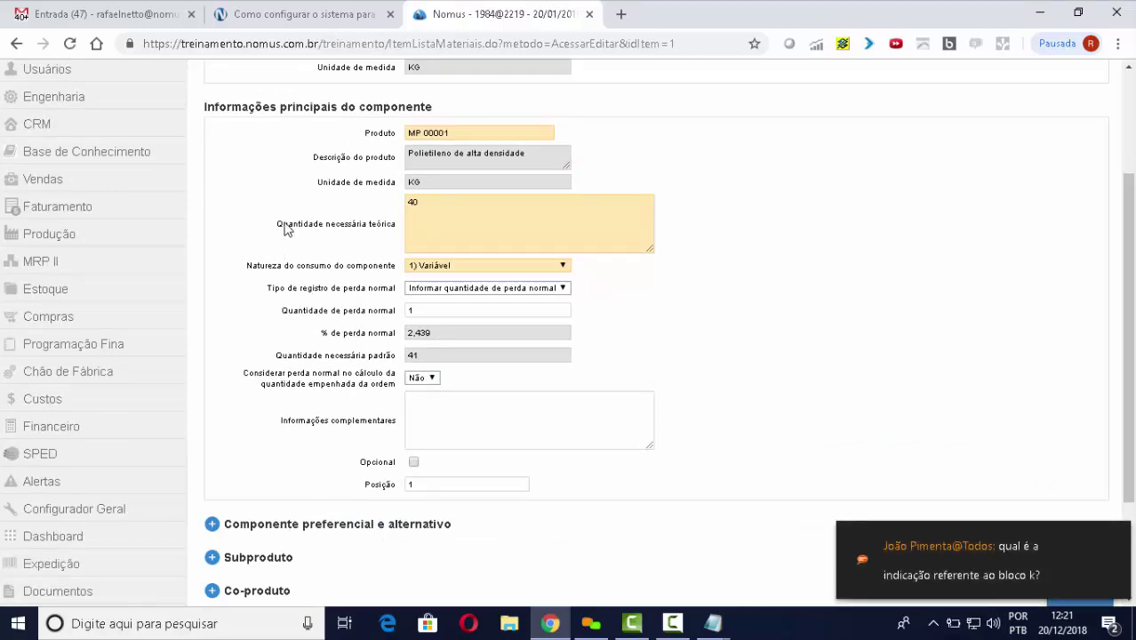
left_click_drag(277, 226, 400, 233)
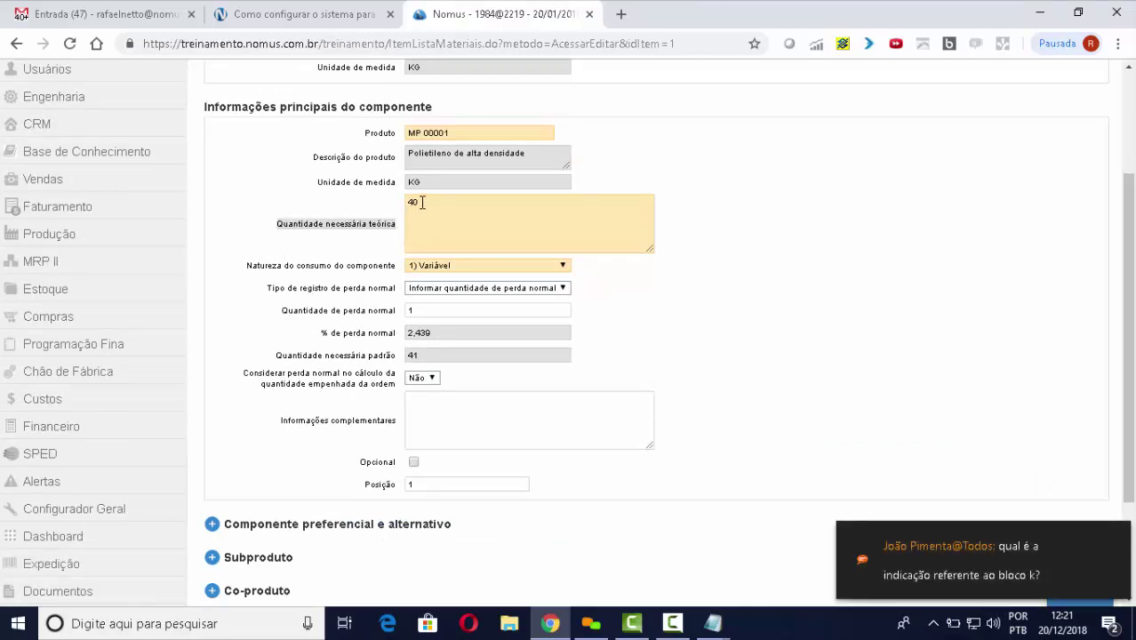
left_click(422, 203)
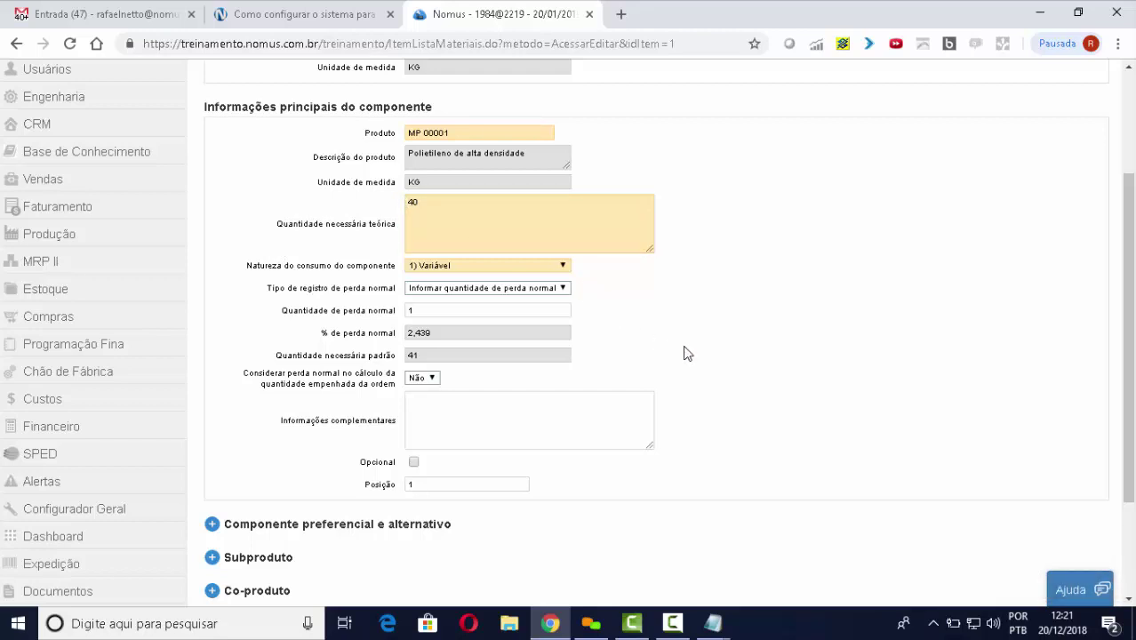
left_click_drag(283, 311, 402, 312)
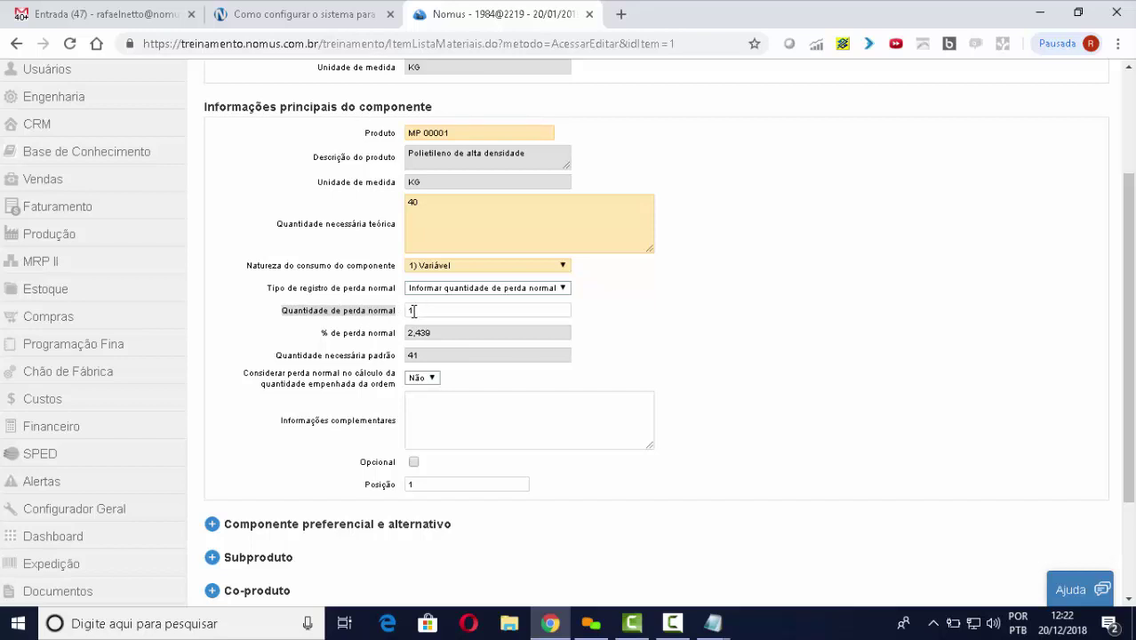
left_click_drag(322, 335, 398, 334)
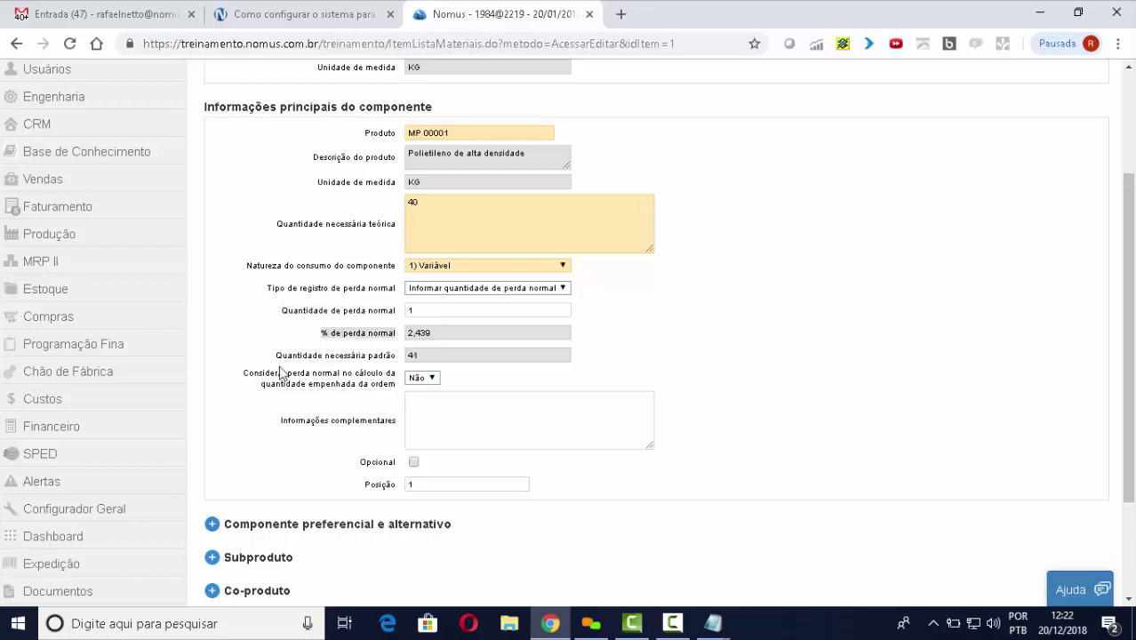
left_click_drag(281, 357, 400, 357)
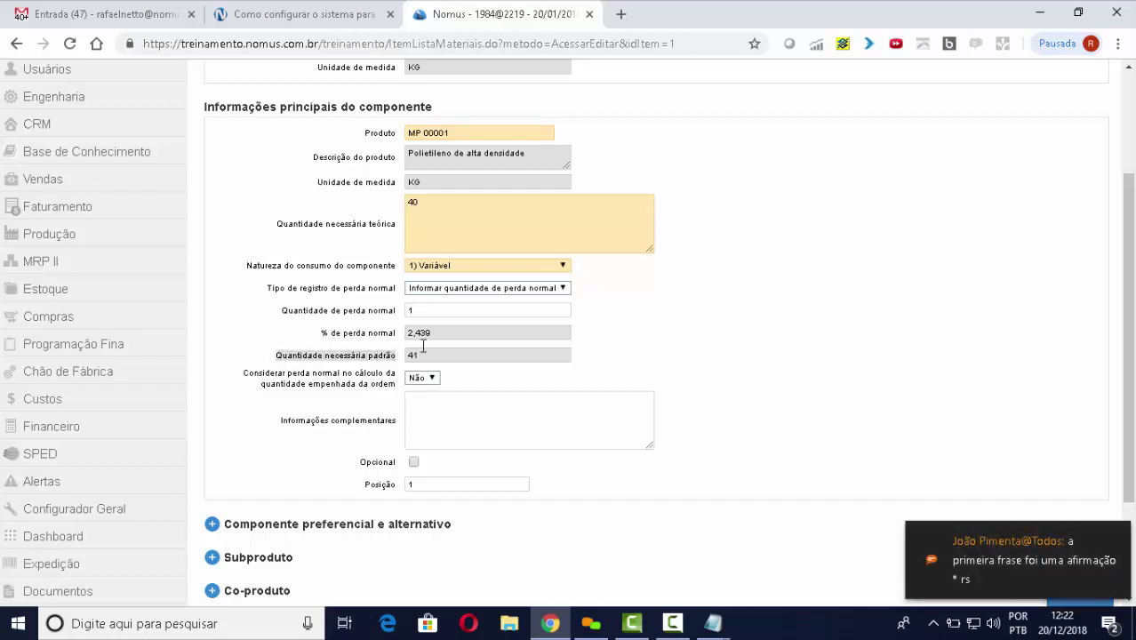
Return to the help article and review the terms of the "Quantidade necessária padrão" formula and the field it applies to
left_click(307, 16)
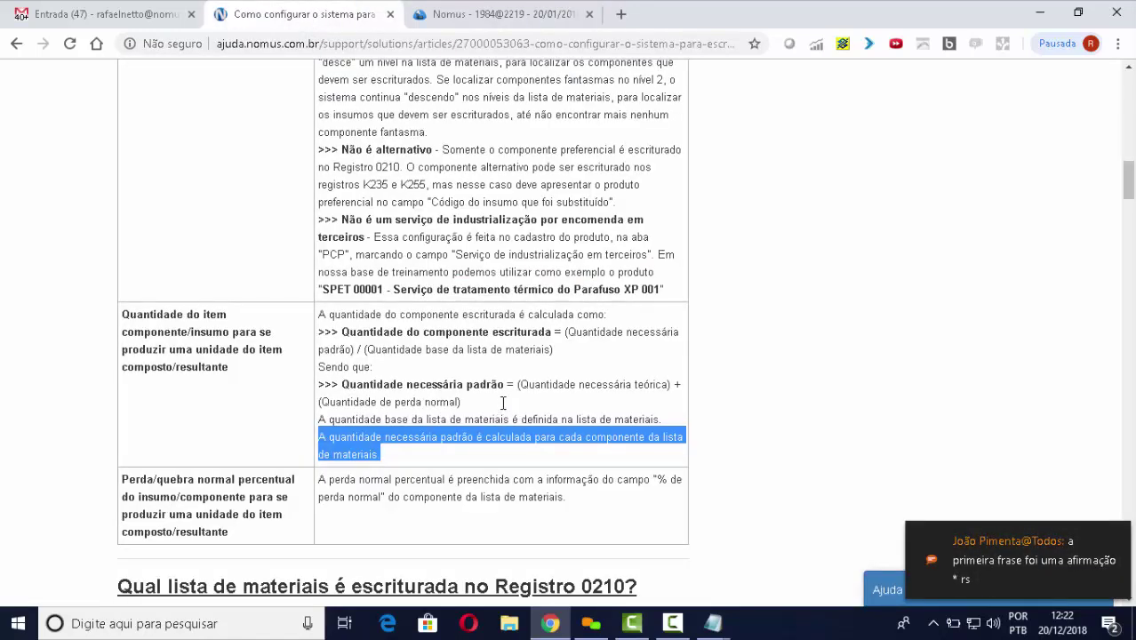
left_click_drag(500, 404, 319, 387)
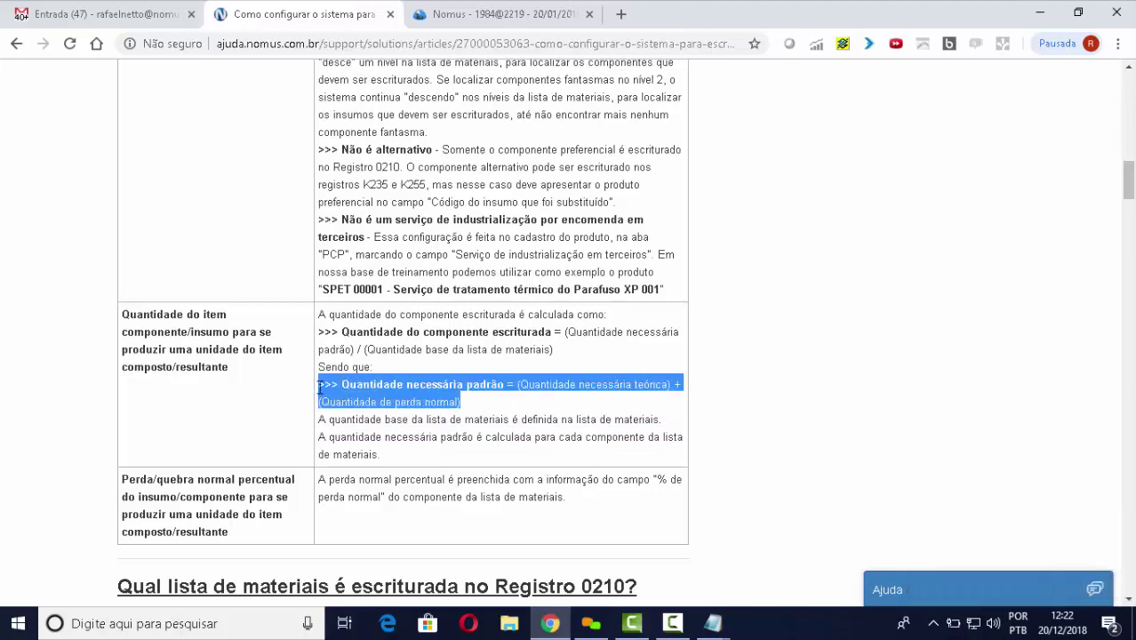
left_click(522, 389)
left_click_drag(519, 385, 669, 383)
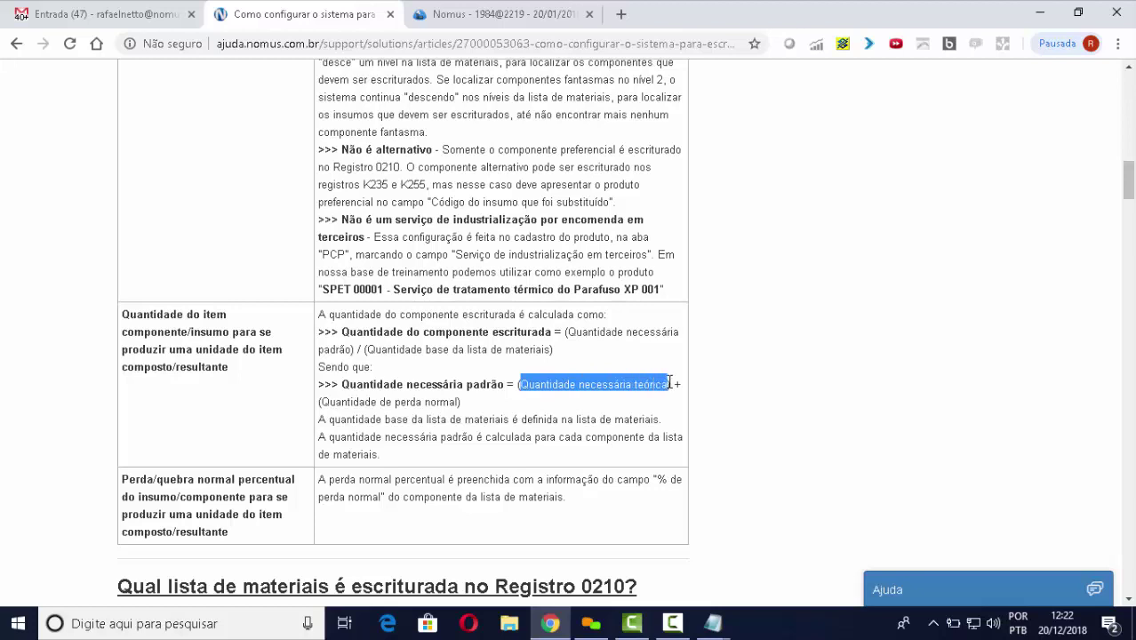
left_click(460, 403)
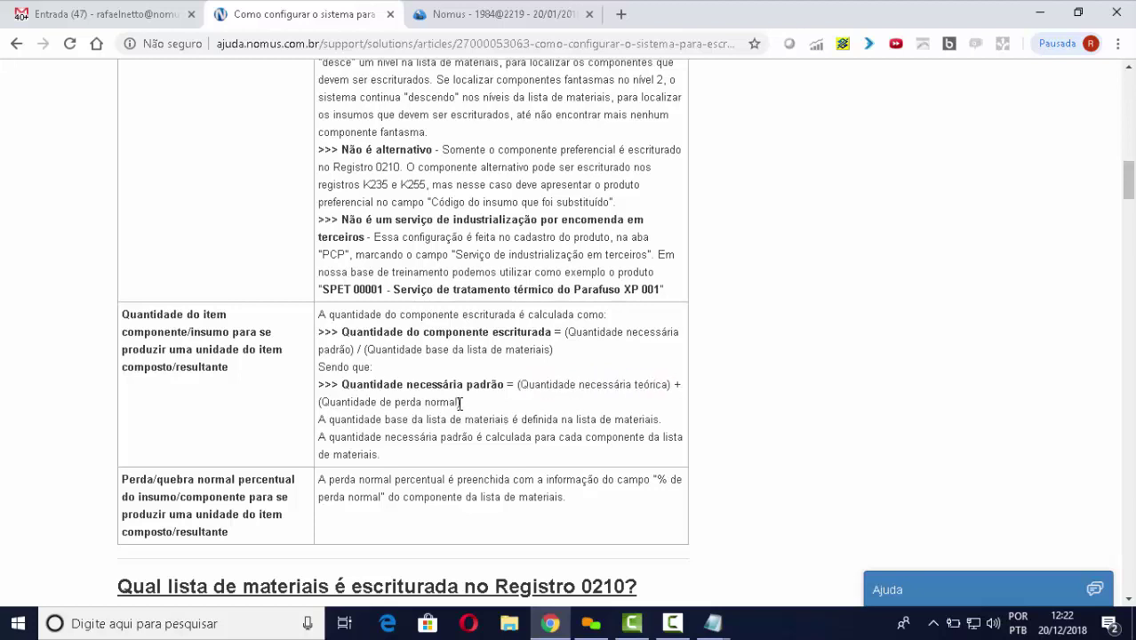
left_click_drag(451, 403, 324, 405)
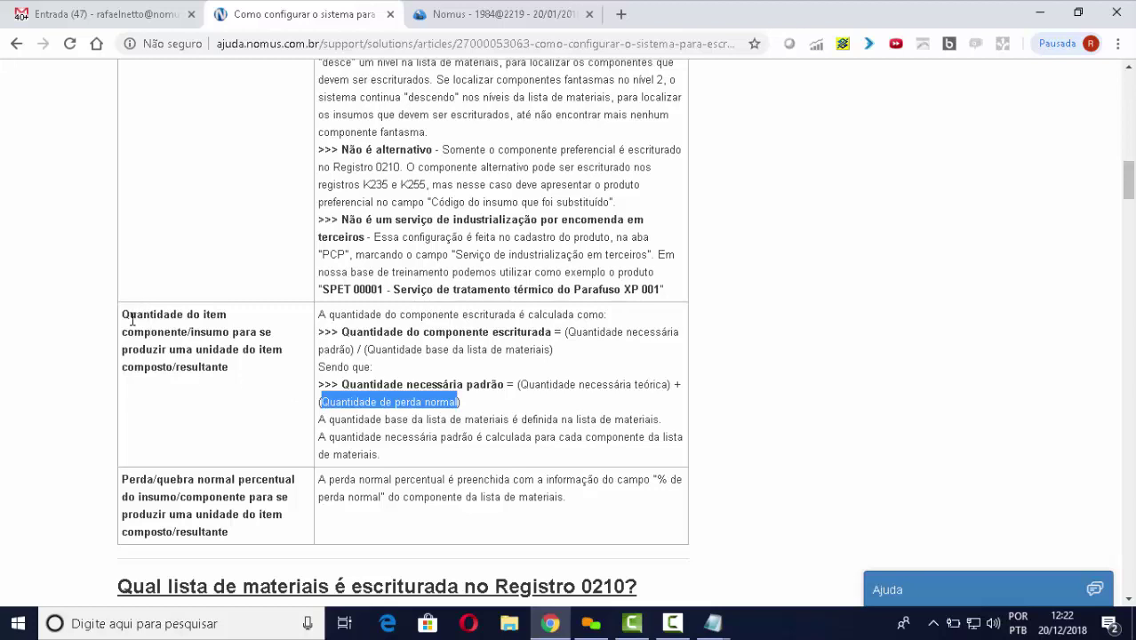
left_click_drag(124, 314, 245, 367)
Go back to the MP 00001 component in the ERP, check "Quantidade necessária padrão" and leave the component without saving
left_click(516, 25)
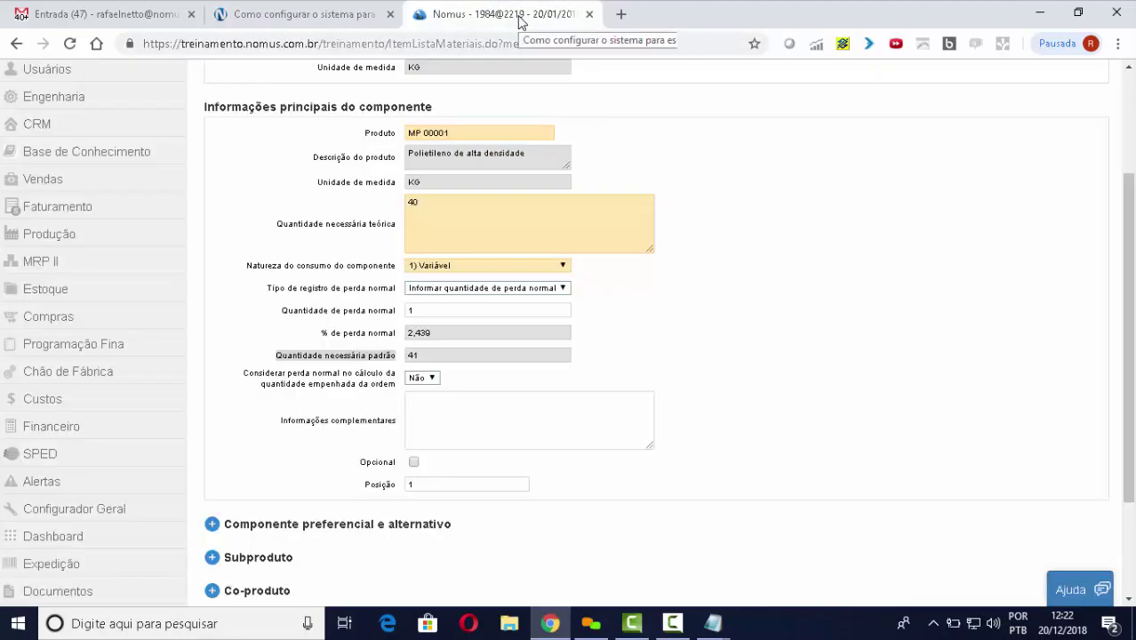
left_click(365, 359)
left_click_drag(422, 355, 408, 357)
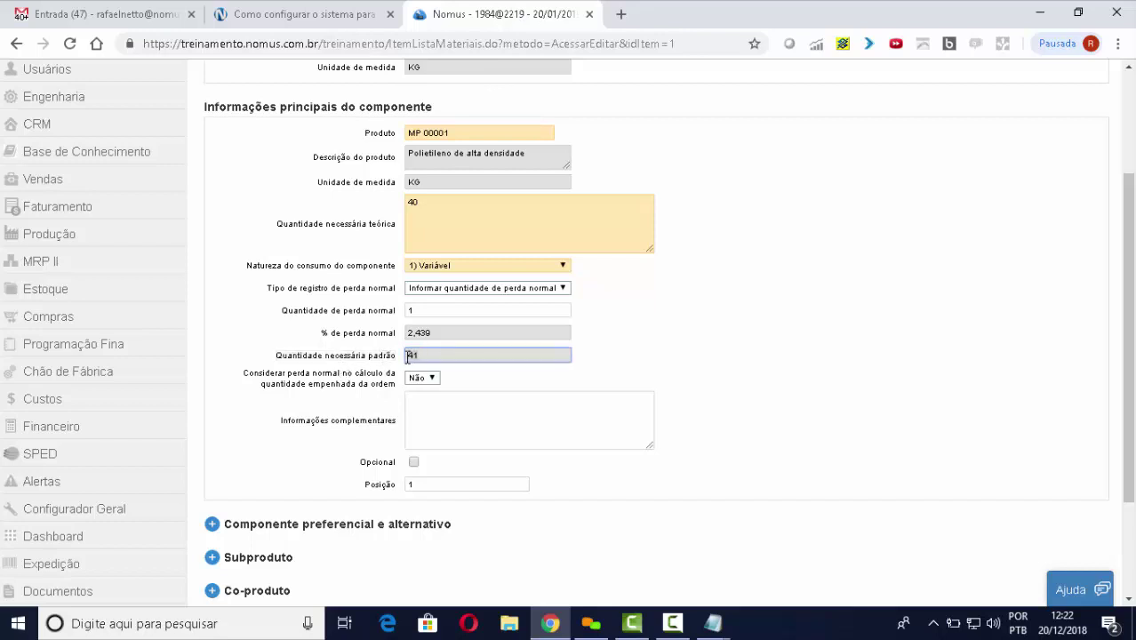
scroll(603, 298, "down", 3)
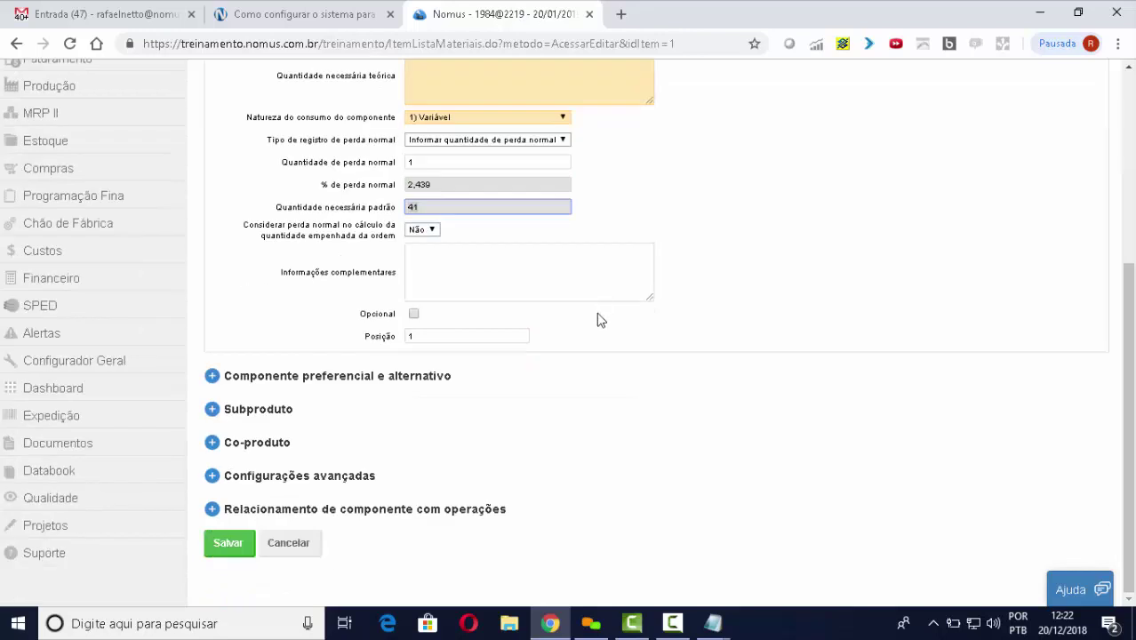
left_click(294, 548)
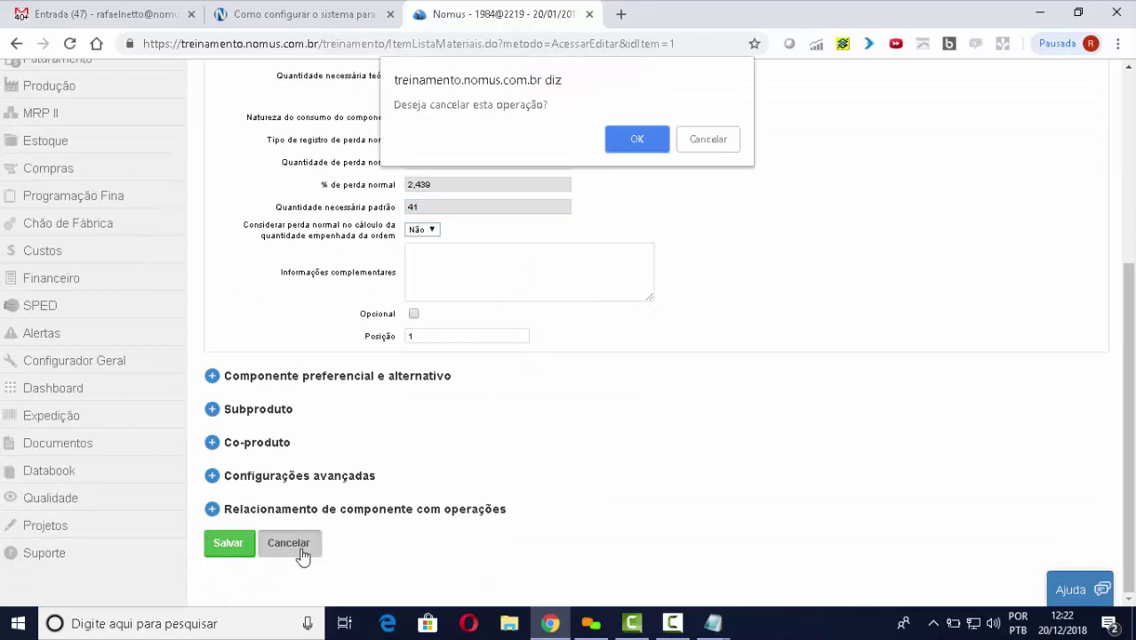
left_click(635, 140)
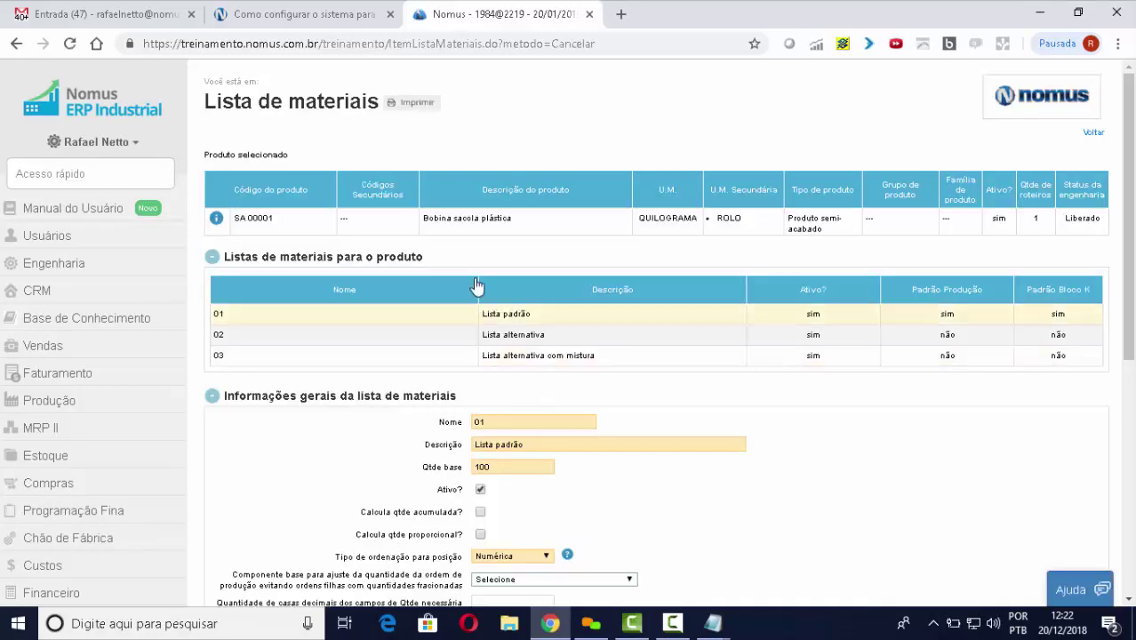
Check the "Qtde base" of bill of materials 01 - Lista padrão against the required quantities of its components
scroll(675, 449, "down", 1)
scroll(672, 456, "down", 1)
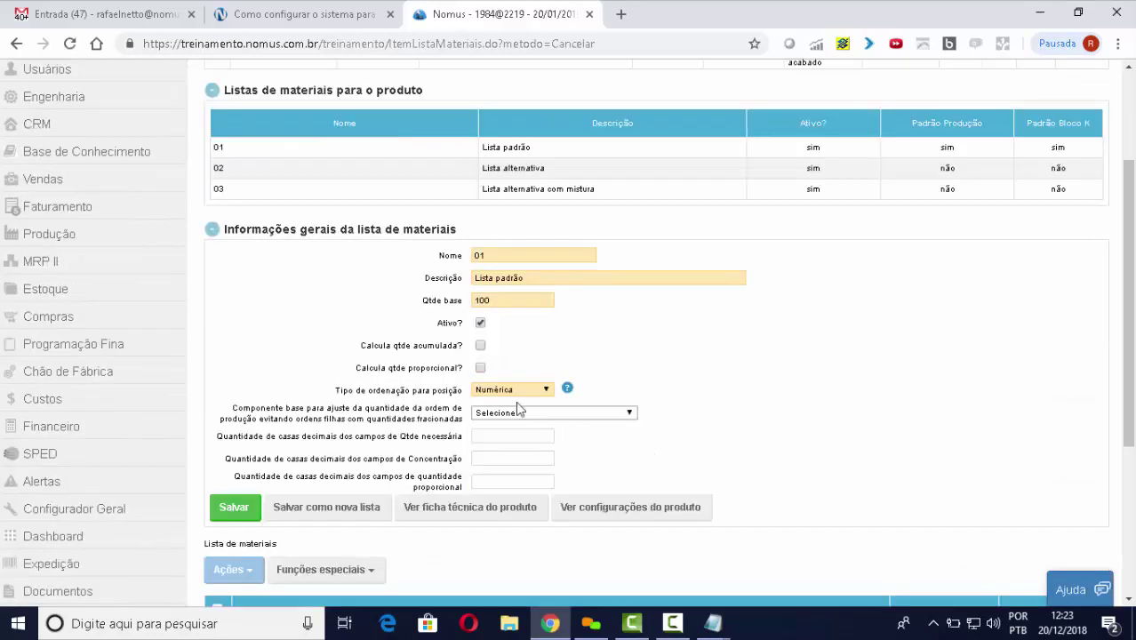
left_click_drag(425, 299, 465, 302)
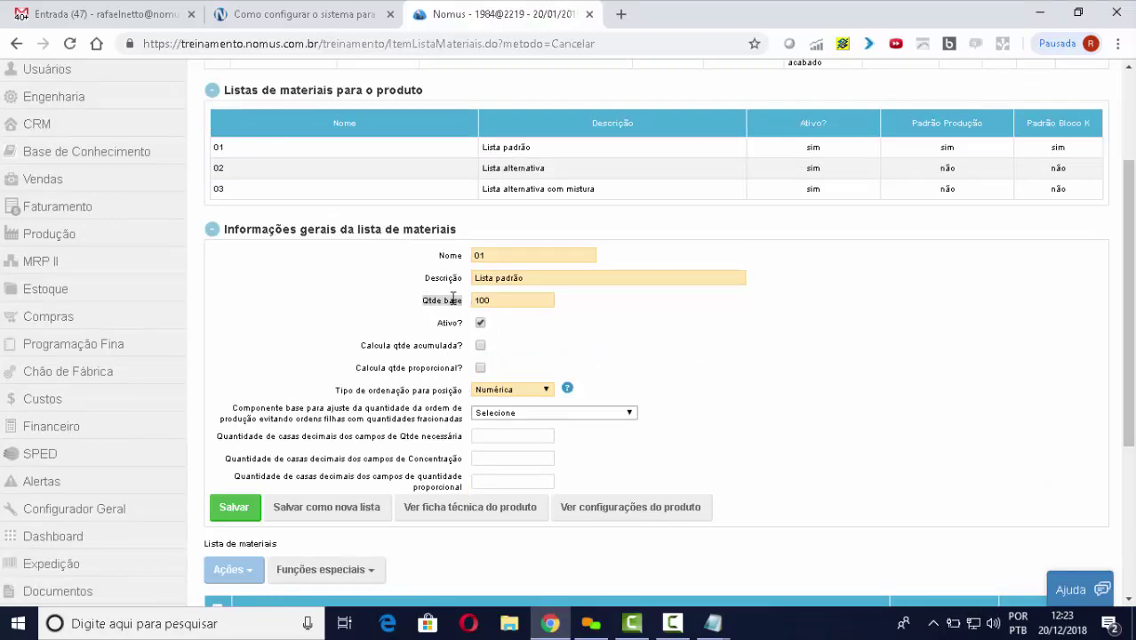
left_click(498, 303)
left_click(875, 408)
scroll(889, 410, "down", 1)
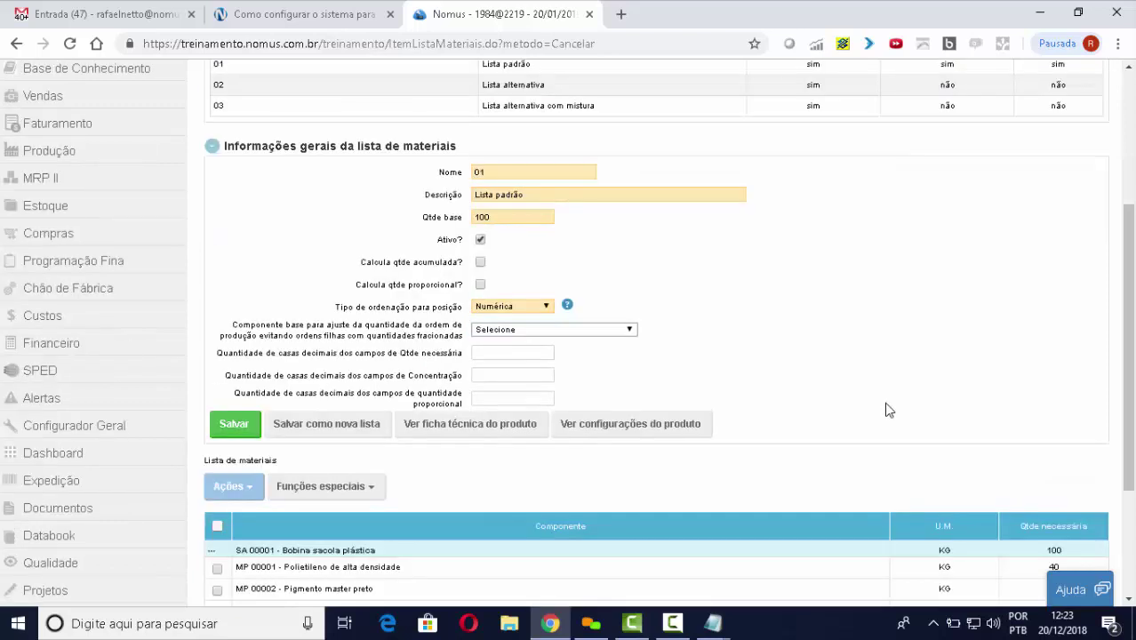
scroll(889, 410, "down", 1)
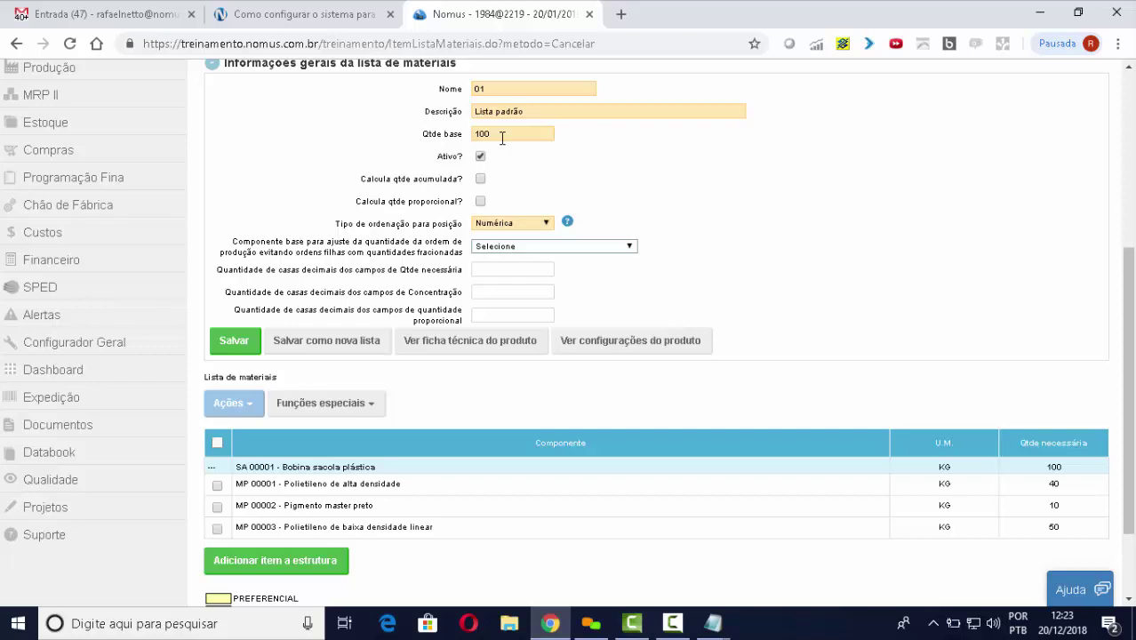
scroll(562, 169, "up", 3)
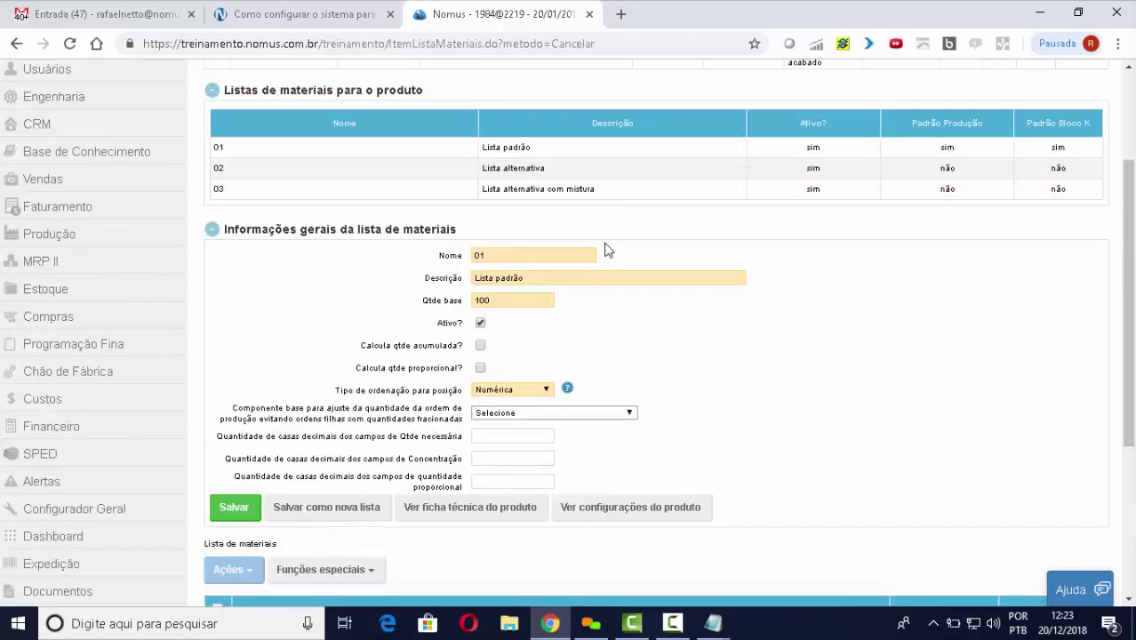
Return to the help article and review how the "Perda/quebra normal percentual" field of Registro 0210 is filled in
left_click(317, 16)
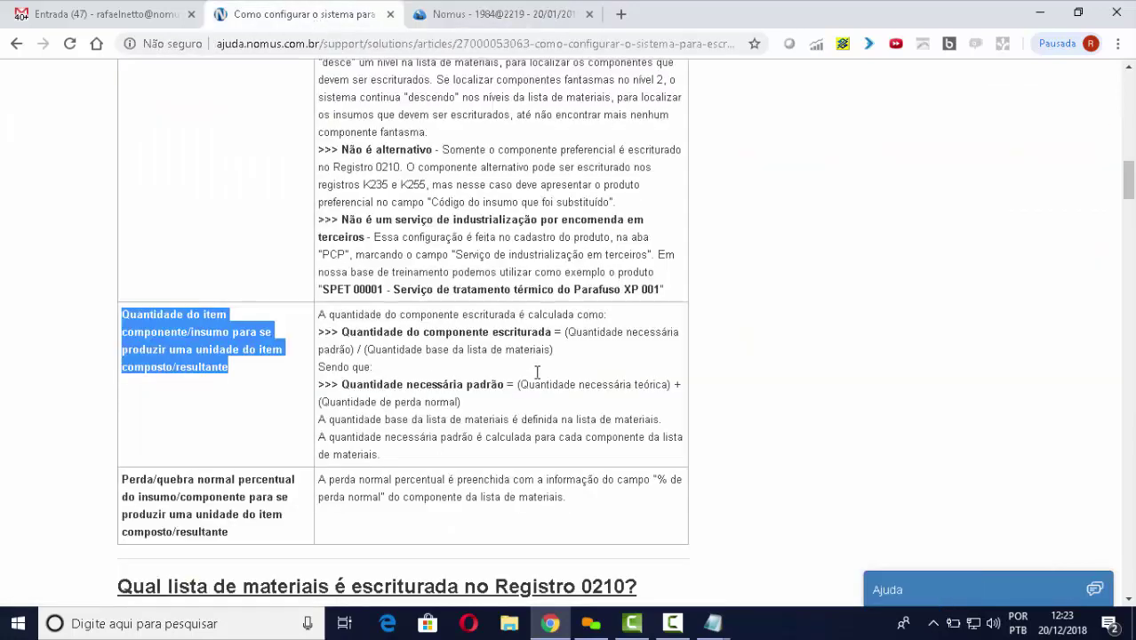
scroll(542, 365, "down", 1)
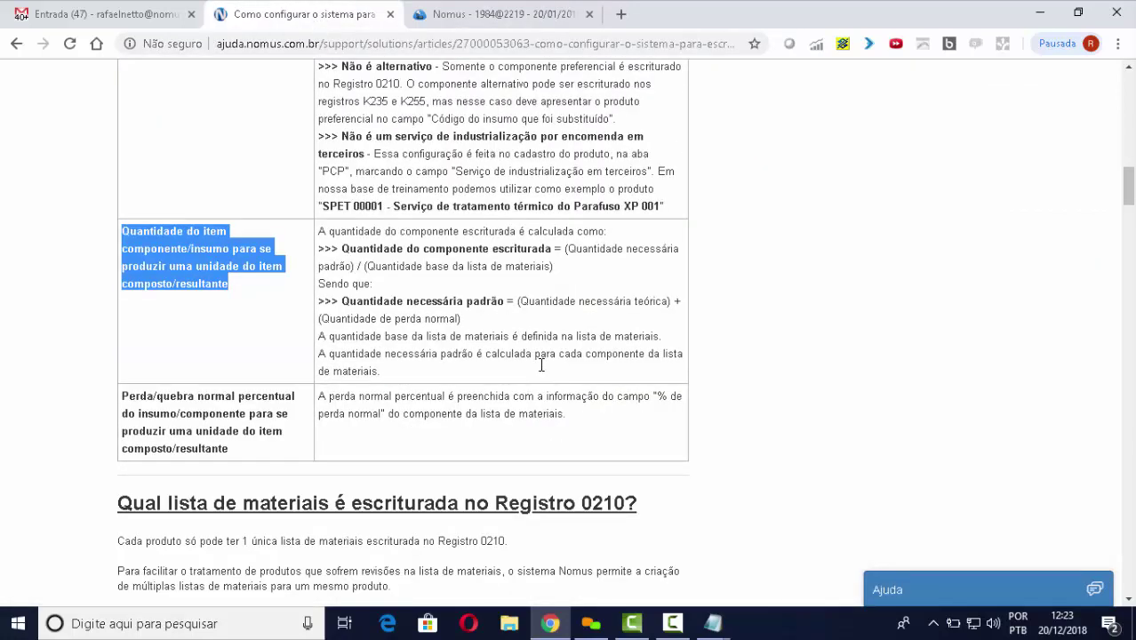
scroll(542, 366, "down", 1)
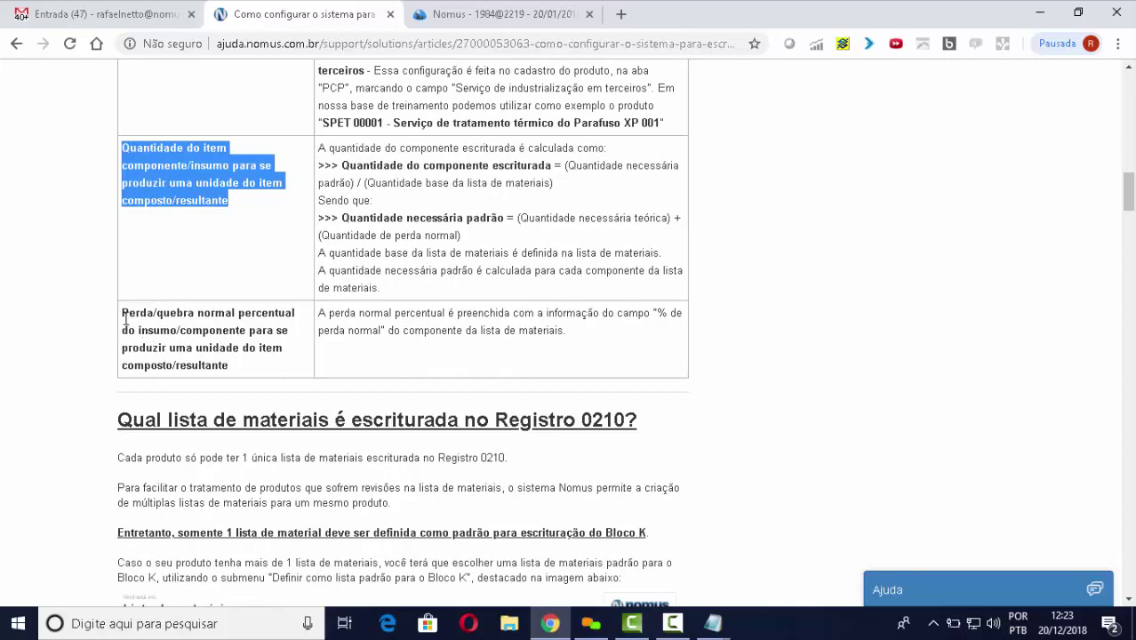
left_click_drag(124, 313, 269, 356)
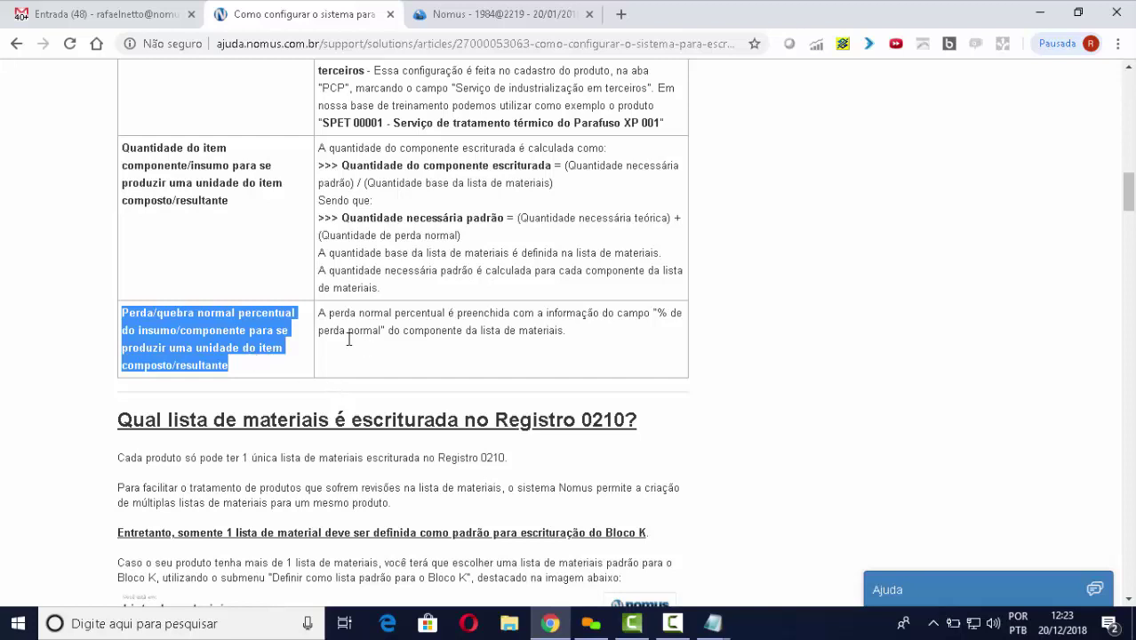
left_click_drag(321, 314, 512, 347)
left_click_drag(378, 342, 585, 336)
Go back to the ERP, open component MP 00001 - Polietileno de alta densidade for editing and check its "% de perda normal"
left_click(502, 20)
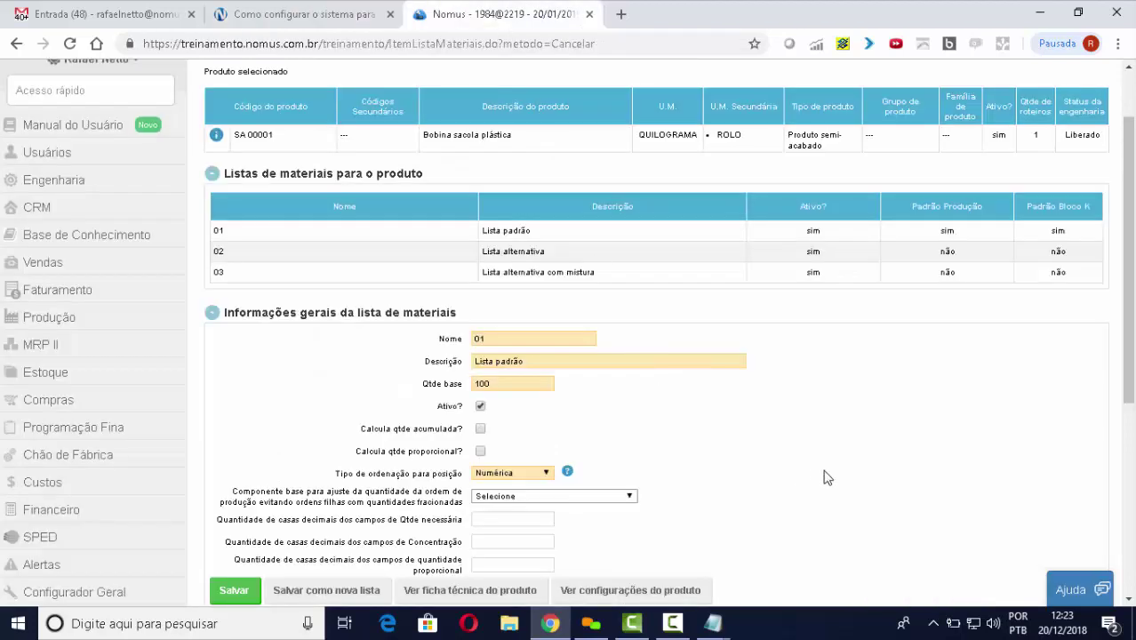
scroll(824, 475, "down", 3)
right_click(975, 496)
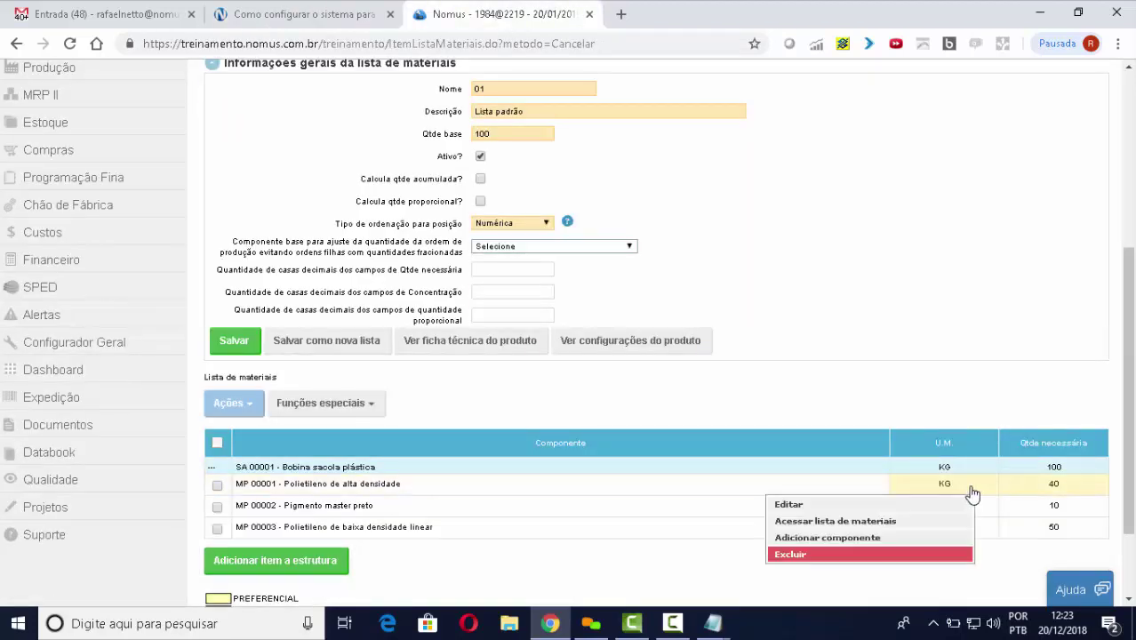
left_click(883, 503)
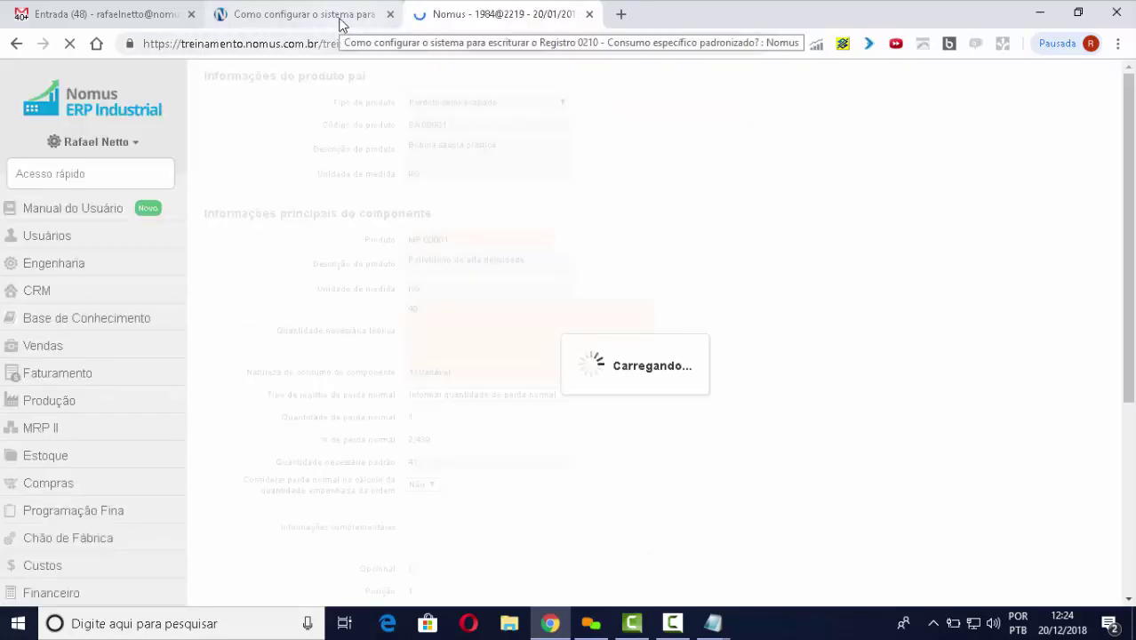
scroll(789, 406, "down", 1)
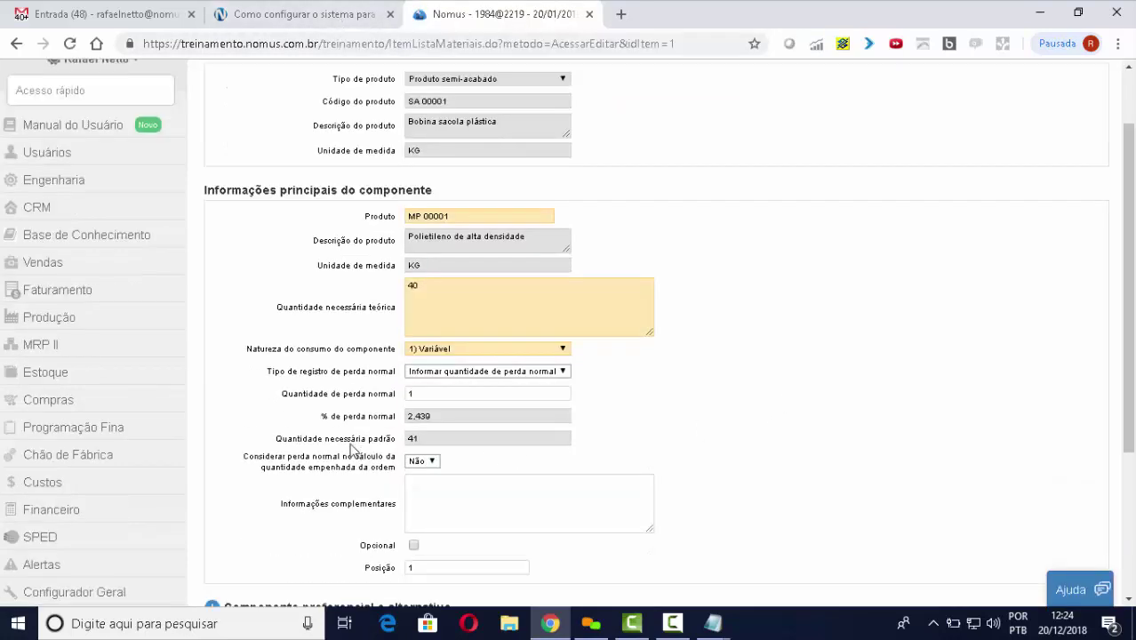
left_click_drag(324, 418, 393, 416)
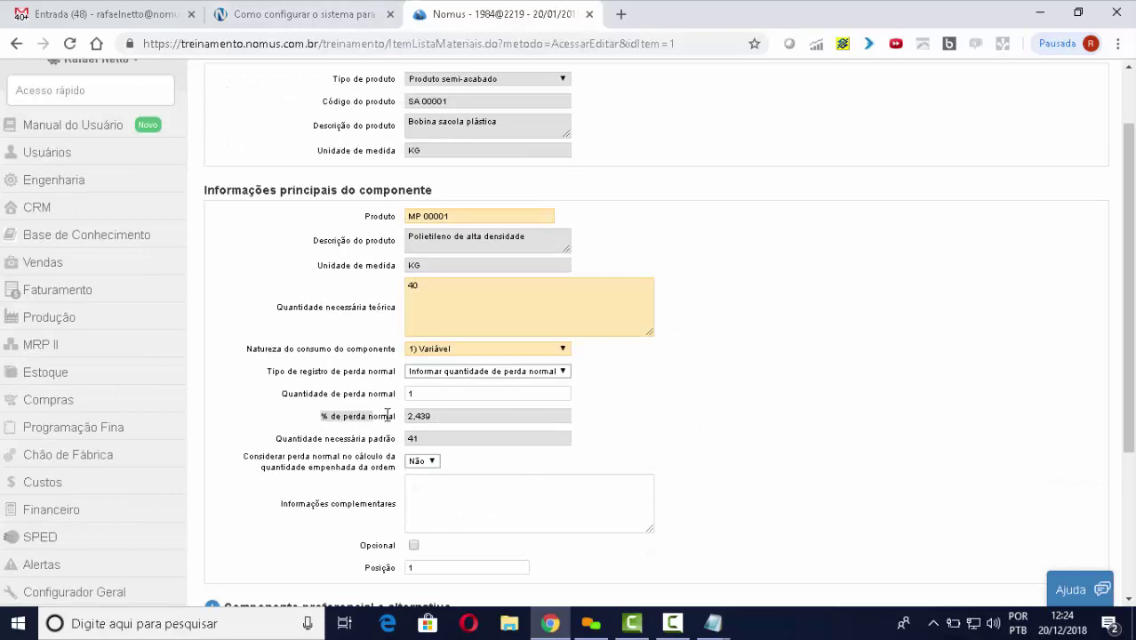
left_click(436, 417)
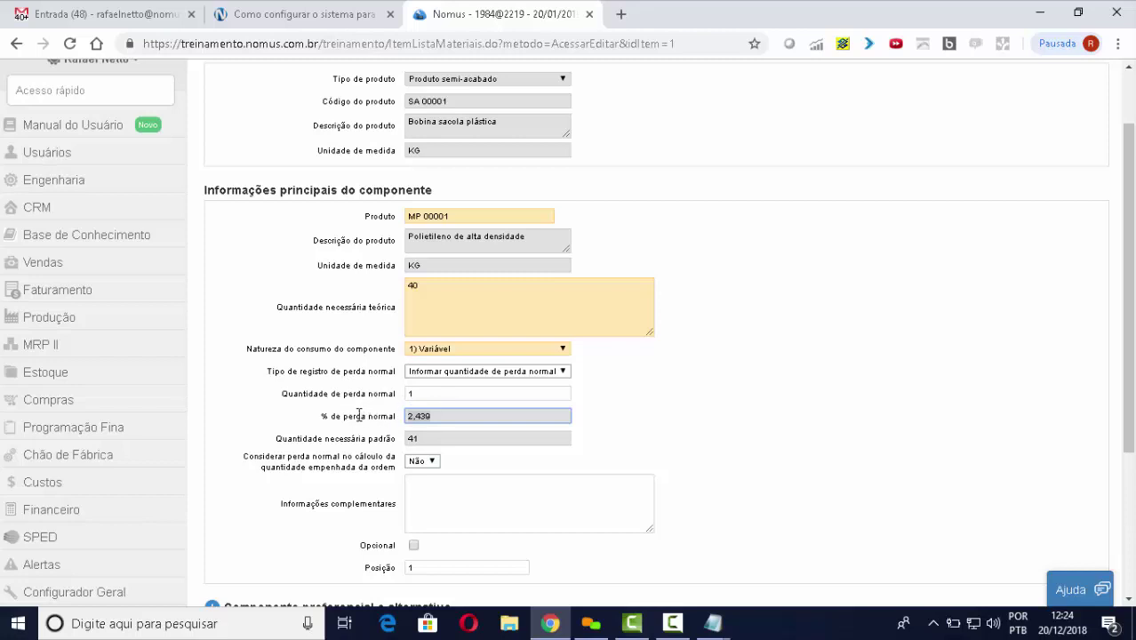
Change the normal loss entry type to "Informar % de perda normal" and set "% de perda normal" to 1
left_click(486, 372)
left_click(489, 384)
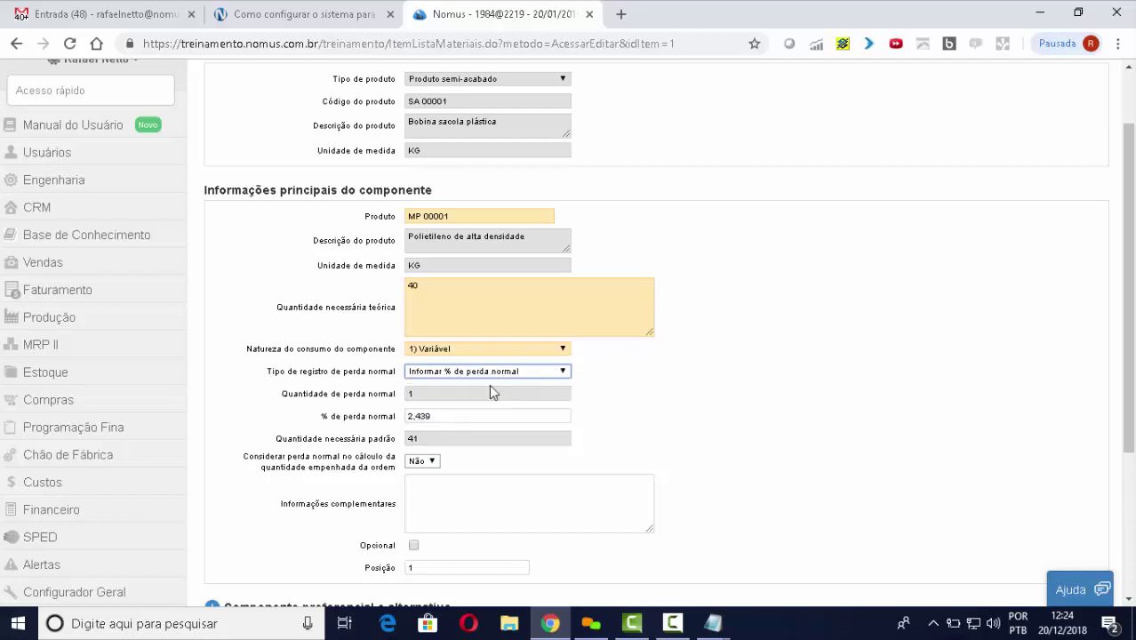
left_click(445, 417)
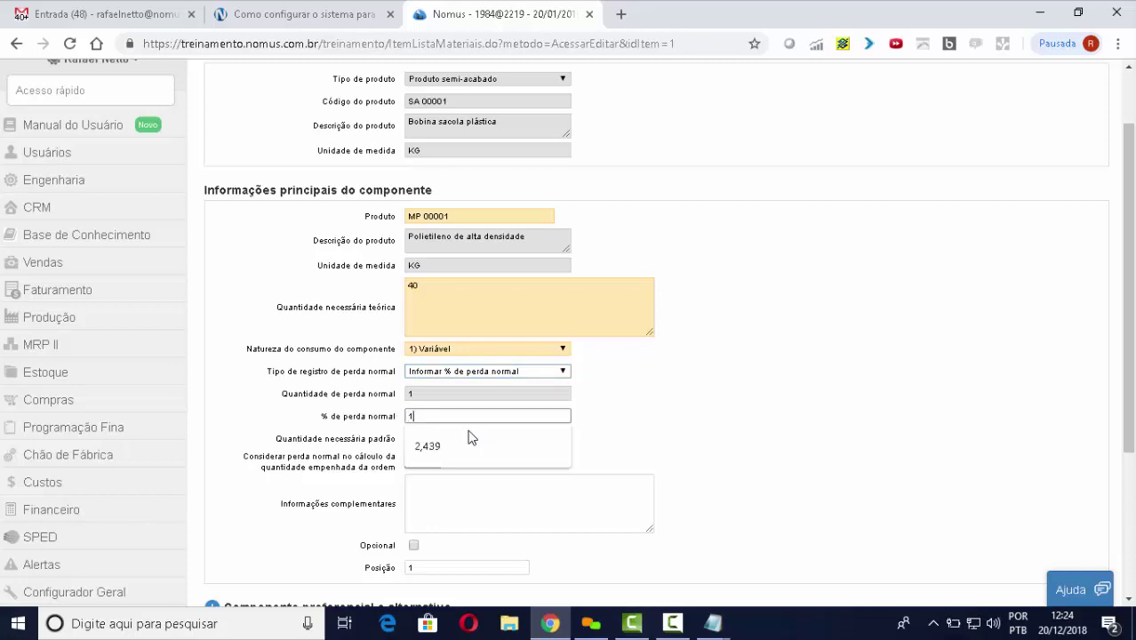
key("Tab")
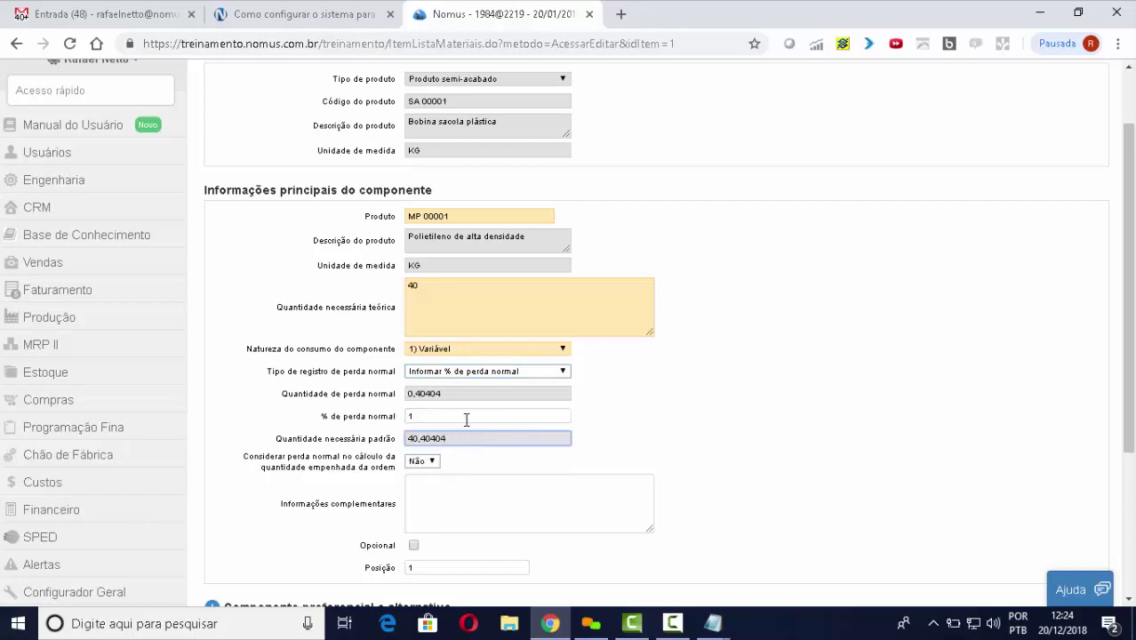
Check the recalculated "Quantidade de perda normal" and "Quantidade necessária padrão" against the theoretical quantity
left_click_drag(281, 398, 404, 406)
left_click(447, 395)
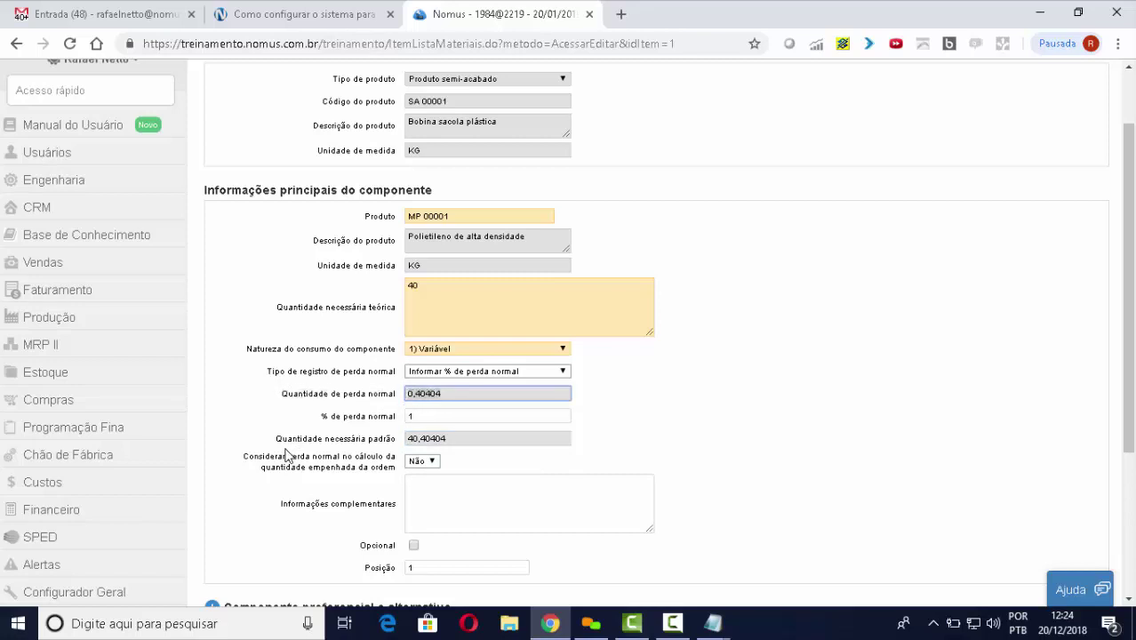
left_click_drag(276, 438, 435, 459)
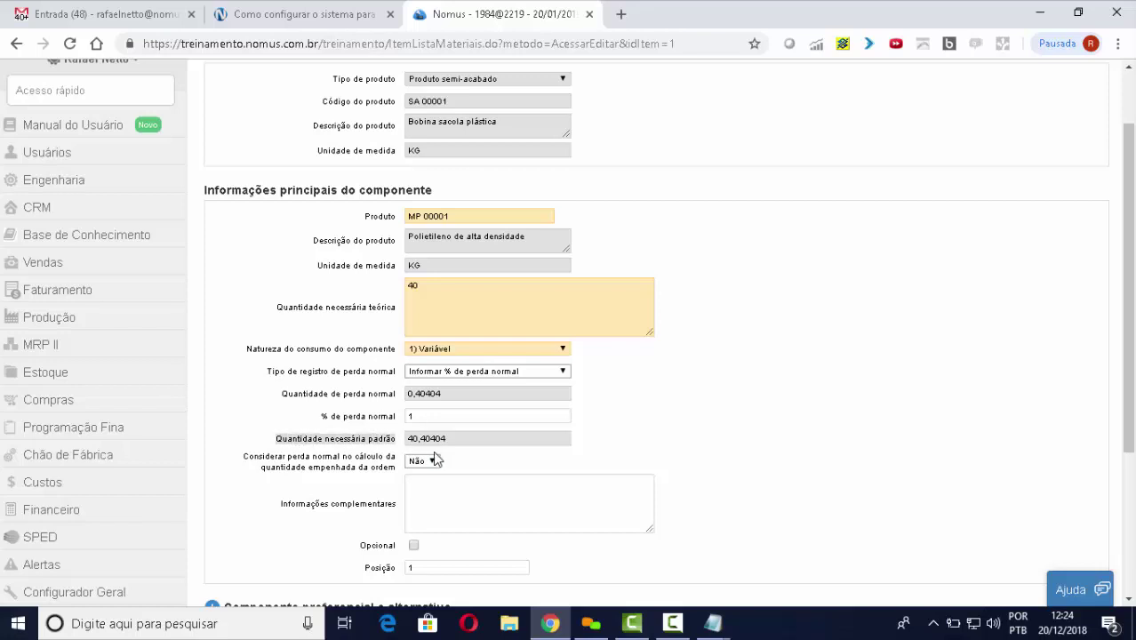
left_click(455, 439)
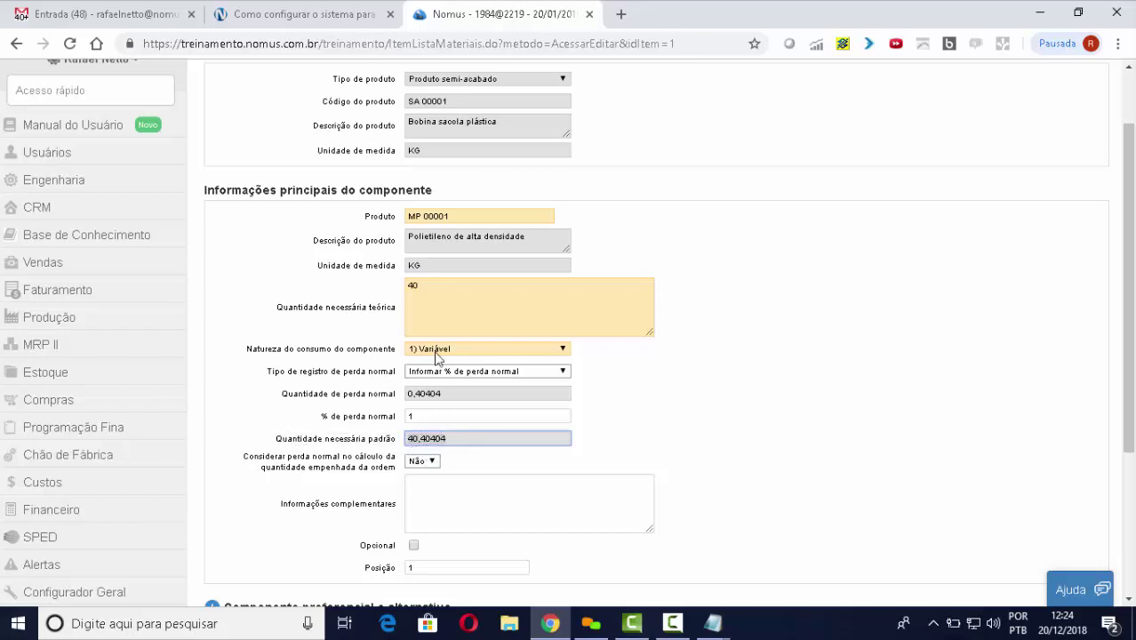
left_click(426, 288)
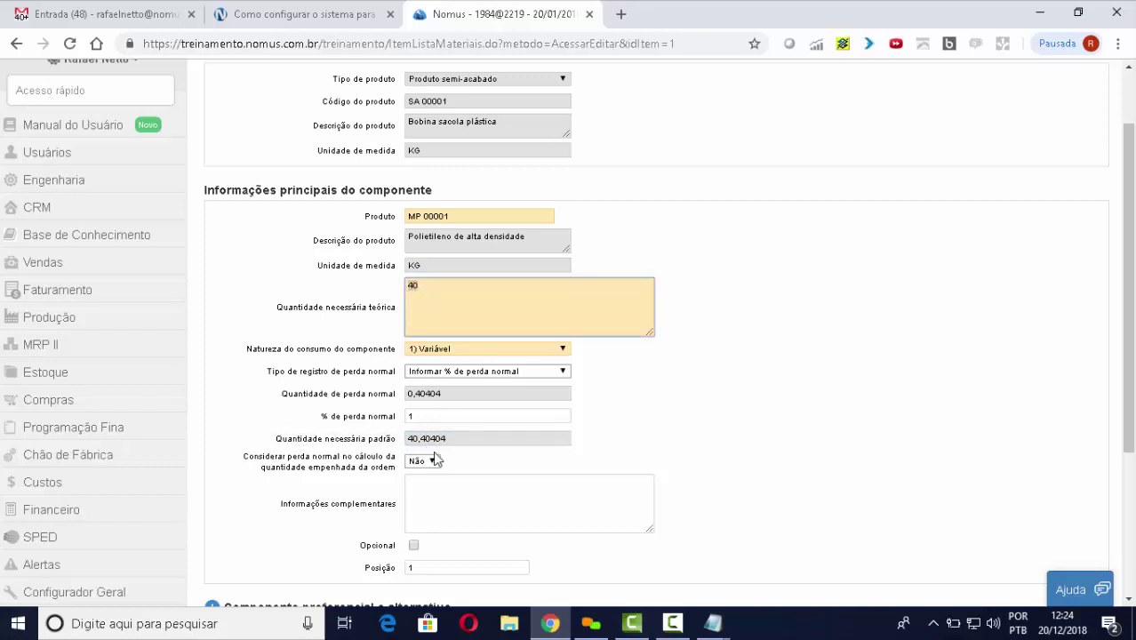
left_click(448, 397)
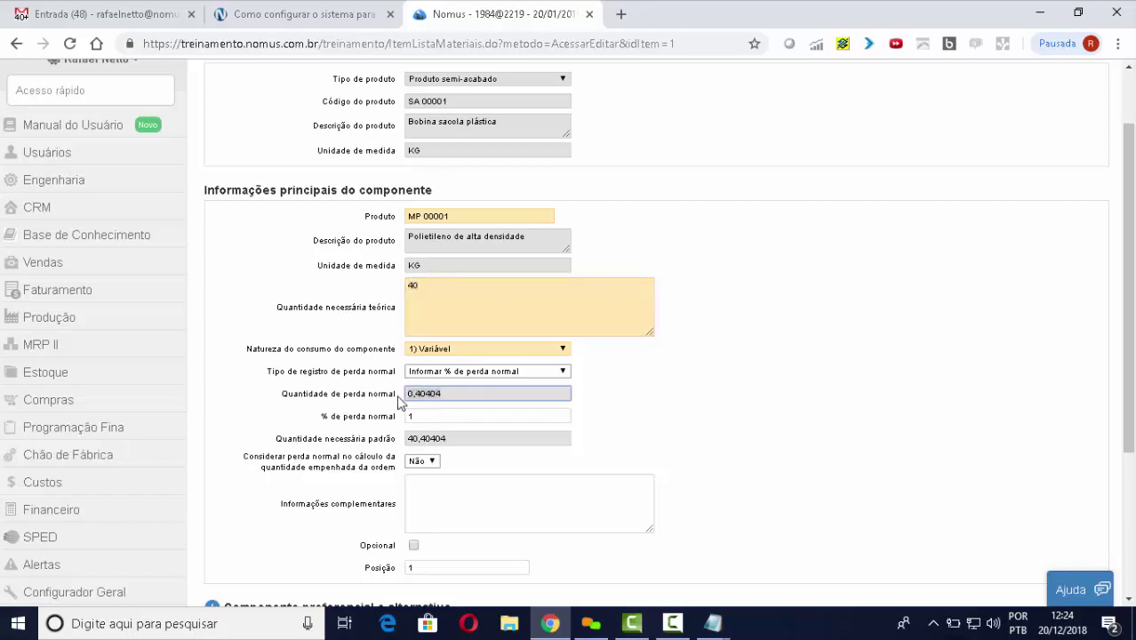
Switch the normal loss entry type back to "Informar quantidade de perda normal" and set "Quantidade de perda normal" to 1
left_click(484, 374)
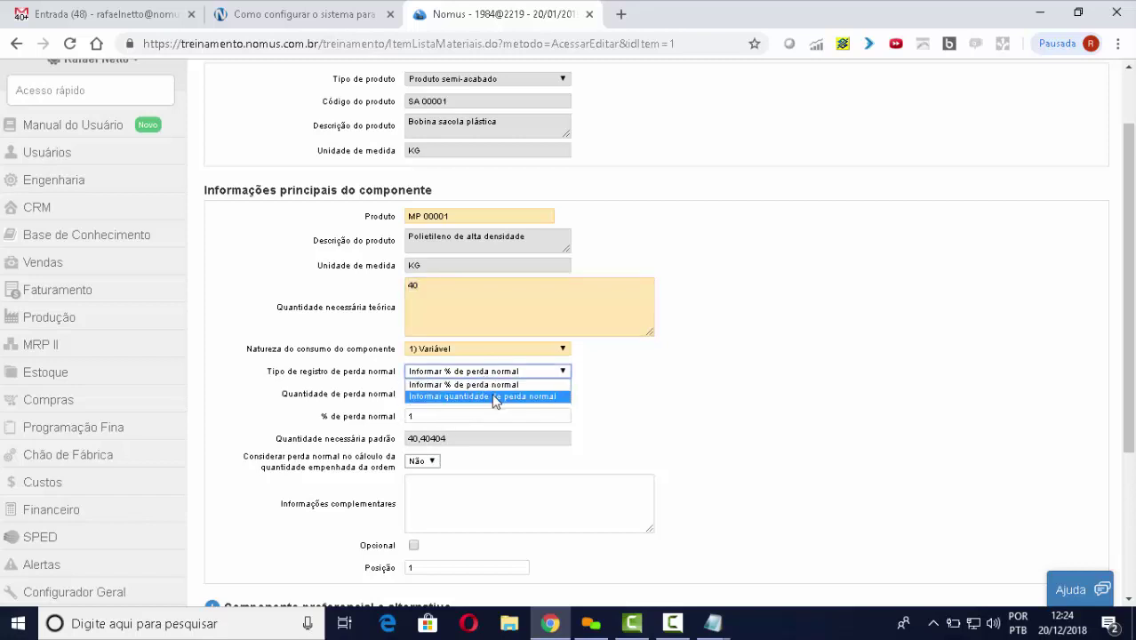
left_click(490, 396)
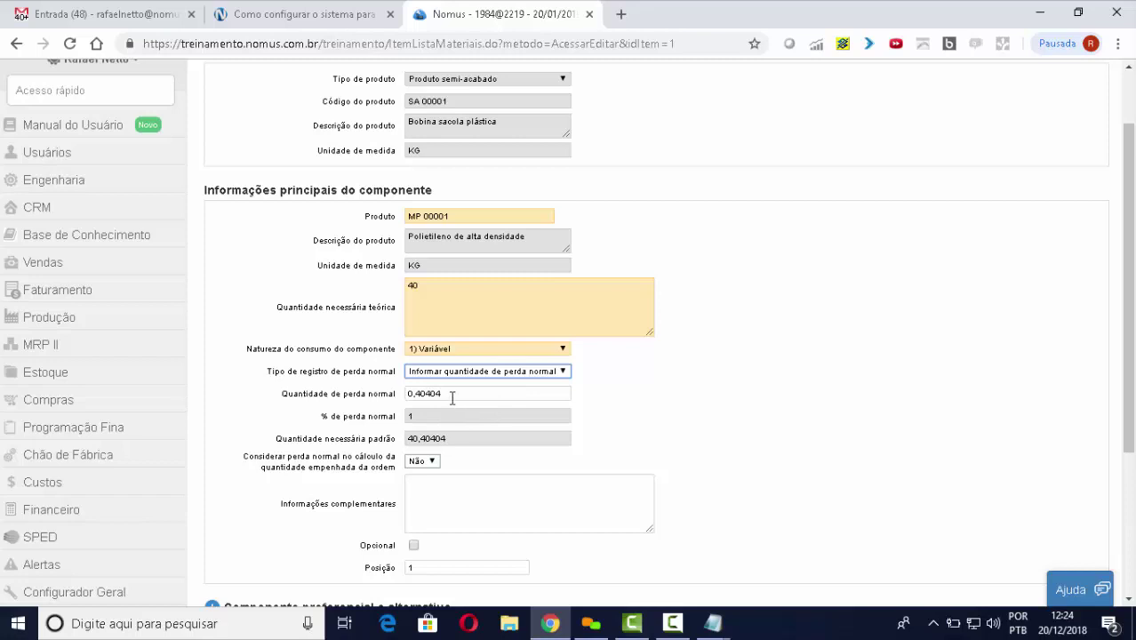
left_click_drag(451, 398, 418, 396)
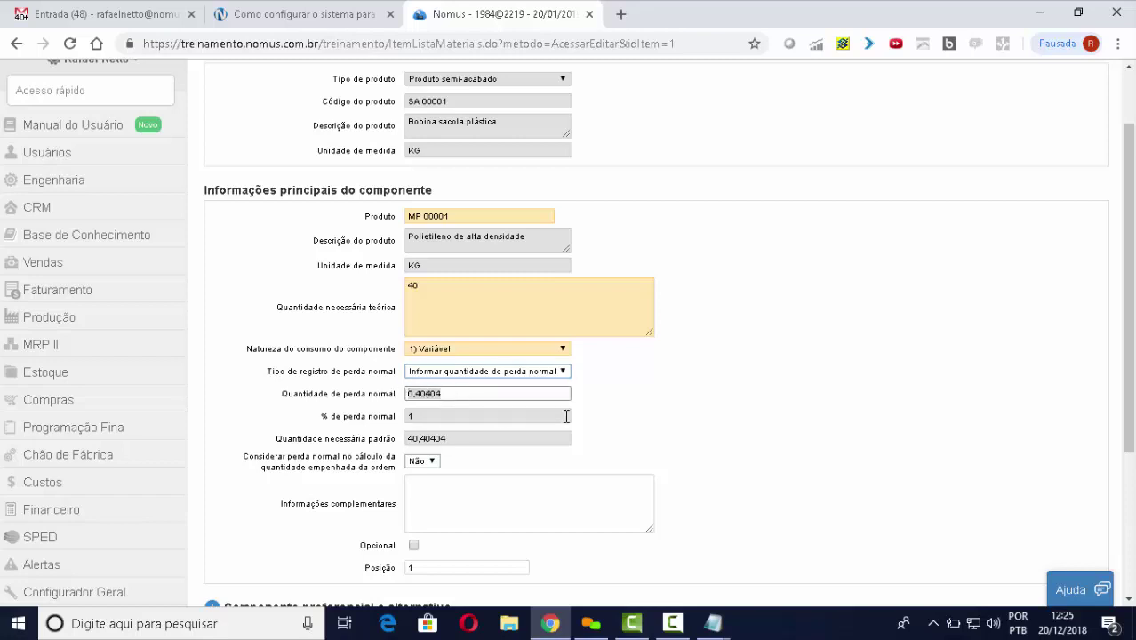
type("1")
left_click(566, 416)
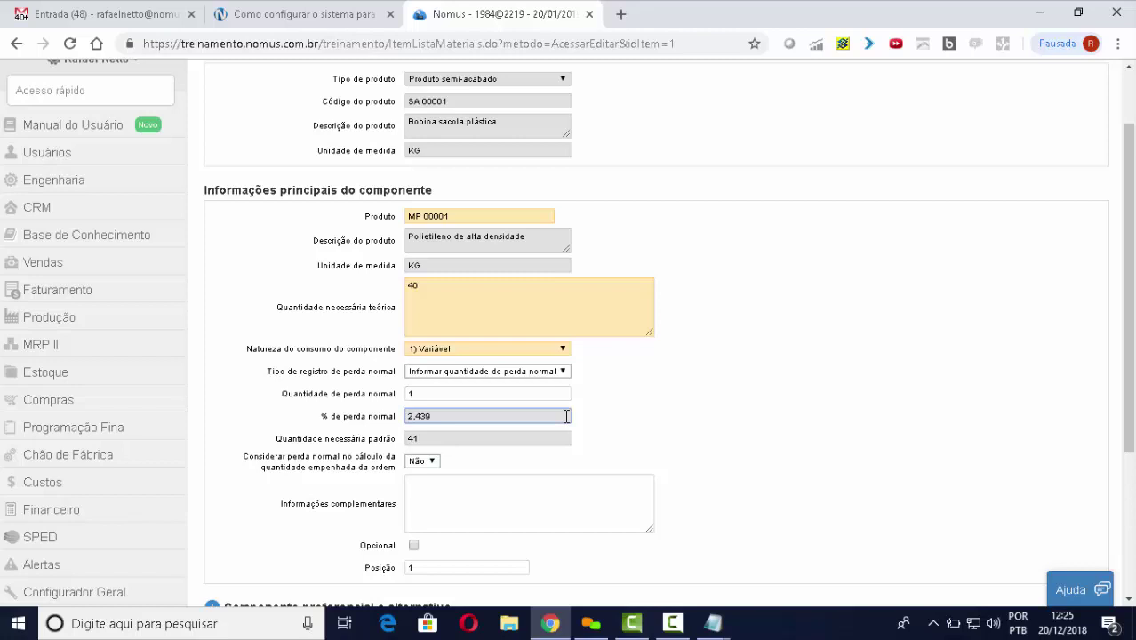
left_click(609, 436)
left_click(439, 394)
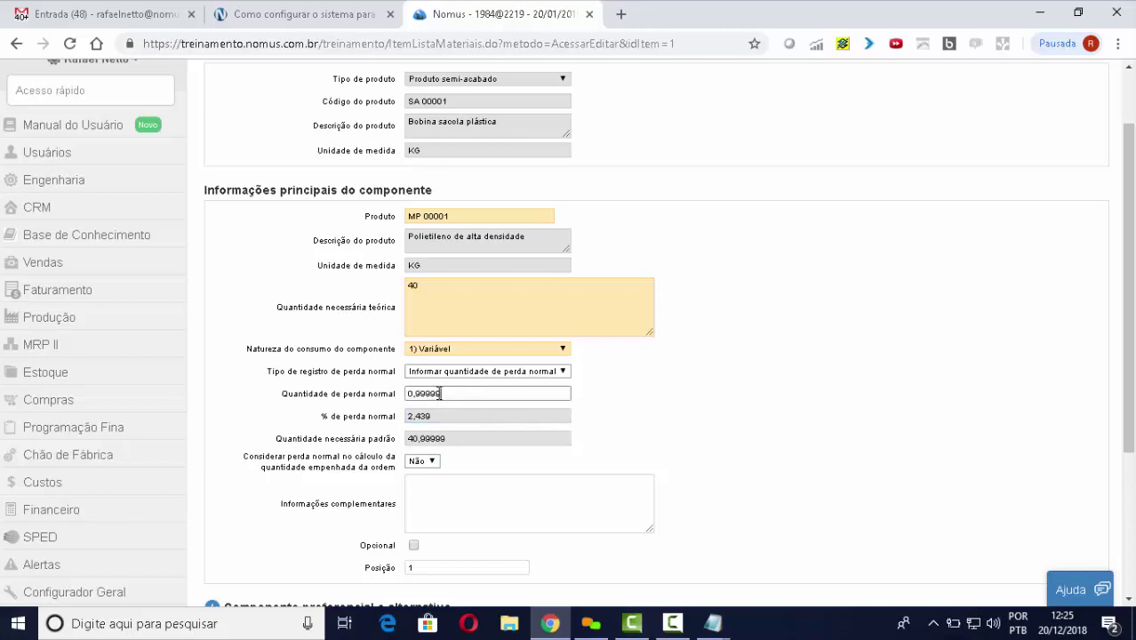
left_click_drag(439, 394, 400, 401)
type("1")
key("Tab")
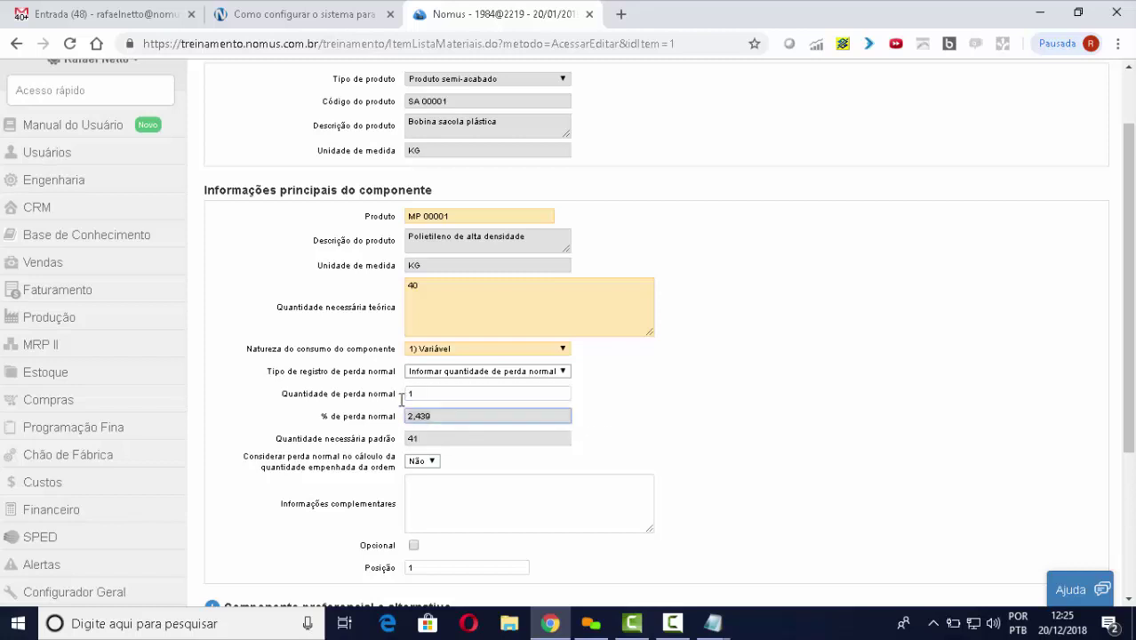
left_click(673, 415)
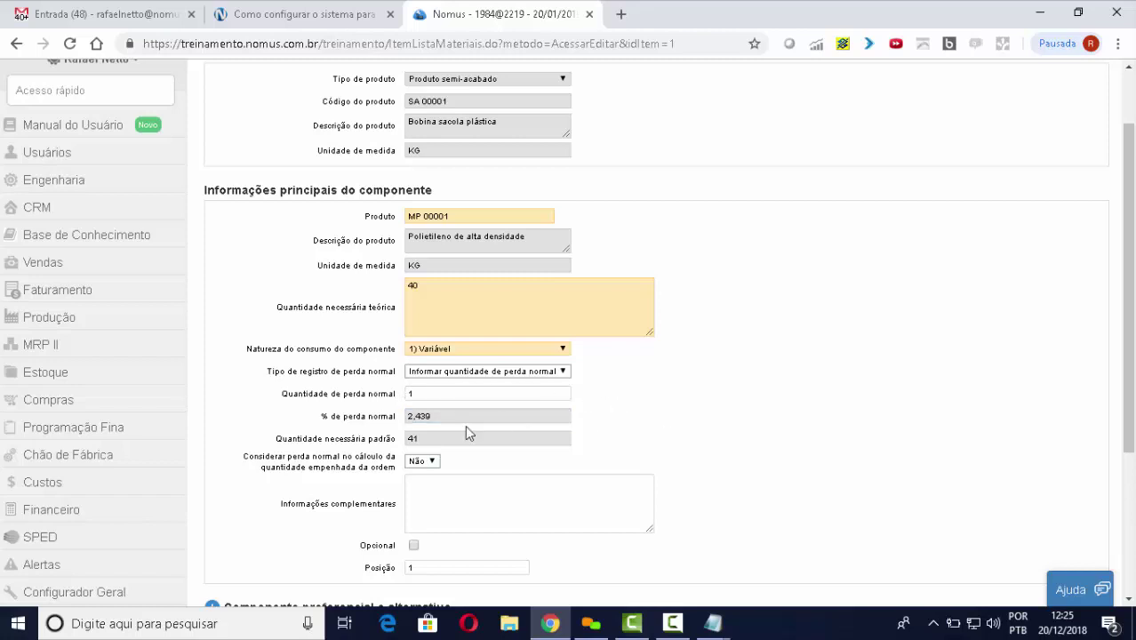
Examine how "% de perda normal" relates to "Quantidade de perda normal" and "Quantidade necessária padrão" for component MP 00001
left_click_drag(325, 419, 446, 420)
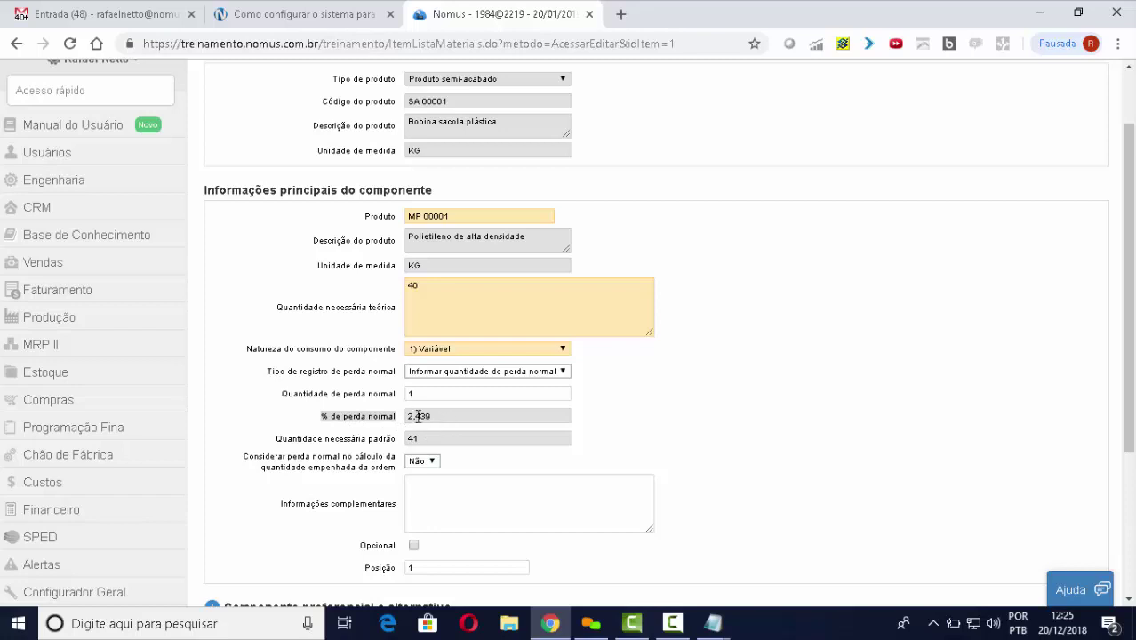
left_click_drag(284, 394, 397, 404)
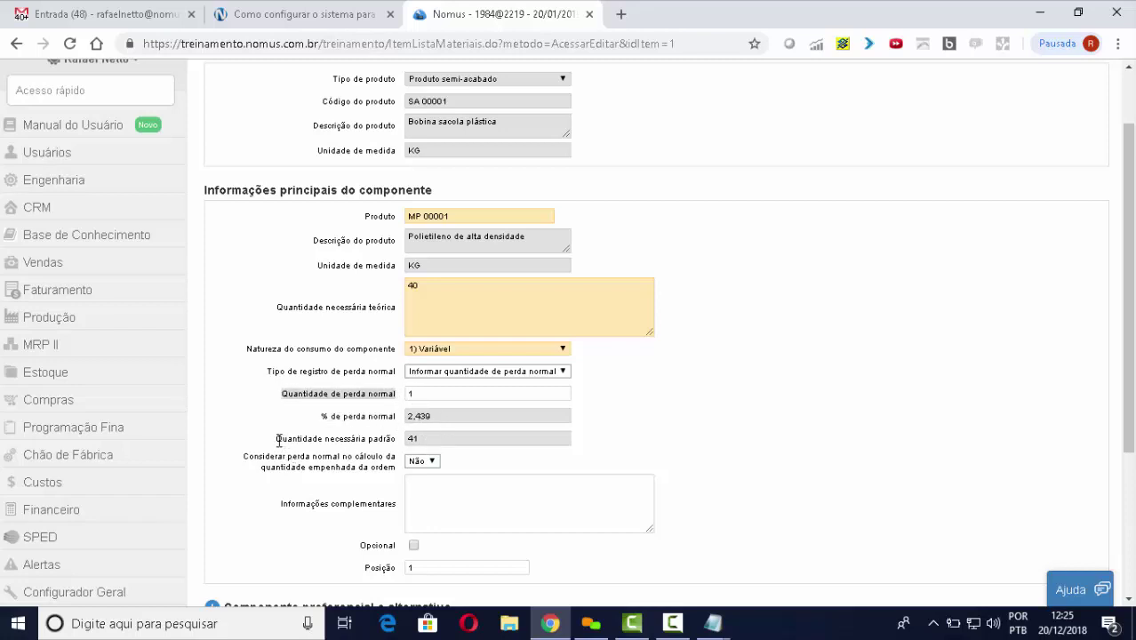
left_click_drag(278, 440, 436, 440)
left_click(421, 439)
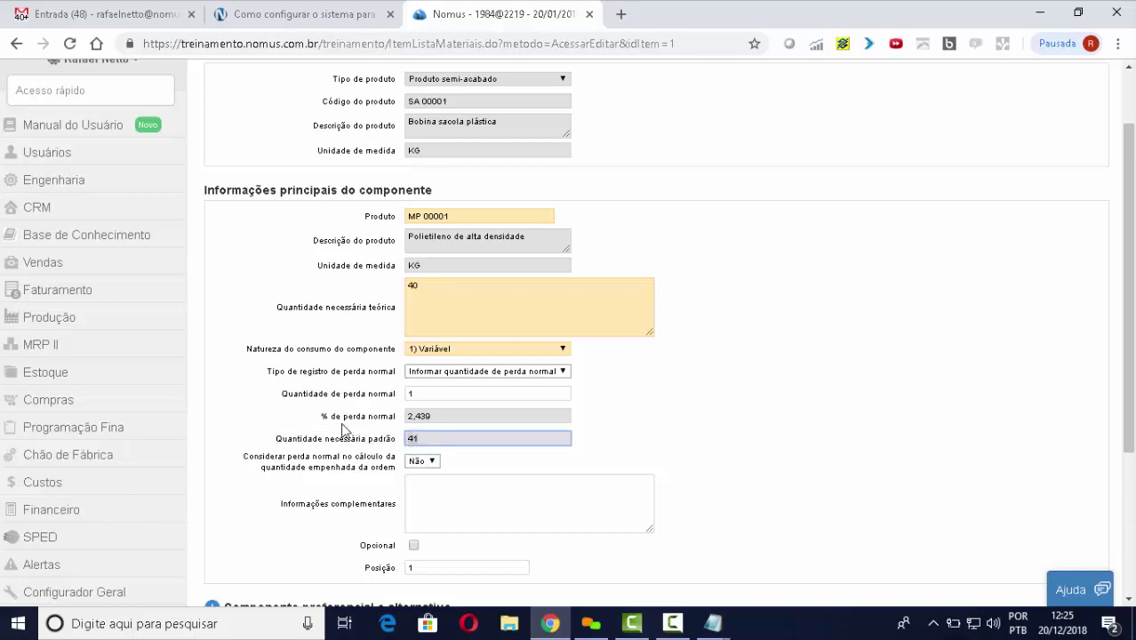
left_click_drag(323, 419, 396, 416)
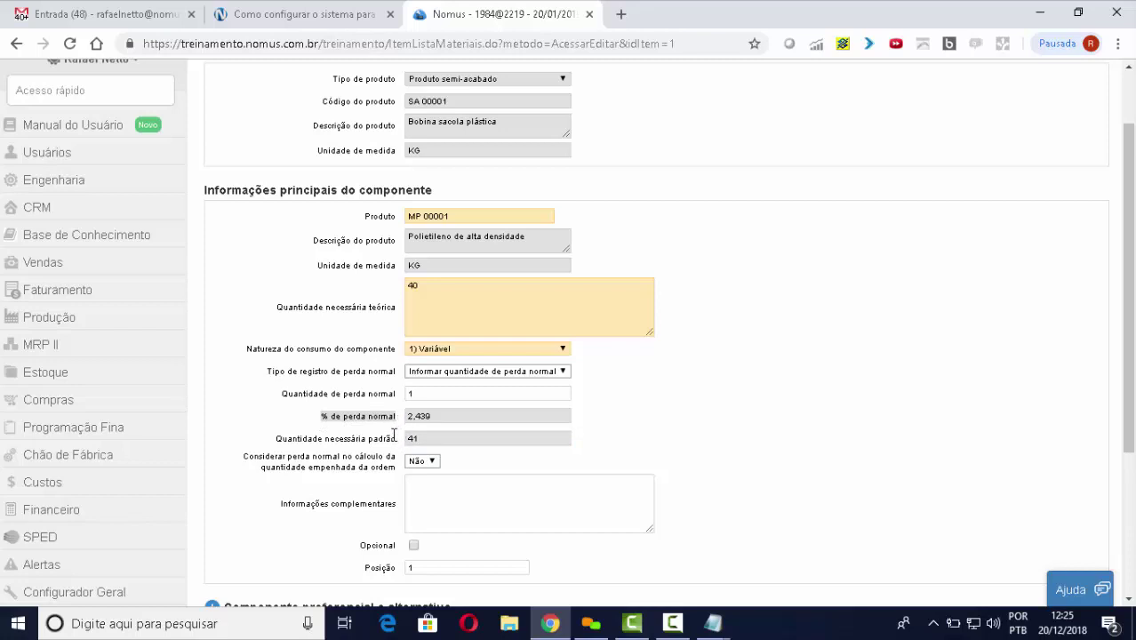
left_click_drag(279, 439, 399, 447)
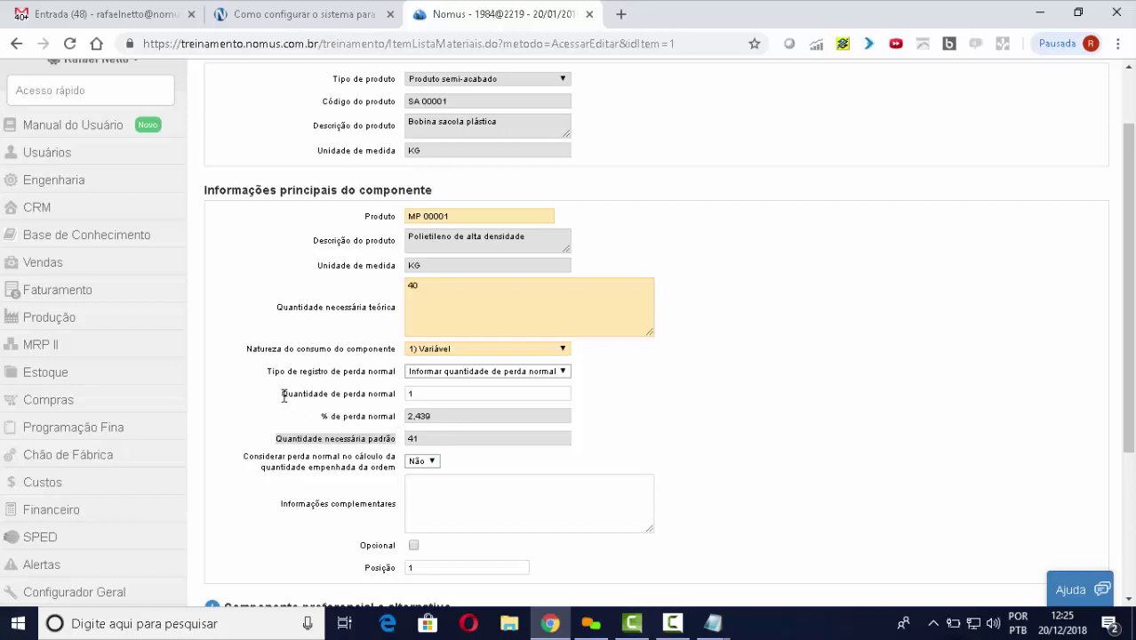
left_click_drag(282, 394, 387, 399)
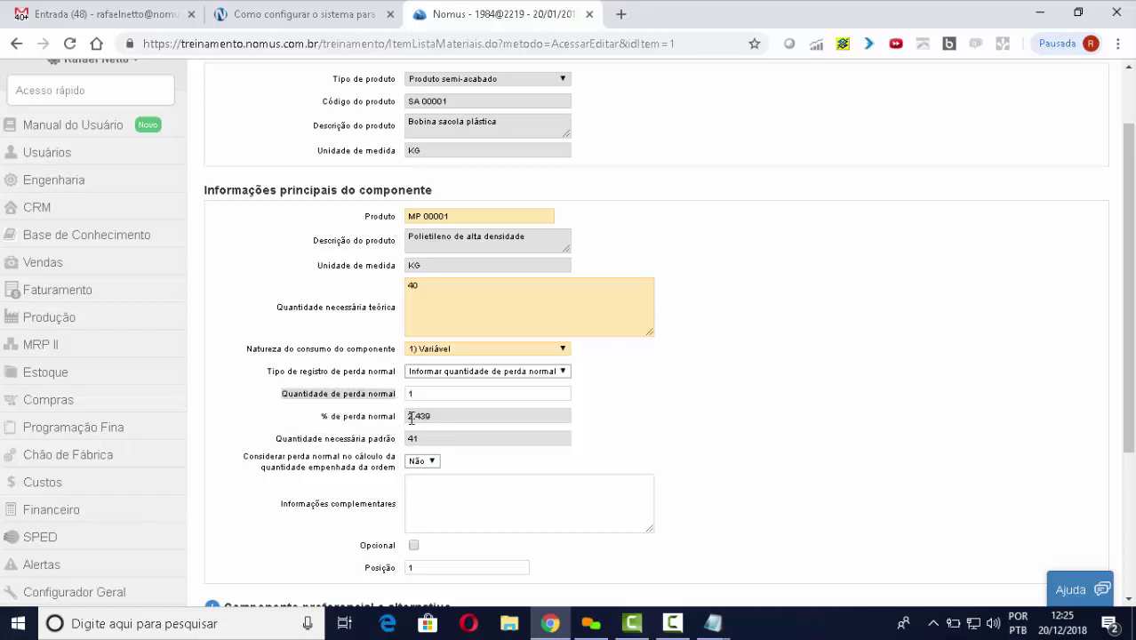
left_click_drag(277, 438, 432, 442)
left_click(422, 440)
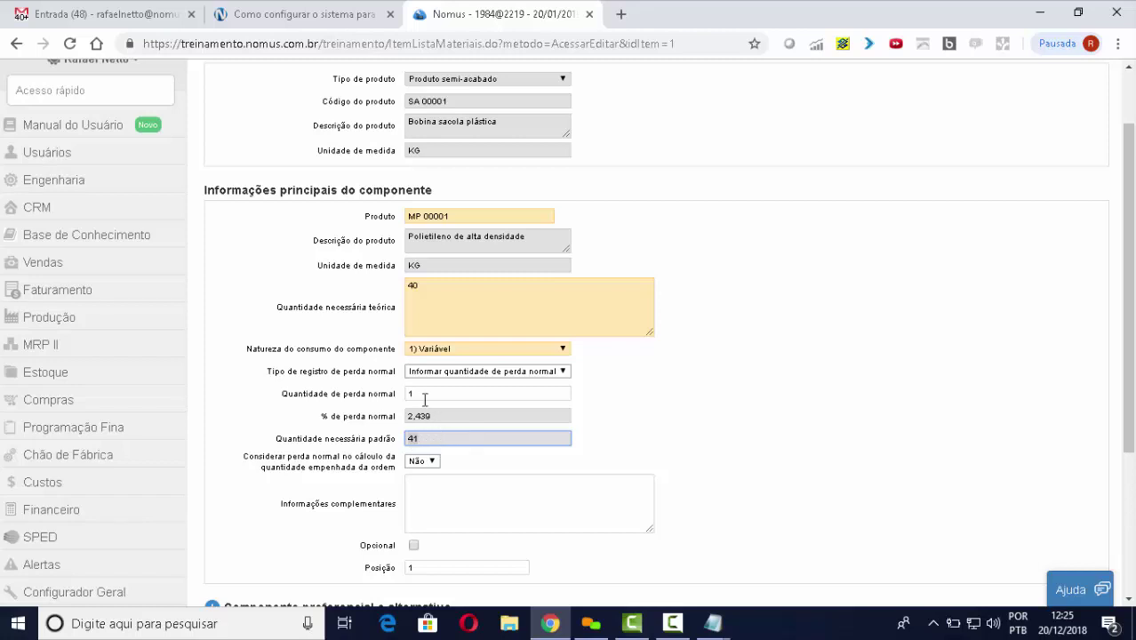
Return to the help article and read the rule on which bill of materials is recorded in Registro 0210
left_click(328, 20)
scroll(841, 316, "down", 3)
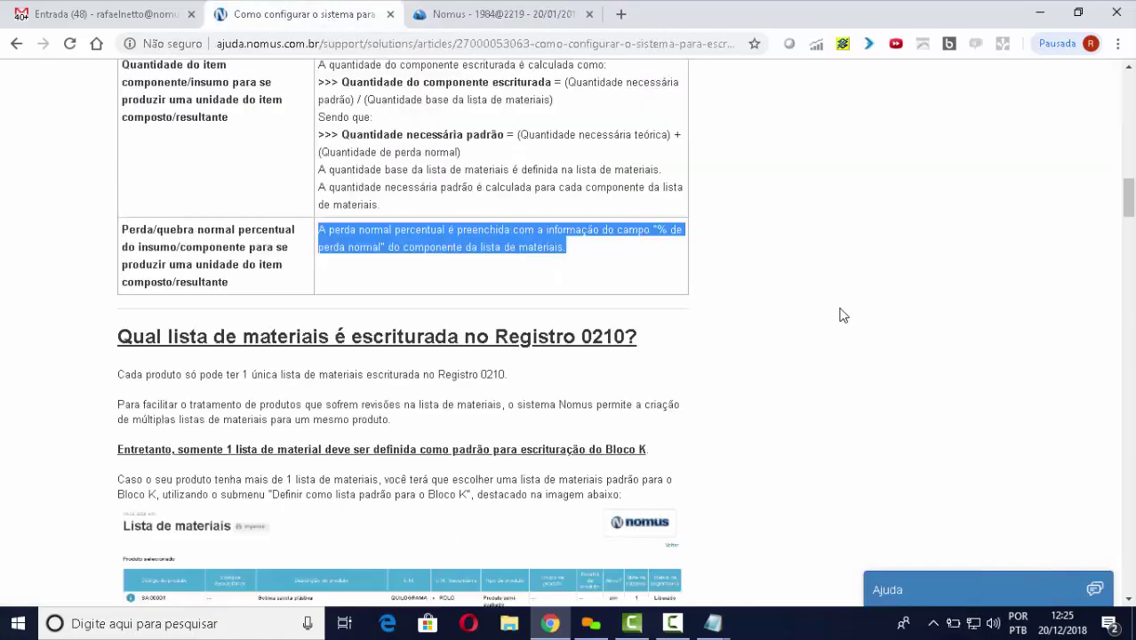
scroll(841, 316, "down", 1)
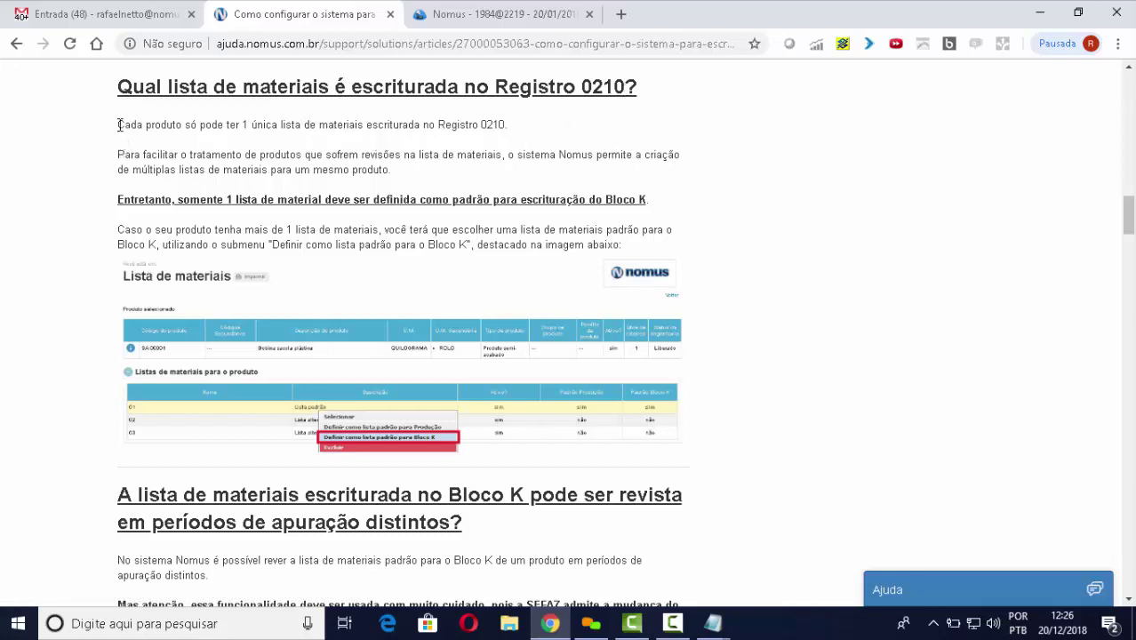
left_click_drag(117, 124, 515, 137)
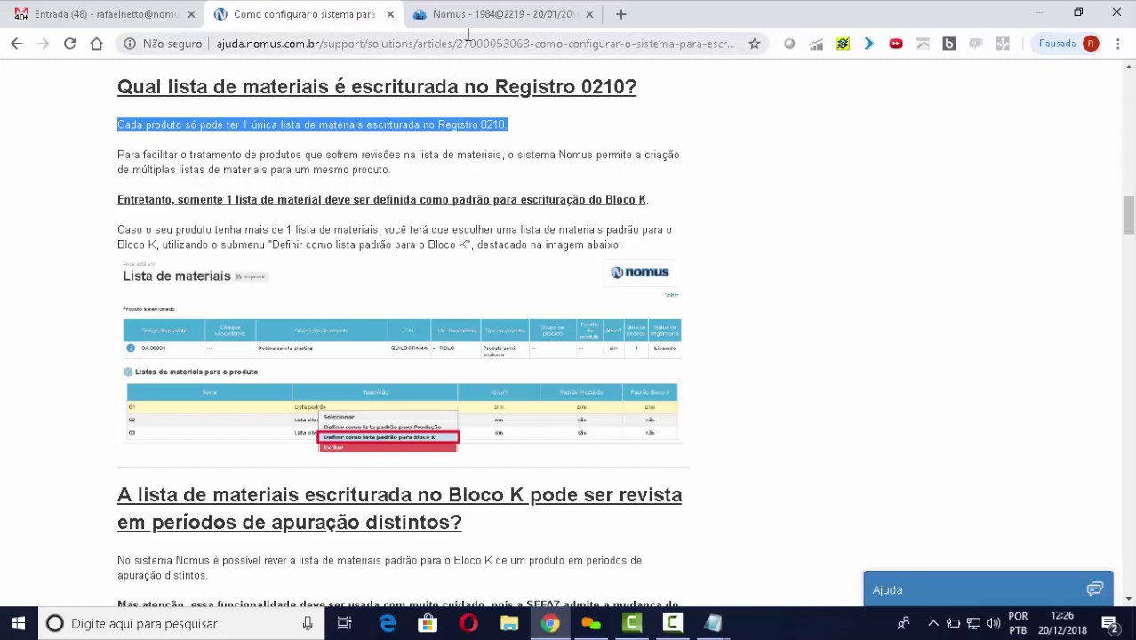
Read the rule on defining a single standard list for Bloco K and the example using "Definir como lista padrão para o Bloco K"
left_click(119, 203)
left_click_drag(127, 202, 652, 207)
left_click(119, 235)
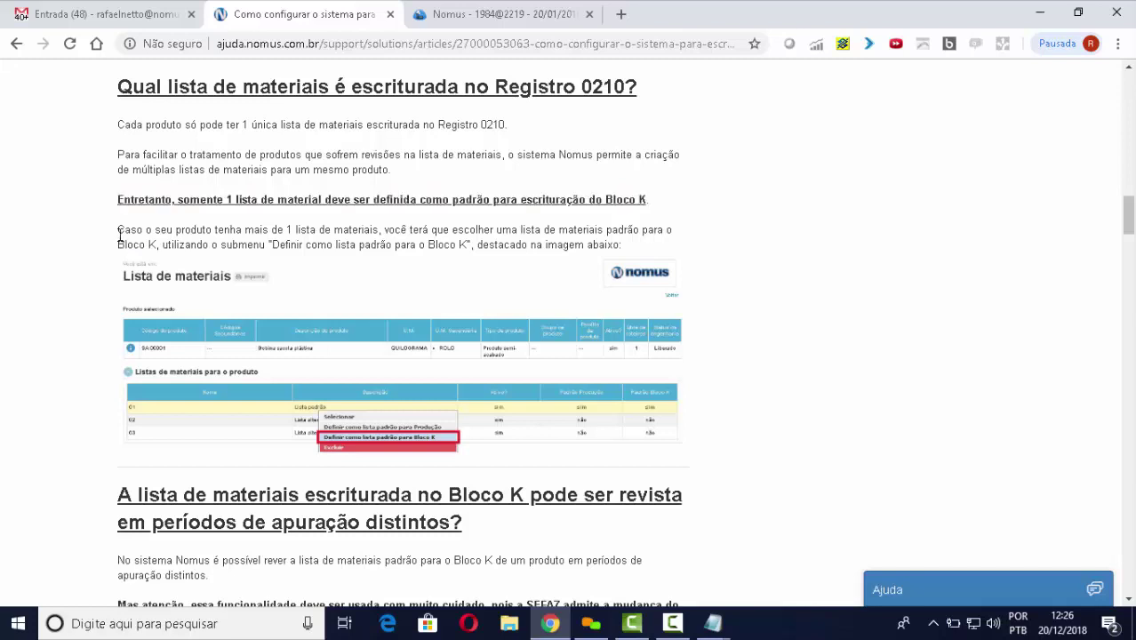
left_click_drag(122, 233, 633, 249)
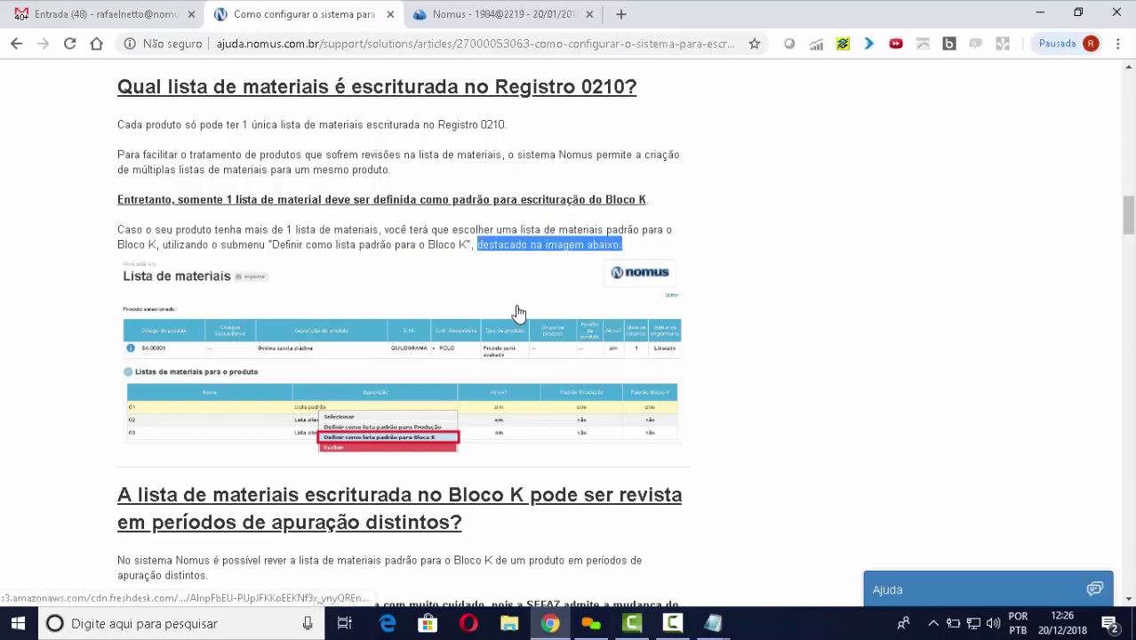
scroll(519, 313, "down", 2)
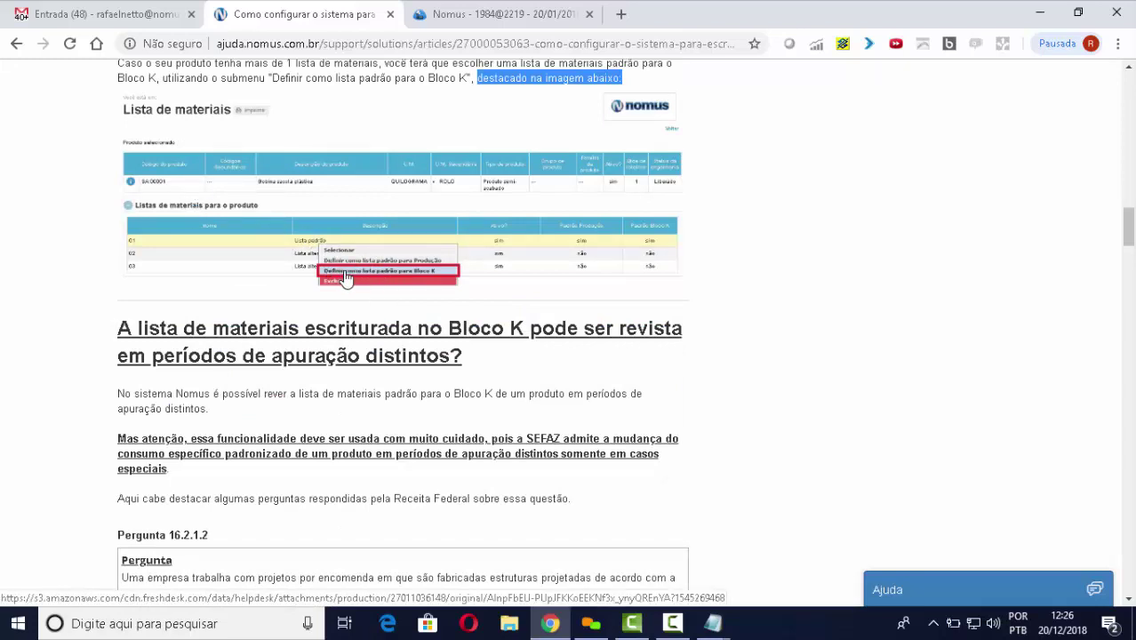
Switch to the ERP training base and cancel the component edit to return to the Lista de materiais of product SA 00001
left_click(489, 14)
scroll(511, 389, "down", 3)
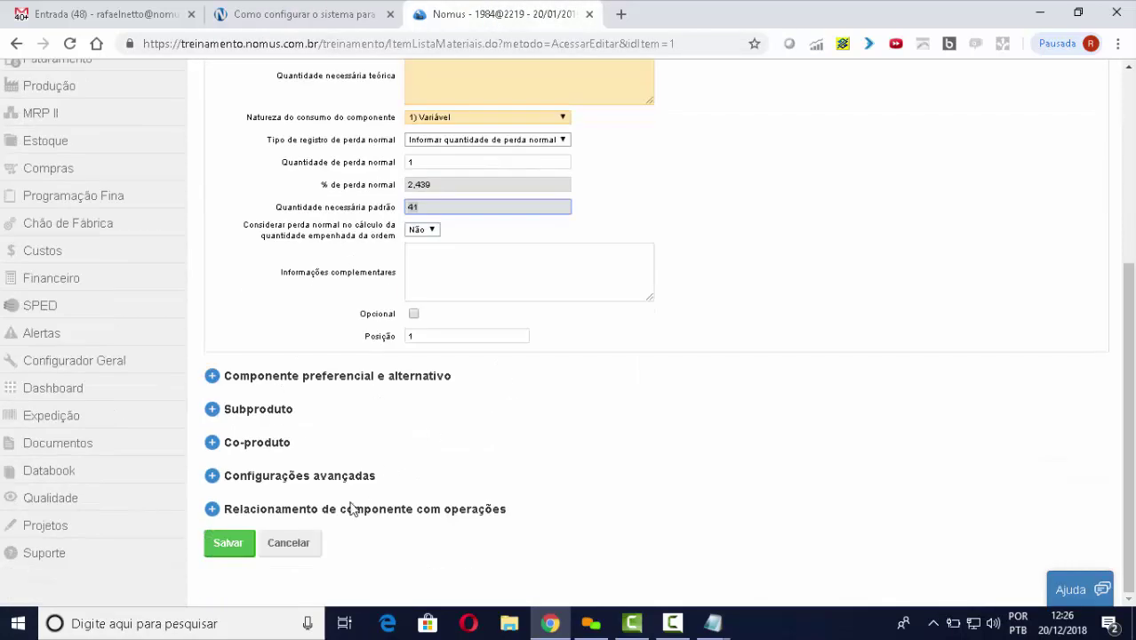
left_click(307, 549)
left_click(633, 136)
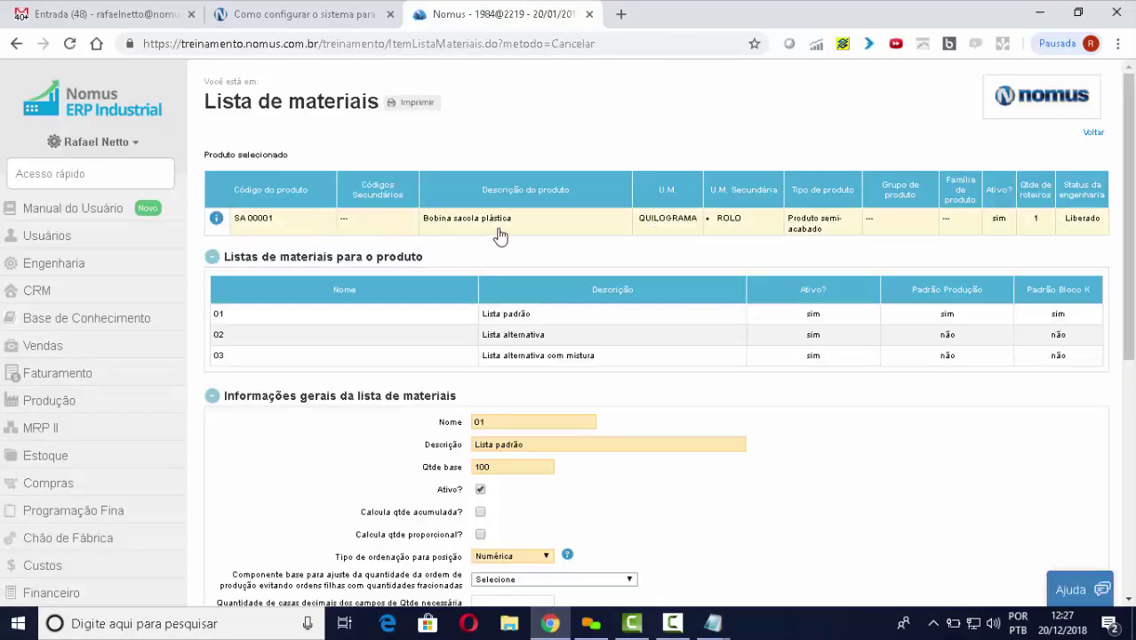
Compare the "Padrão Produção" and "Padrão Bloco K" settings across the product's material lists, and leave the lists sorted by Nome
scroll(551, 229, "down", 2)
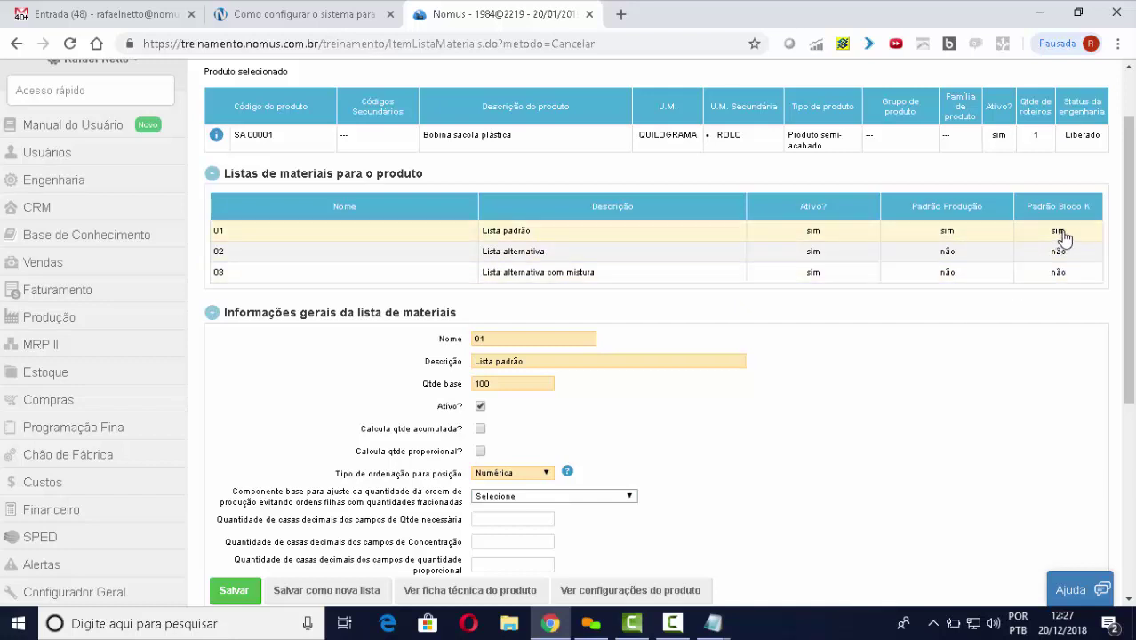
left_click(915, 211)
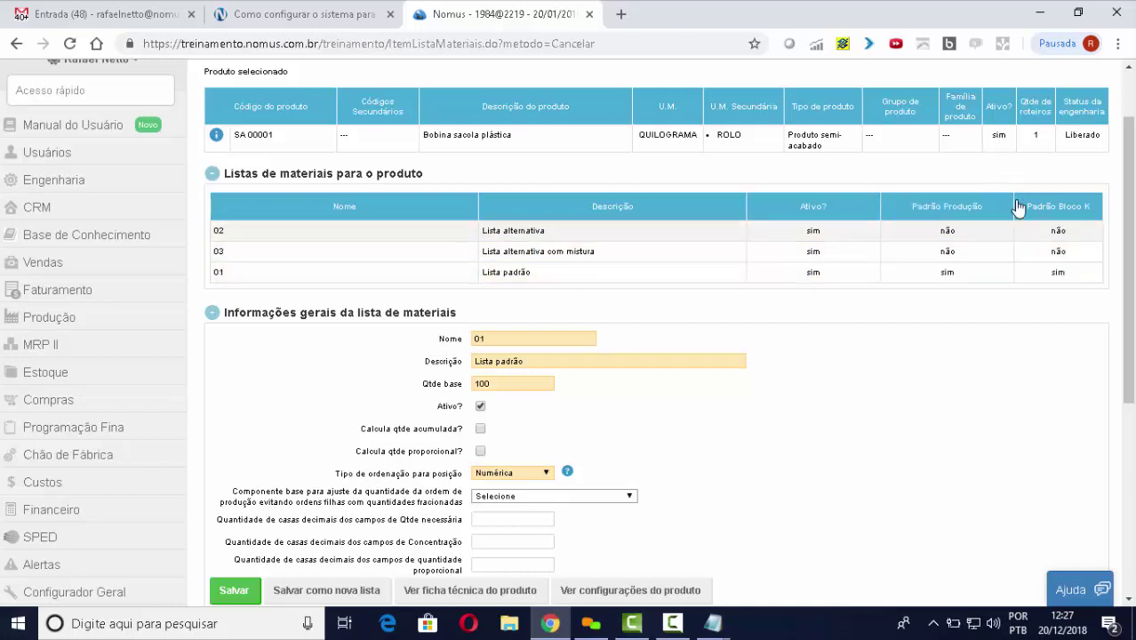
left_click(1093, 209)
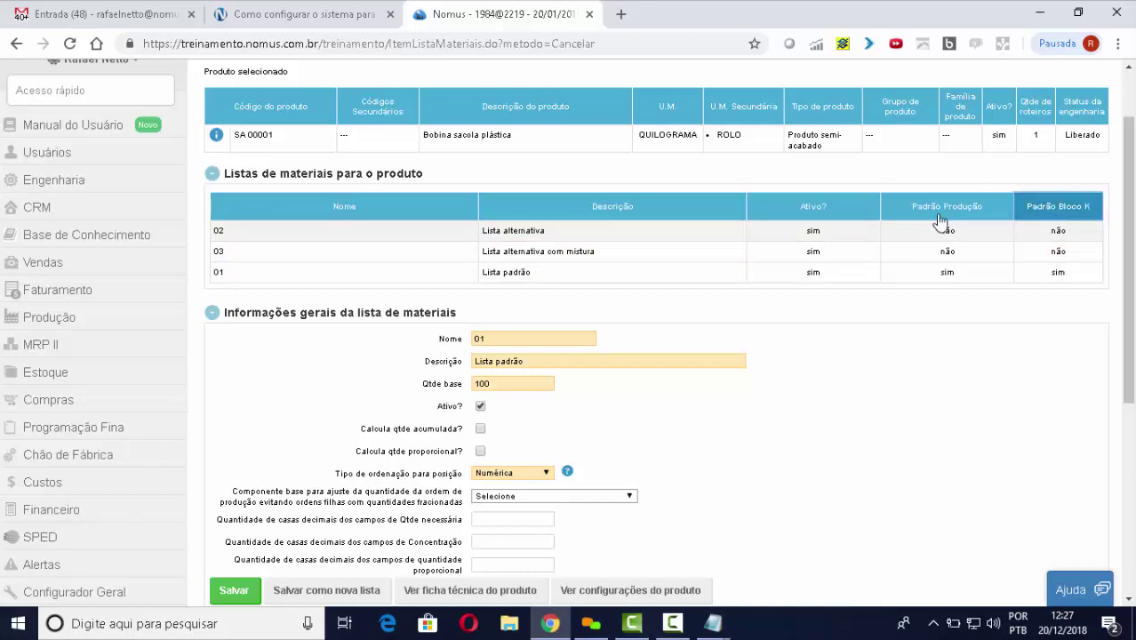
left_click(384, 208)
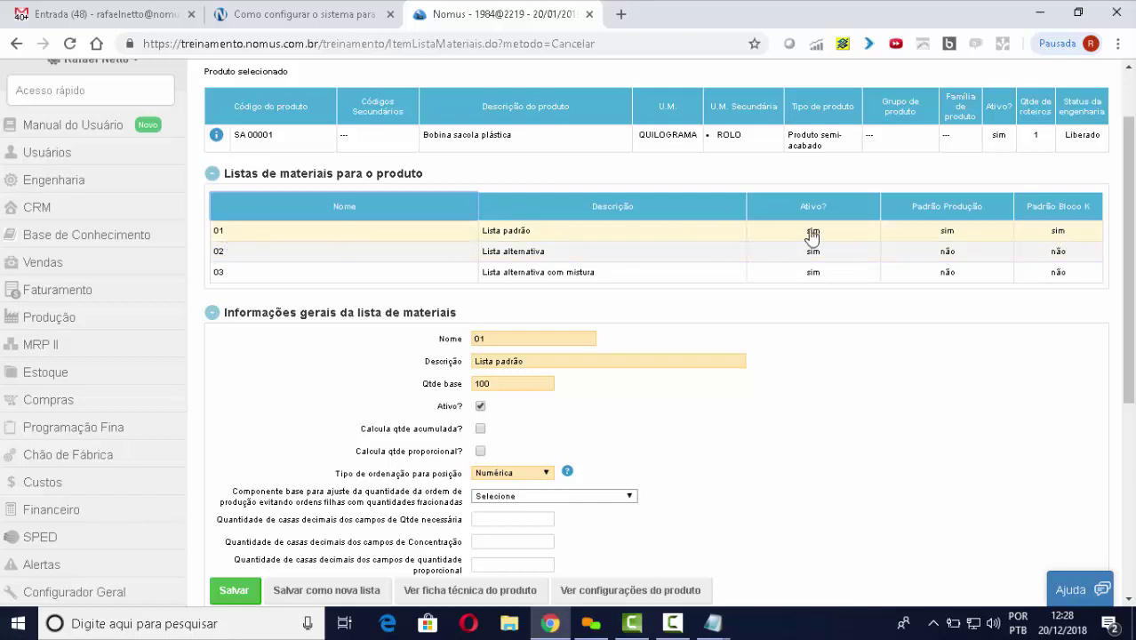
Check the options available for material lists 01, 02 and 03, including "Definir como lista padrão para Bloco K", without applying any
left_click(1056, 236)
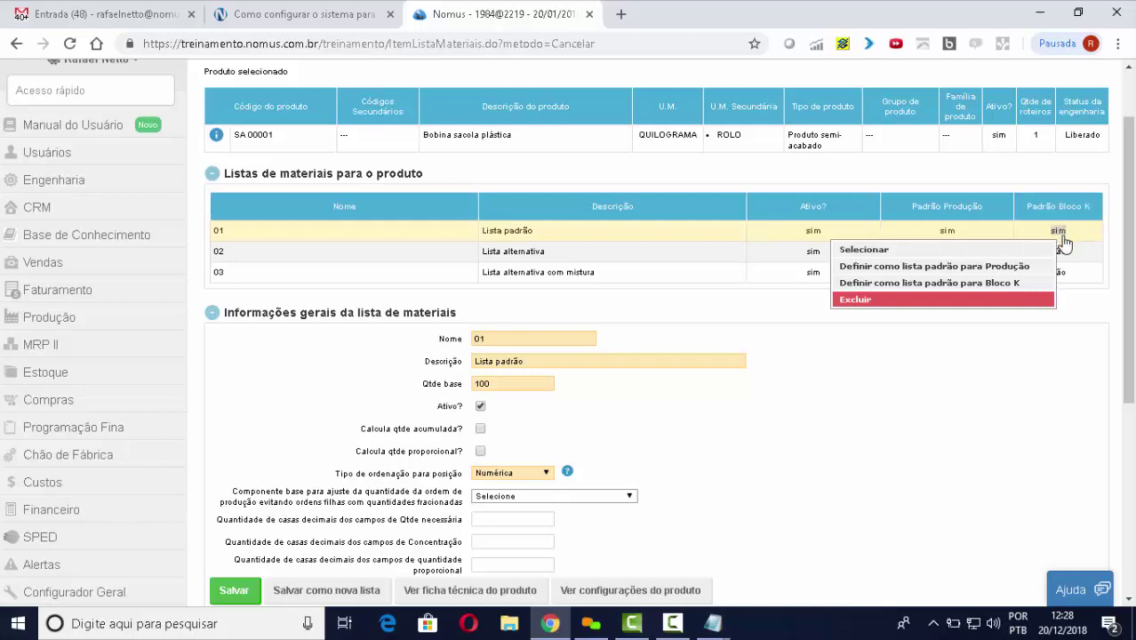
left_click(588, 239)
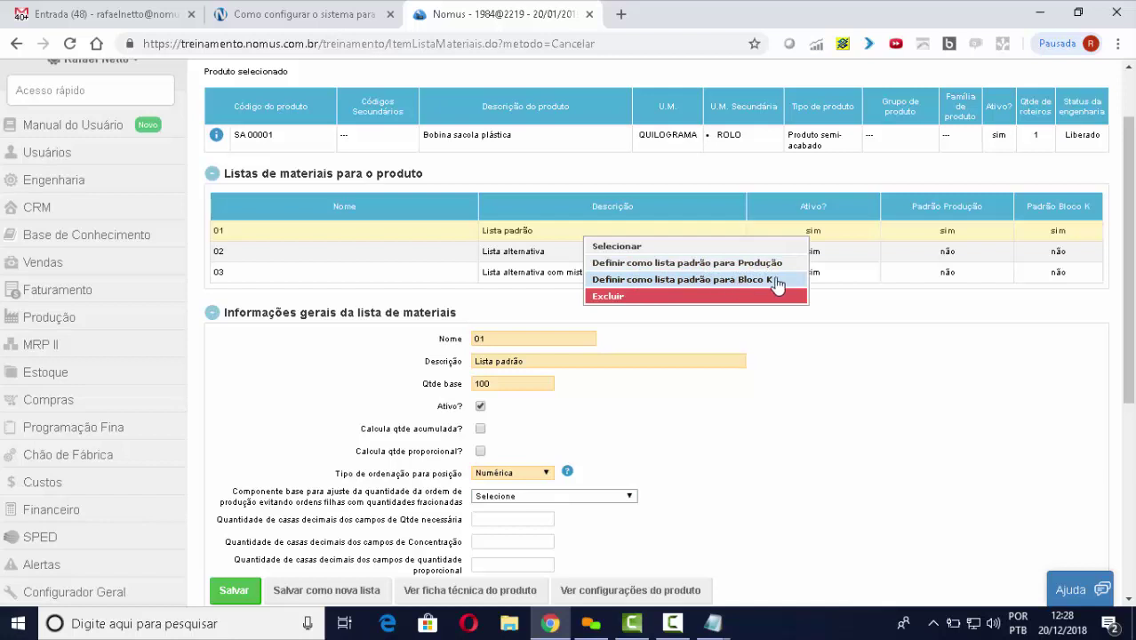
left_click(500, 258)
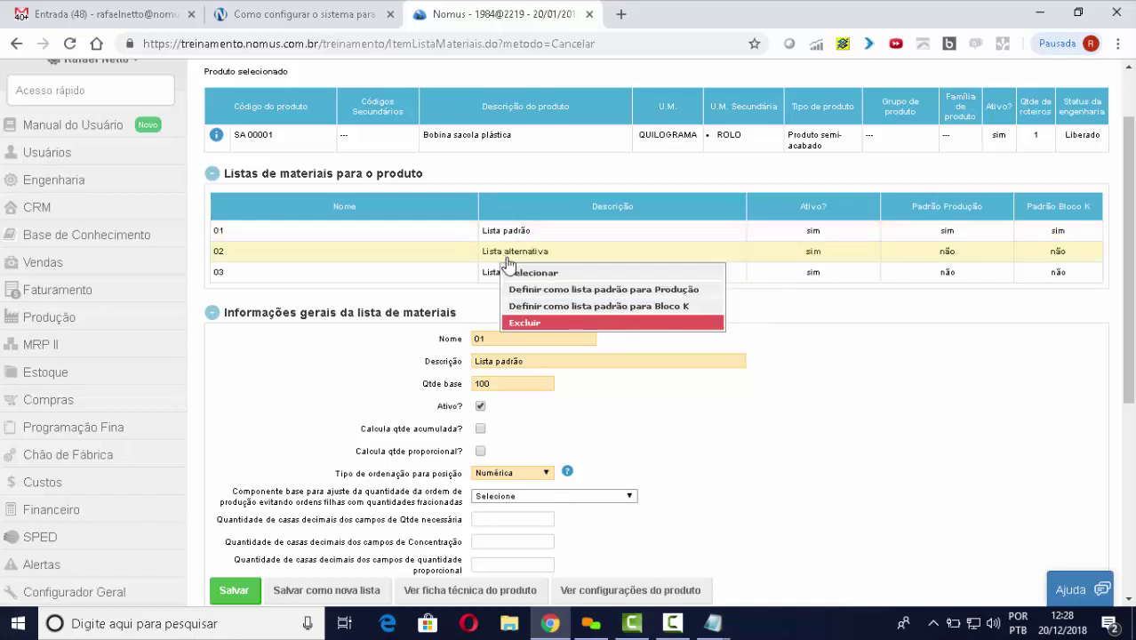
left_click(592, 257)
left_click(588, 234)
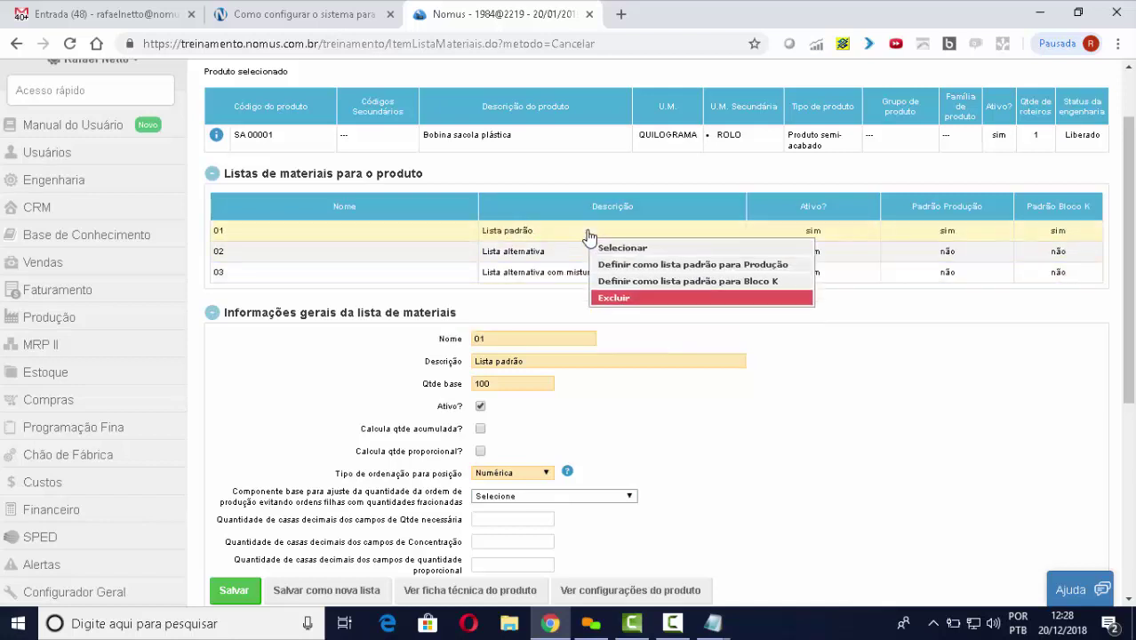
left_click(459, 263)
left_click(464, 282)
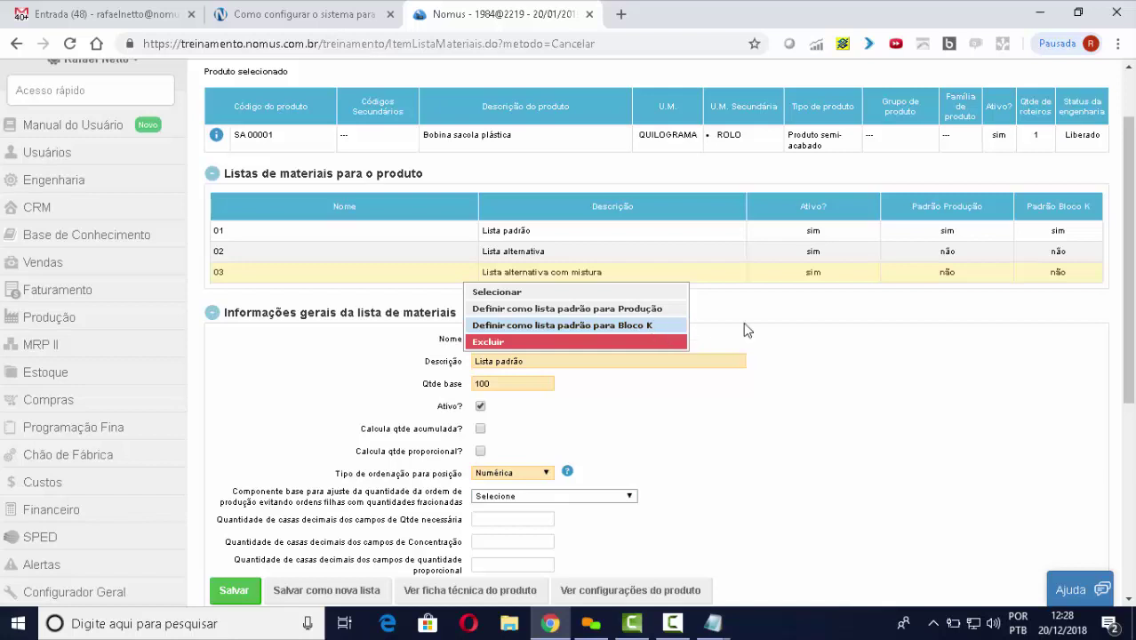
left_click(880, 307)
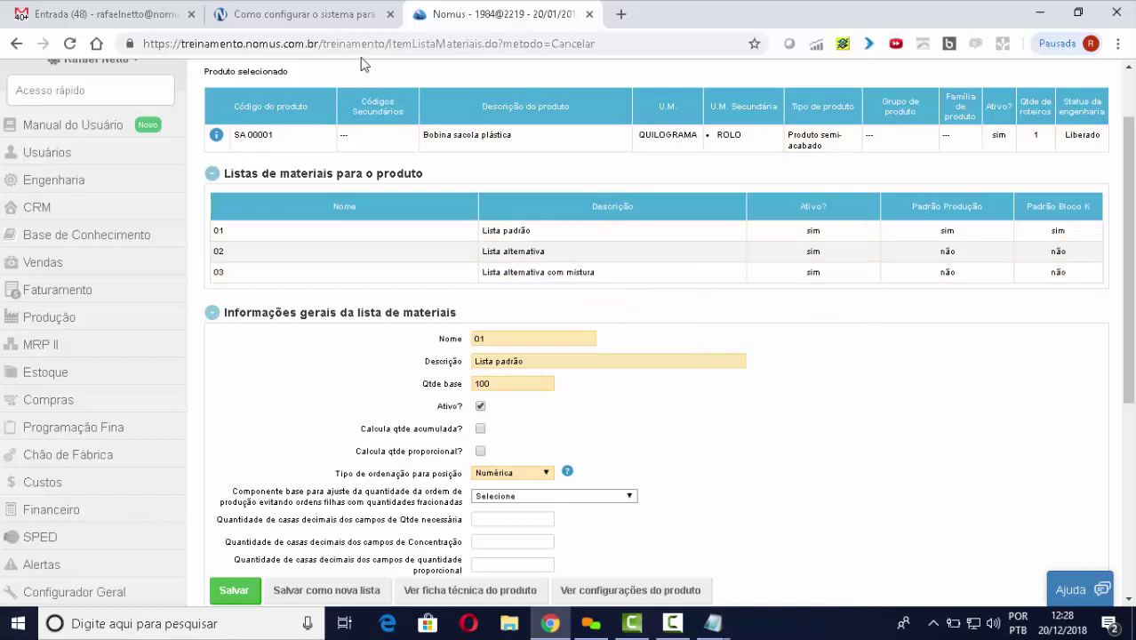
Return to the help article and read the section on revising the Bloco K material list in distinct periods, including the SEFAZ warning
left_click(340, 24)
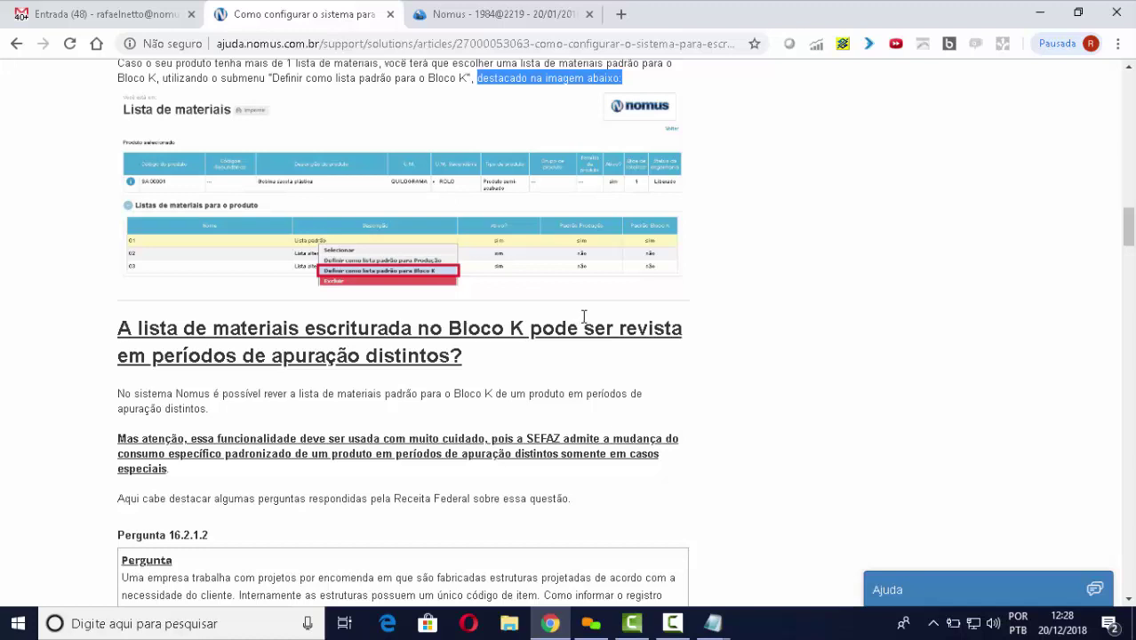
scroll(584, 322, "down", 2)
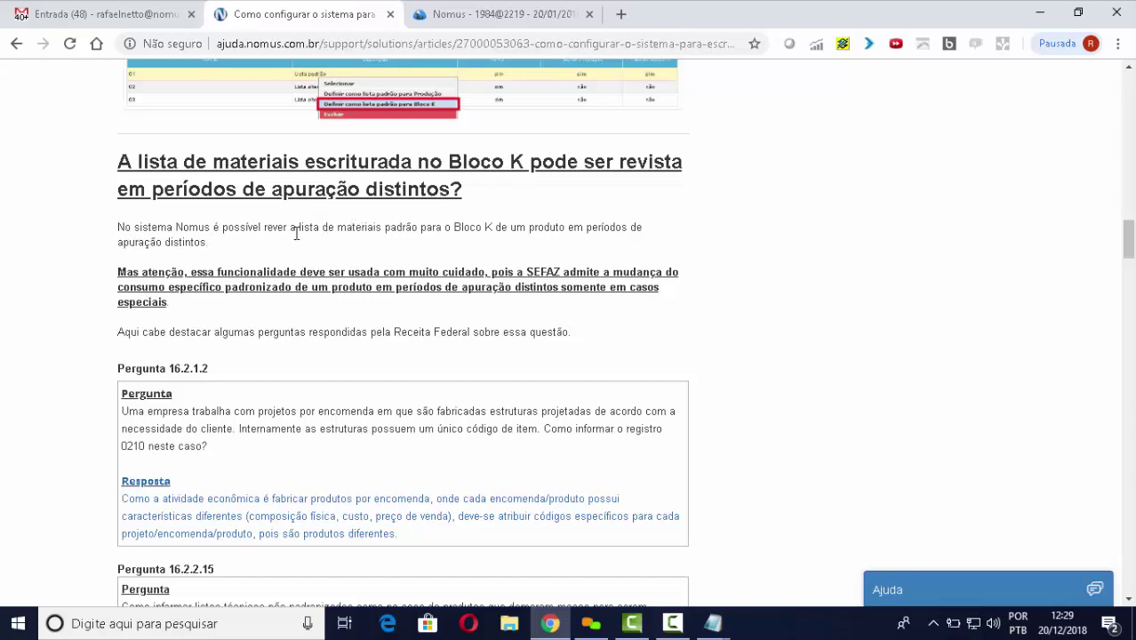
scroll(302, 232, "down", 2)
scroll(320, 187, "up", 1)
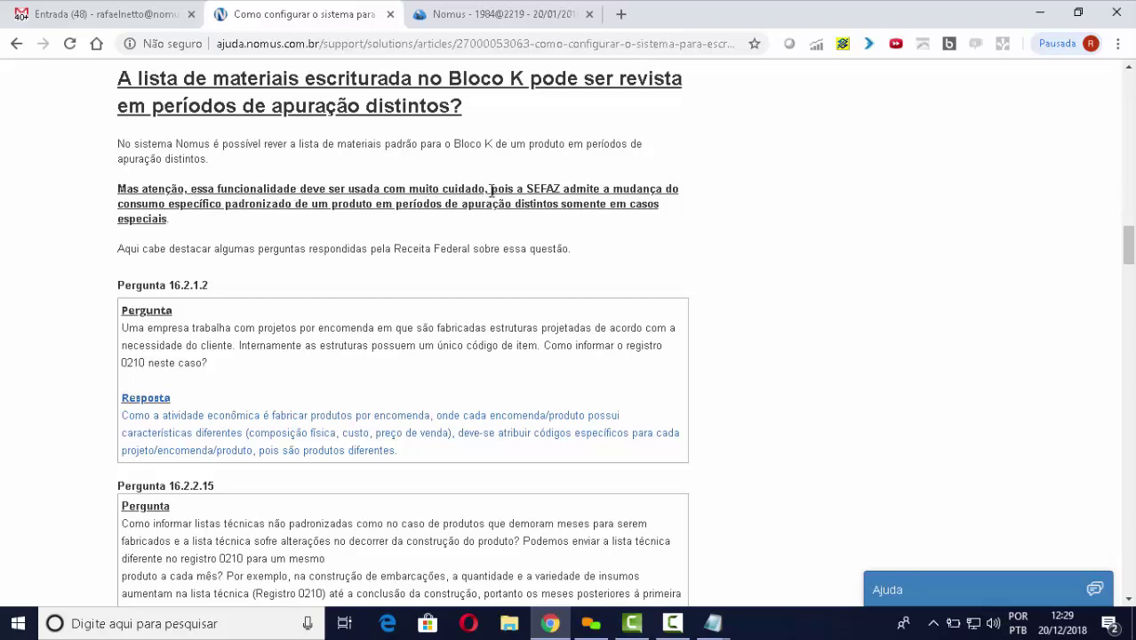
left_click_drag(497, 189, 674, 223)
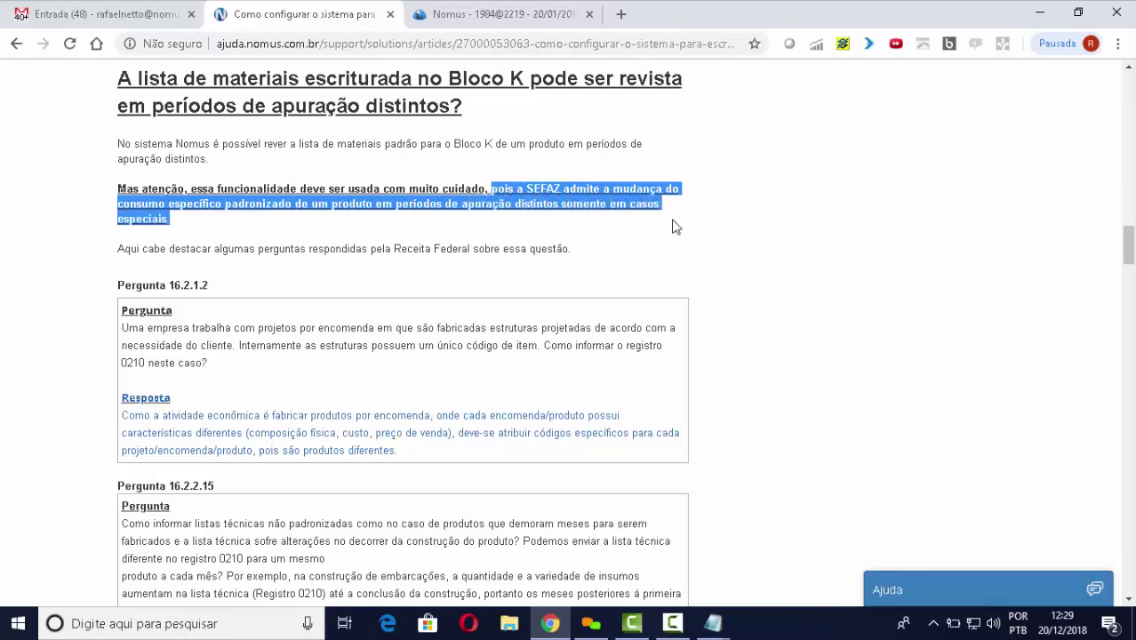
left_click(608, 238)
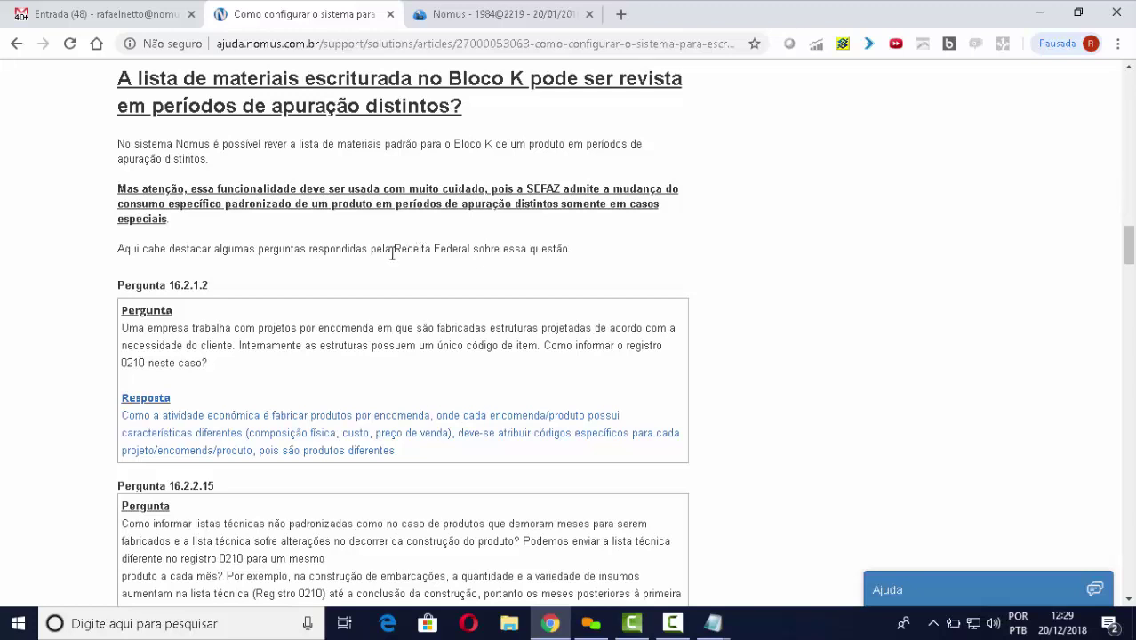
Read the question and answer of Pergunta 16.2.1.2 about reporting Registro 0210 for made-to-order projects
scroll(392, 253, "down", 1)
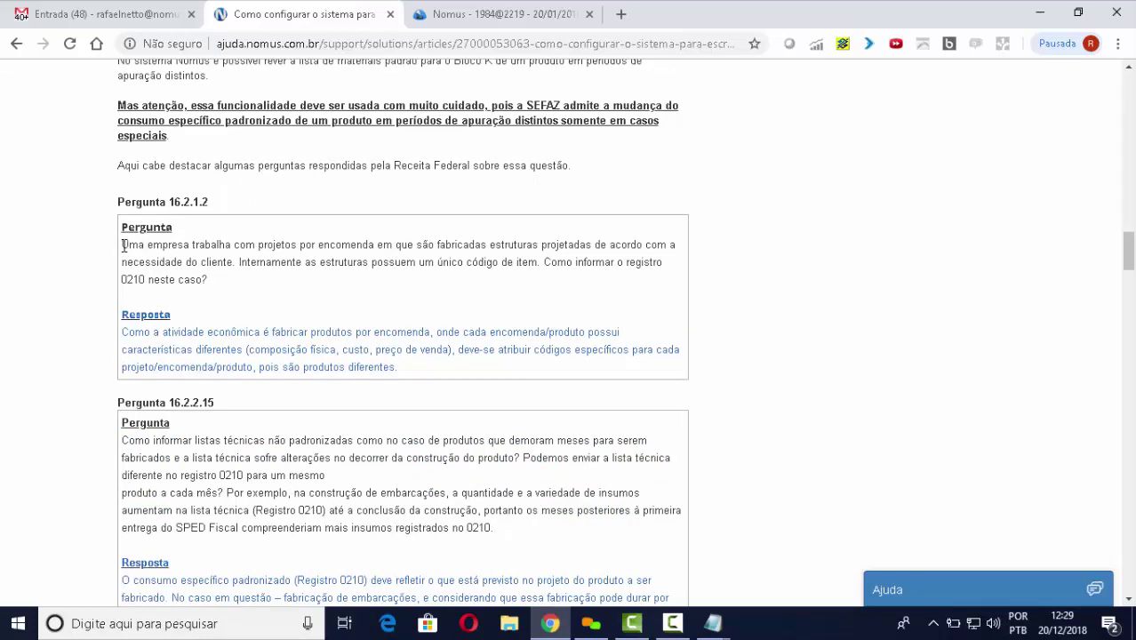
left_click_drag(123, 246, 665, 272)
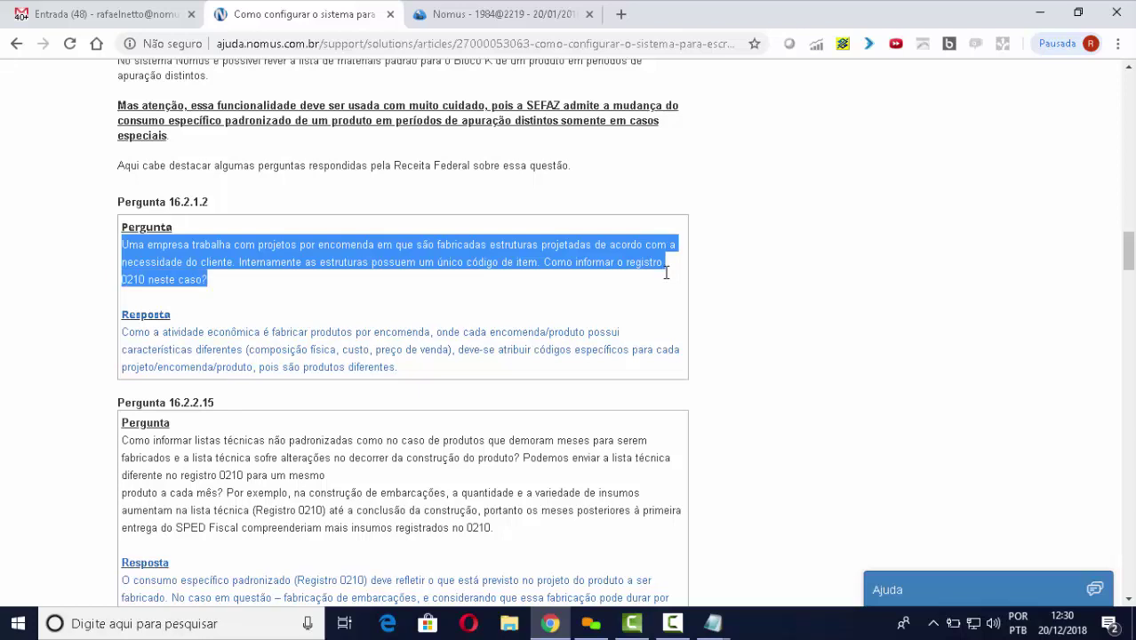
left_click(288, 299)
scroll(289, 299, "down", 2)
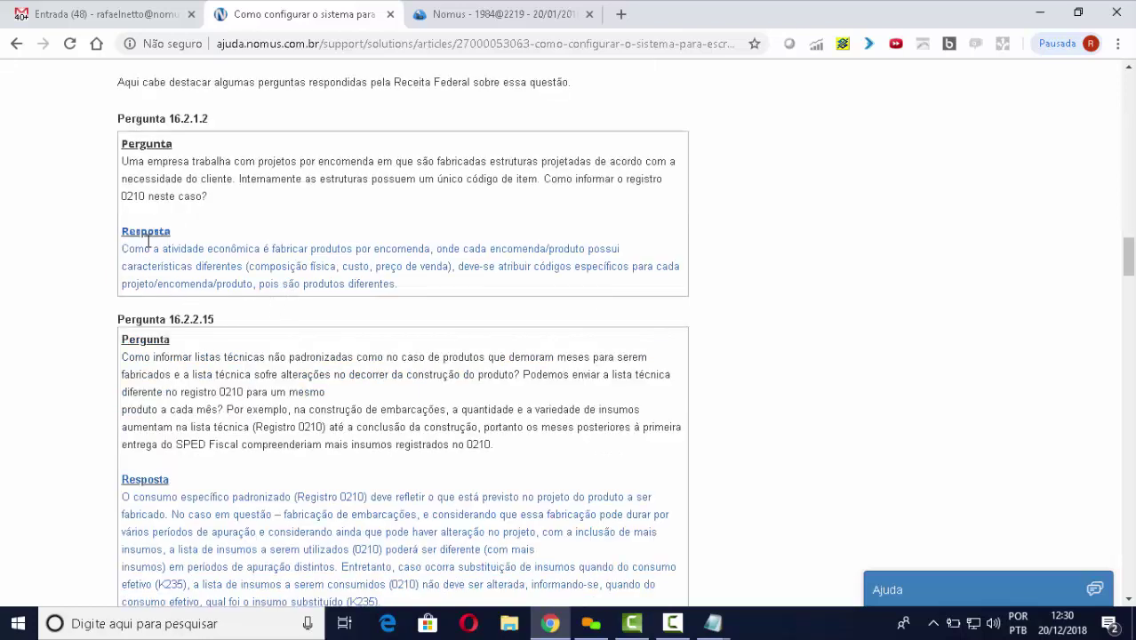
left_click_drag(125, 250, 404, 283)
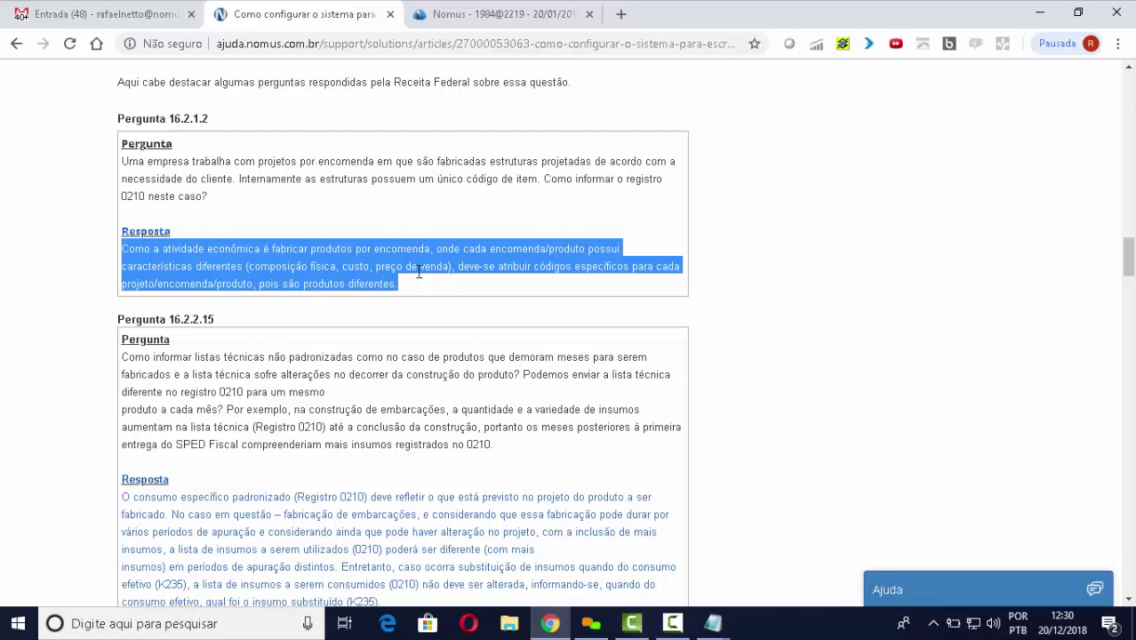
left_click(291, 216)
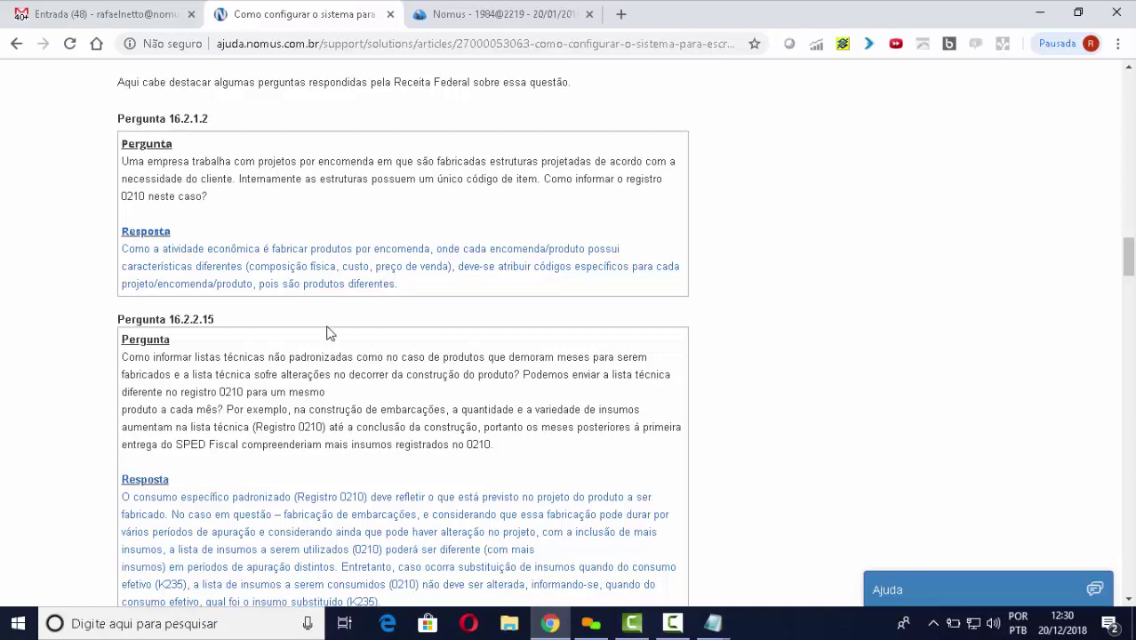
Read the question of Pergunta 16.2.2.15 about non-standard technical lists that change during a product's construction
scroll(336, 320, "down", 2)
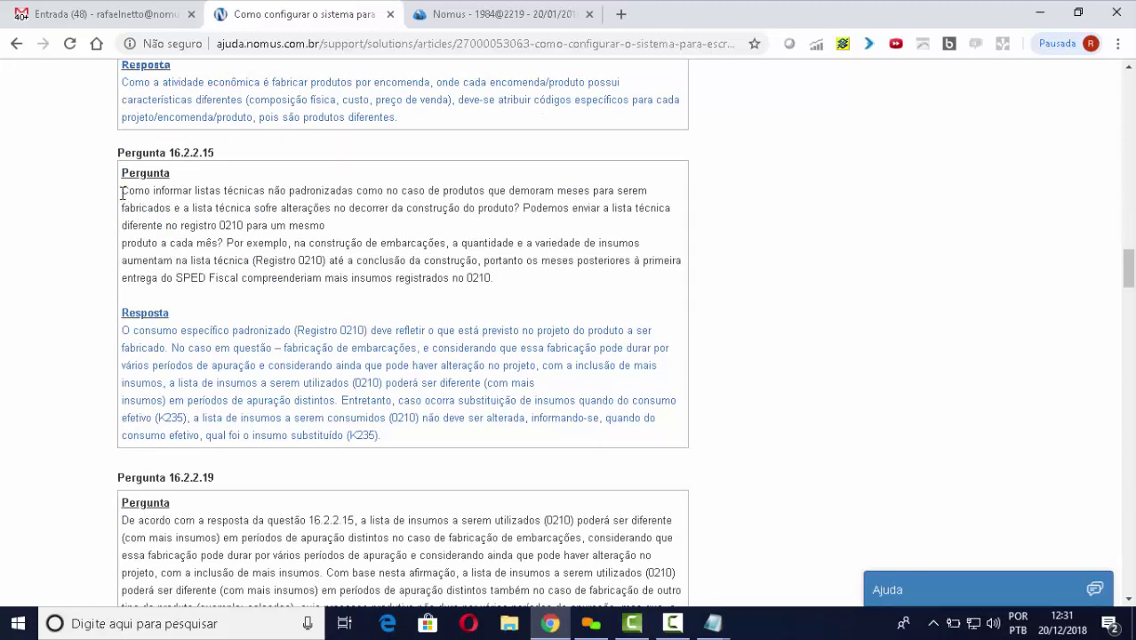
left_click_drag(123, 192, 496, 282)
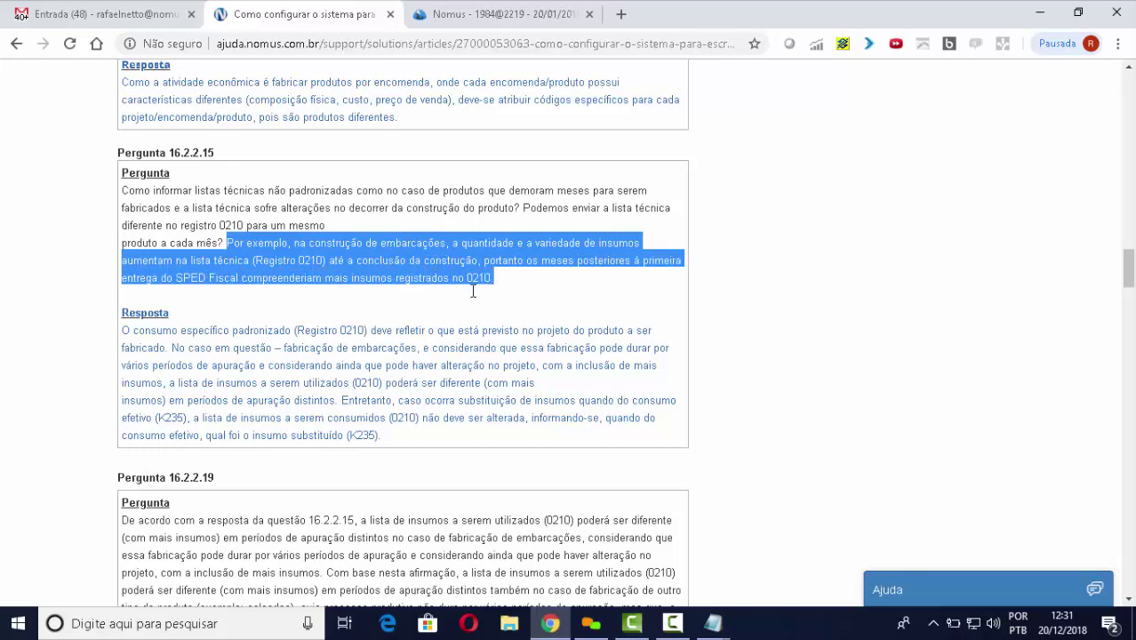
left_click(306, 315)
Read the answer to Pergunta 16.2.2.15 on differing 0210 input lists between periods and on substituted inputs in K235
scroll(226, 322, "down", 1)
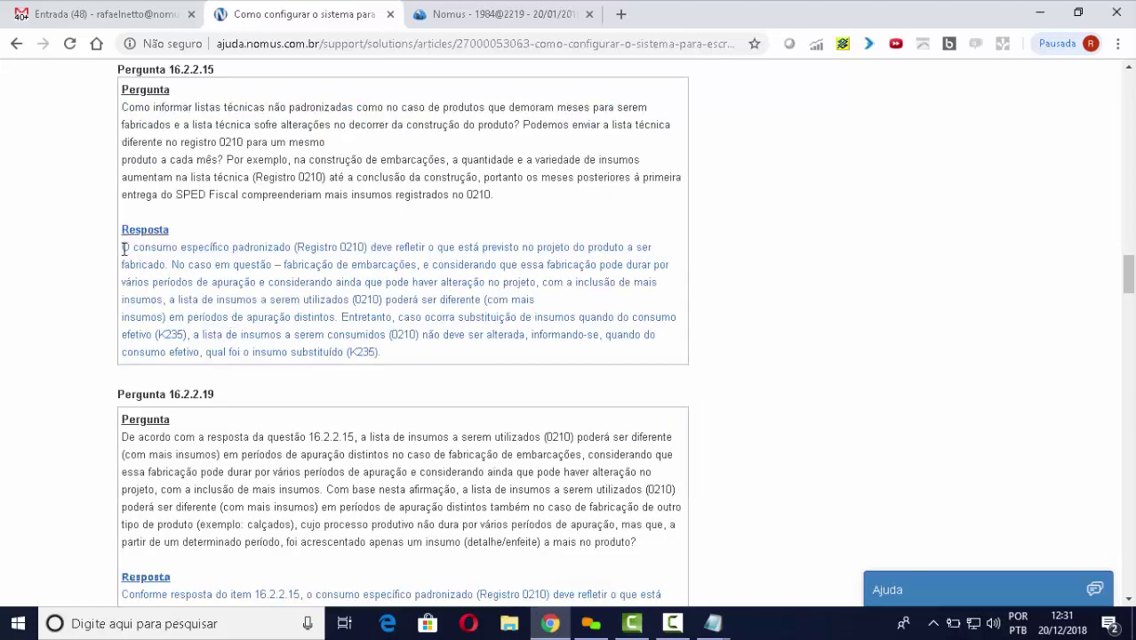
left_click_drag(124, 249, 173, 270)
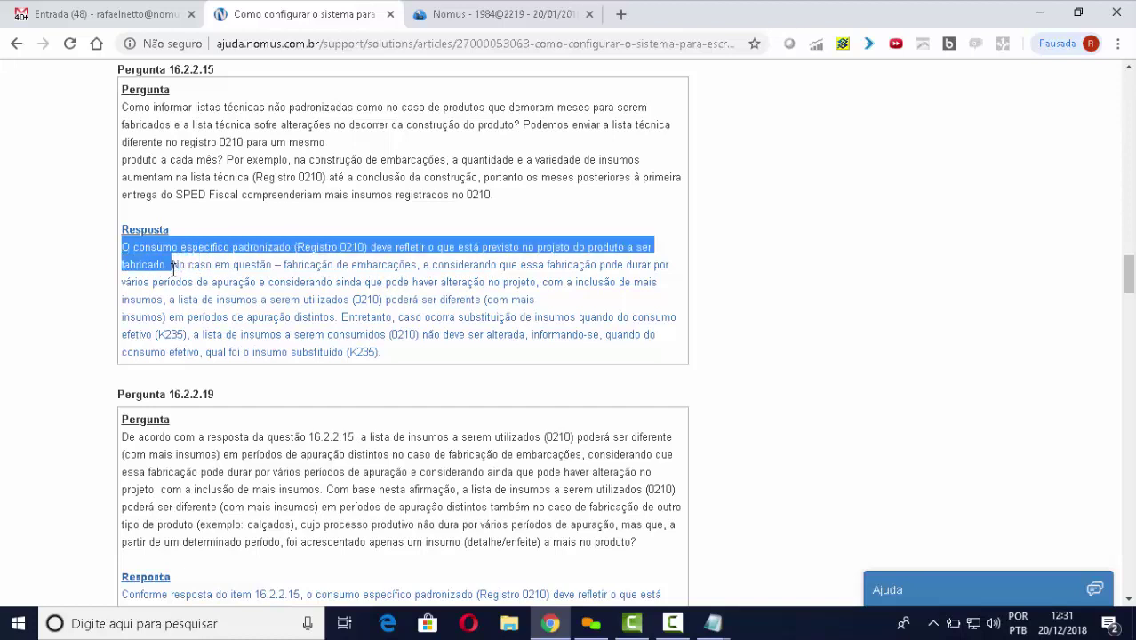
left_click(284, 265)
left_click_drag(285, 265, 258, 281)
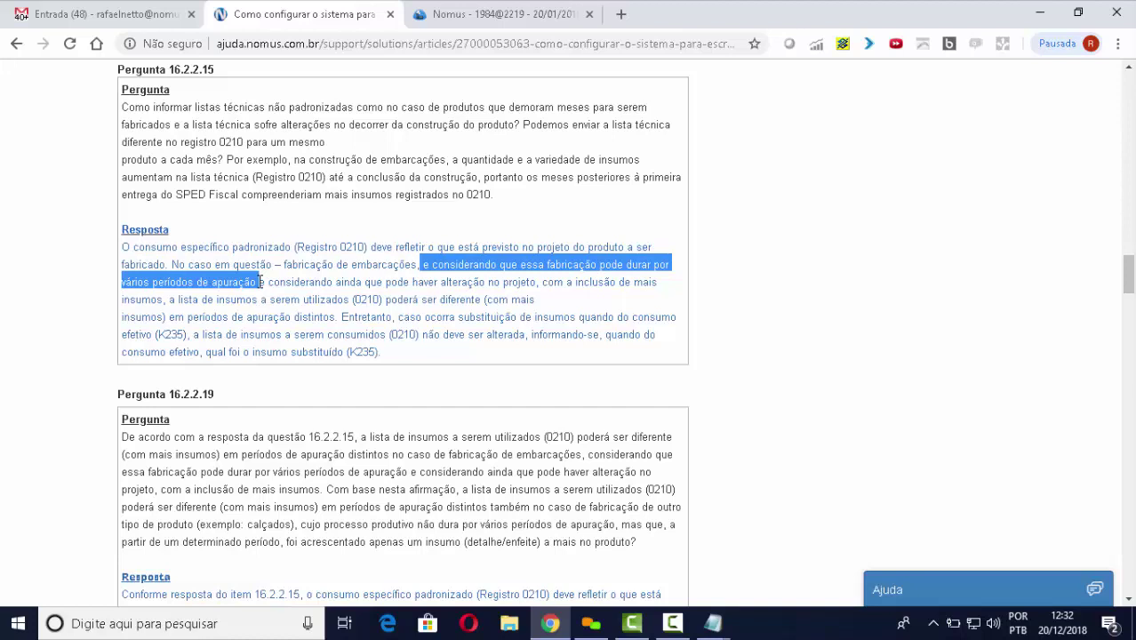
left_click_drag(269, 282, 313, 318)
left_click(543, 283)
left_click(343, 318)
left_click_drag(233, 324, 384, 352)
left_click(192, 336)
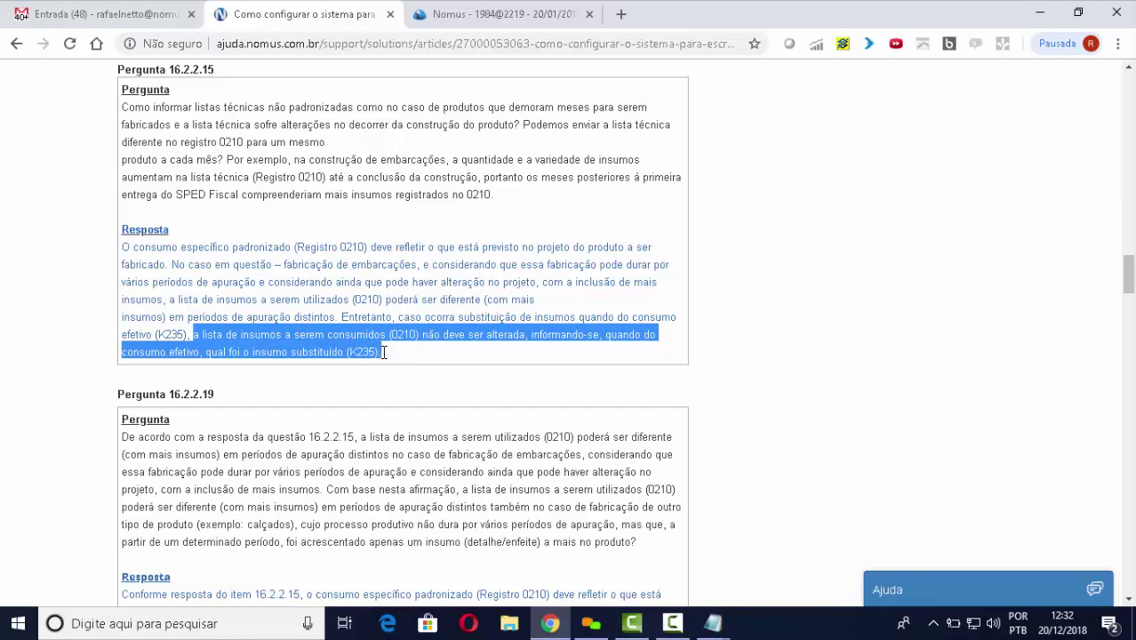
left_click(351, 284)
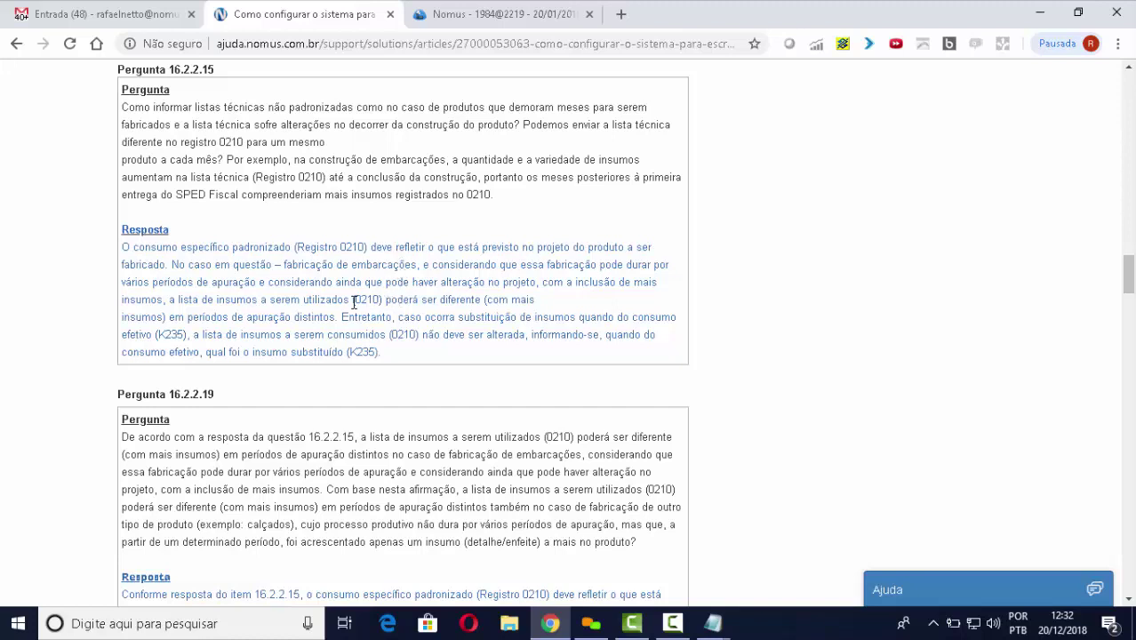
left_click_drag(355, 303, 380, 302)
left_click_drag(382, 302, 384, 301)
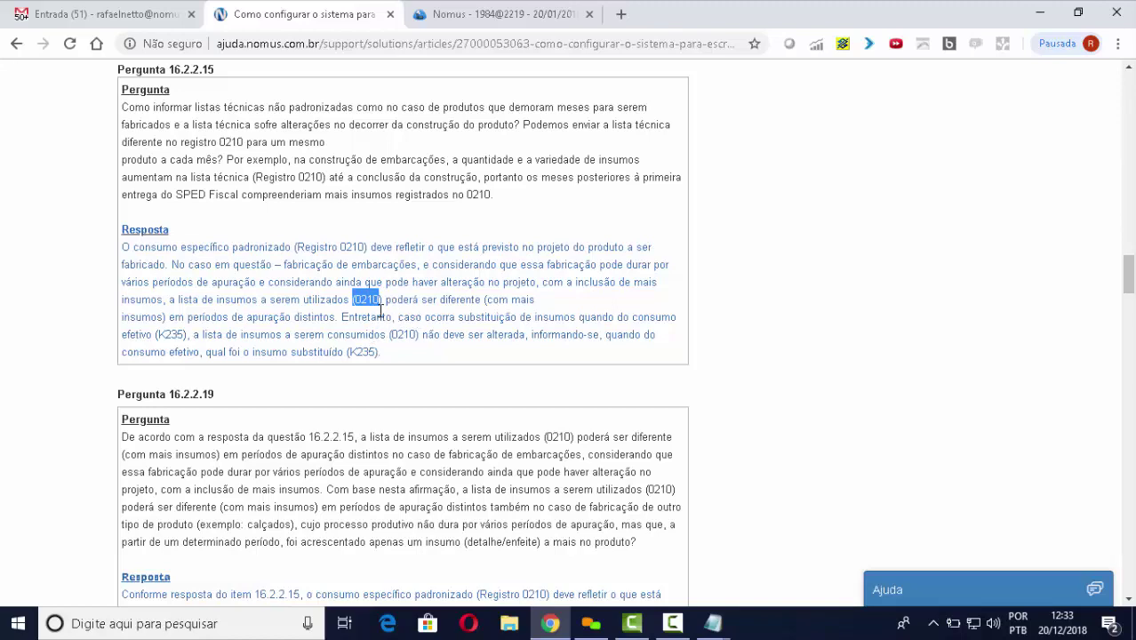
Read the question of Pergunta 16.2.2.19 about differing 0210 input lists for products other than vessels, such as footwear
scroll(380, 310, "down", 2)
scroll(381, 310, "down", 1)
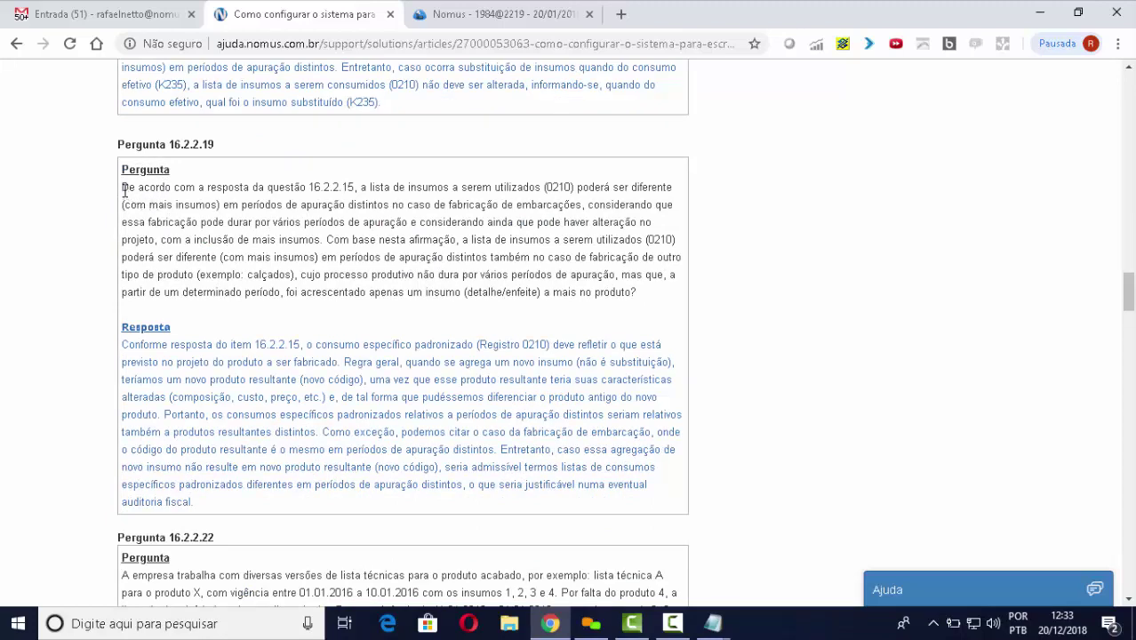
left_click_drag(123, 190, 330, 204)
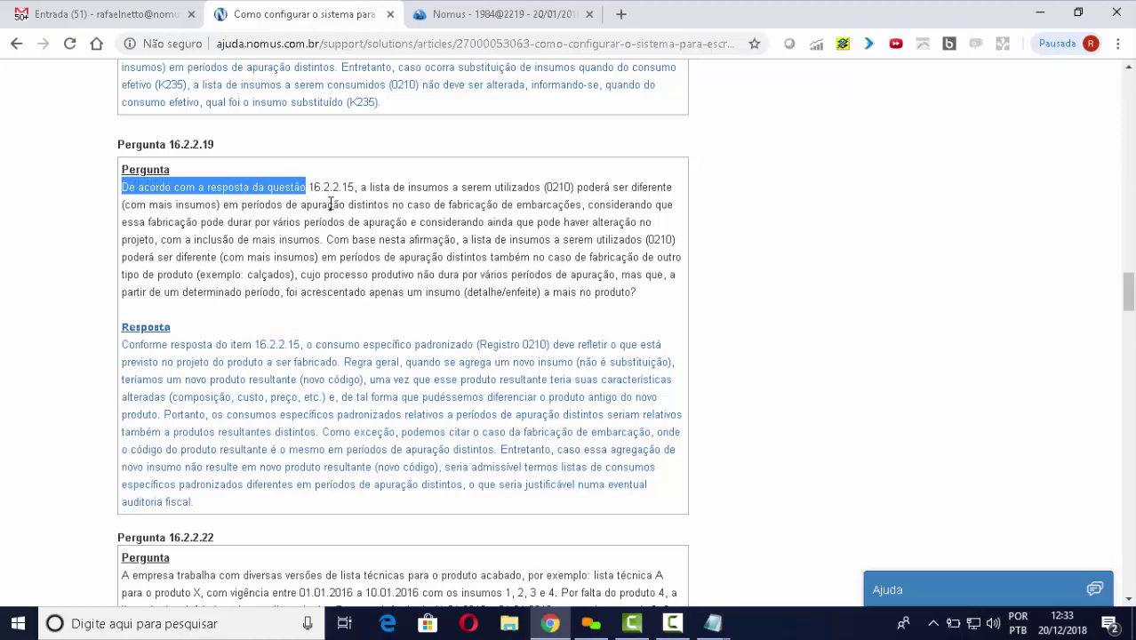
scroll(331, 203, "up", 3)
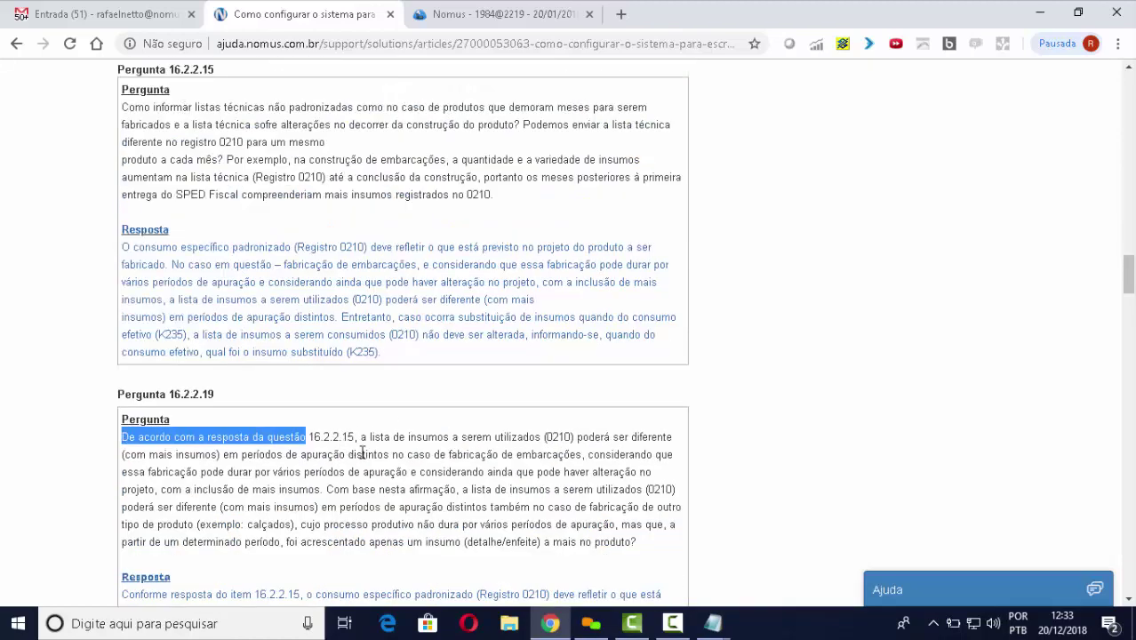
left_click_drag(361, 438, 222, 458)
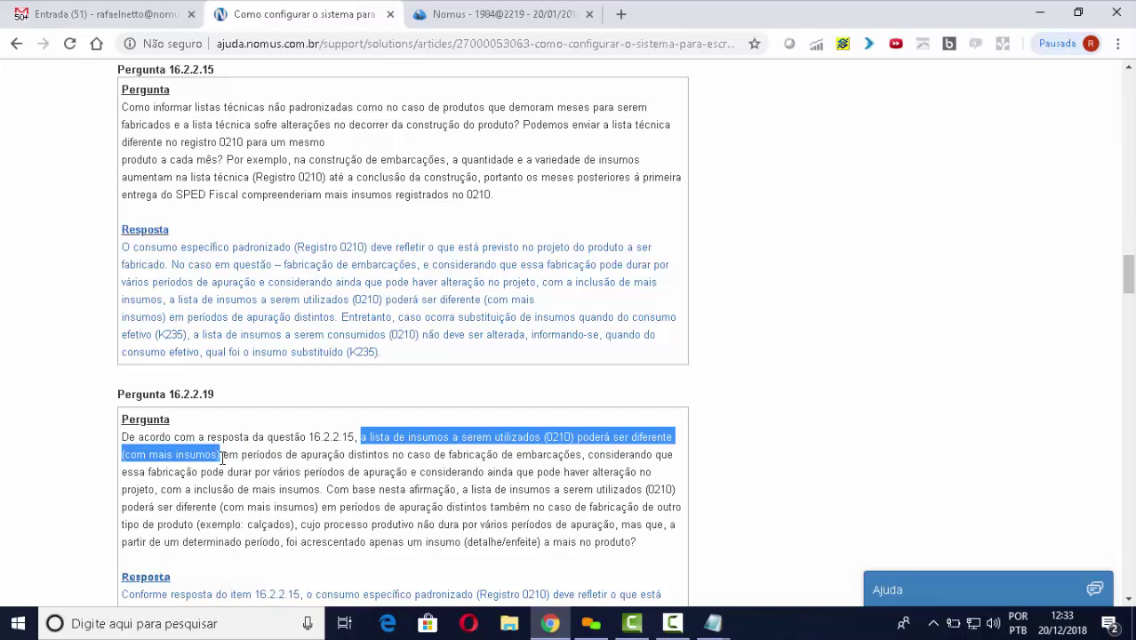
left_click(222, 458)
left_click_drag(236, 456, 589, 457)
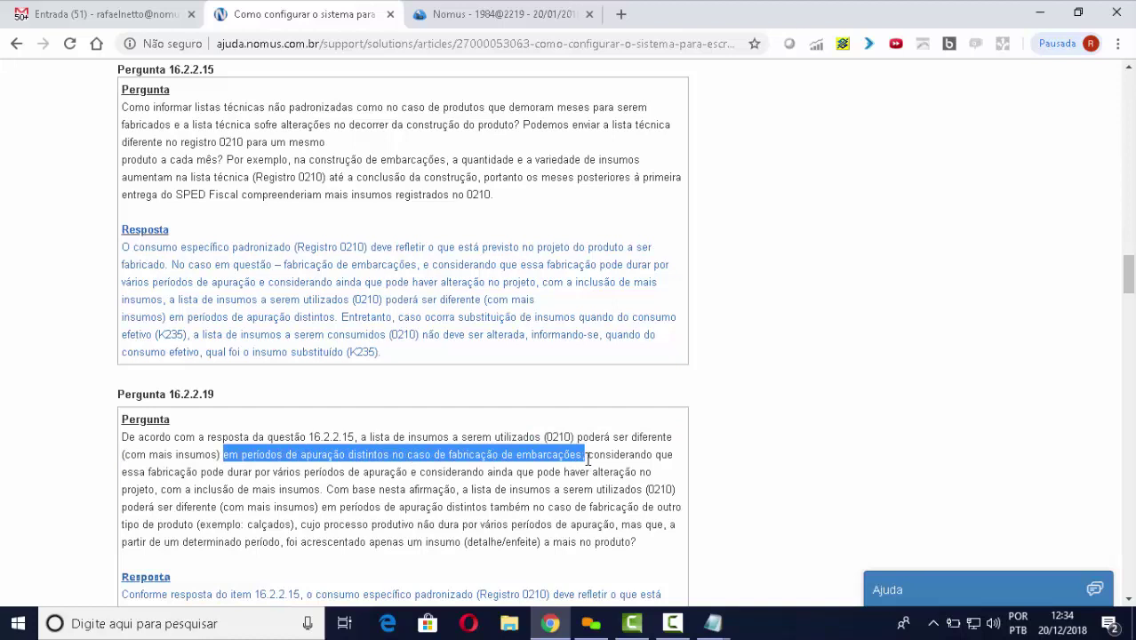
scroll(590, 429, "down", 2)
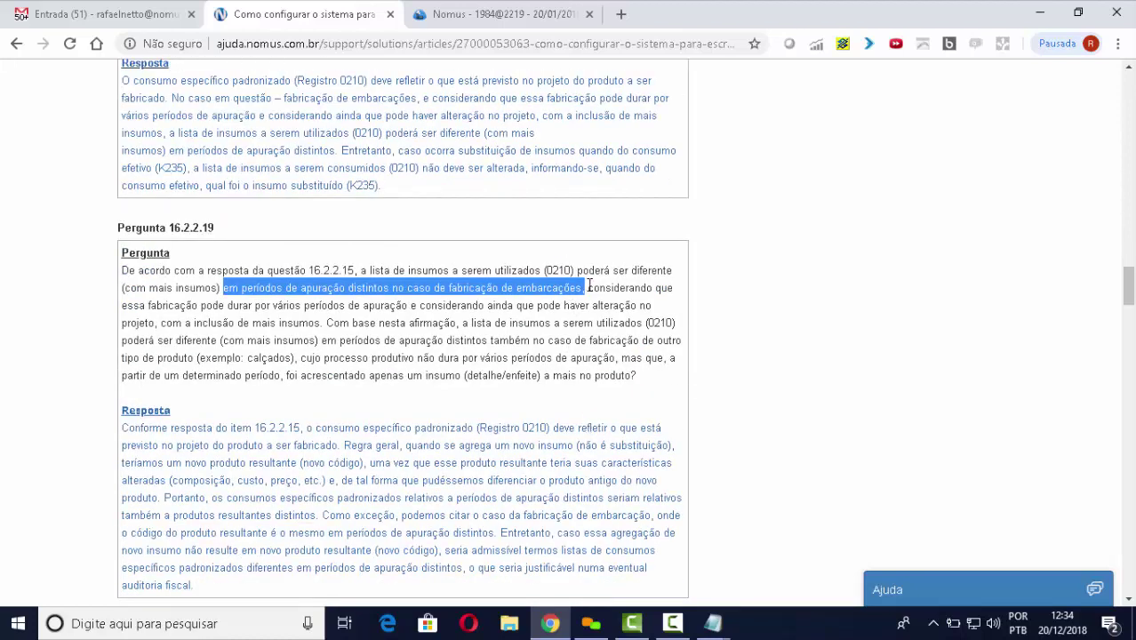
left_click_drag(589, 287, 682, 325)
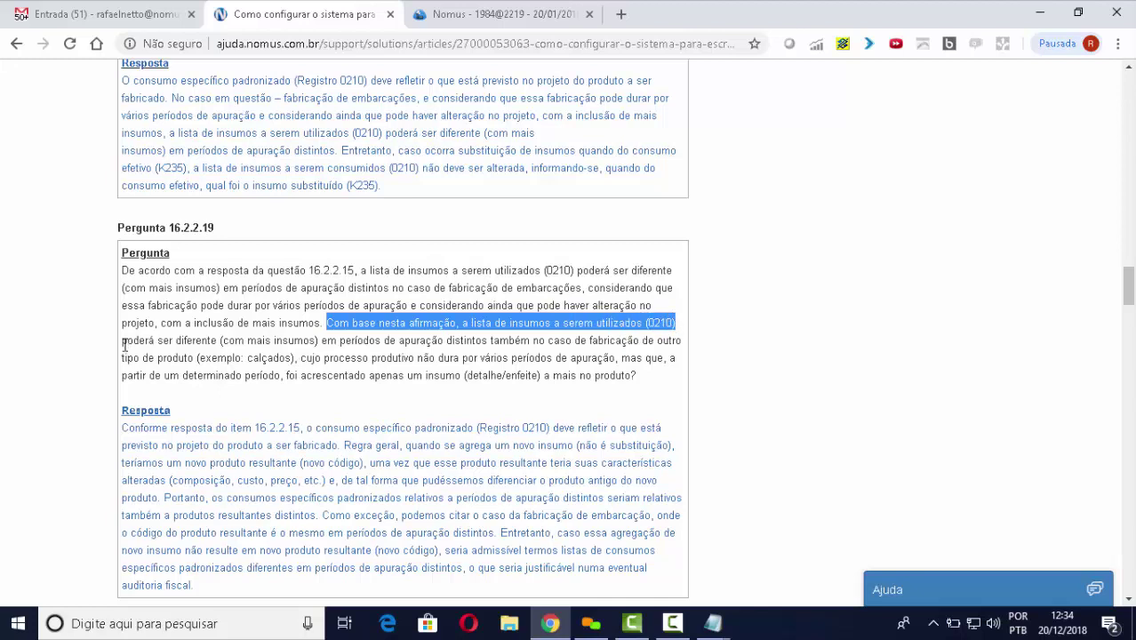
left_click_drag(124, 345, 446, 344)
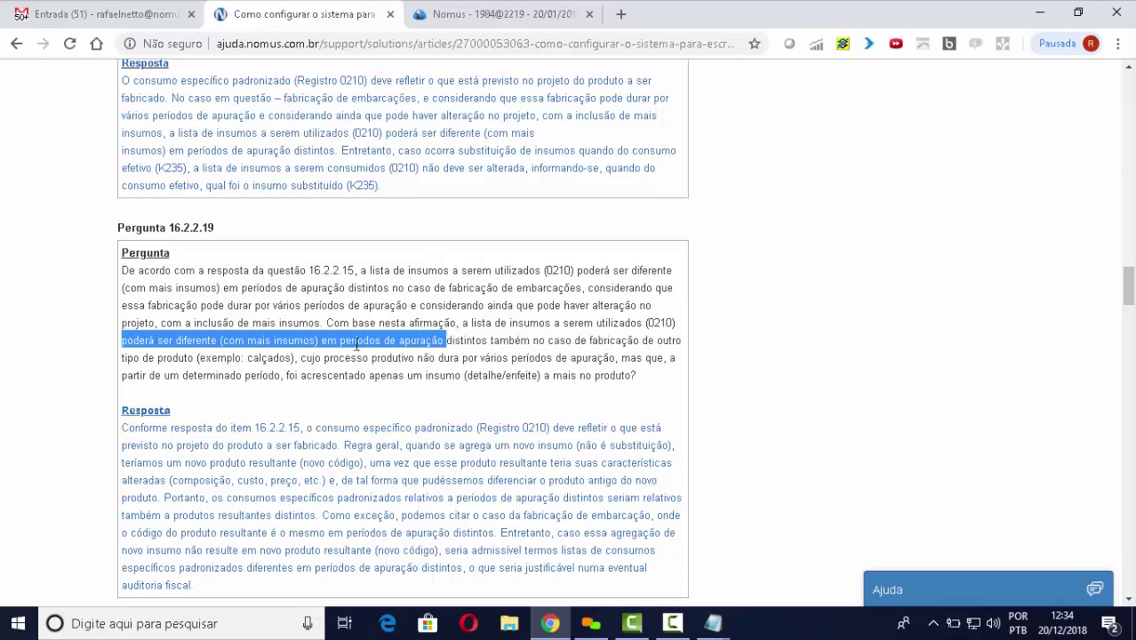
left_click_drag(357, 344, 475, 381)
left_click(474, 380)
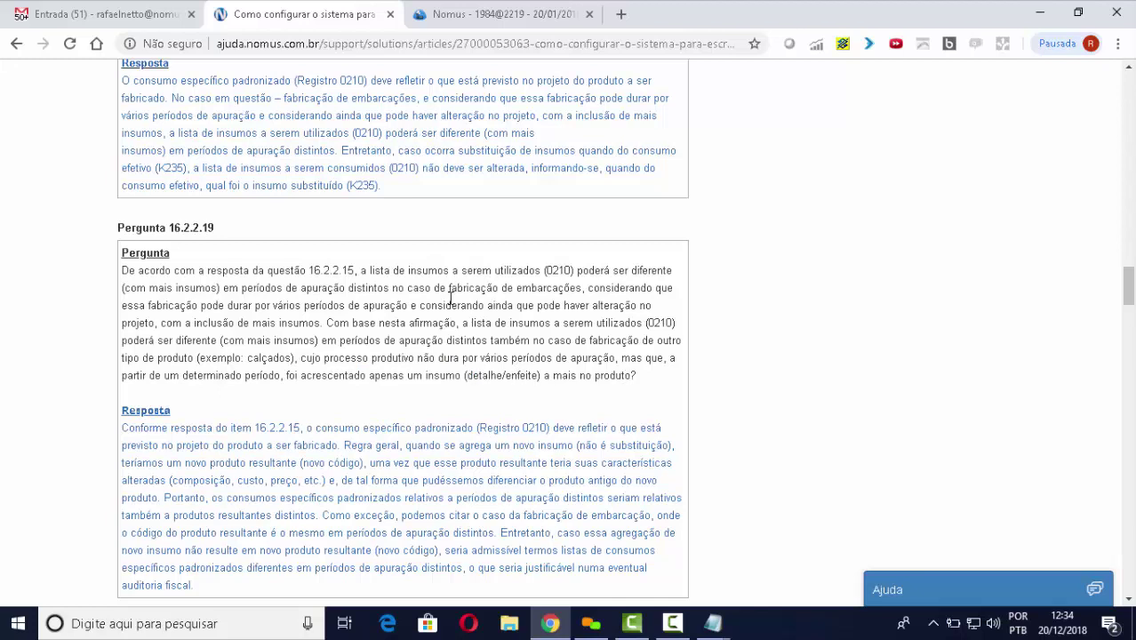
Read the answer to Pergunta 16.2.2.19 on adding a new input, resulting product codes and justification in a tax audit
scroll(430, 298, "down", 1)
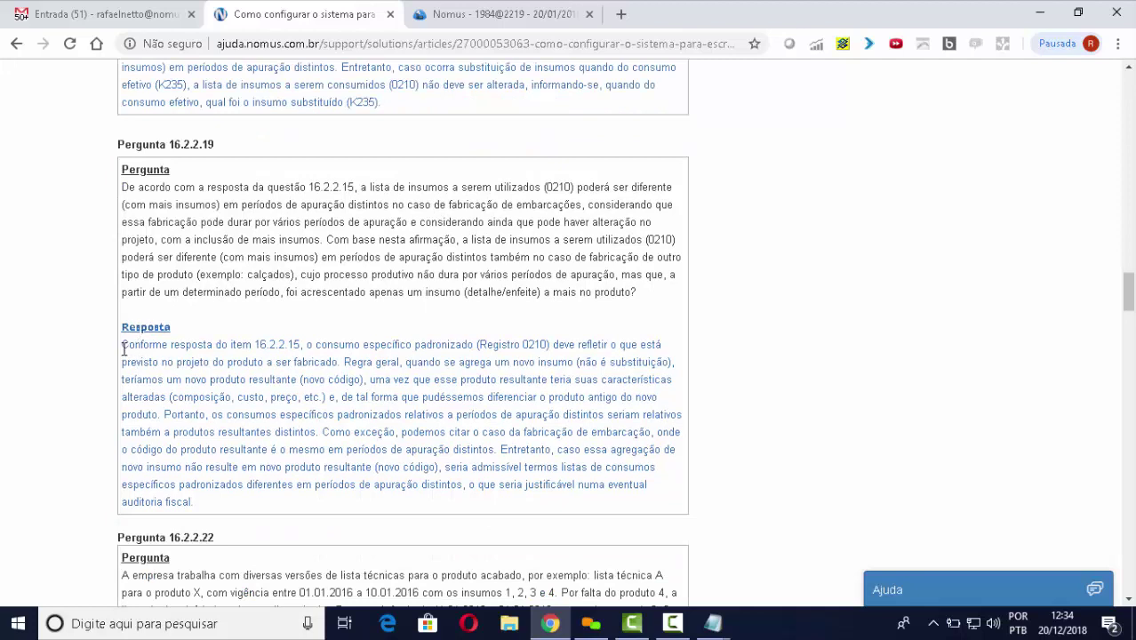
left_click_drag(123, 349, 441, 466)
left_click(336, 434)
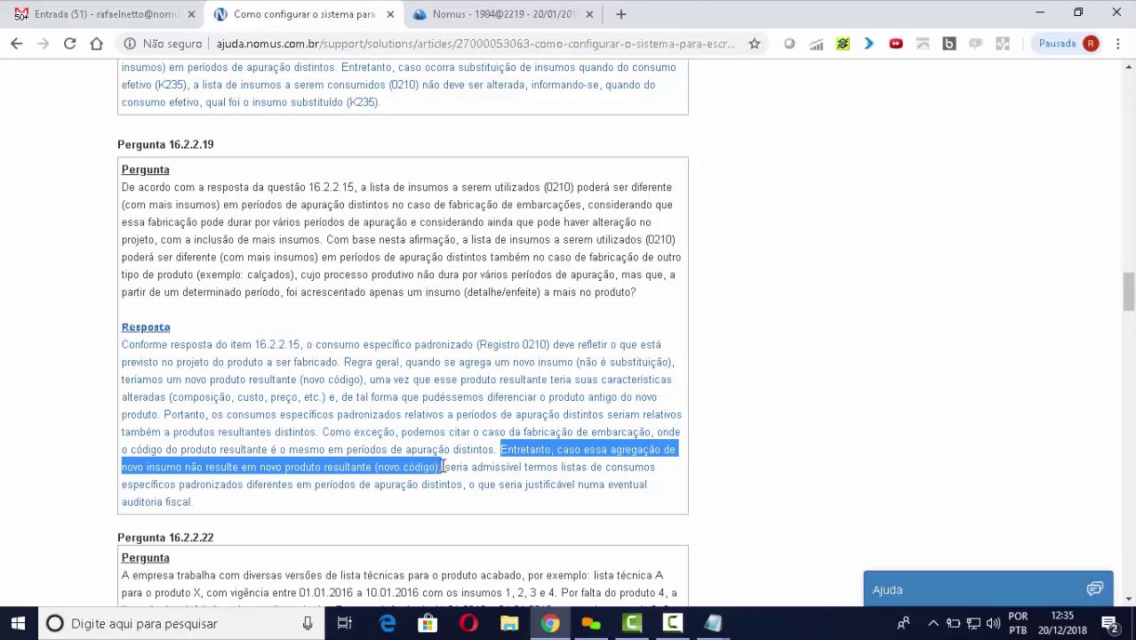
left_click(450, 472)
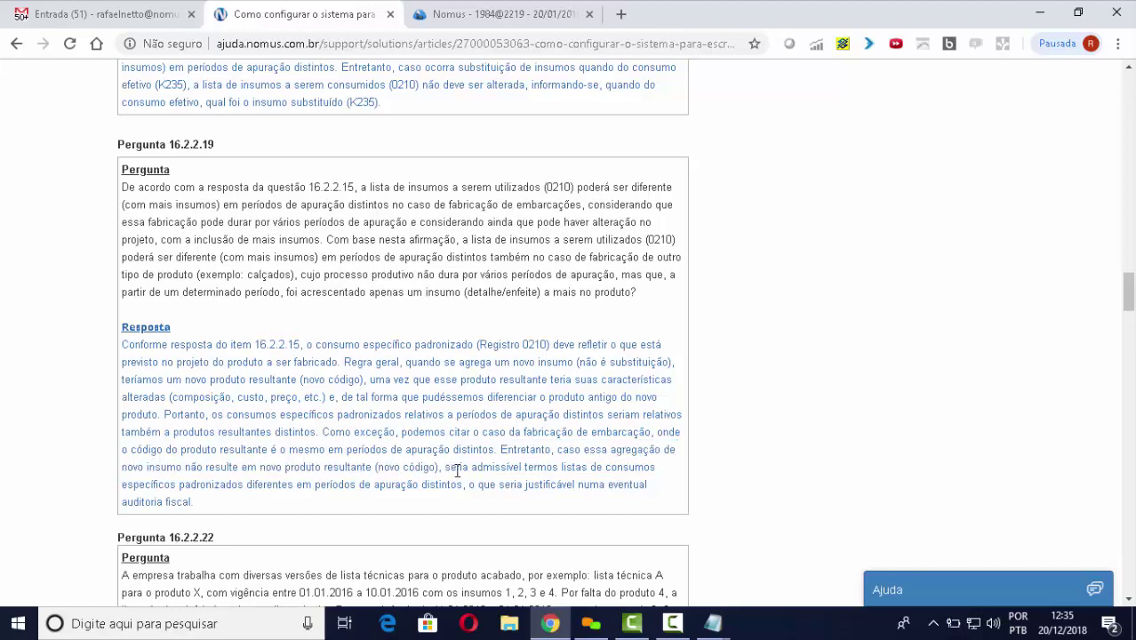
left_click_drag(444, 469, 495, 502)
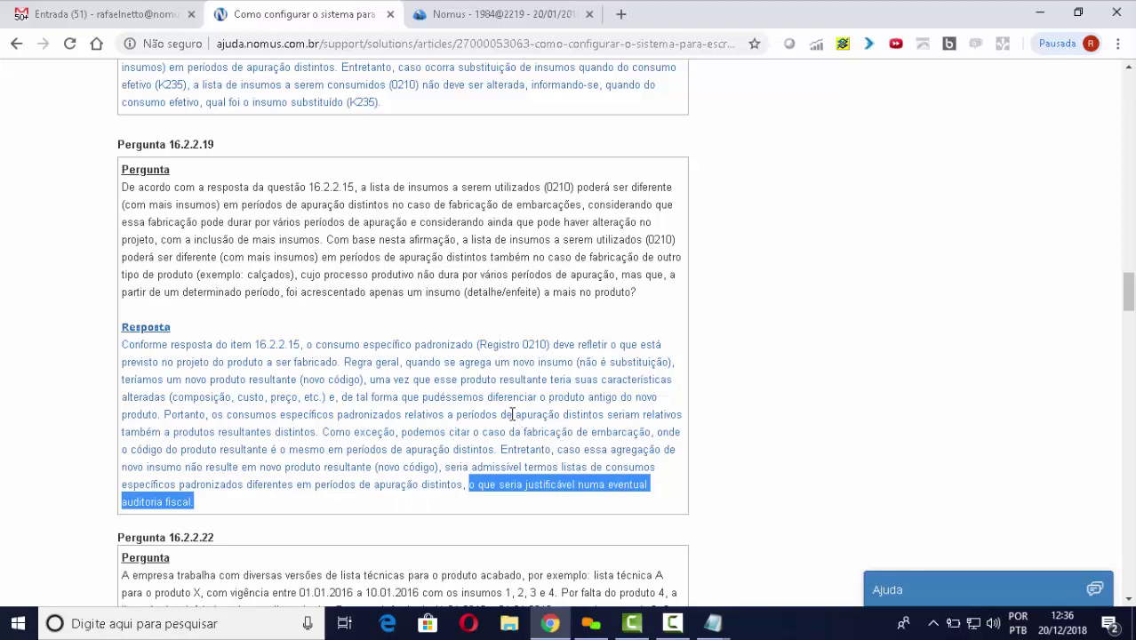
scroll(512, 414, "down", 1)
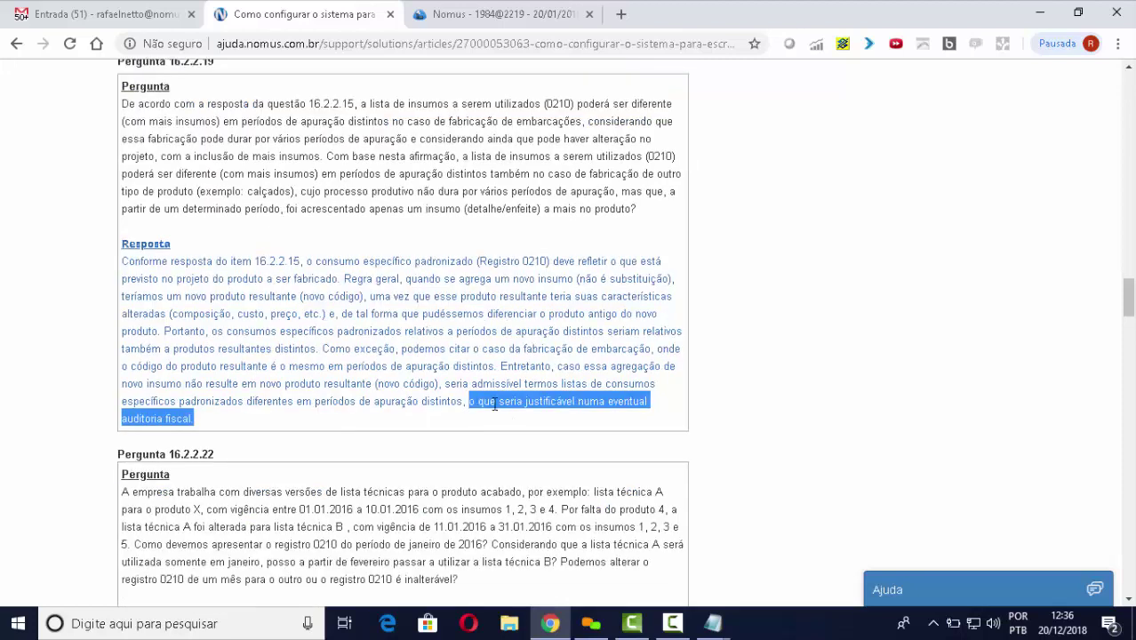
left_click(404, 369)
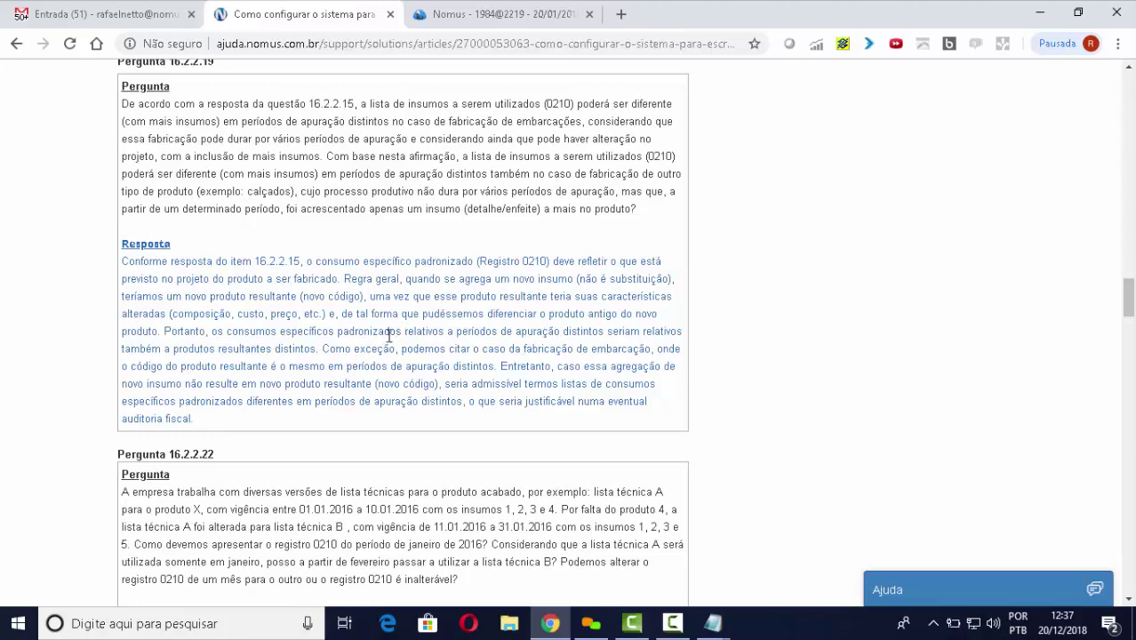
Read the question of Pergunta 16.2.2.22 about technical lists A and B and changing Registro 0210 between months
scroll(384, 336, "down", 3)
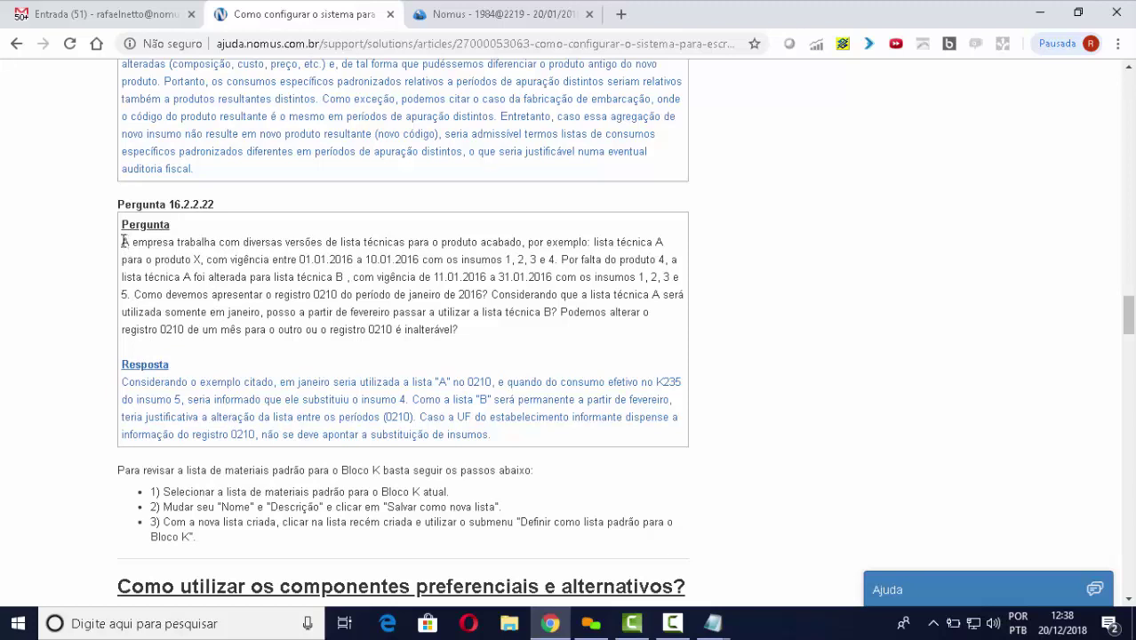
left_click_drag(122, 241, 299, 263)
left_click(298, 263)
left_click_drag(507, 262, 343, 278)
left_click(574, 267)
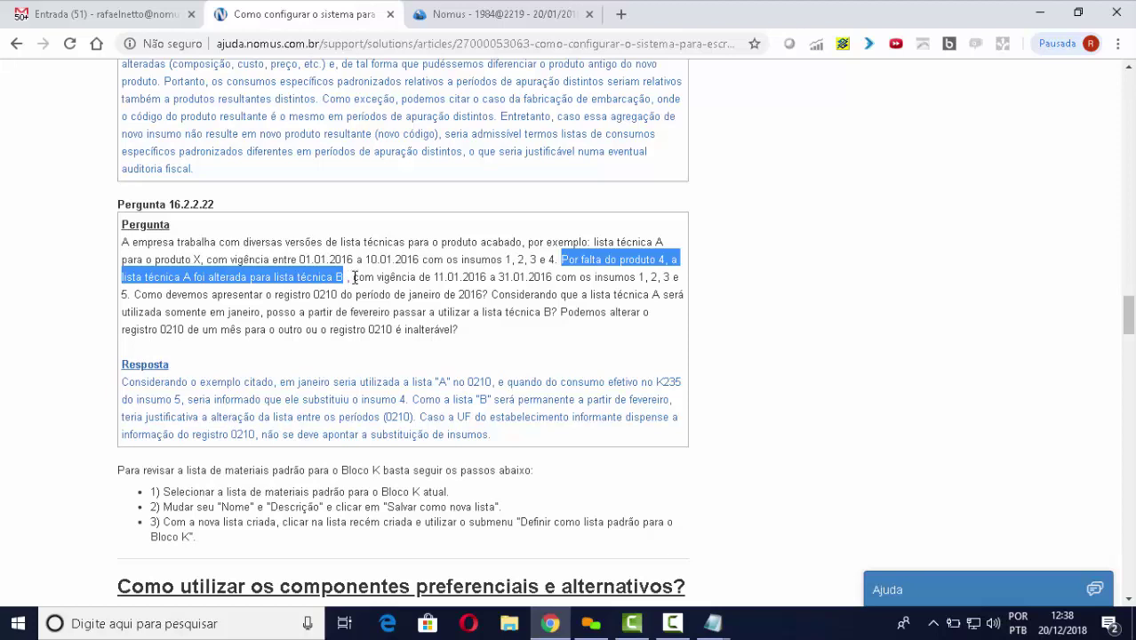
left_click(354, 277)
left_click_drag(354, 277, 644, 278)
left_click_drag(516, 277, 558, 315)
left_click(492, 296)
left_click(559, 321)
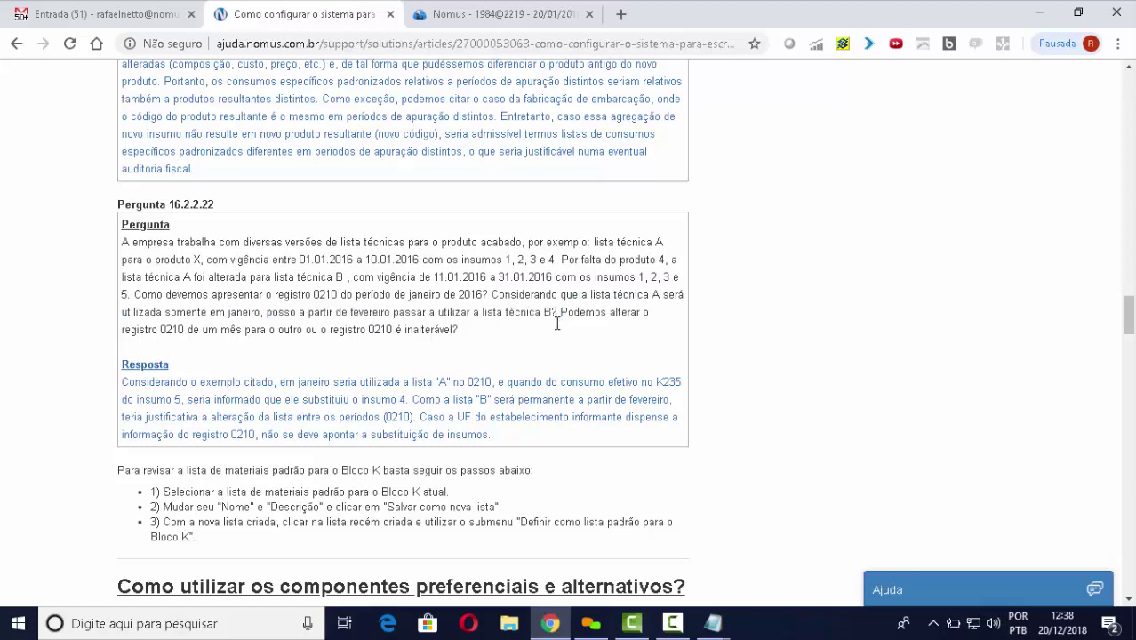
left_click_drag(560, 312, 449, 342)
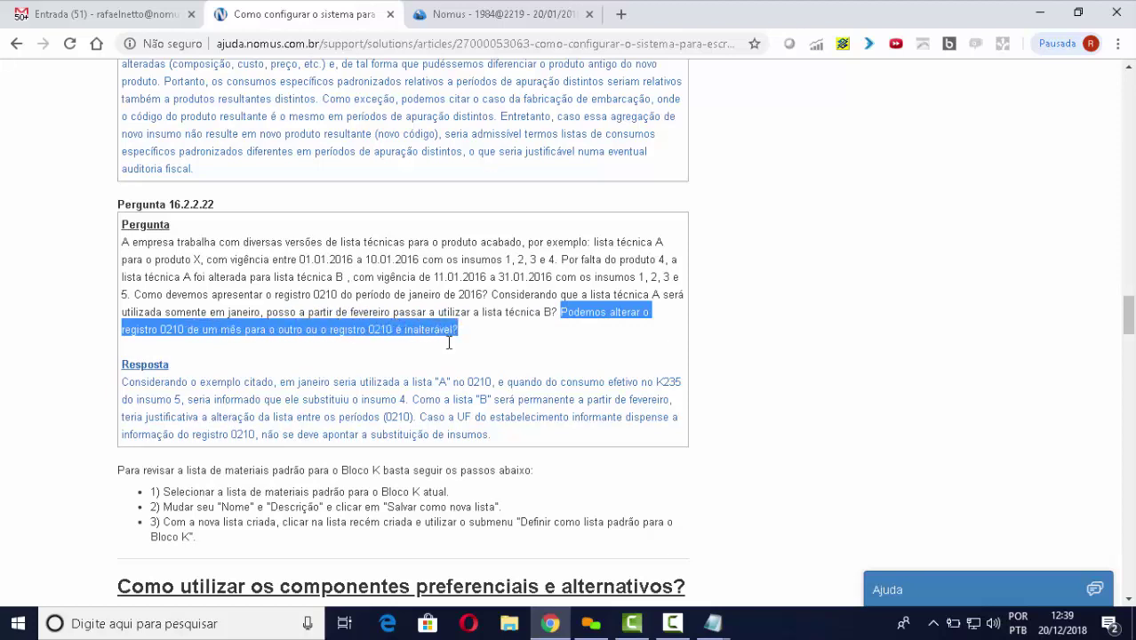
Read the answer to Pergunta 16.2.2.22 on using list A in January, reporting the substitution in K235 and adopting list B
left_click(217, 393)
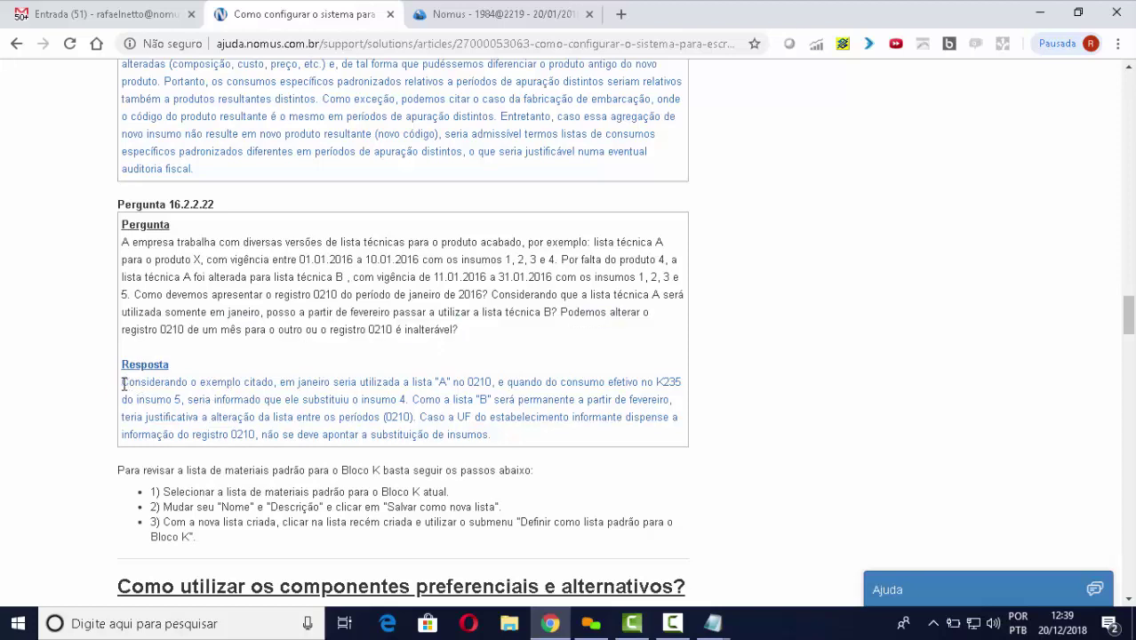
left_click_drag(124, 384, 496, 385)
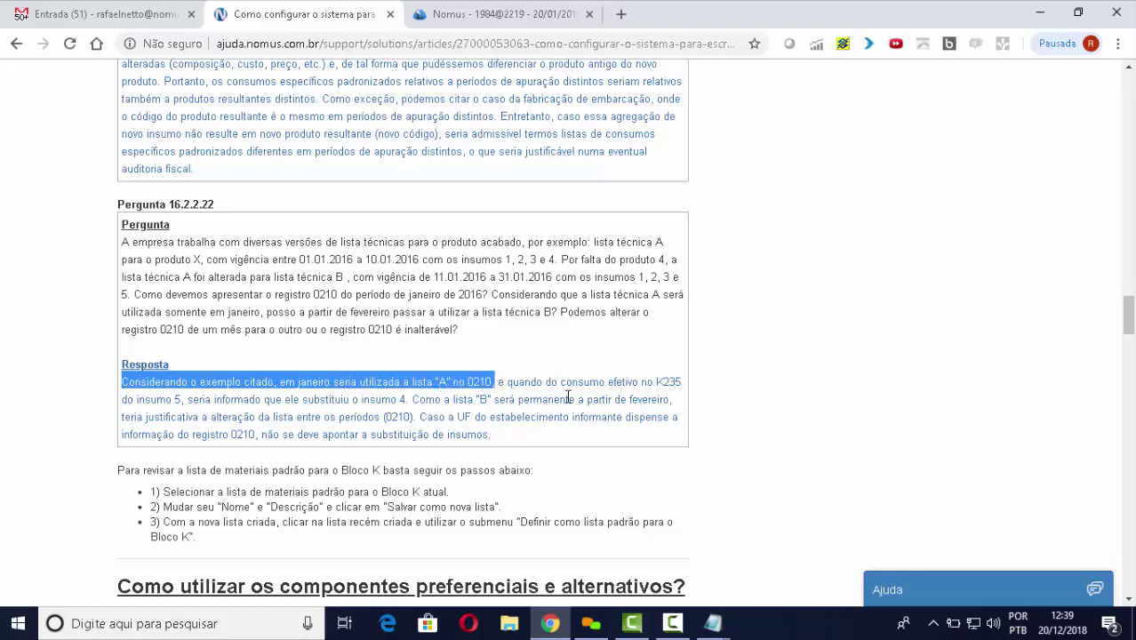
left_click(569, 383)
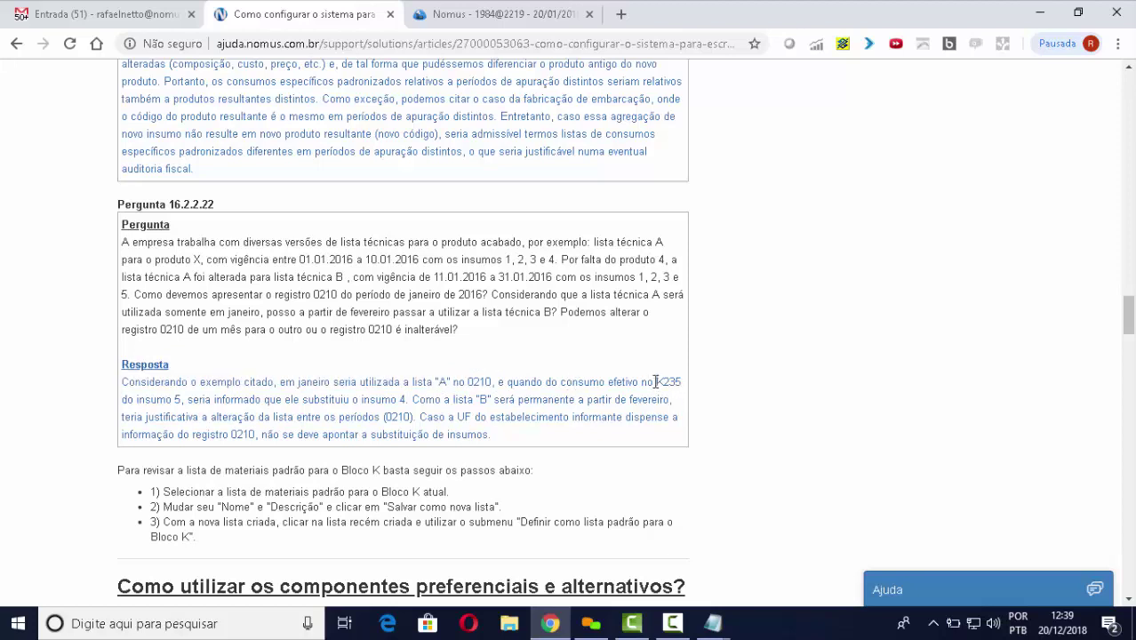
left_click_drag(654, 381, 681, 381)
left_click_drag(122, 399, 411, 401)
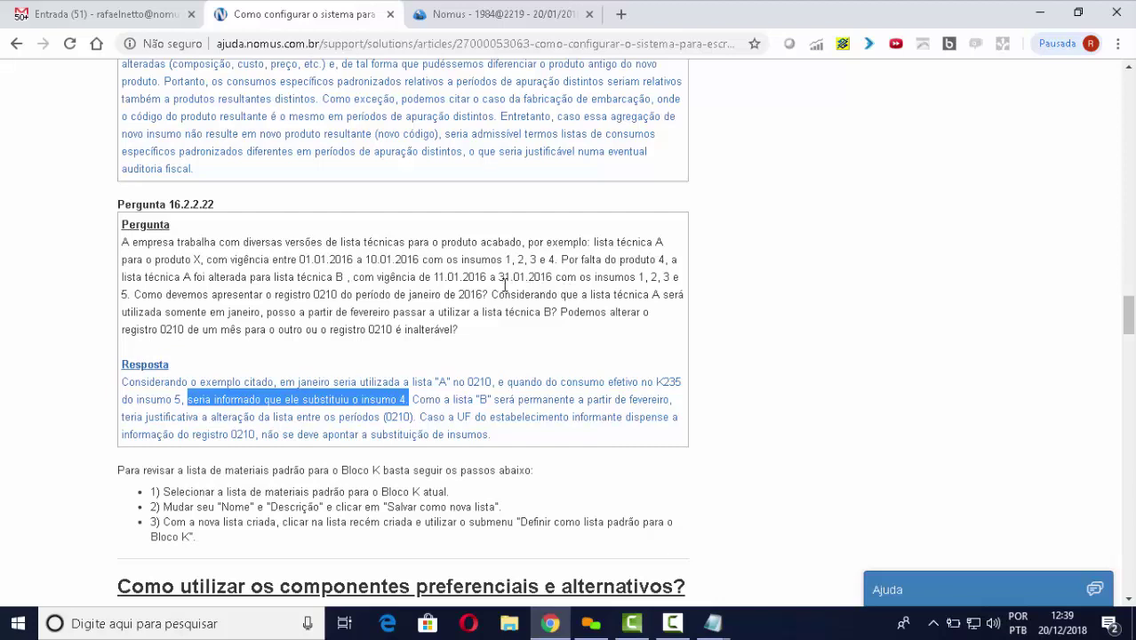
left_click_drag(557, 263, 550, 260)
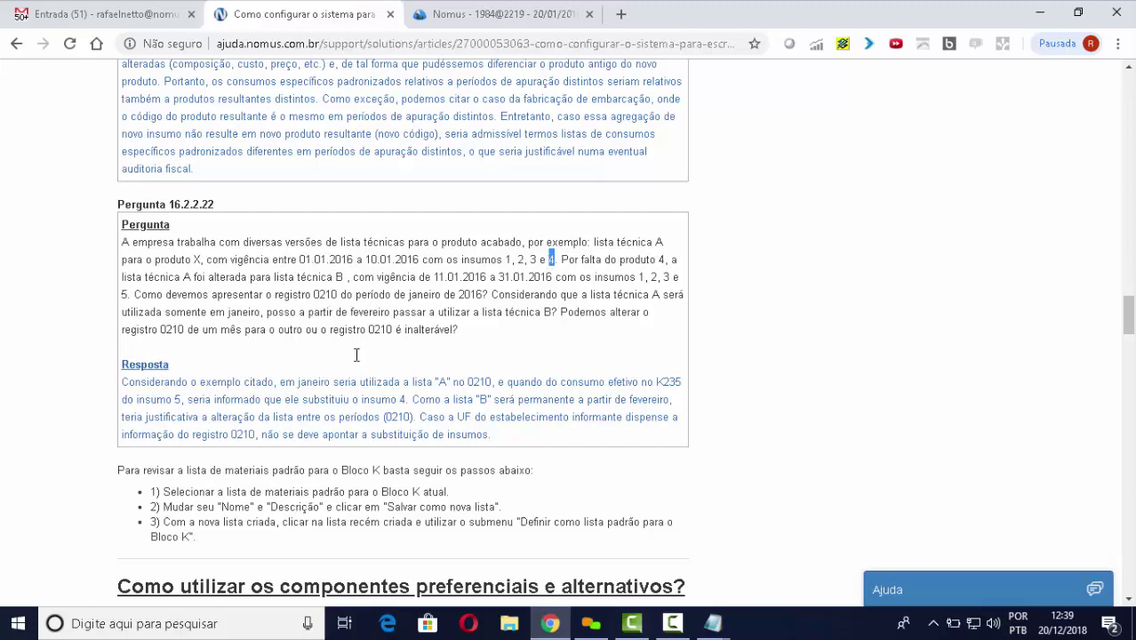
left_click_drag(413, 400, 512, 402)
left_click_drag(578, 404, 675, 403)
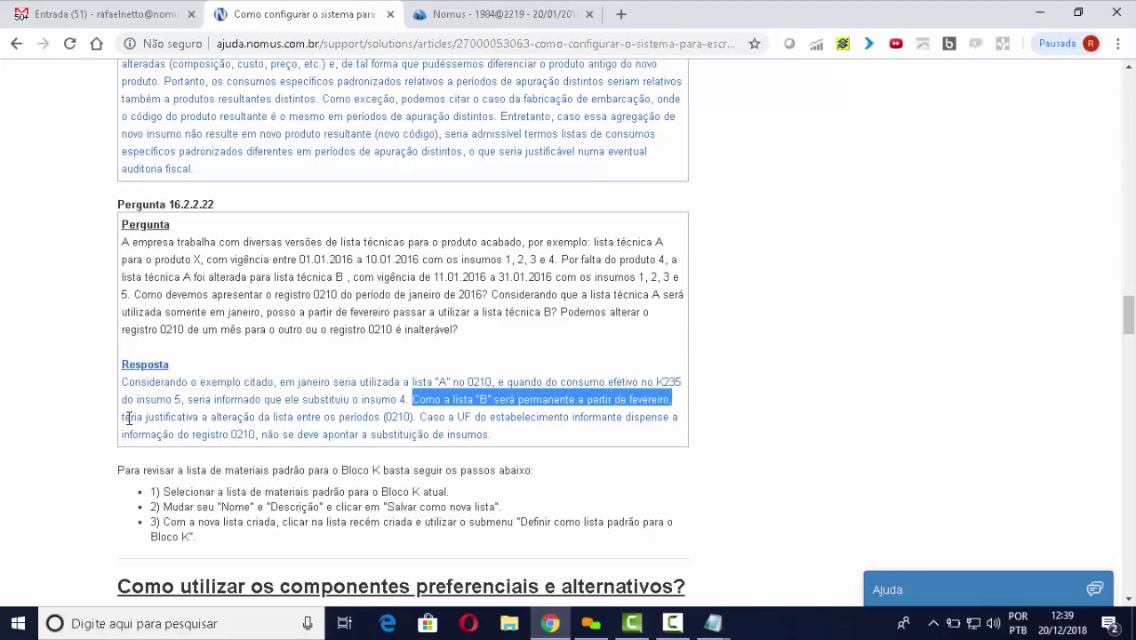
left_click_drag(121, 417, 669, 420)
left_click_drag(599, 419, 493, 437)
left_click(377, 417)
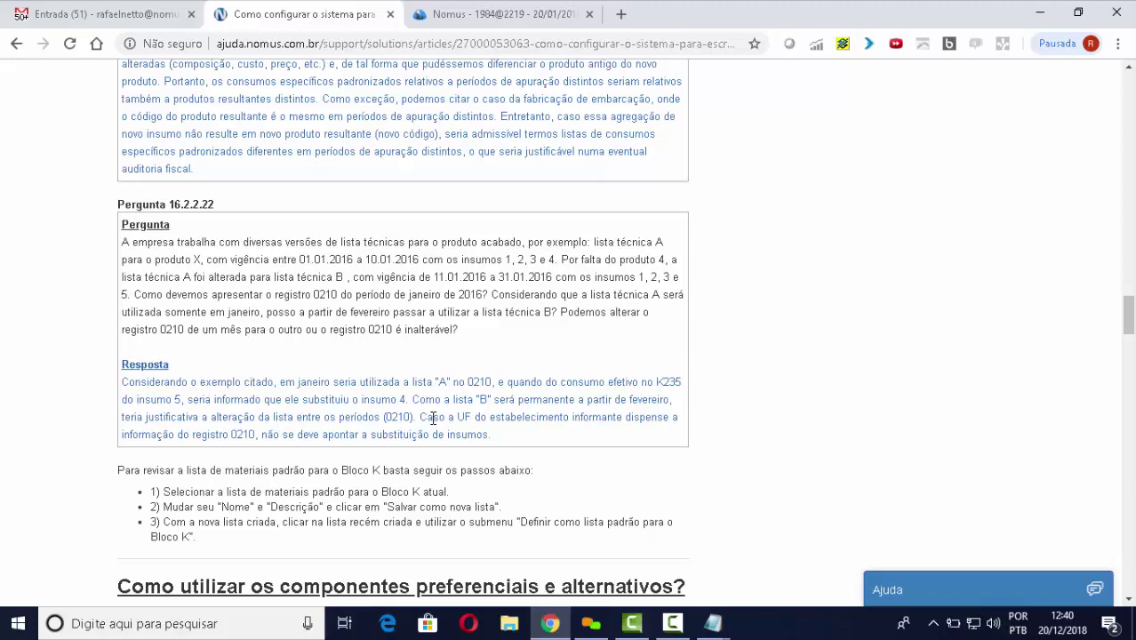
Check the details of material list 01 in the Nomus ERP and read the help article's steps for revising the Bloco K standard list
left_click(528, 14)
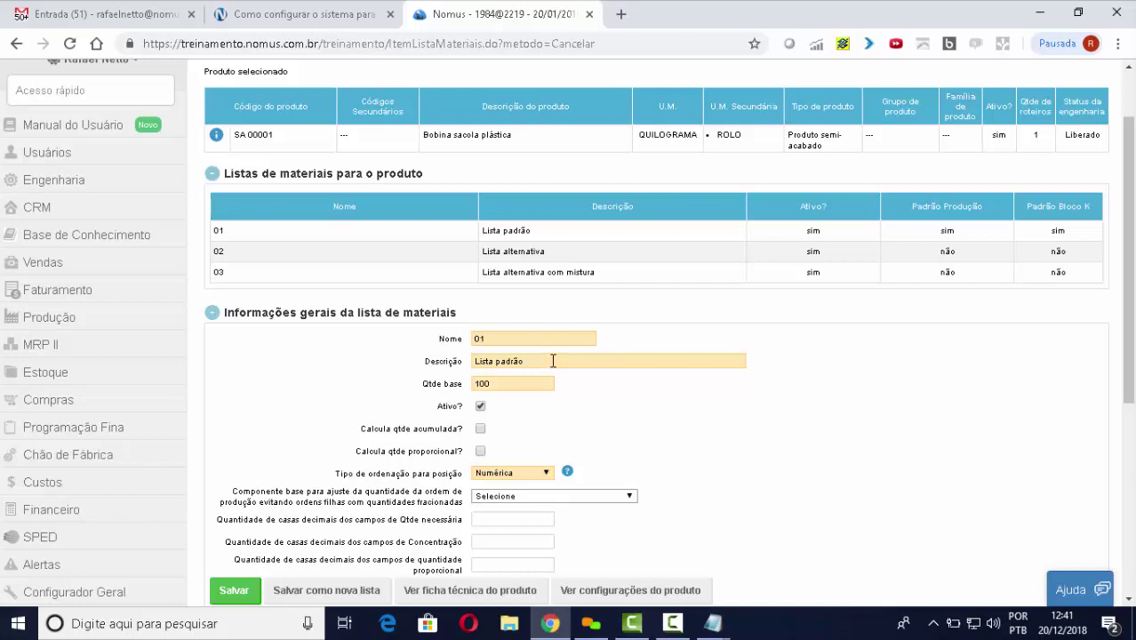
left_click(552, 360)
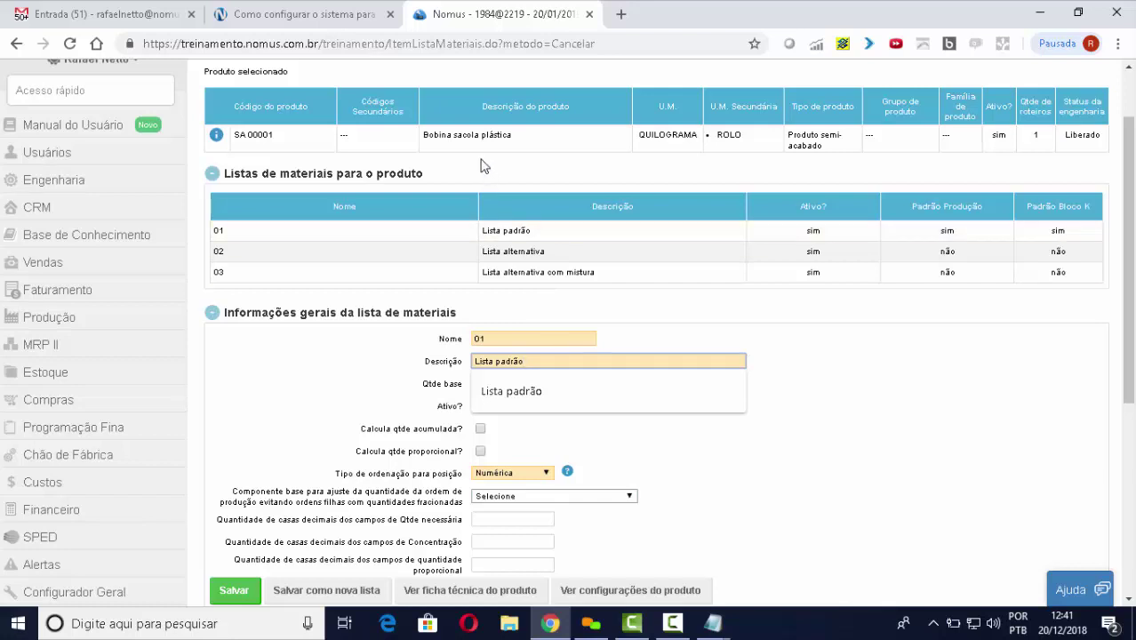
left_click(318, 19)
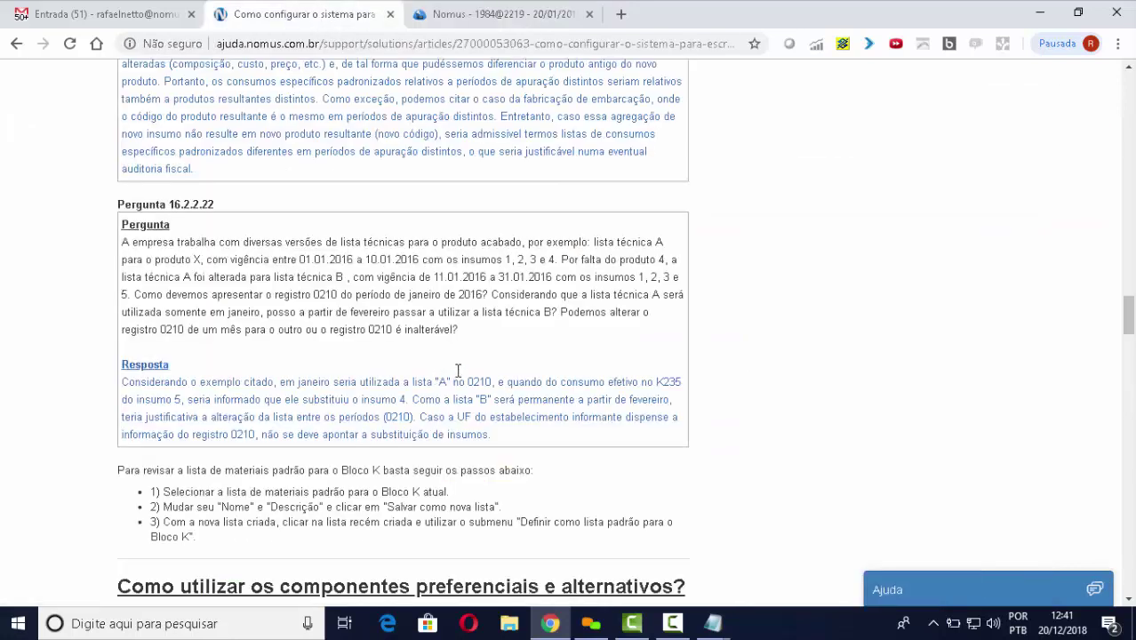
scroll(476, 395, "down", 1)
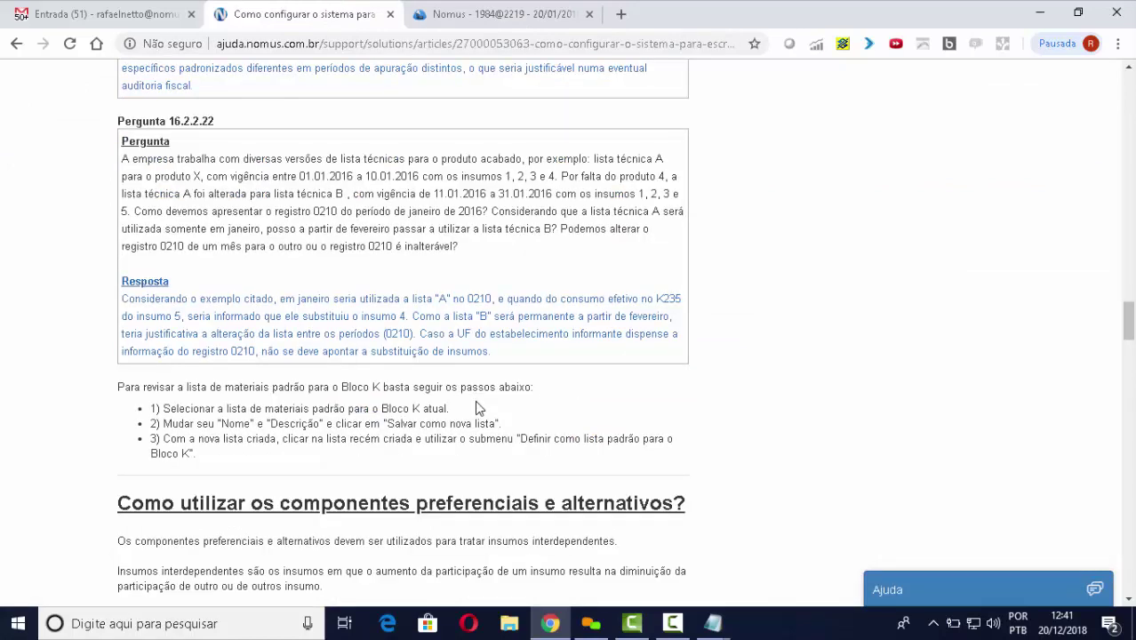
scroll(474, 407, "down", 1)
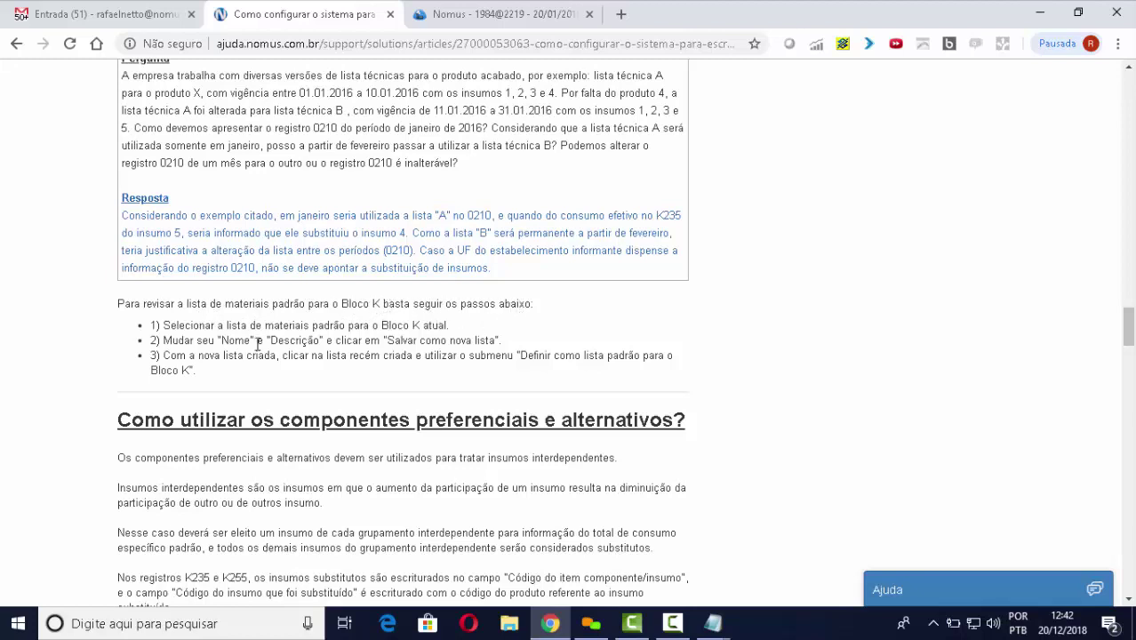
left_click_drag(164, 328, 454, 329)
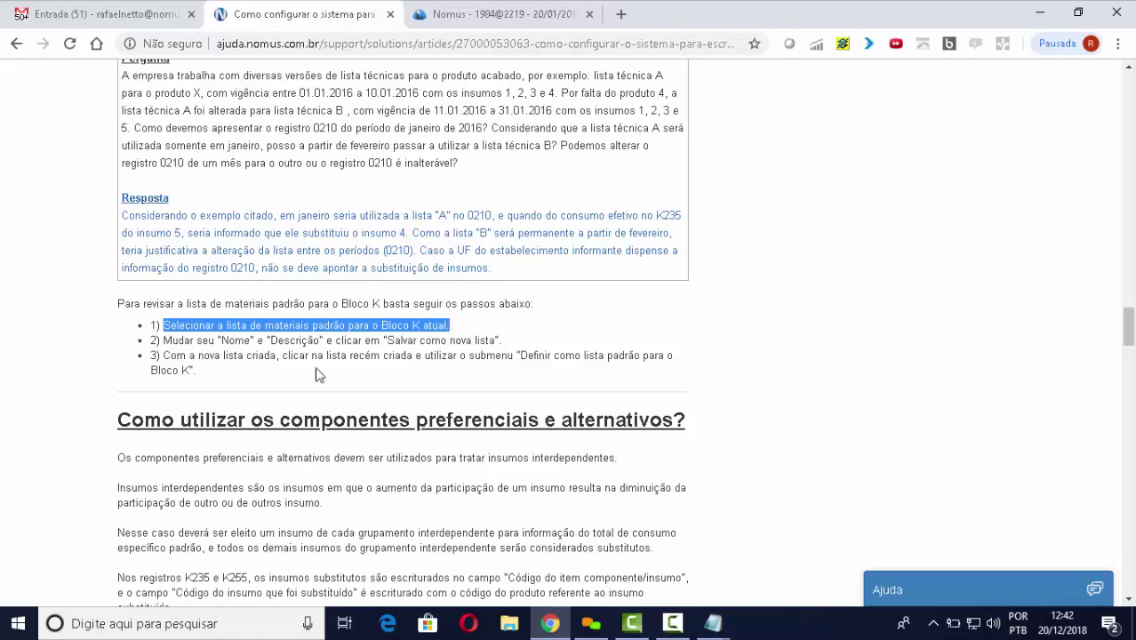
left_click(231, 374)
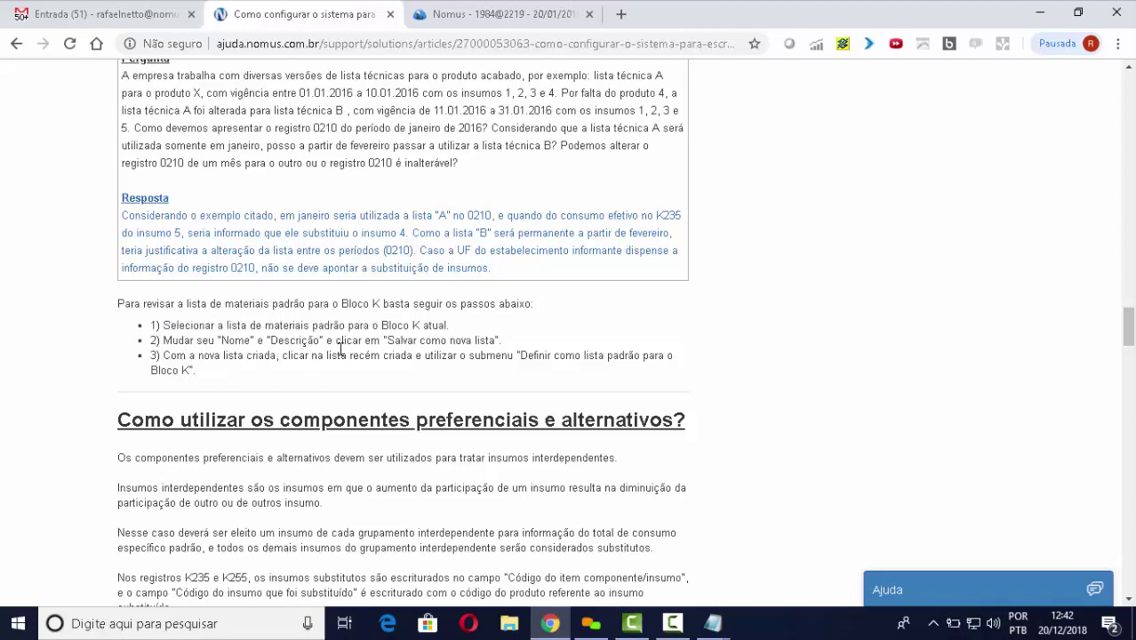
left_click_drag(335, 342, 506, 343)
left_click(256, 377)
left_click_drag(521, 356, 196, 371)
Switch to the Nomus ERP, select material list 01 of Bobina sacola plástica and set its name to 04
left_click(511, 16)
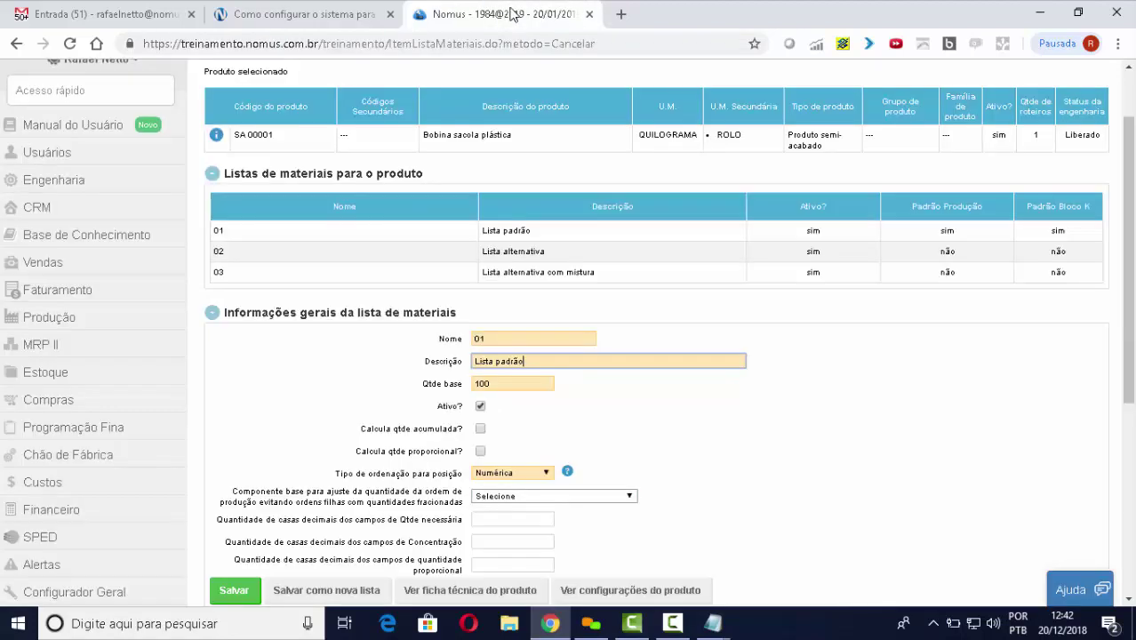
left_click(507, 233)
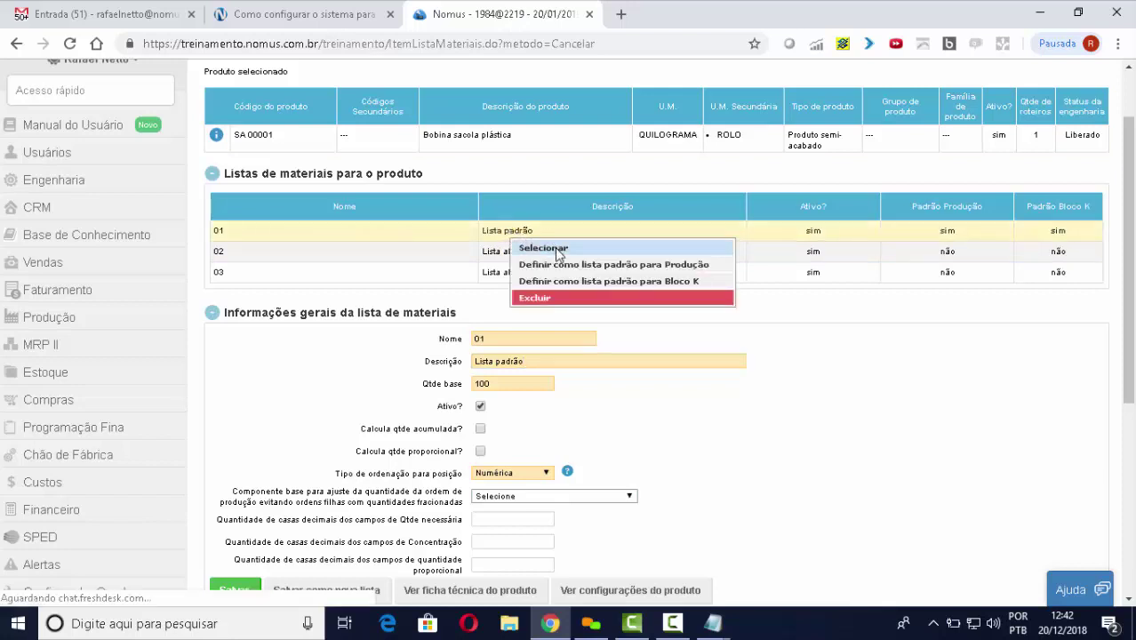
left_click(525, 246)
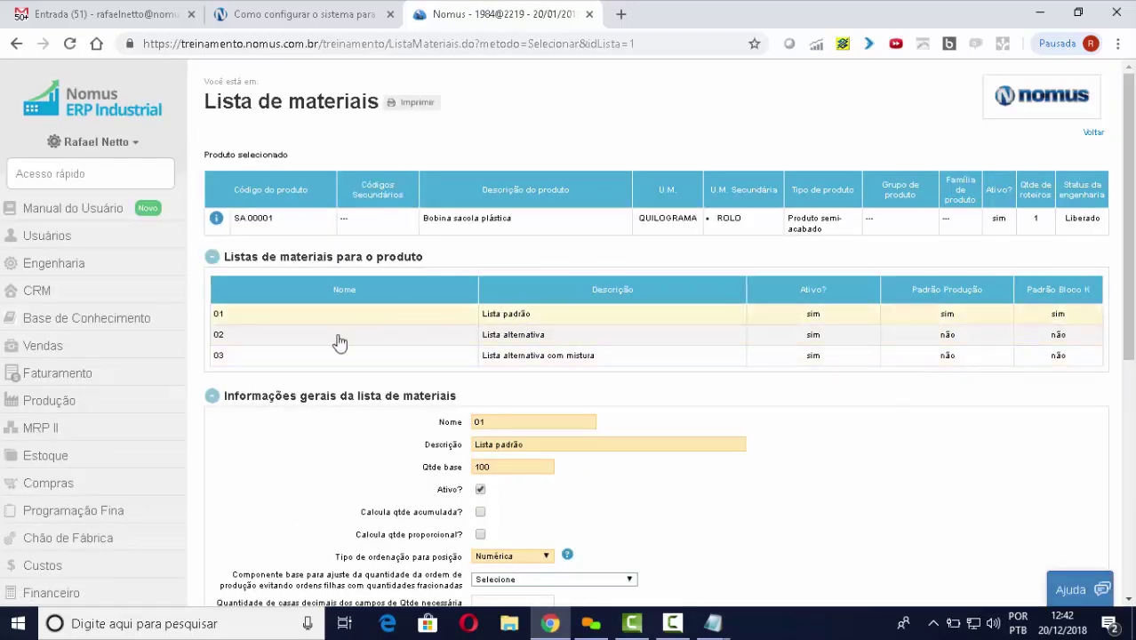
left_click(539, 423)
key("BackSpace")
type("4")
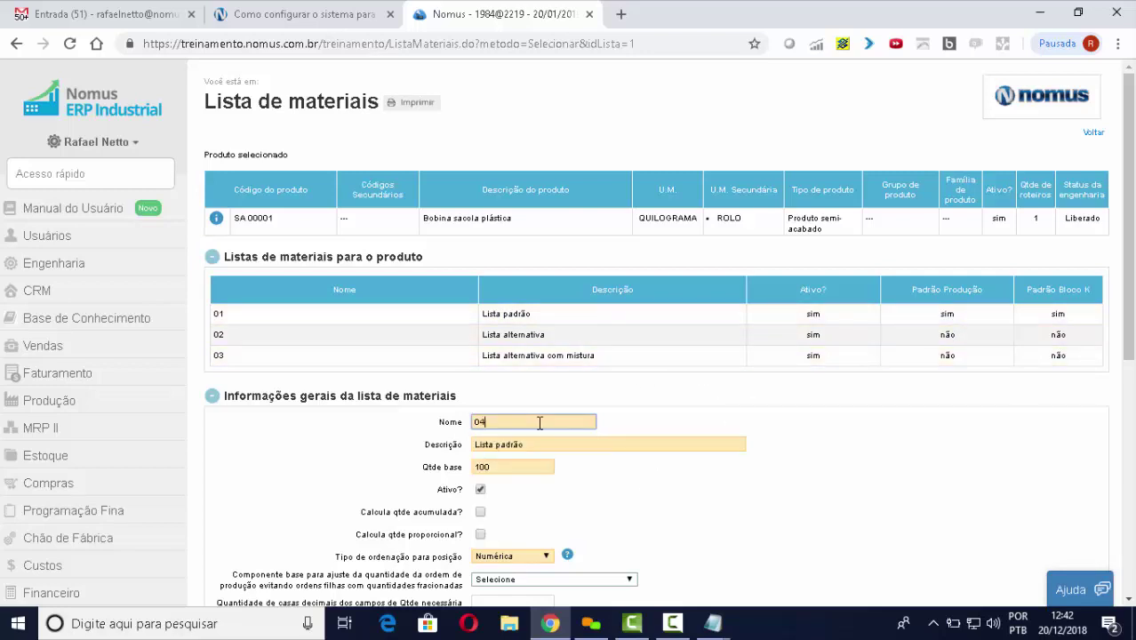
Set the description to "Lista alternativa 02/2019" and save it as a new material list
left_click(553, 445)
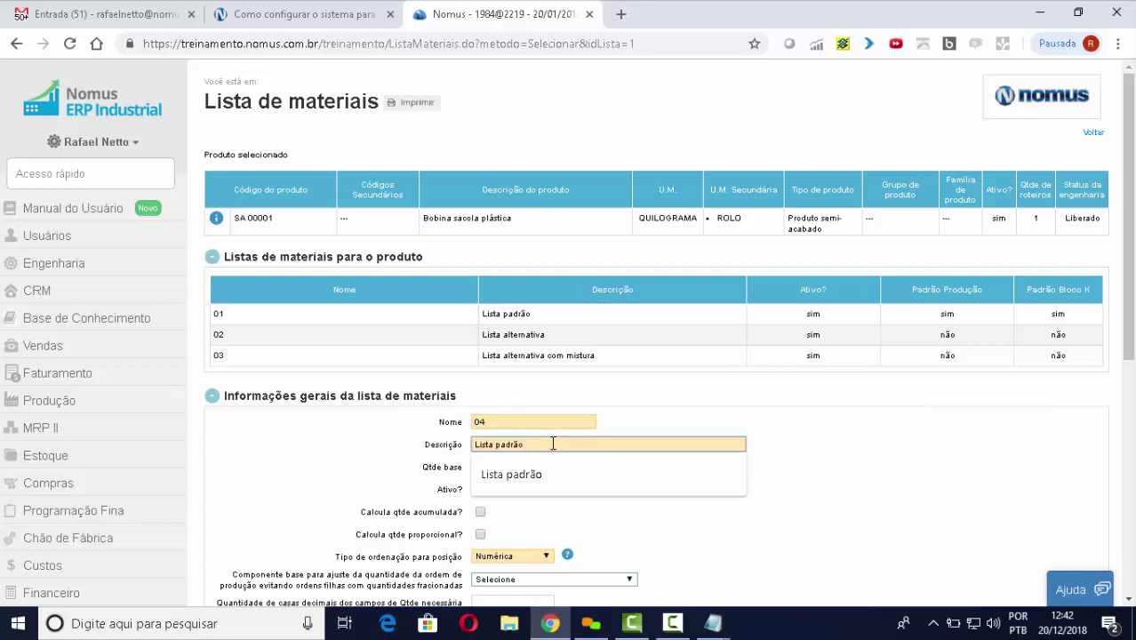
key("BackSpace")
key("BackSpace")
key("BackSpace")
key("BackSpace")
key("BackSpace")
key("BackSpace")
type("alt")
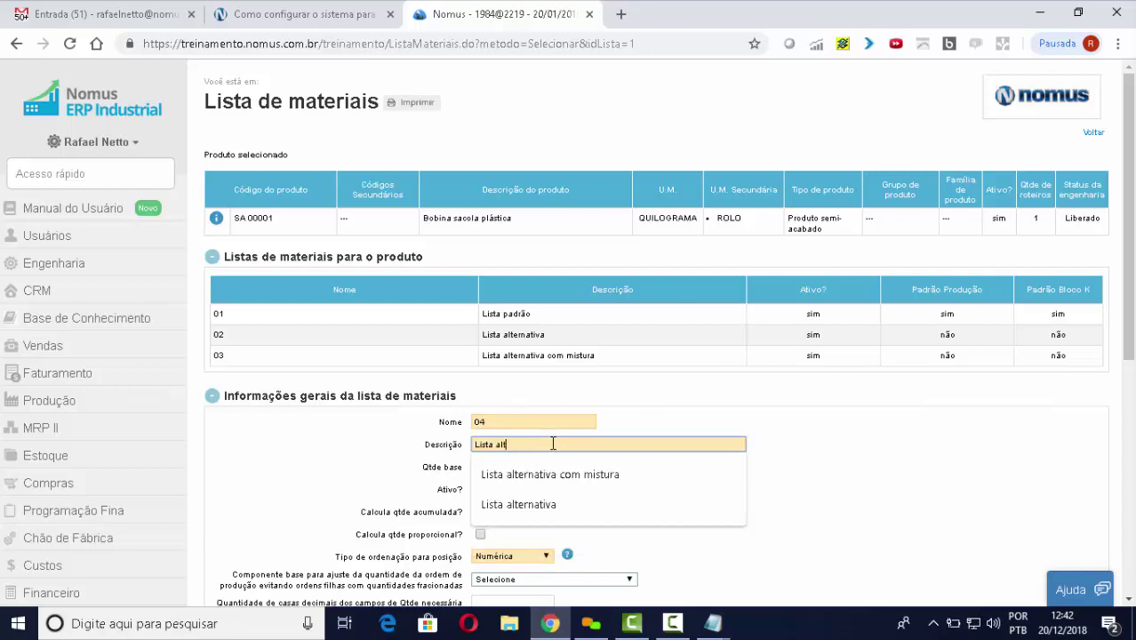
type("ernativa ")
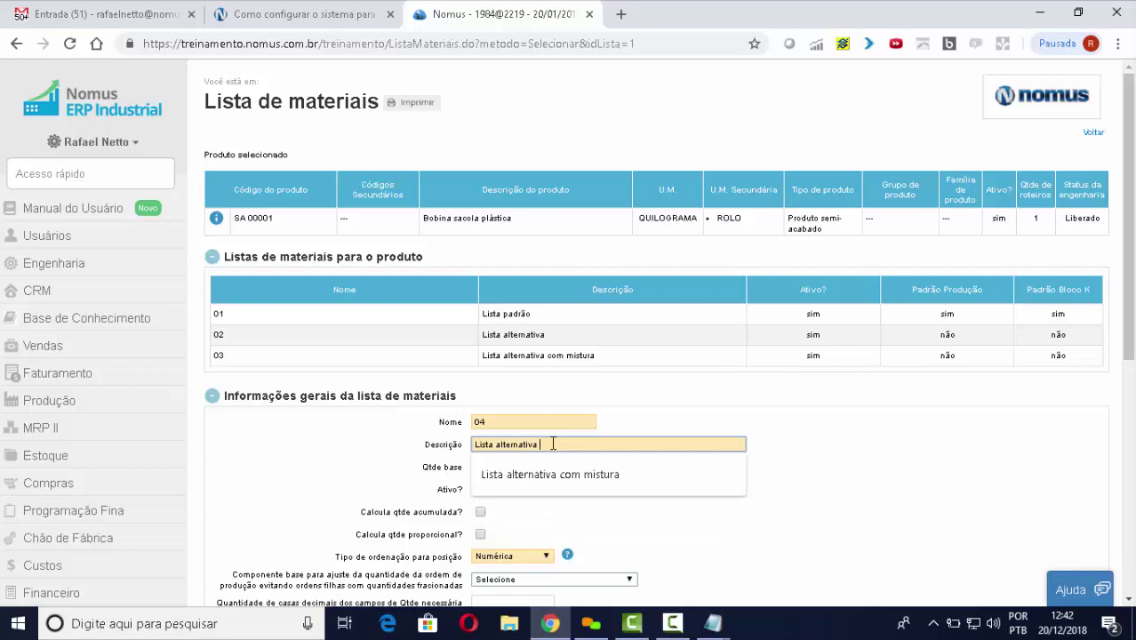
type("02")
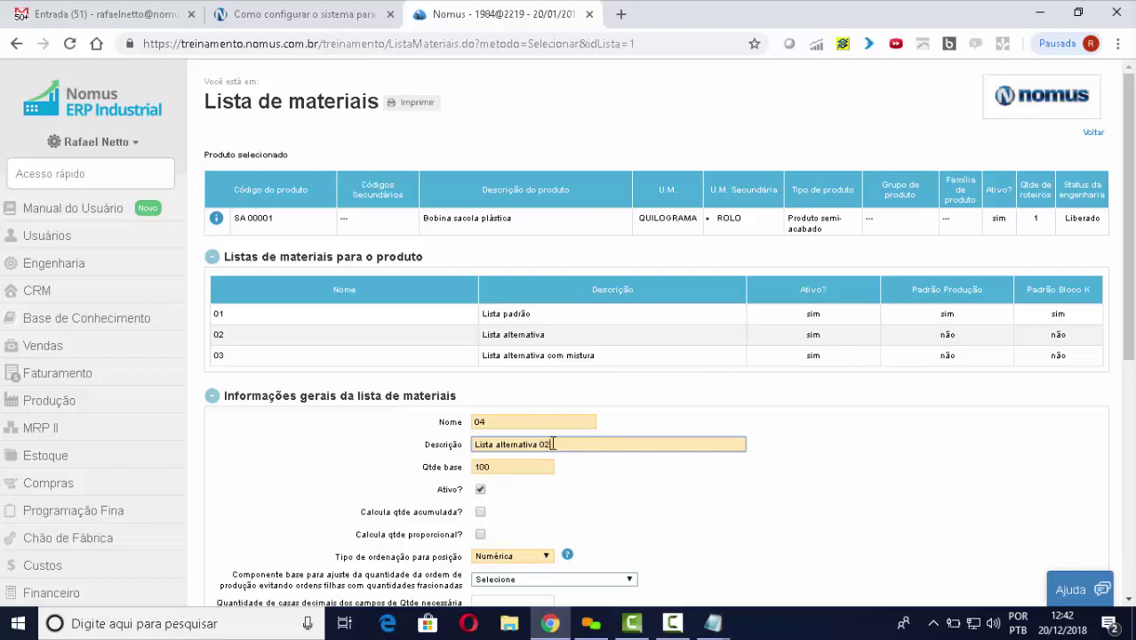
type("/2019")
scroll(666, 416, "down", 2)
left_click(329, 514)
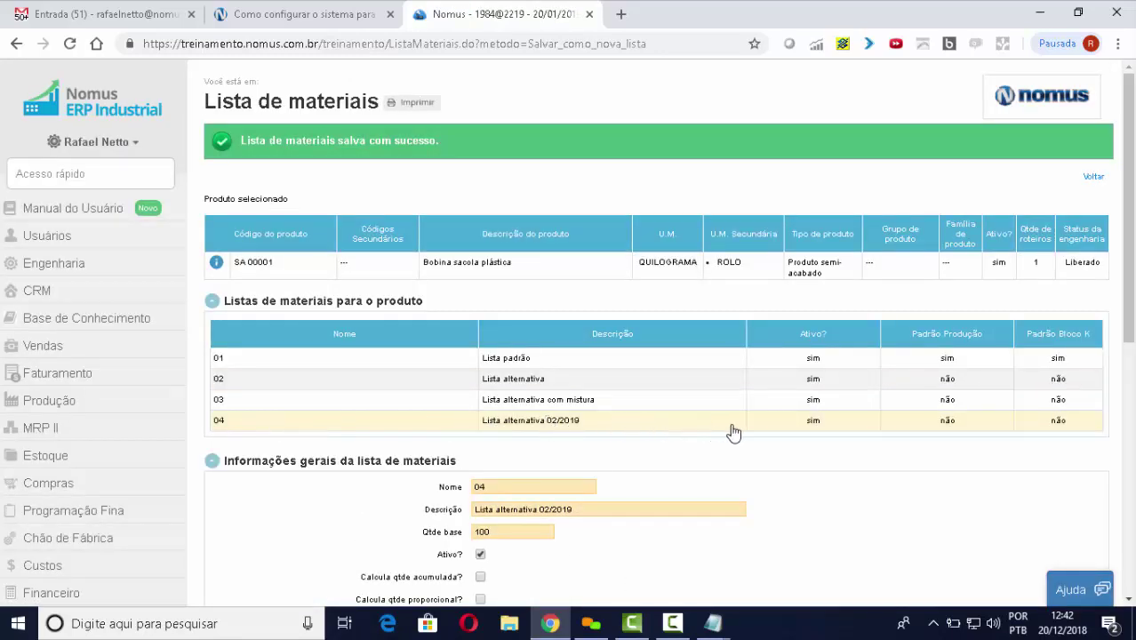
Show the actions available for list 04, including defining it as the Bloco K standard, and return to the help article
left_click(575, 431)
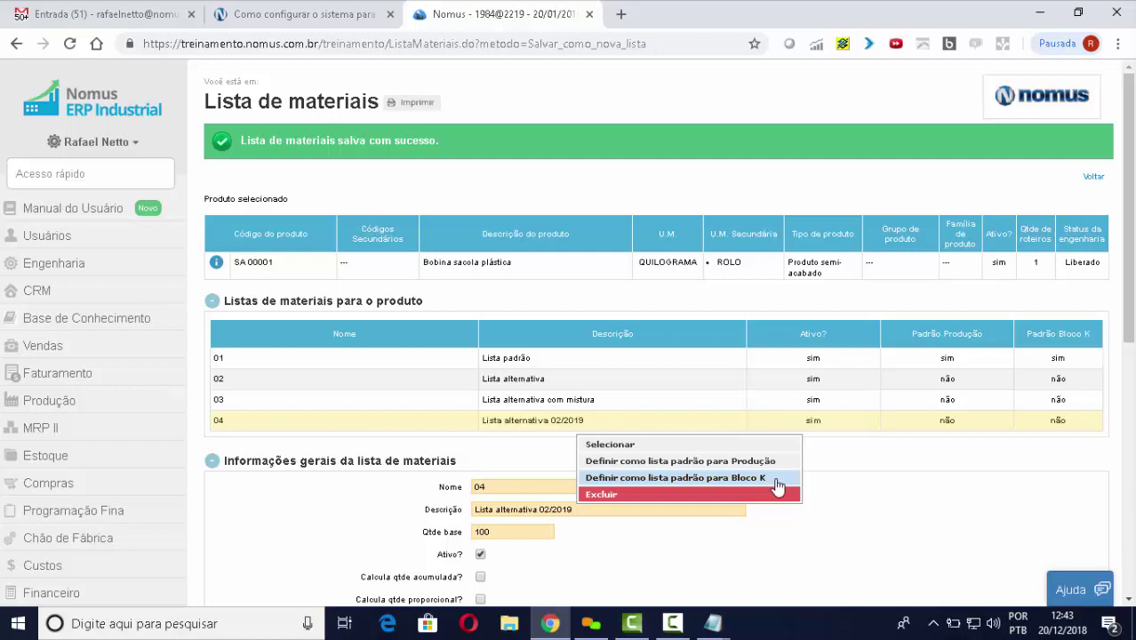
left_click(881, 455)
left_click(336, 22)
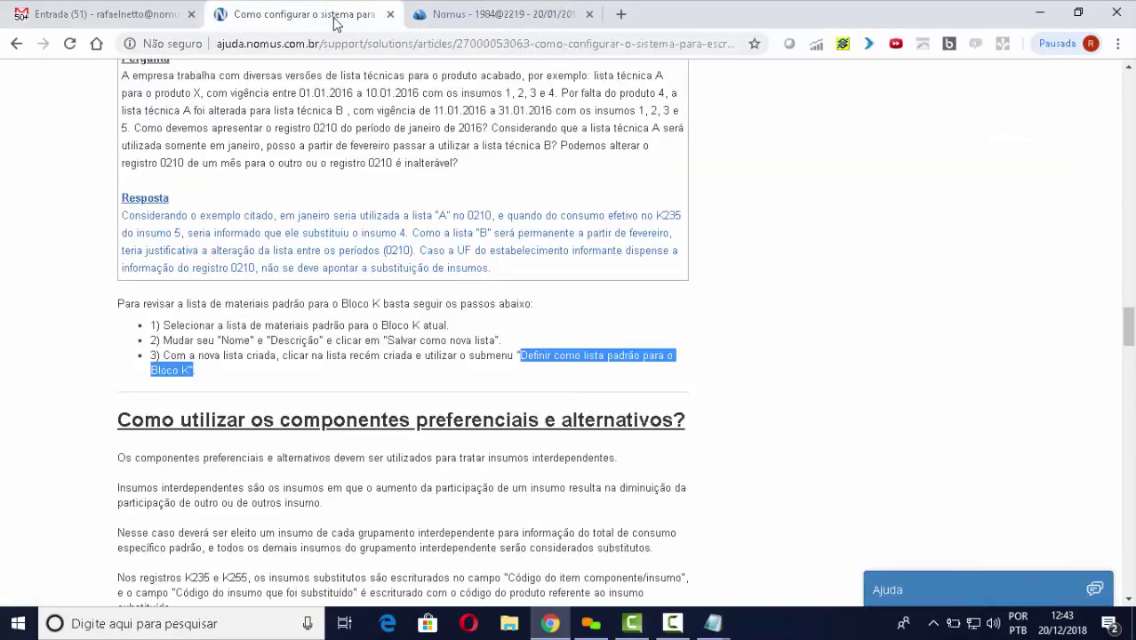
Read the article's explanation of preferential and alternative components and how one input is elected per interdependent group
scroll(793, 304, "down", 2)
scroll(794, 304, "down", 2)
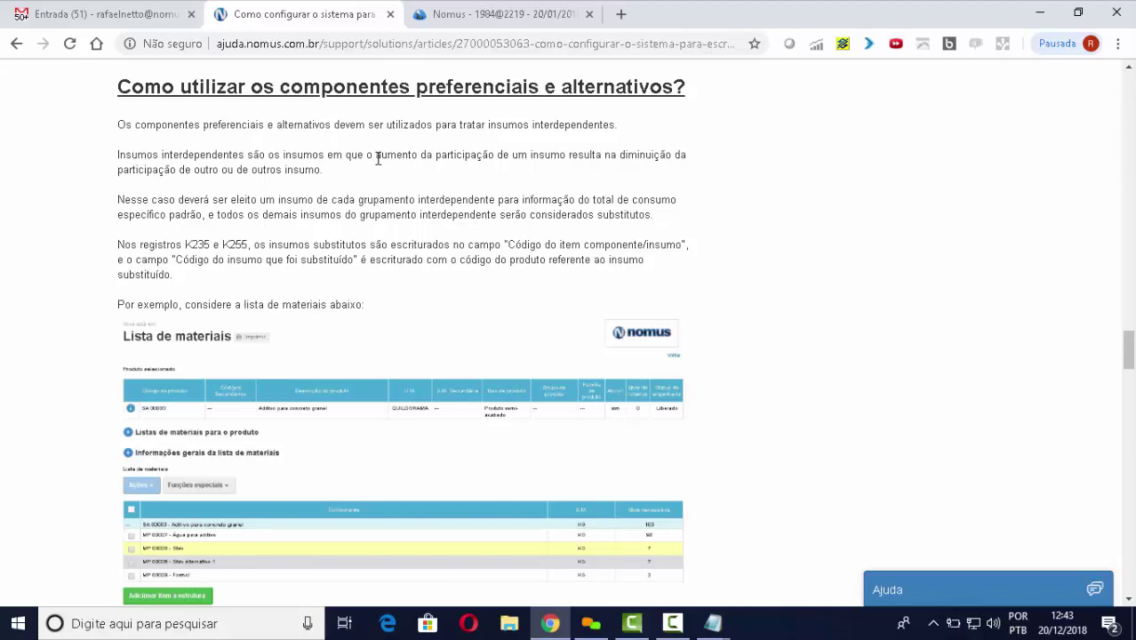
left_click_drag(378, 157, 693, 168)
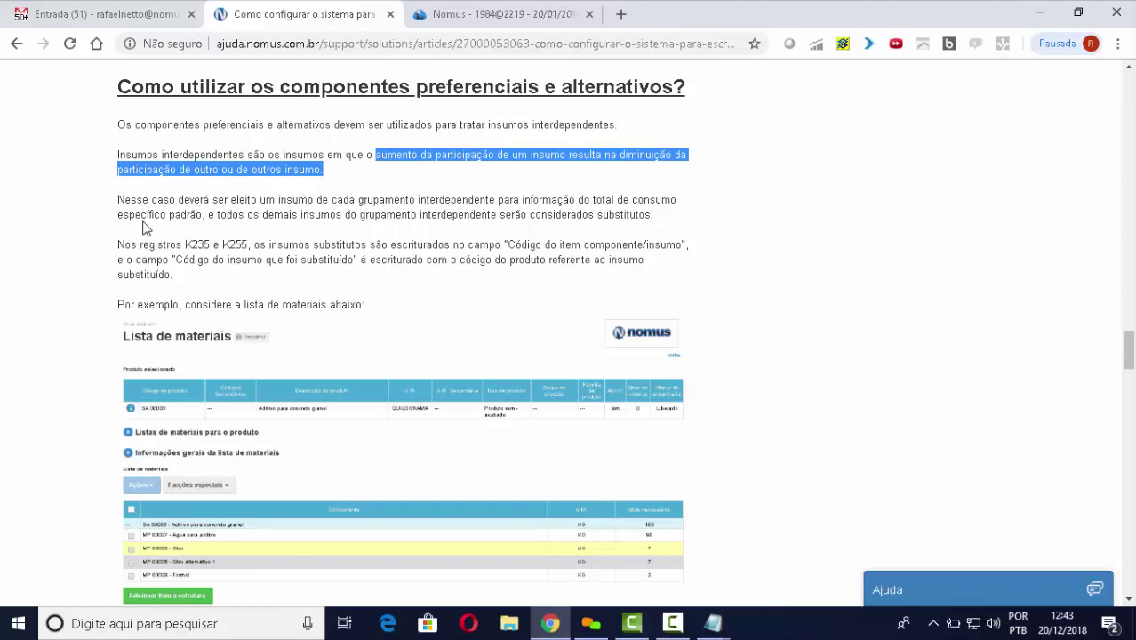
left_click_drag(118, 201, 638, 213)
left_click(503, 209)
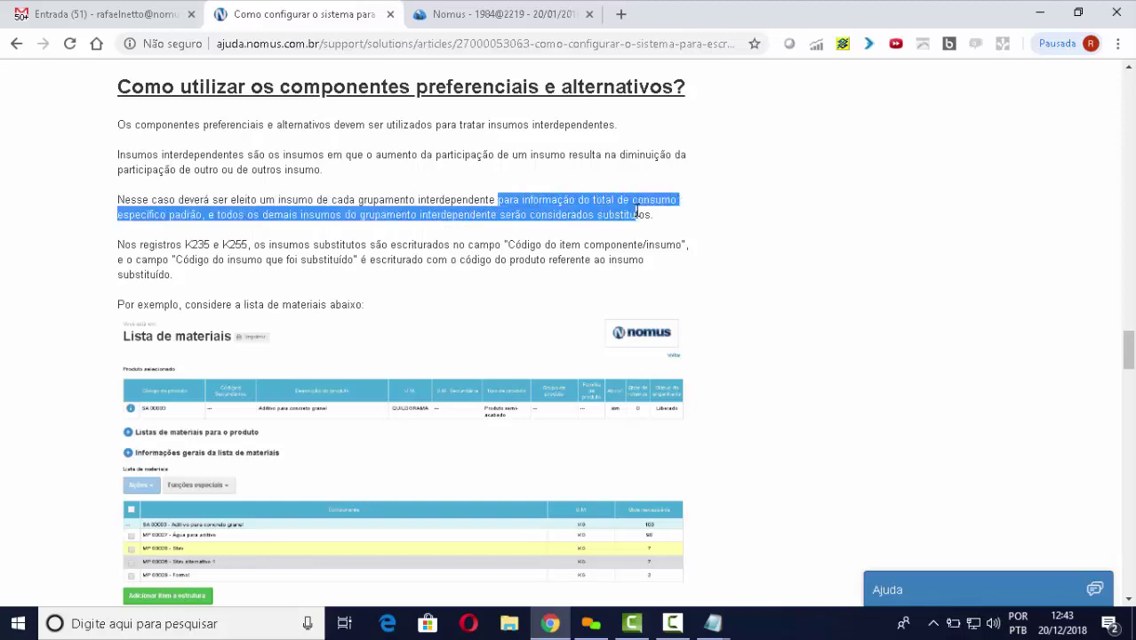
left_click(302, 260)
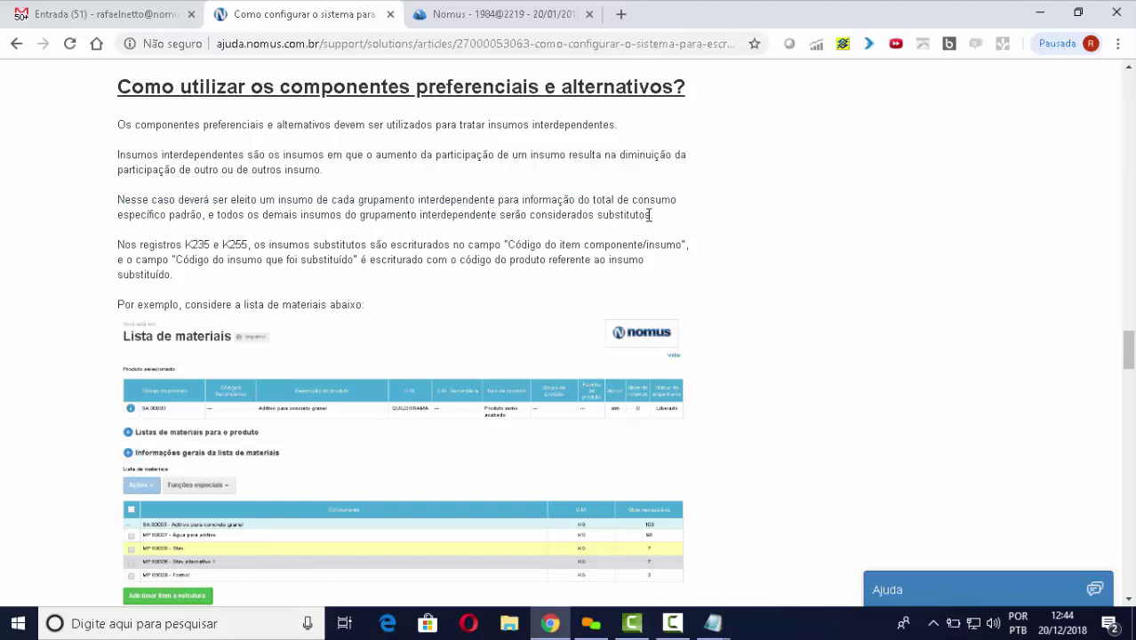
Read how substitute inputs are recorded in the K235 and K255 fields and view the example material list
scroll(626, 220, "down", 1)
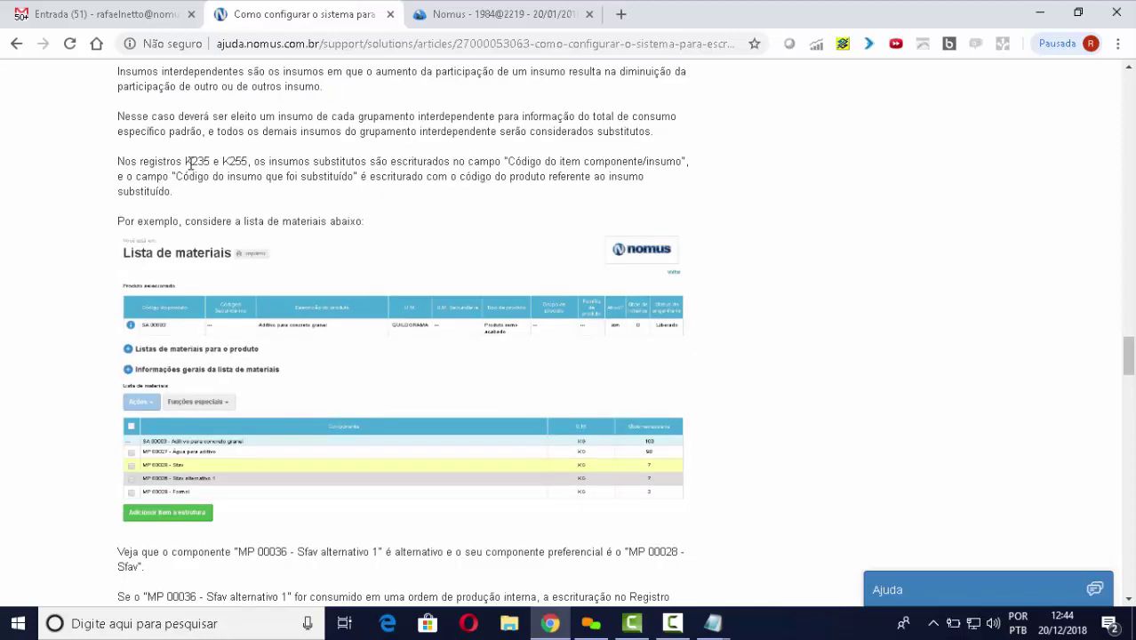
left_click_drag(187, 161, 252, 160)
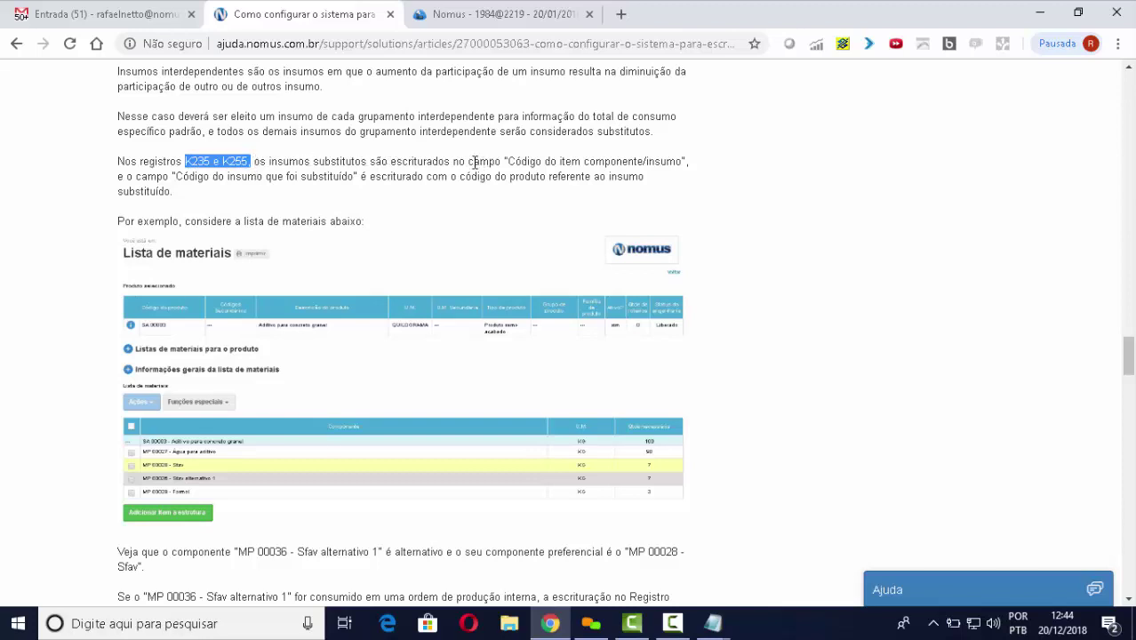
left_click_drag(509, 162, 679, 161)
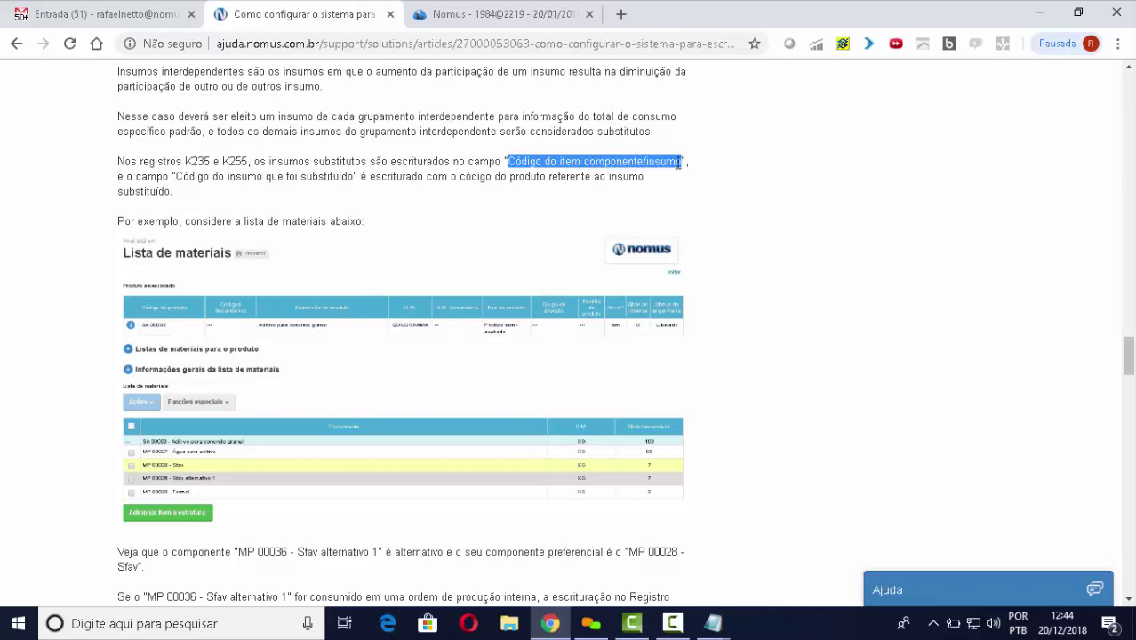
left_click(177, 177)
left_click_drag(178, 179, 352, 175)
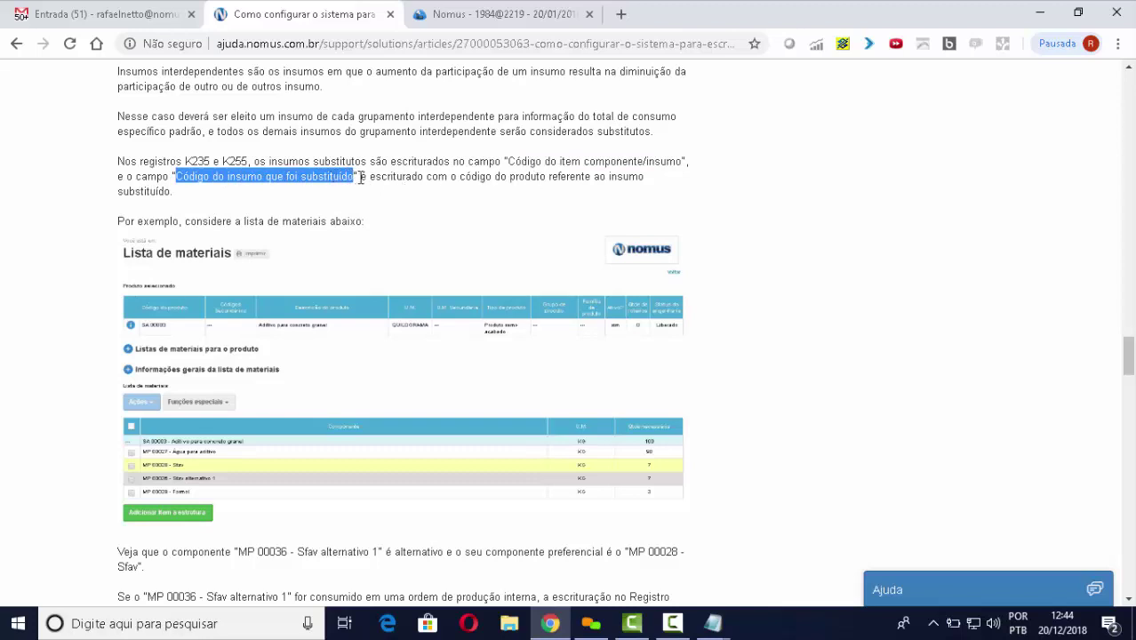
left_click_drag(362, 178, 380, 195)
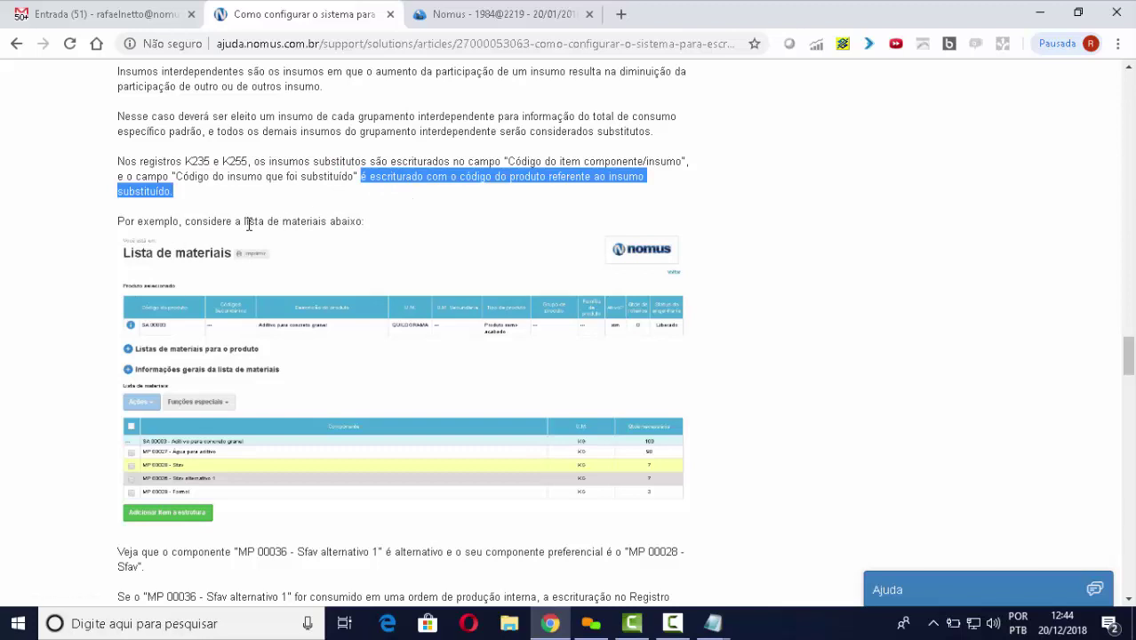
scroll(382, 334, "down", 1)
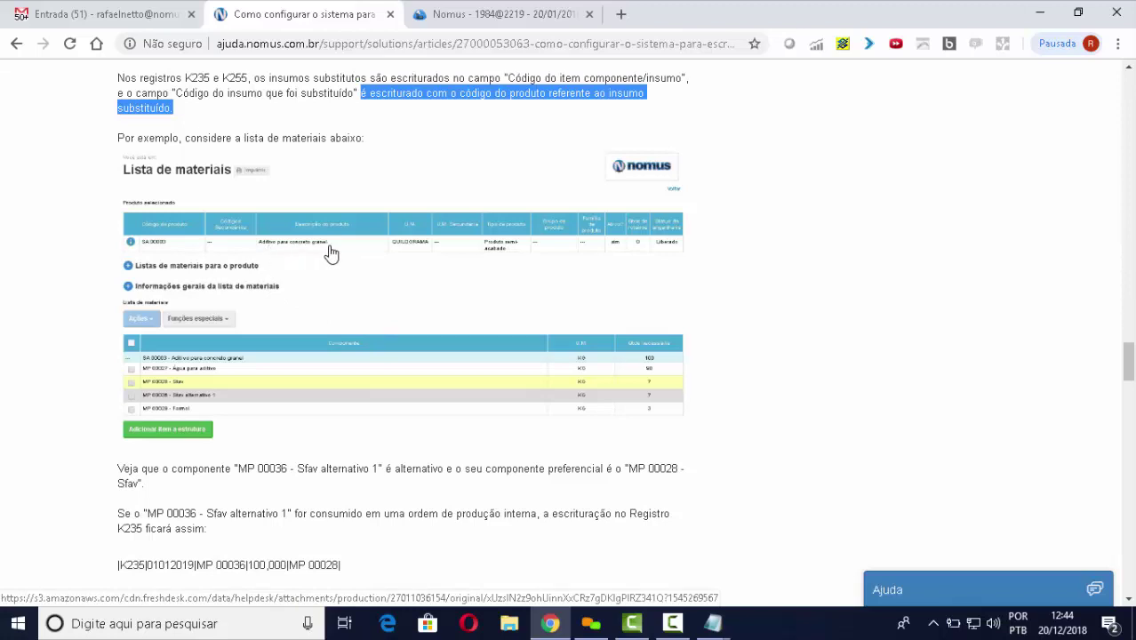
scroll(435, 260, "down", 1)
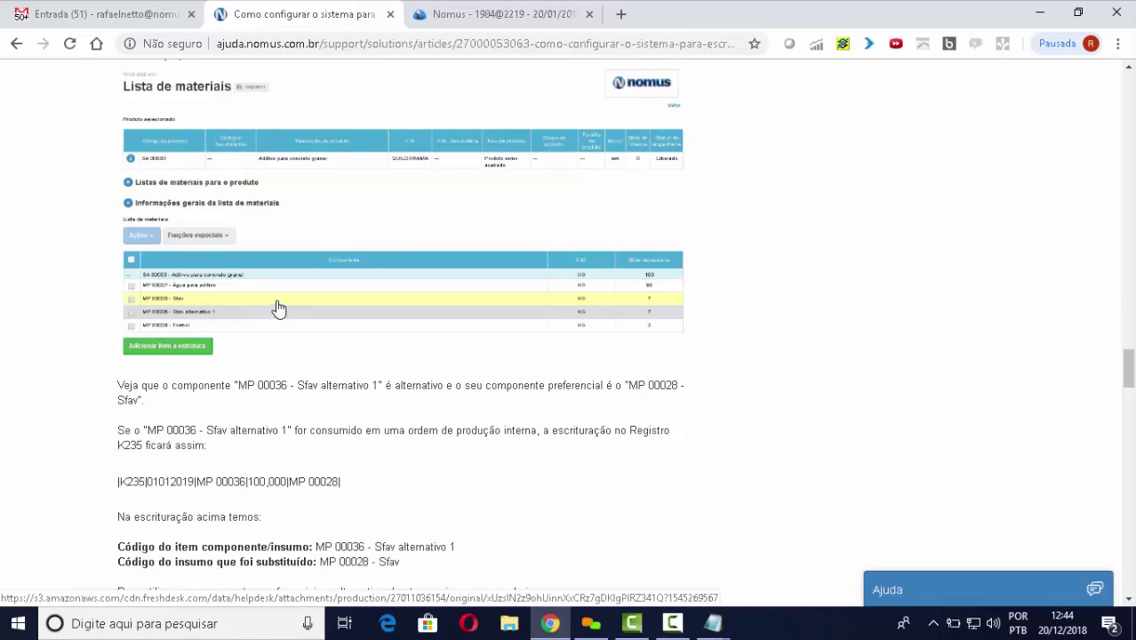
Switch to the Nomus ERP, open the Produtos page and search for products with the description "aditivo"
left_click(503, 21)
left_click(133, 178)
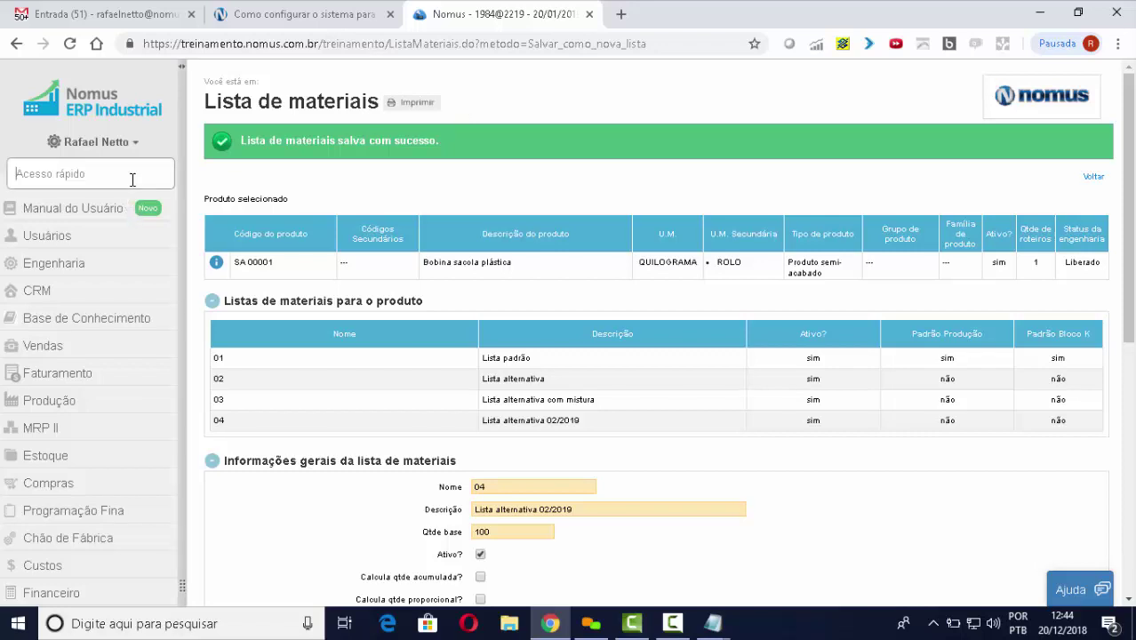
type("produ")
key("Return")
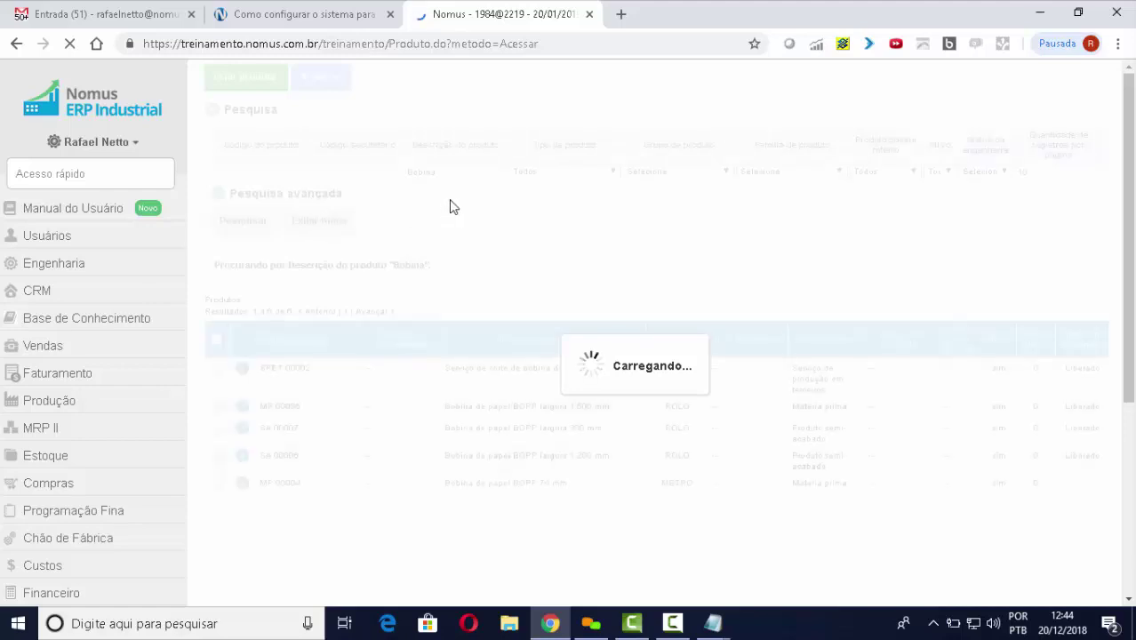
left_click(452, 231)
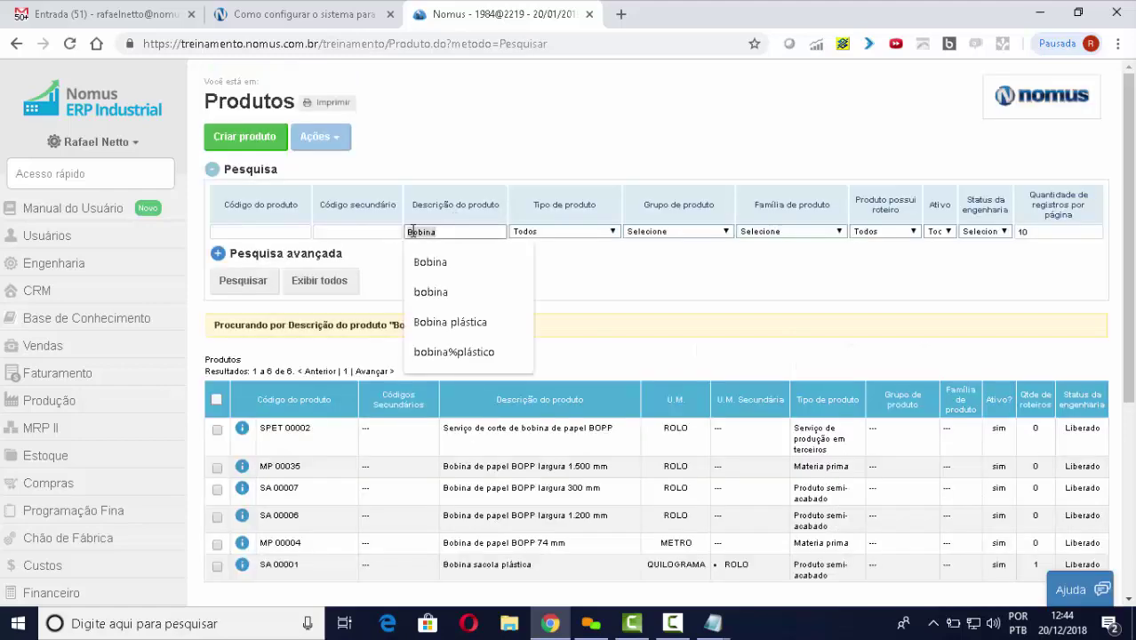
key("BackSpace")
type("aditivo")
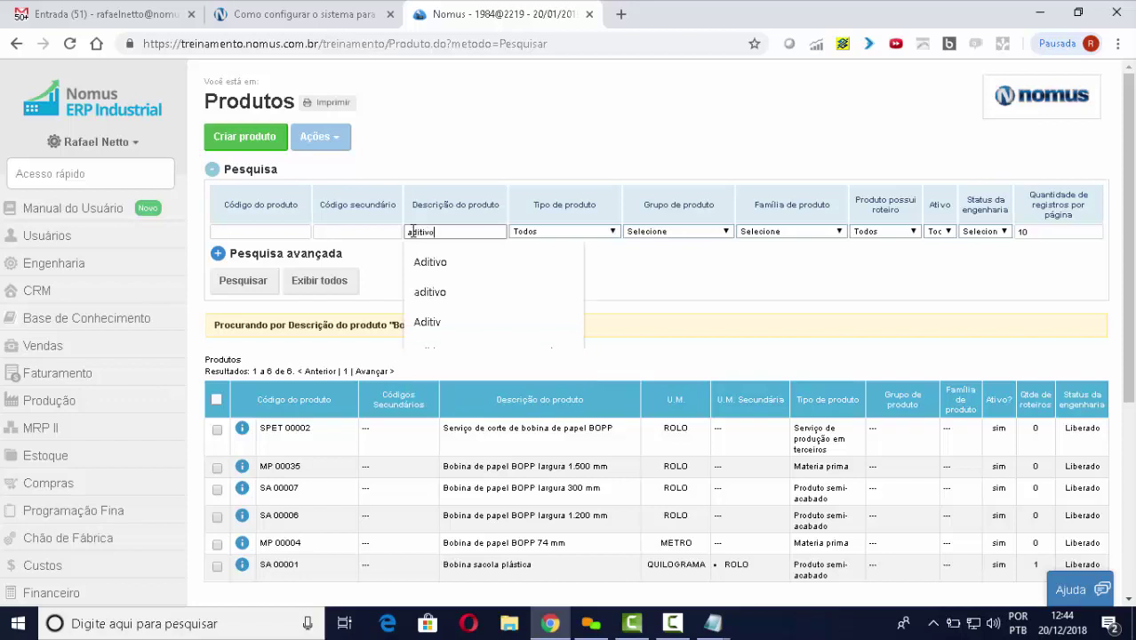
key("Return")
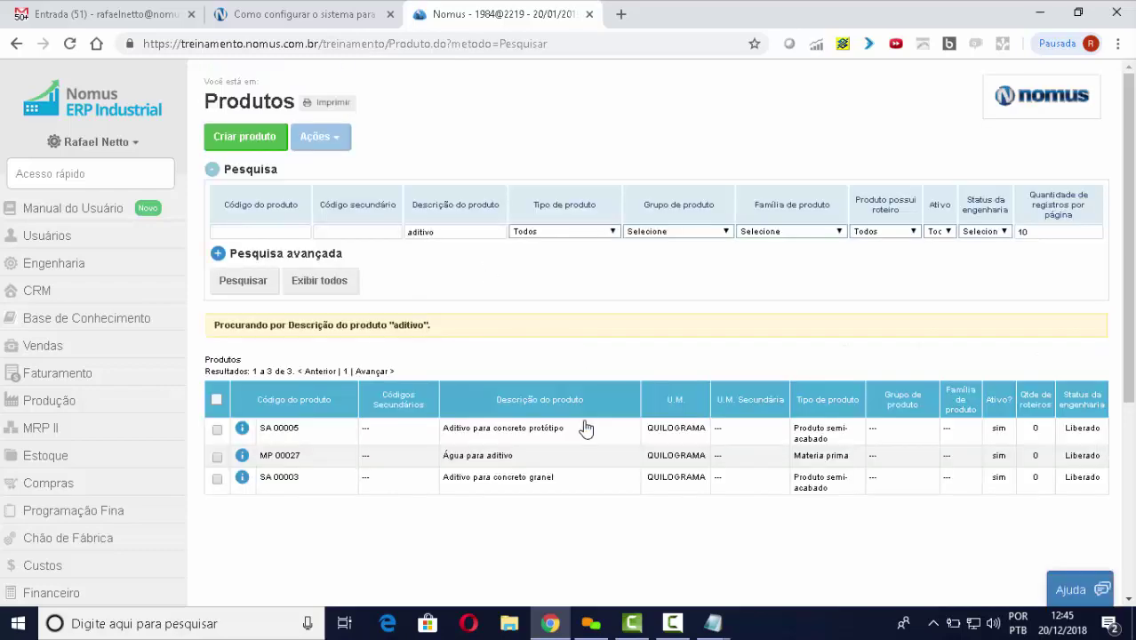
Open the material list of SA 00003 - Aditivo para concreto granel and examine its preferential and alternative components
left_click(583, 477)
scroll(622, 454, "down", 3)
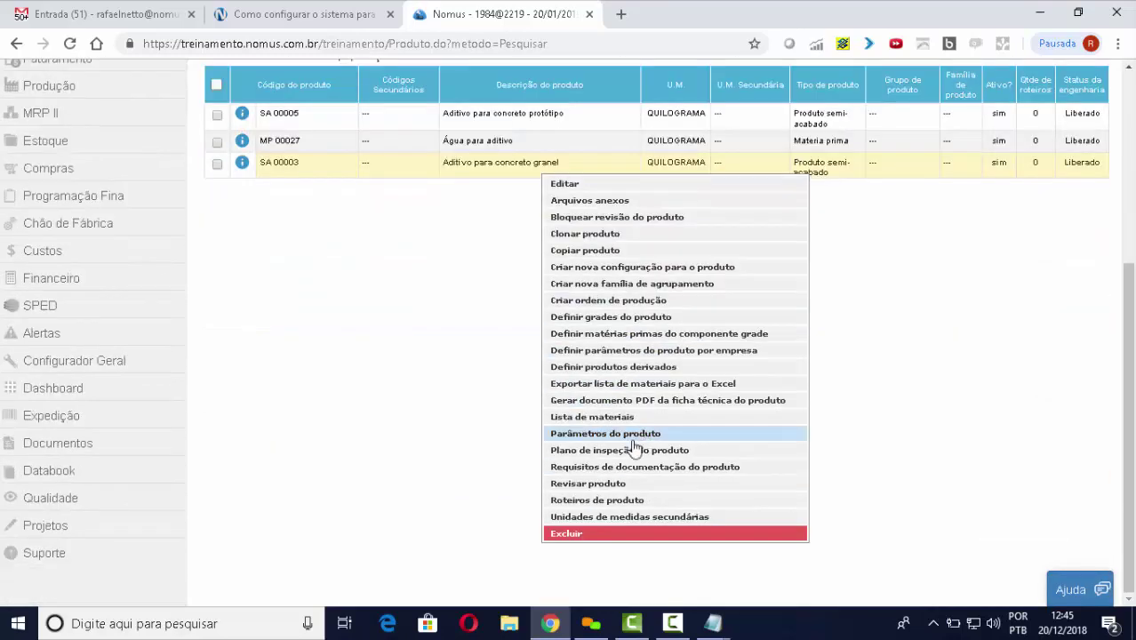
left_click(616, 416)
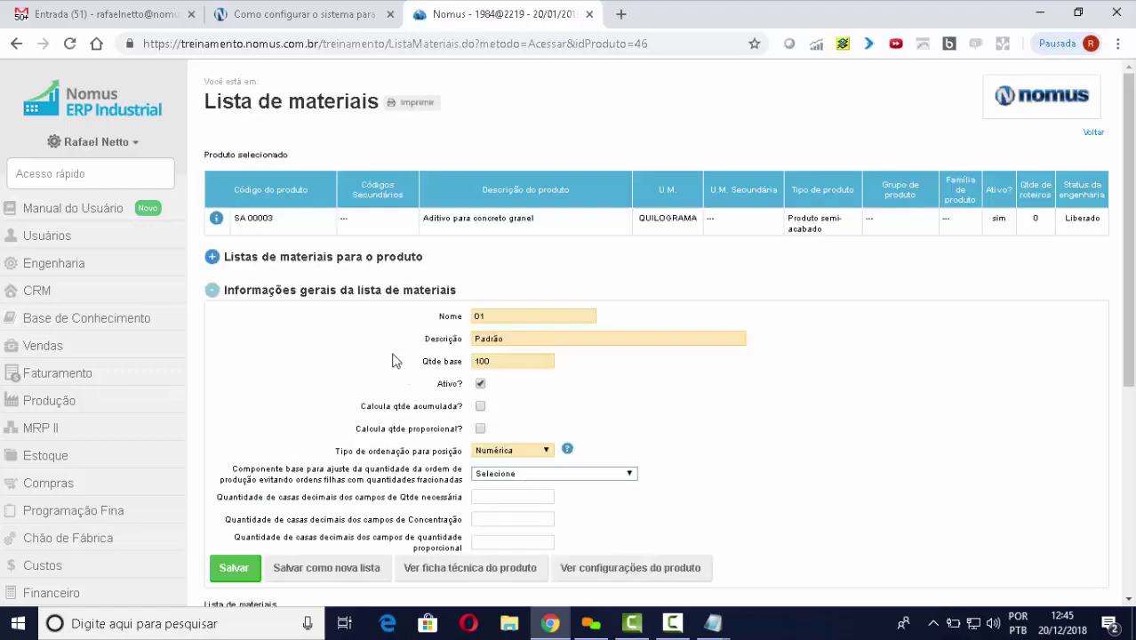
left_click(211, 258)
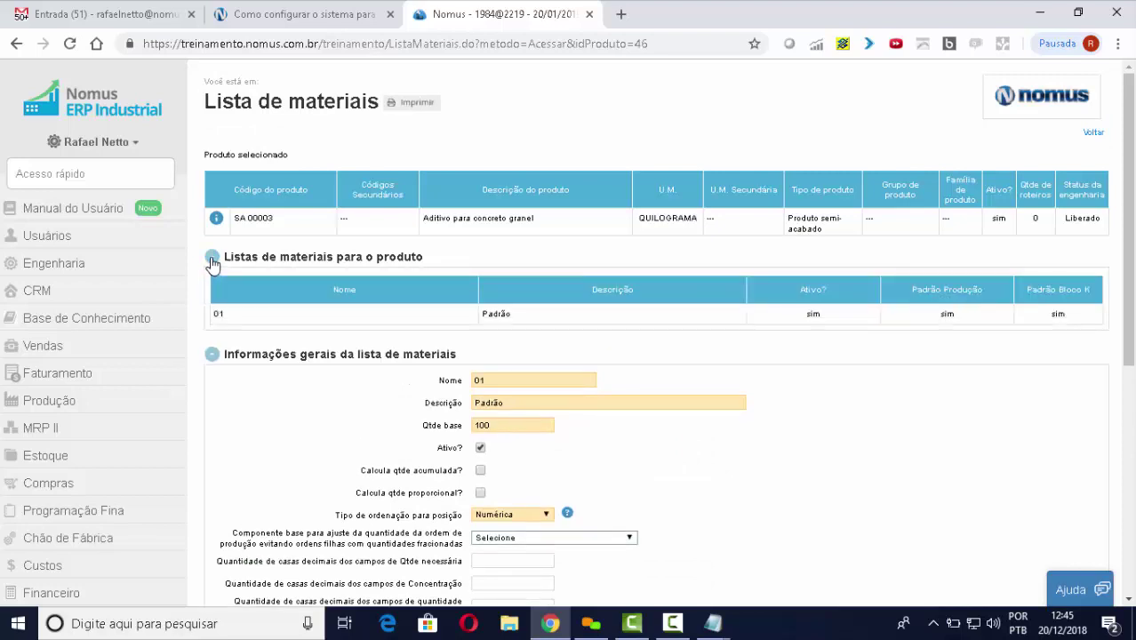
left_click(212, 259)
scroll(649, 338, "down", 4)
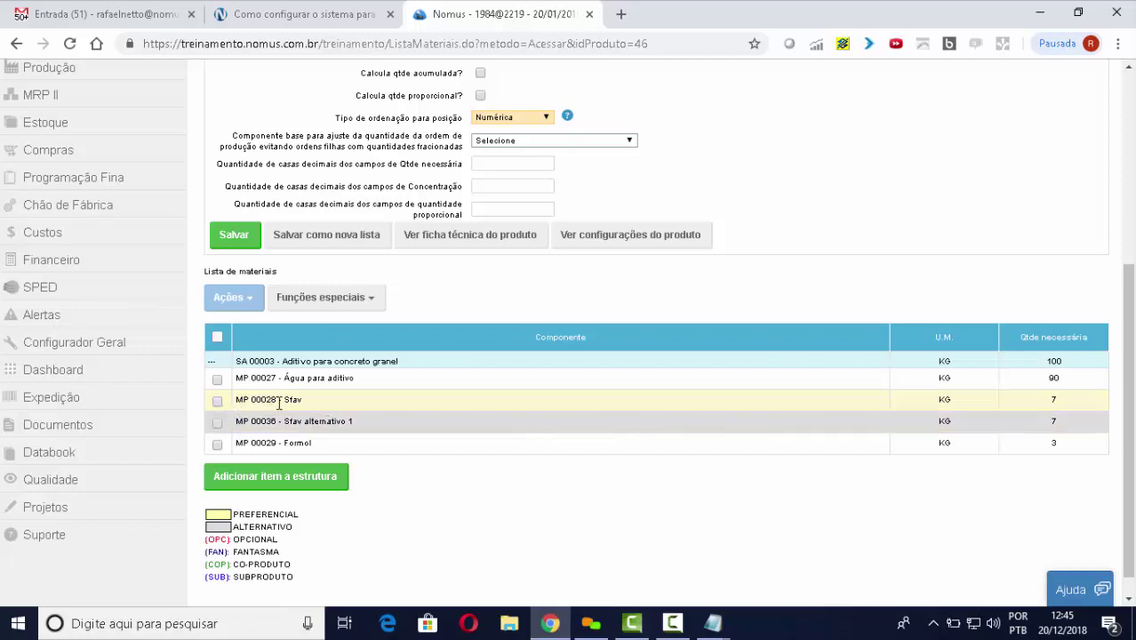
left_click_drag(301, 399, 286, 400)
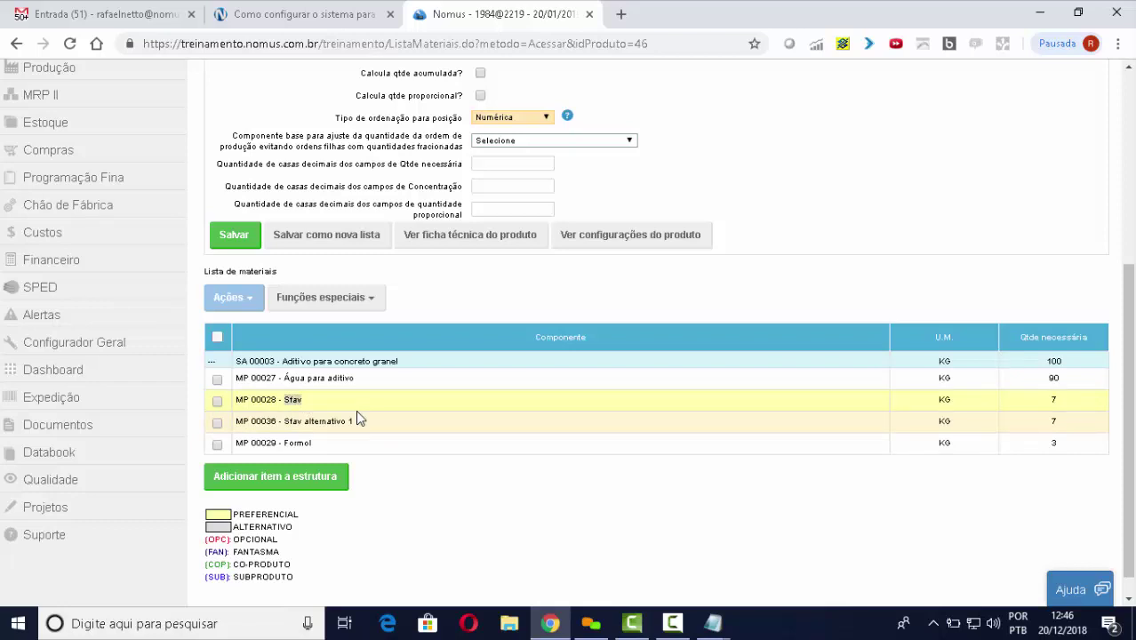
Return to the help article and read how alternative MP 00036 relates to preferential MP 00028 when consumed in an internal production order
left_click(342, 25)
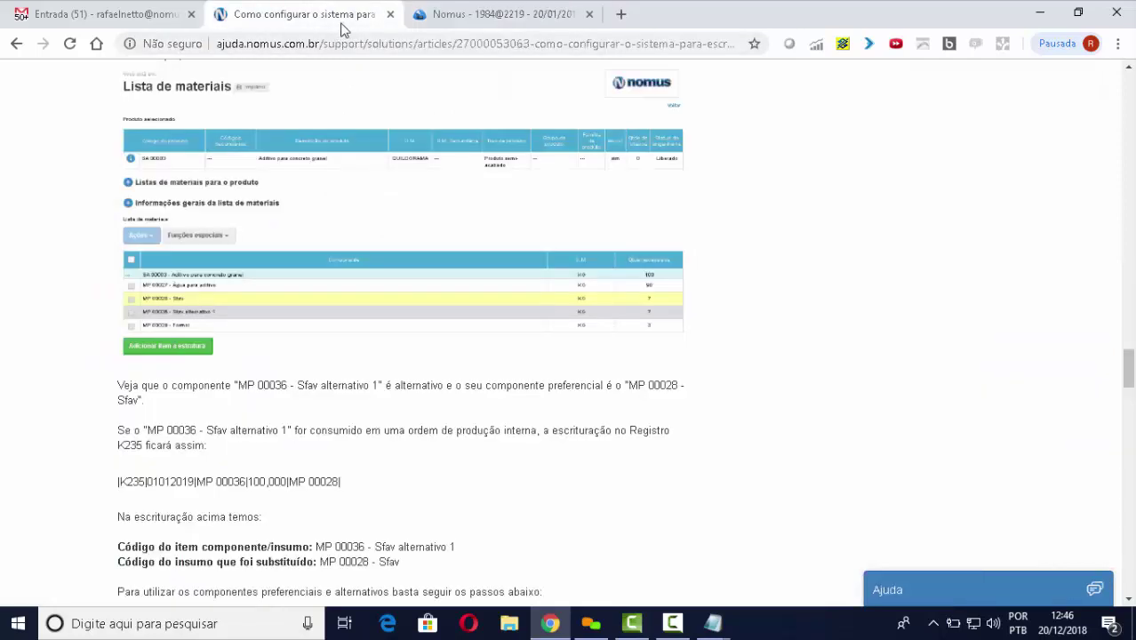
scroll(363, 276, "down", 2)
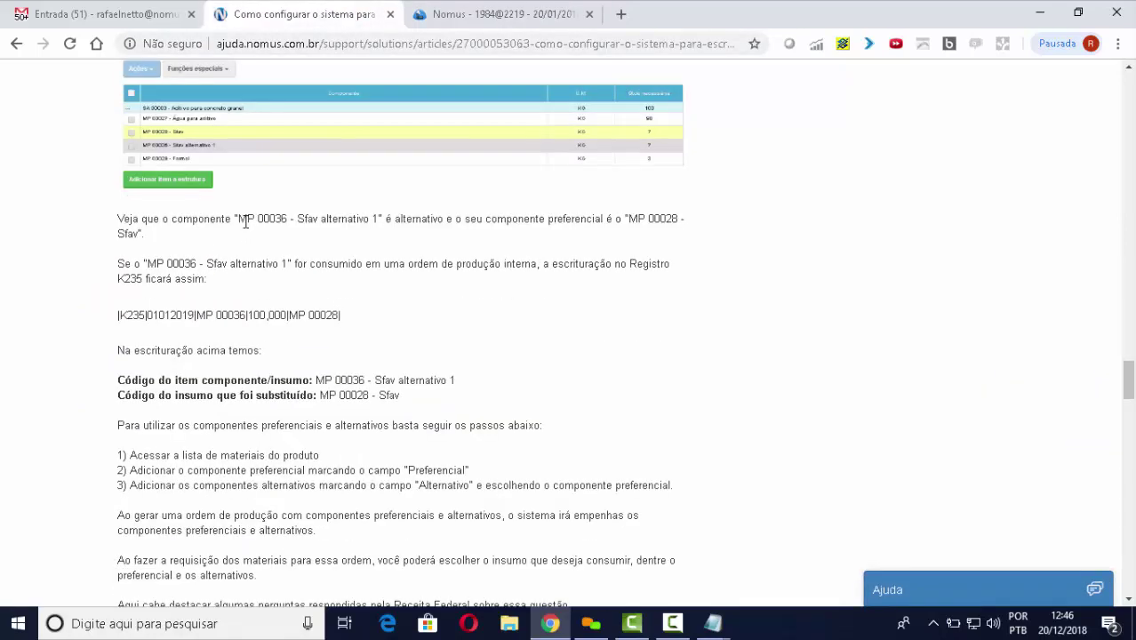
left_click_drag(240, 222, 380, 218)
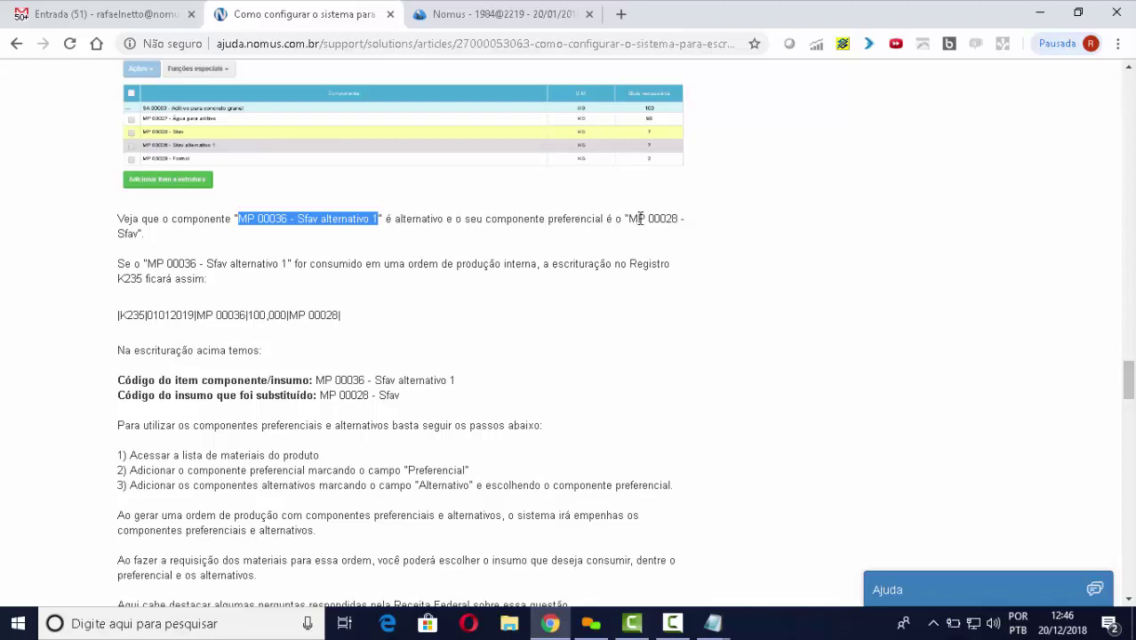
left_click_drag(629, 218, 677, 219)
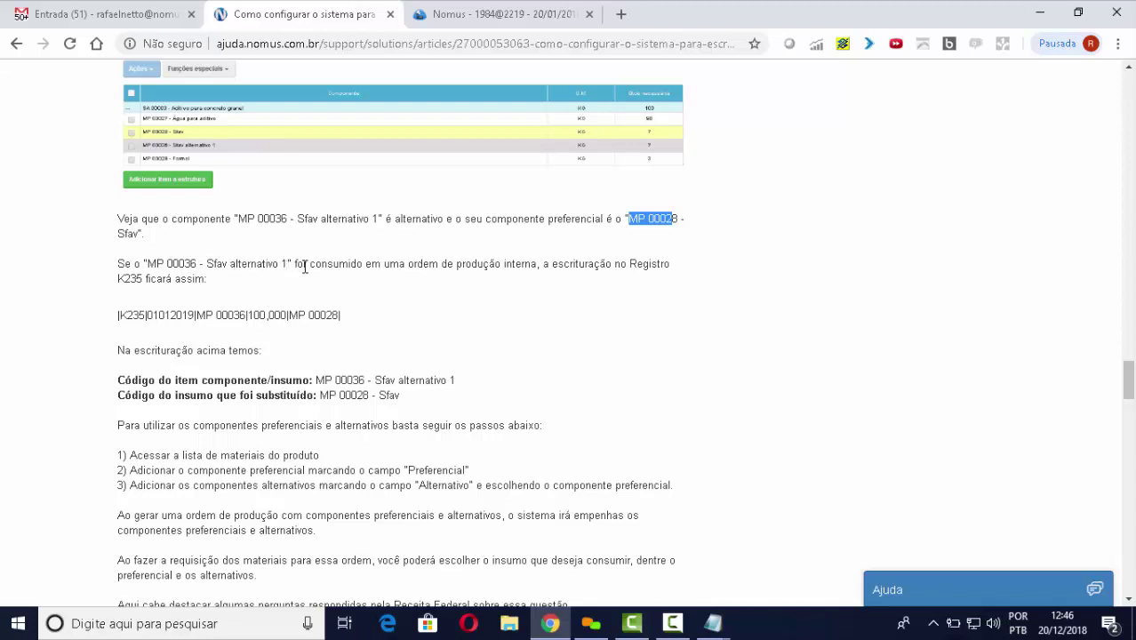
left_click_drag(296, 264, 539, 264)
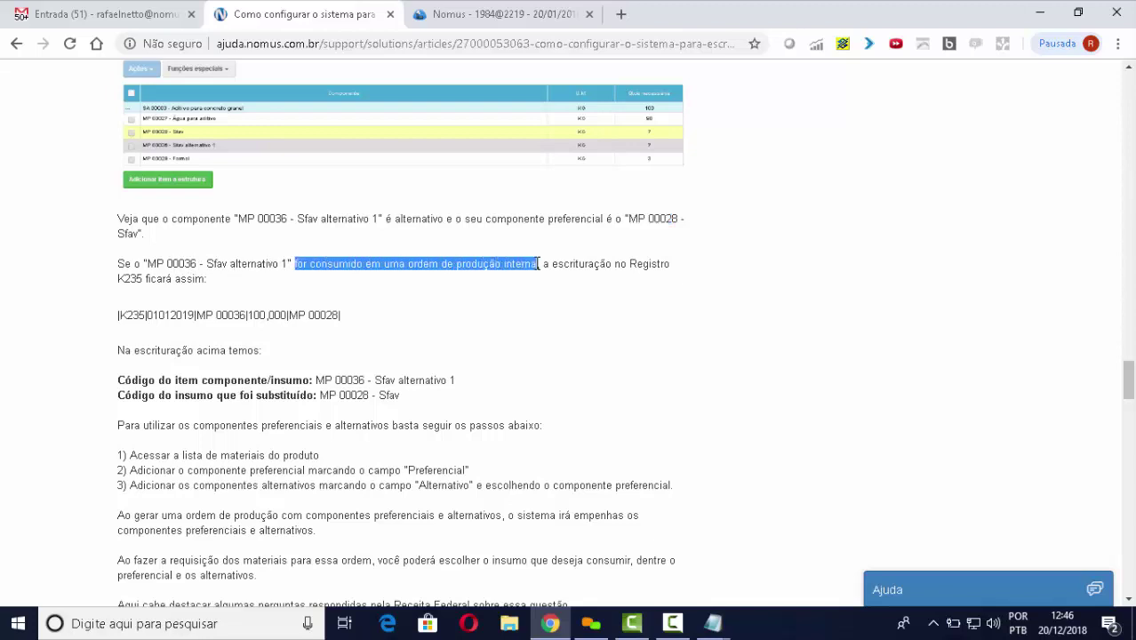
Examine the example K235 record, including the consumed component code, the substituted input code and the explanation of both fields
left_click(352, 322)
left_click_drag(352, 322, 114, 319)
left_click(236, 337)
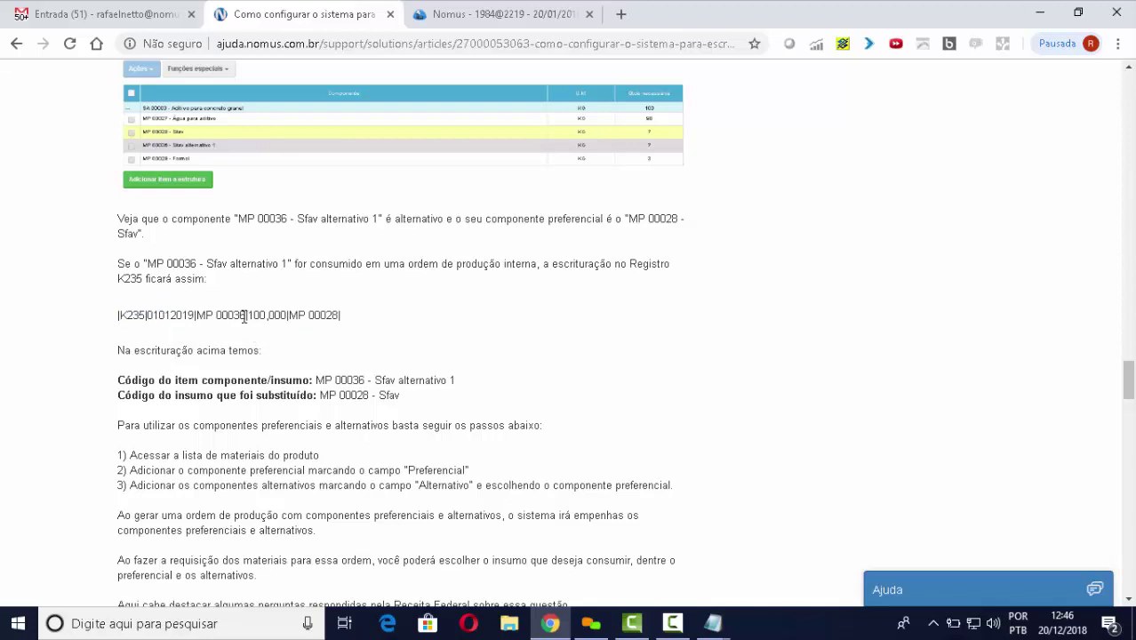
left_click_drag(240, 316, 197, 317)
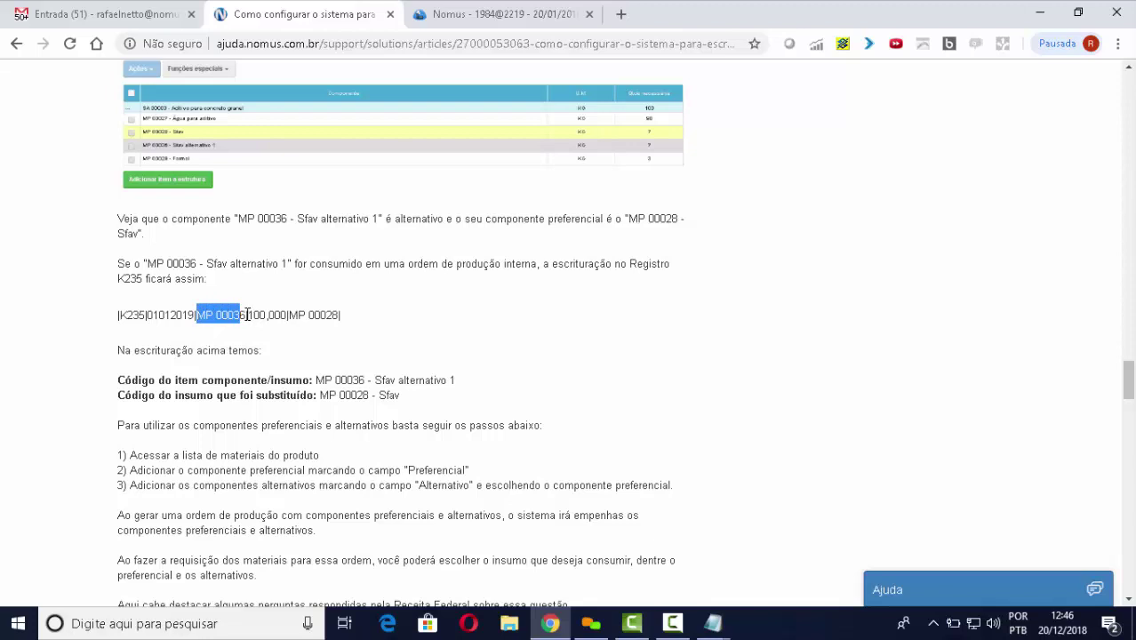
left_click(247, 315)
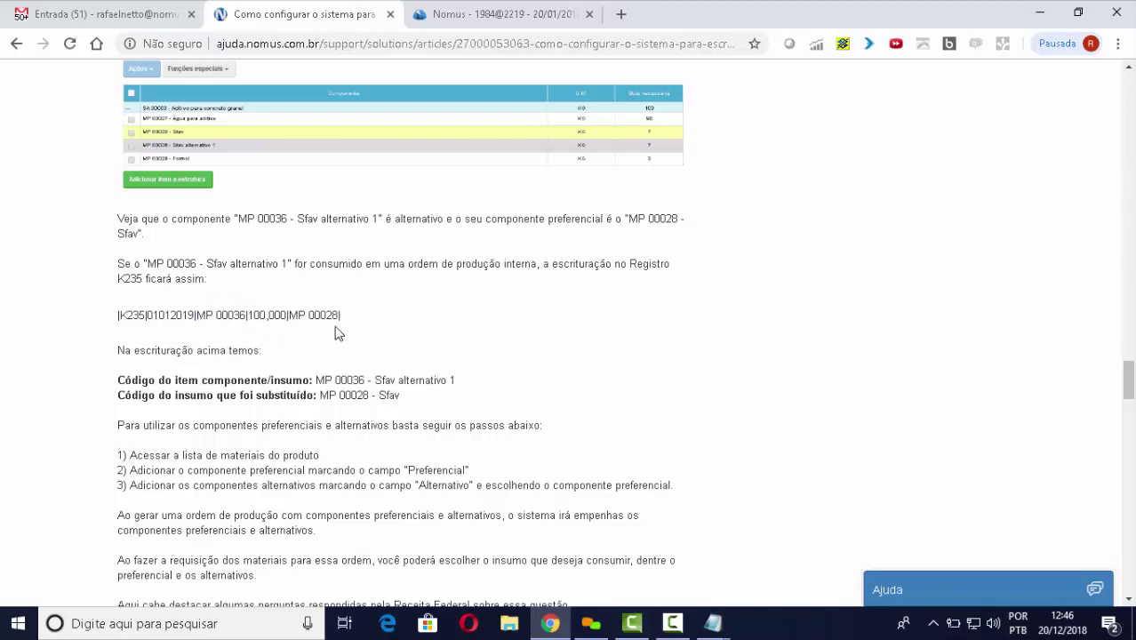
left_click_drag(338, 315, 289, 322)
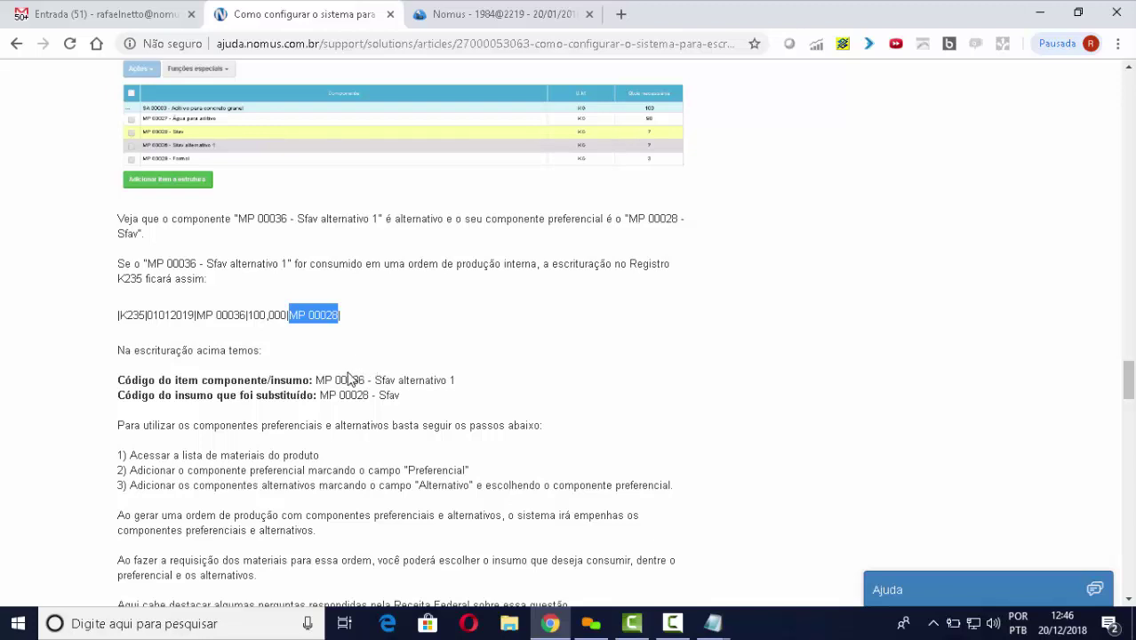
left_click_drag(401, 399, 118, 382)
left_click(360, 359)
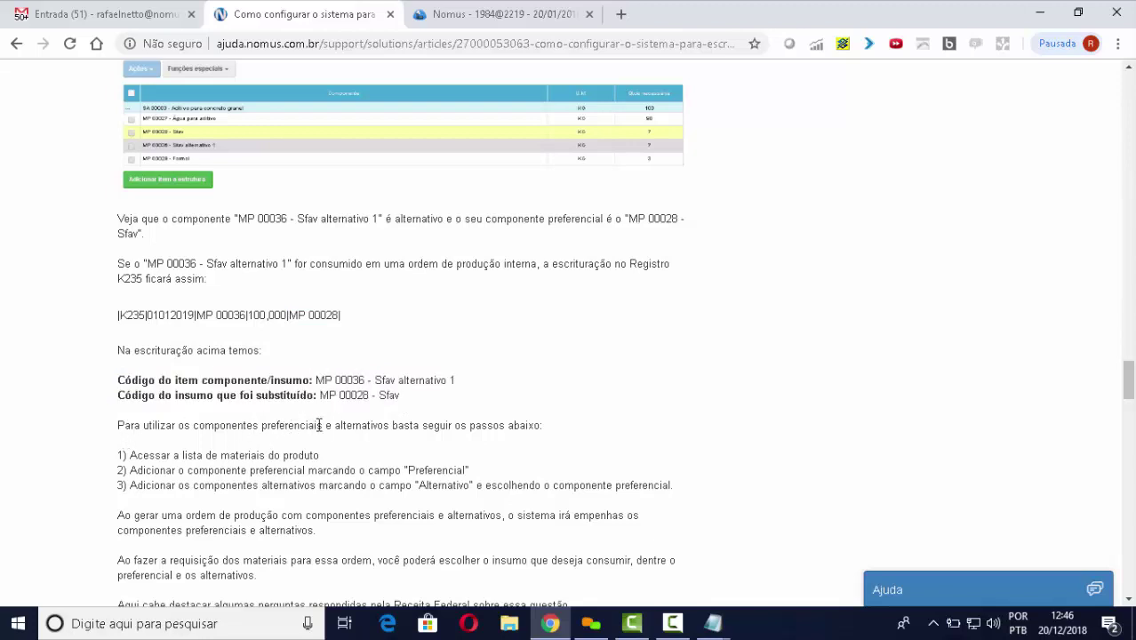
Read the article's three steps for adding preferential and alternative components to a product's material list
scroll(395, 426, "down", 1)
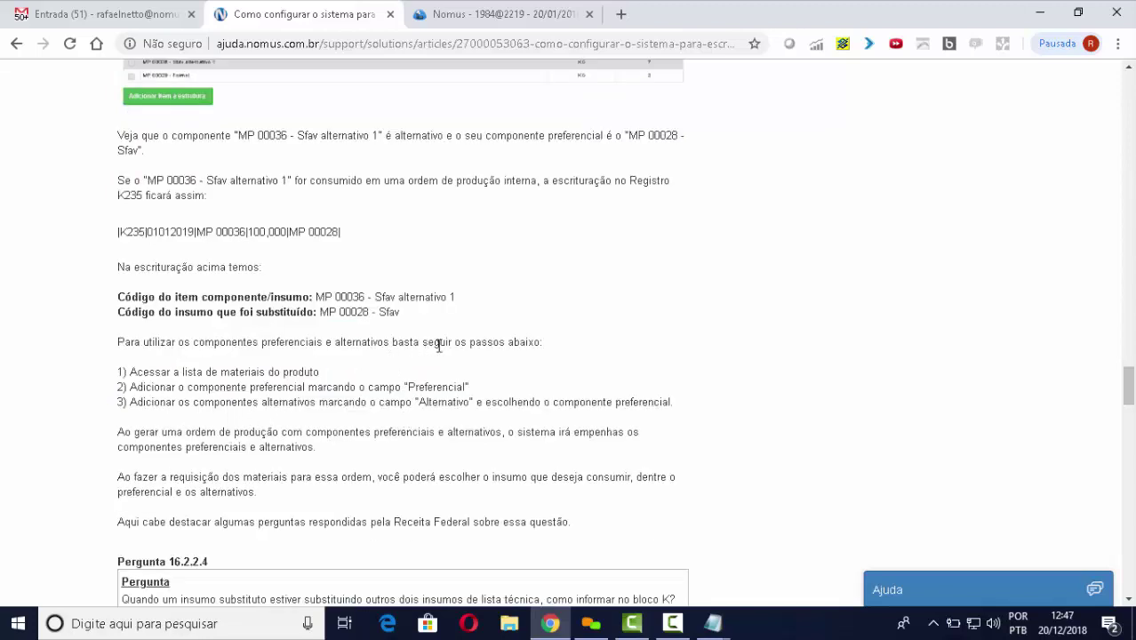
scroll(560, 356, "down", 1)
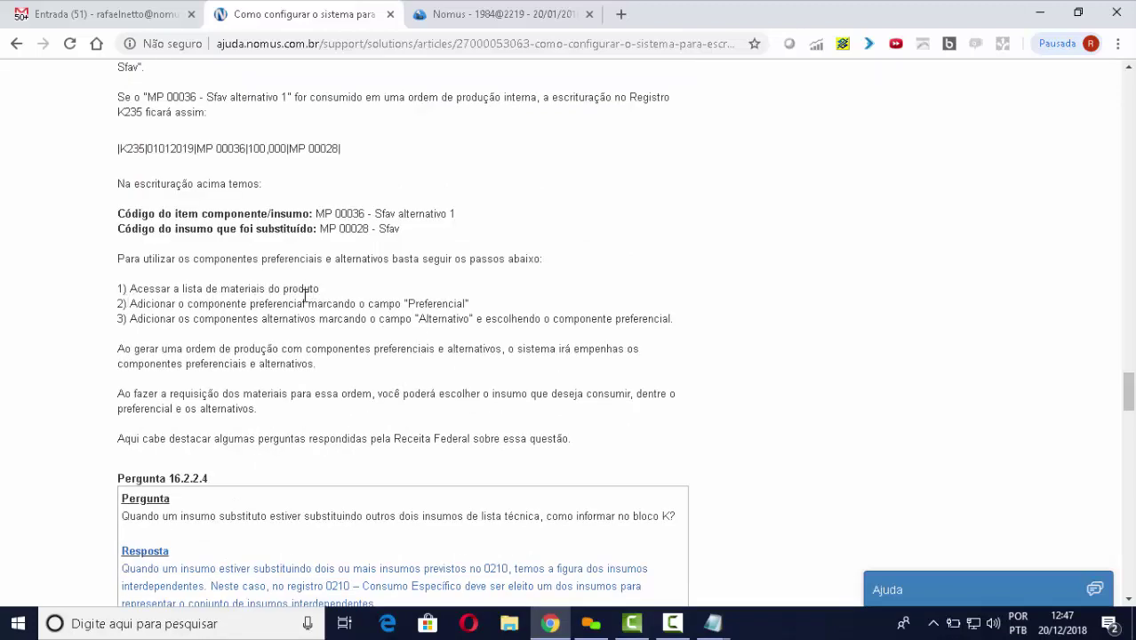
left_click_drag(120, 304, 471, 305)
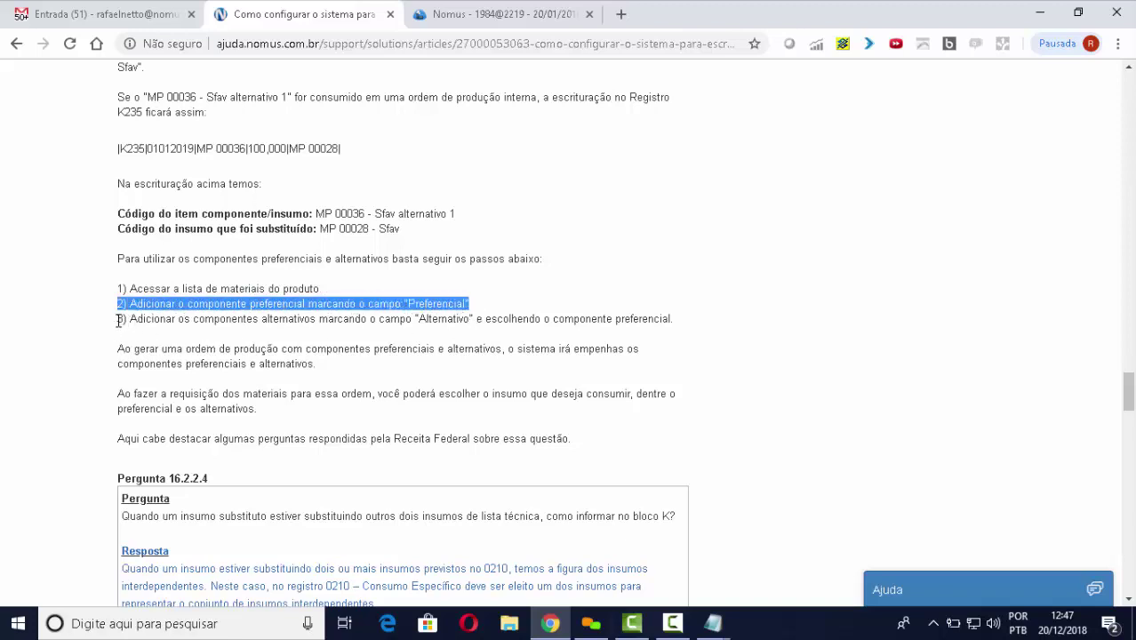
left_click_drag(118, 320, 680, 327)
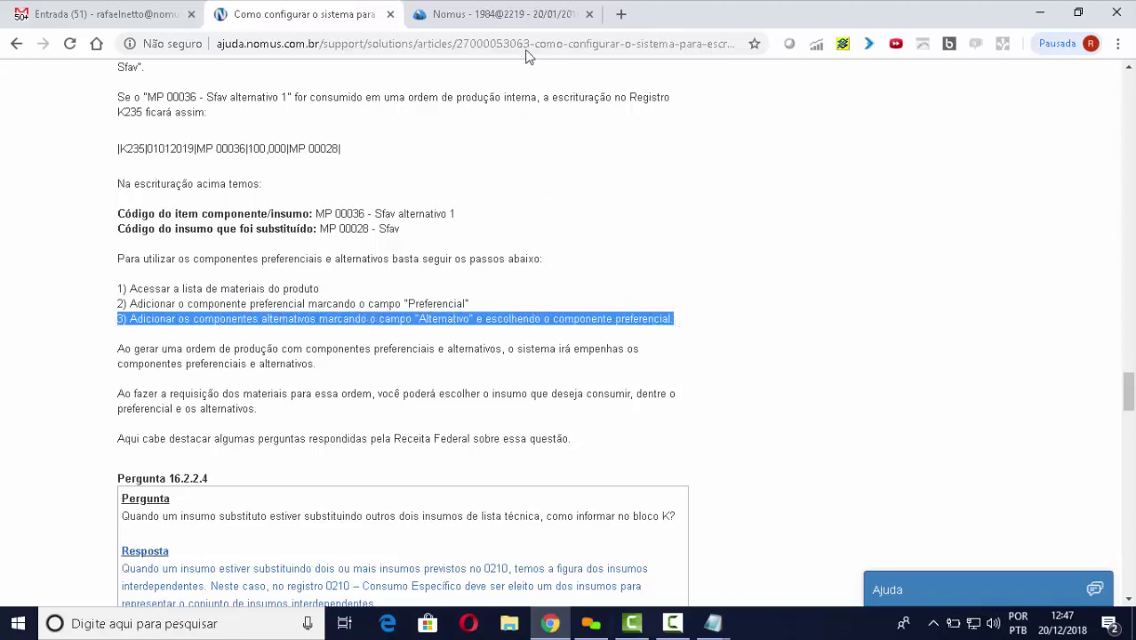
Switch to the Nomus ERP, check the preferential setting of component MP 00028 - Sfav in its edit form, and cancel the edit
left_click(524, 16)
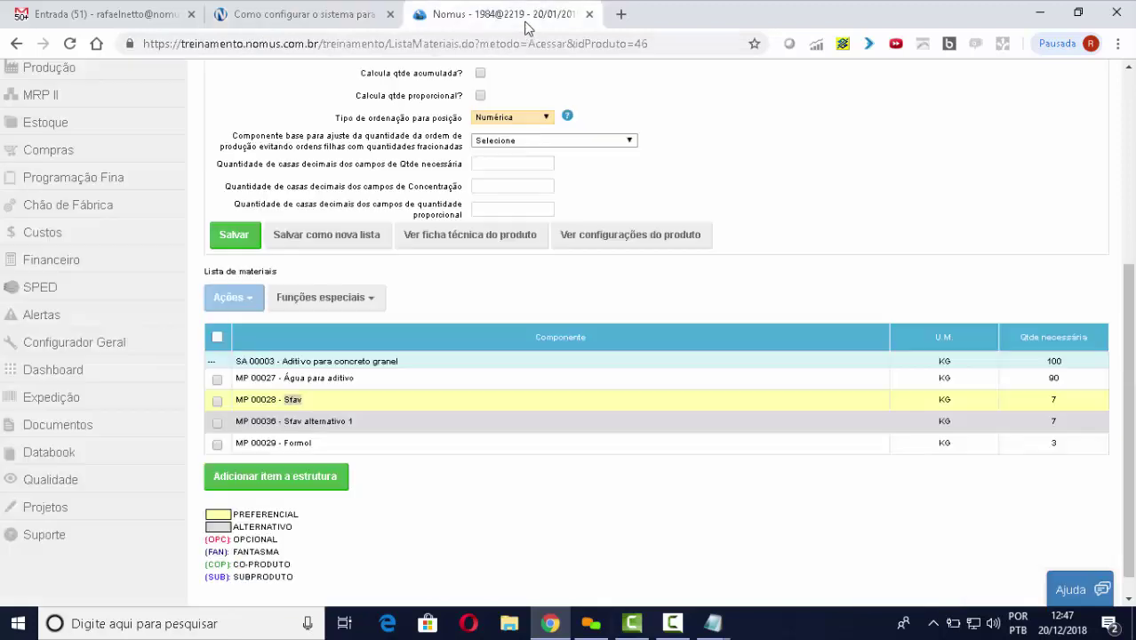
left_click(953, 411)
left_click(875, 432)
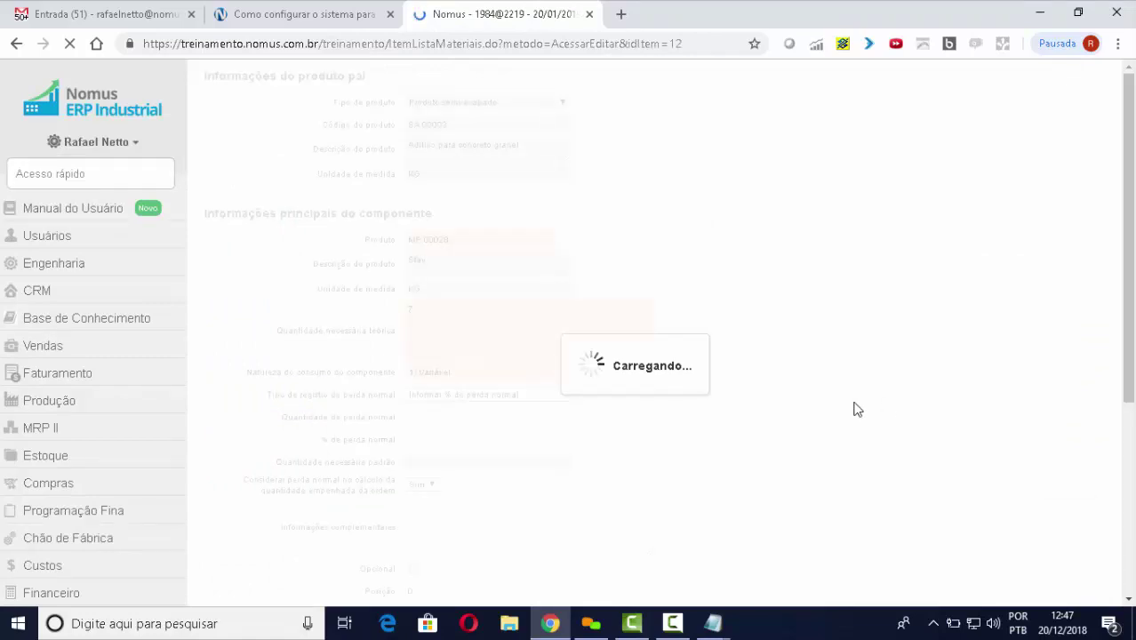
scroll(806, 401, "down", 4)
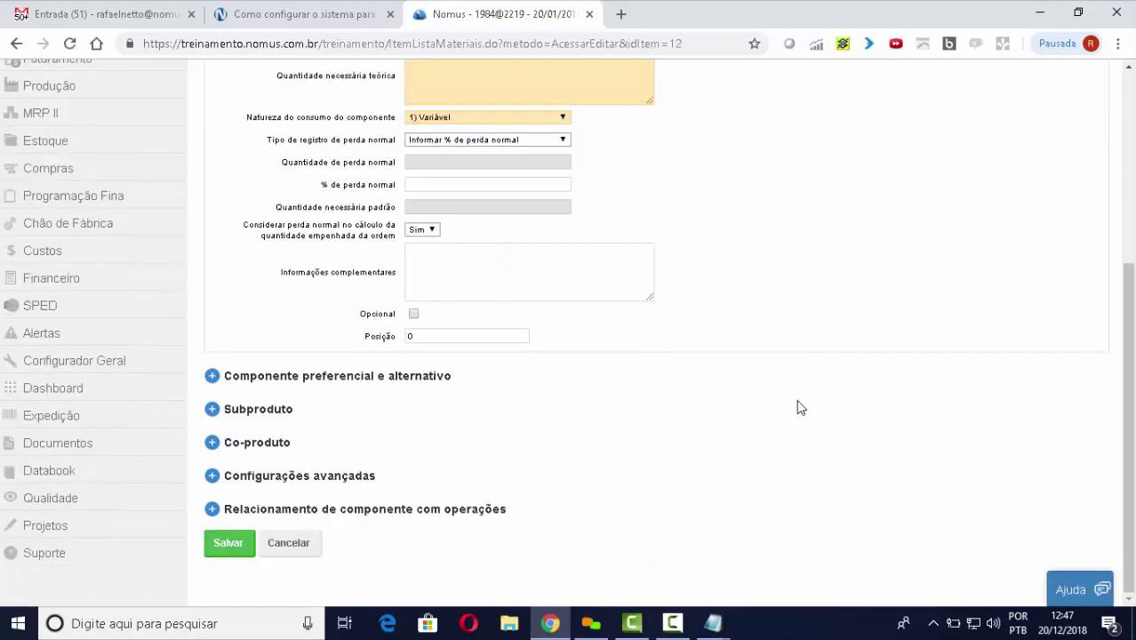
left_click(213, 378)
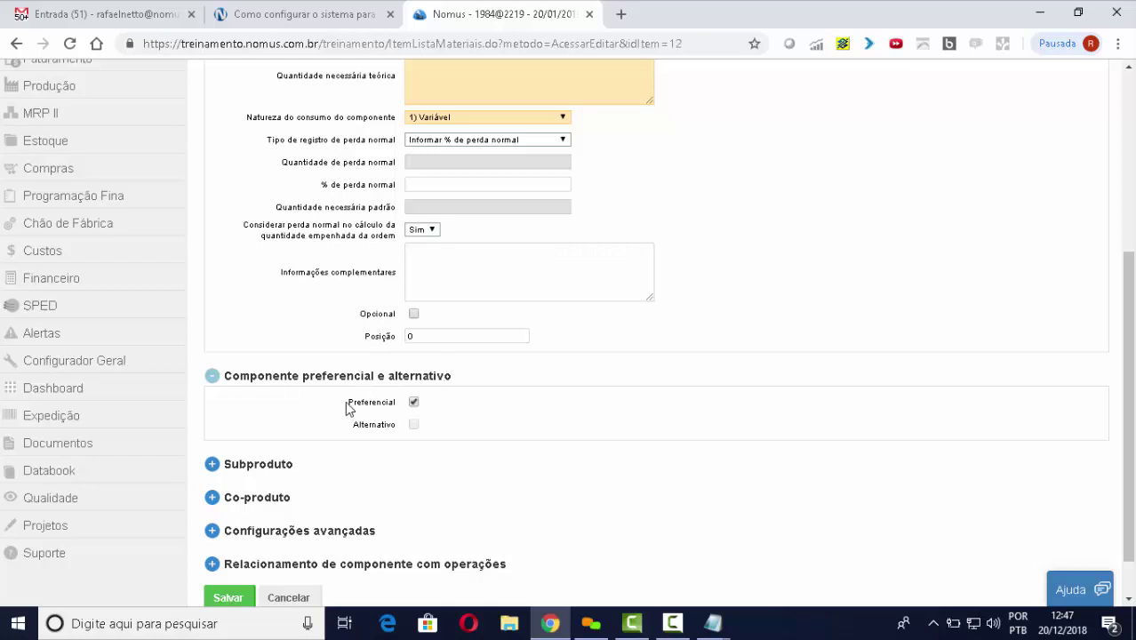
left_click_drag(347, 407, 394, 404)
scroll(586, 400, "down", 1)
left_click(306, 551)
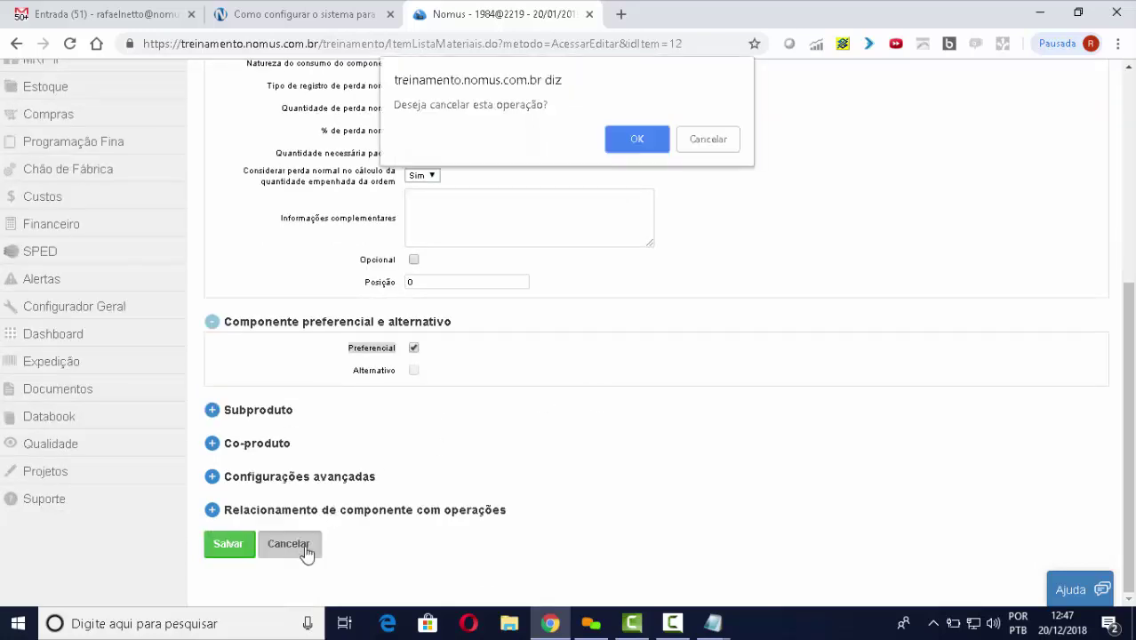
left_click(647, 144)
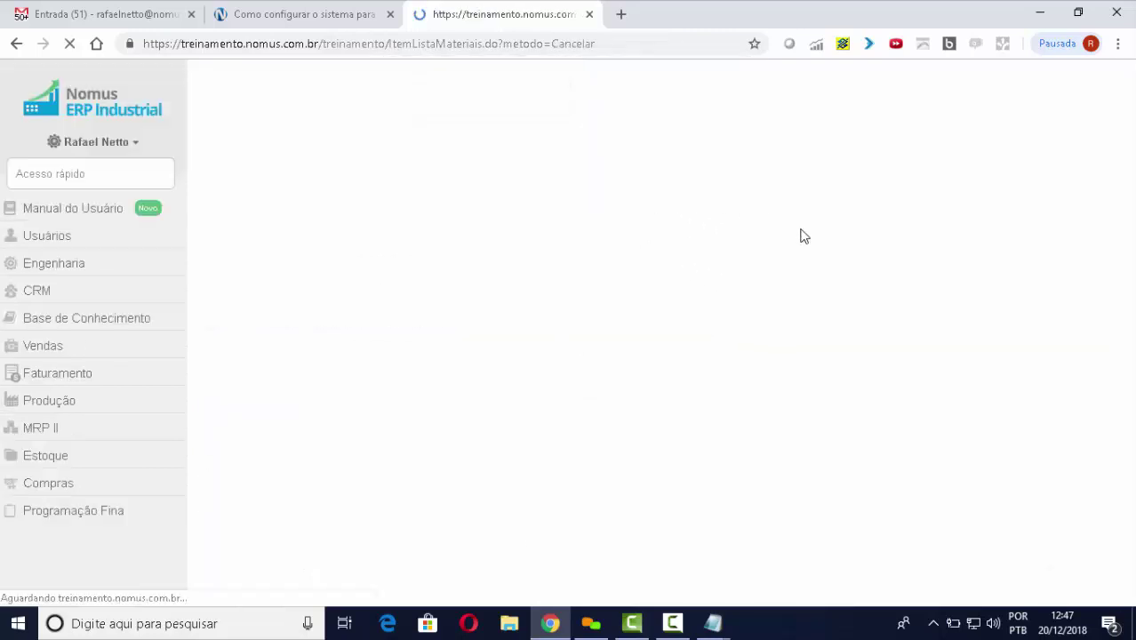
Open component MP 00036 - Sfav alternativo 1 from the material list for editing
scroll(1032, 489, "down", 2)
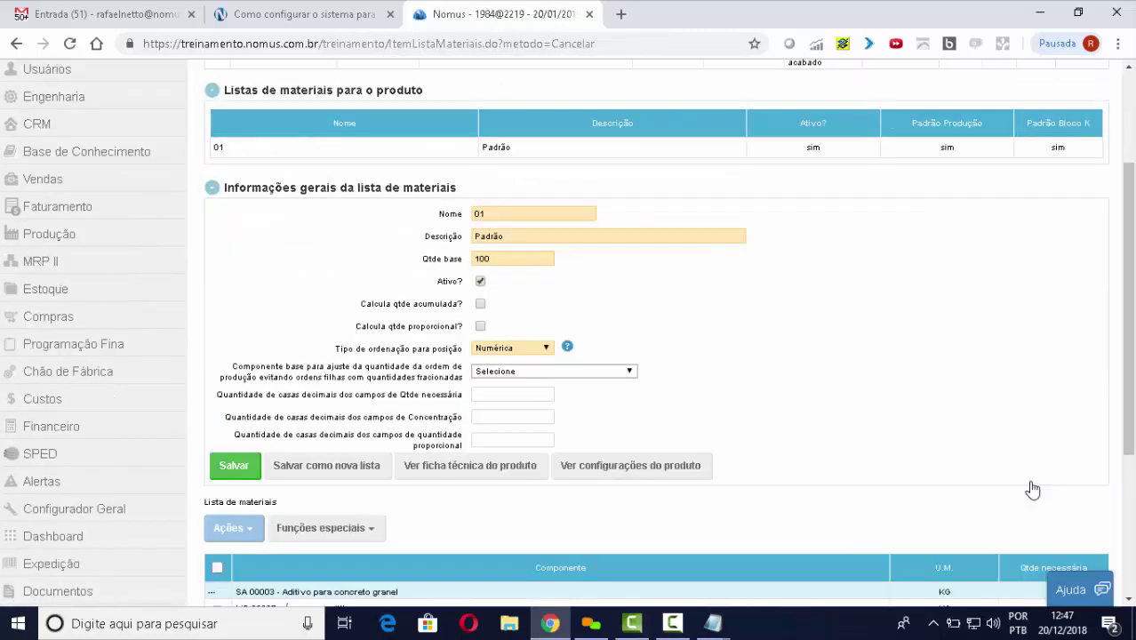
scroll(1032, 489, "down", 2)
right_click(1028, 495)
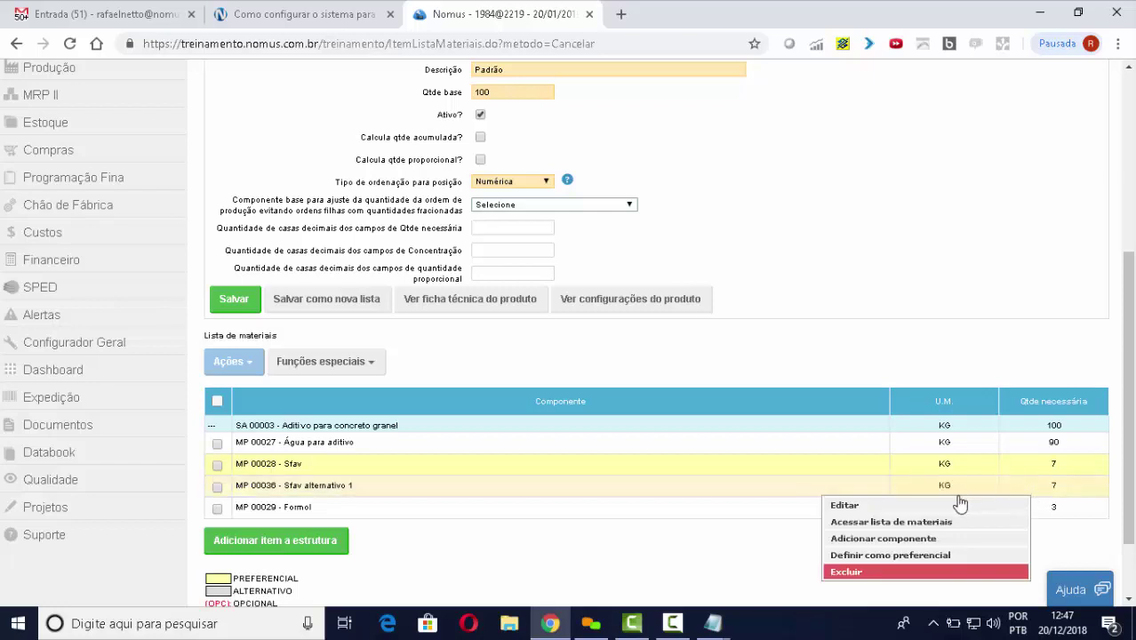
left_click(959, 504)
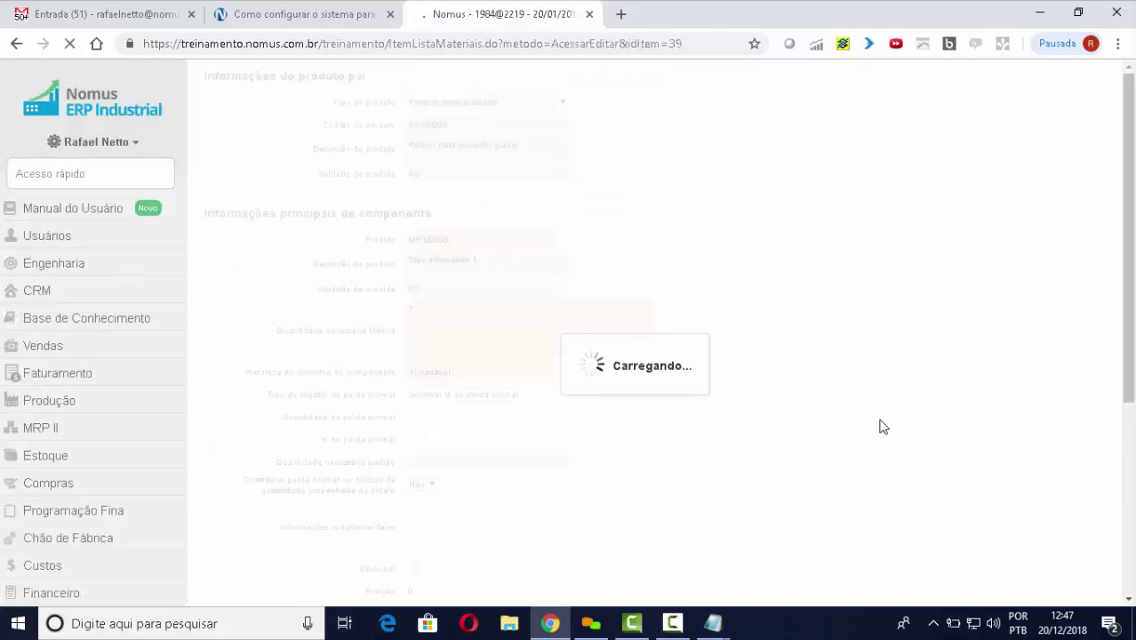
Expand the preferential and alternative component settings and examine the Alternativo option and the linked preferred product
scroll(857, 401, "down", 4)
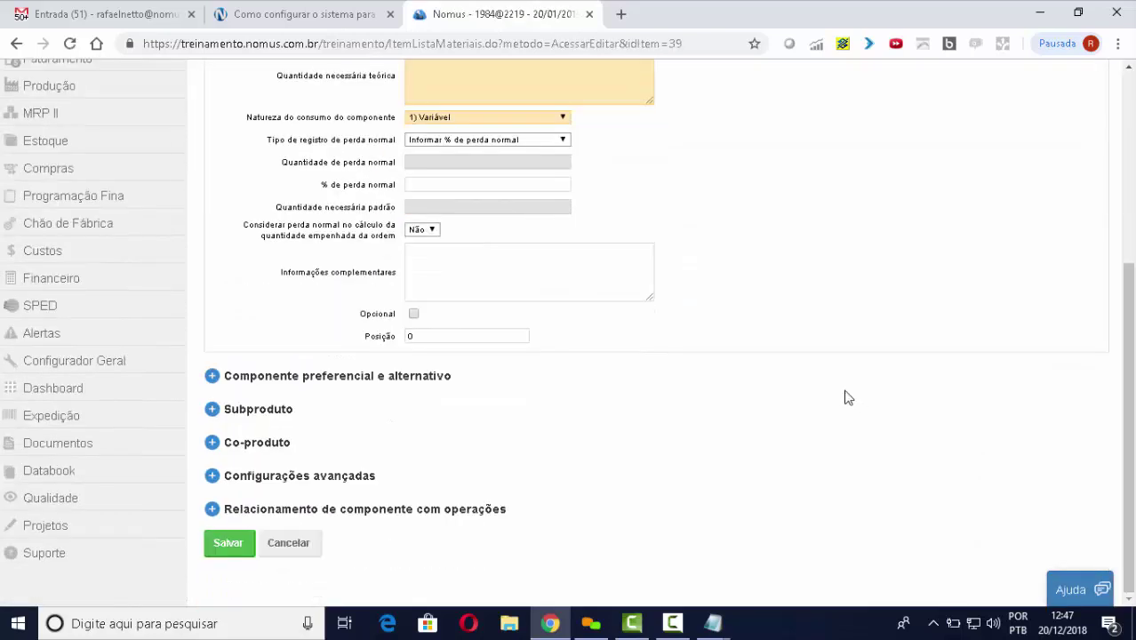
left_click(212, 377)
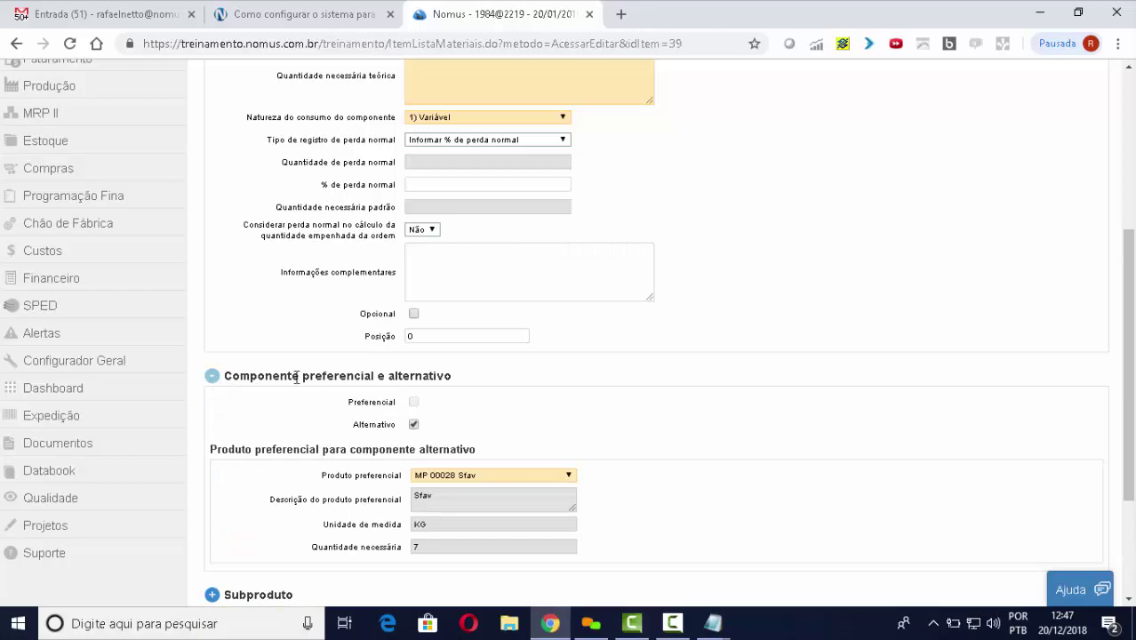
scroll(542, 373, "down", 1)
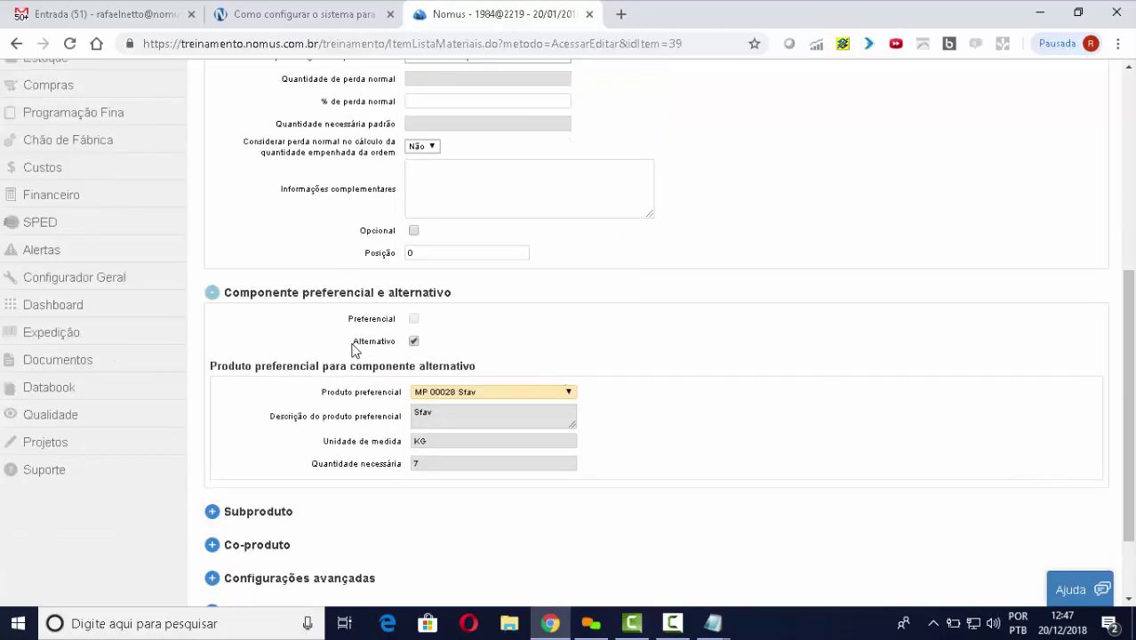
left_click_drag(379, 341, 413, 353)
left_click(527, 398)
left_click(520, 415)
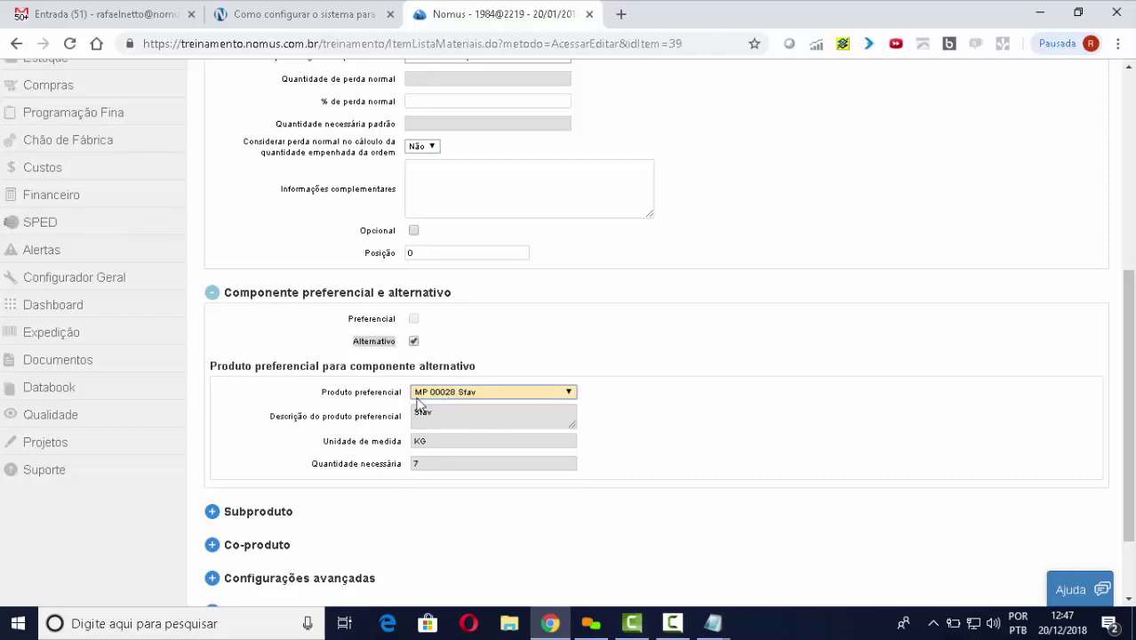
Review the component's main information, checking the product description and theoretical required quantity against the preferred product's data
scroll(580, 375, "up", 2)
scroll(578, 368, "up", 1)
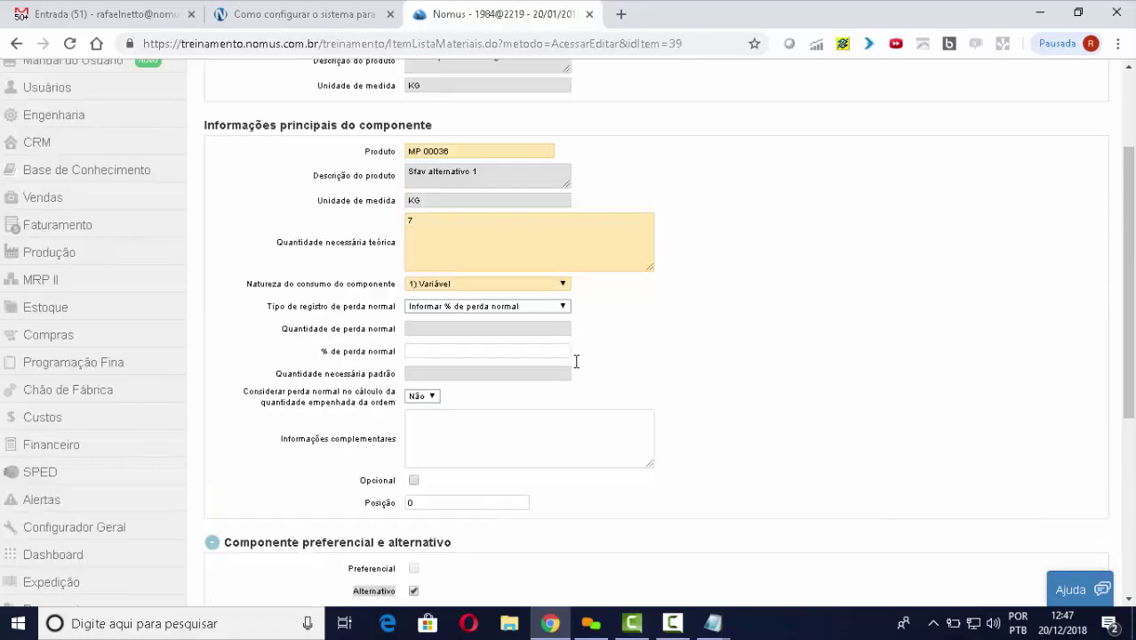
left_click(489, 181)
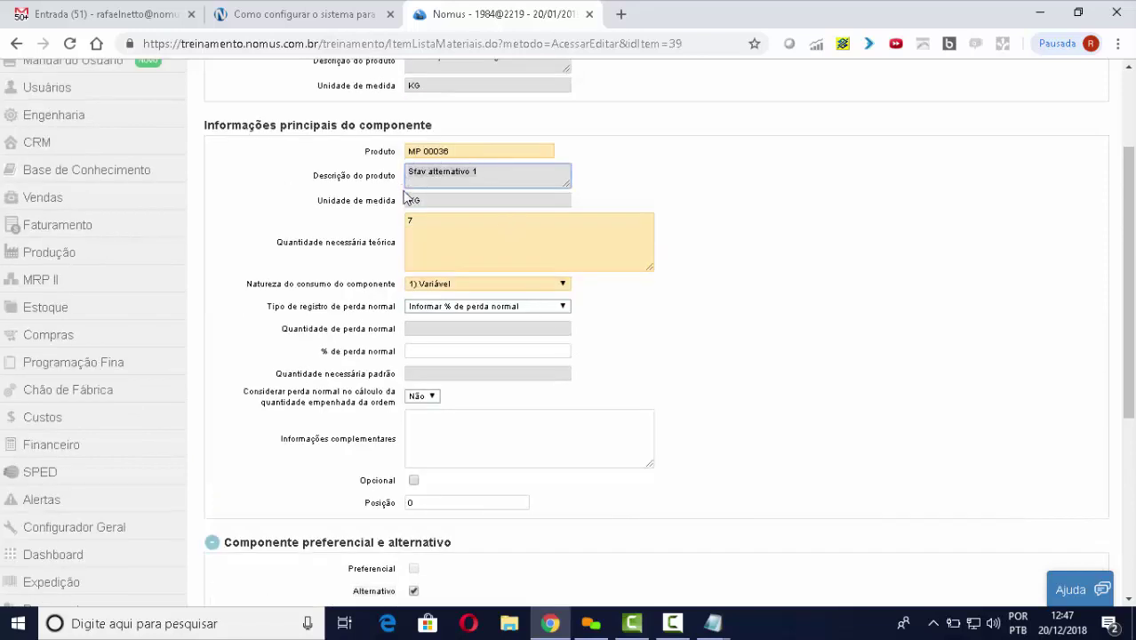
left_click_drag(274, 243, 376, 239)
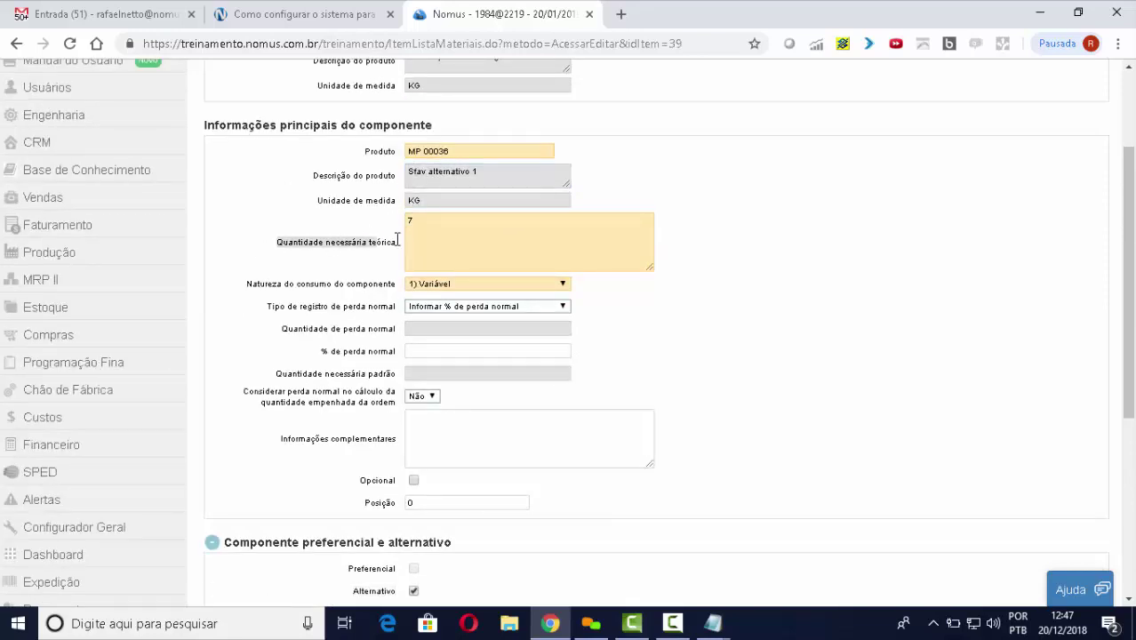
left_click(423, 219)
scroll(688, 324, "down", 1)
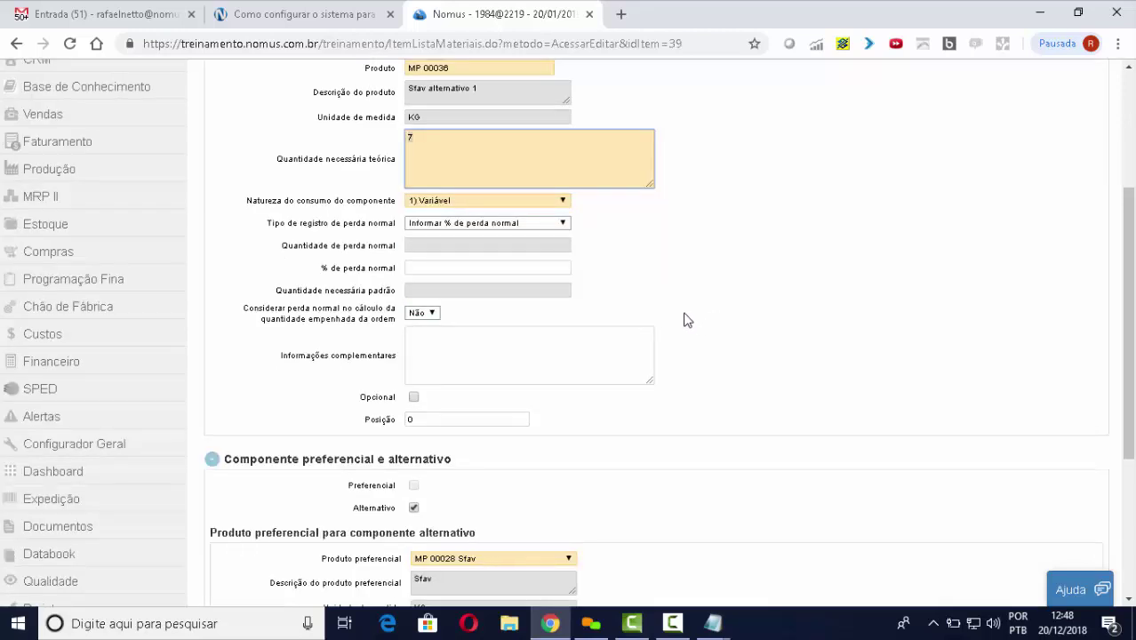
scroll(698, 322, "down", 2)
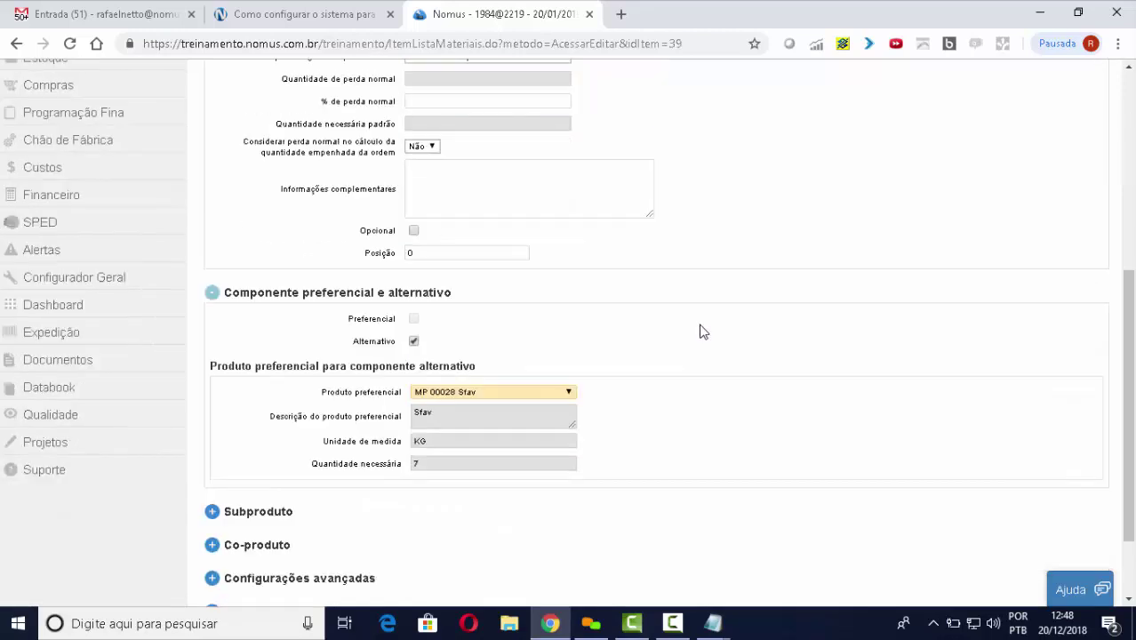
scroll(619, 372, "up", 2)
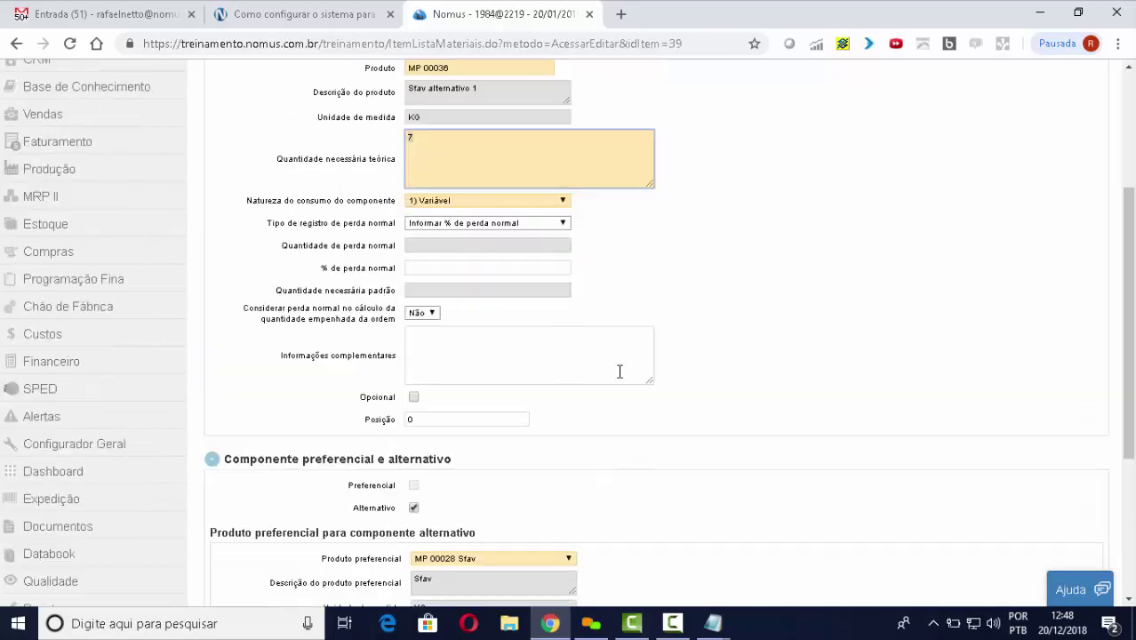
Check the preferred product choices, keep MP 00028 Sfav selected, and leave the component form without saving
scroll(524, 338, "down", 3)
left_click(500, 319)
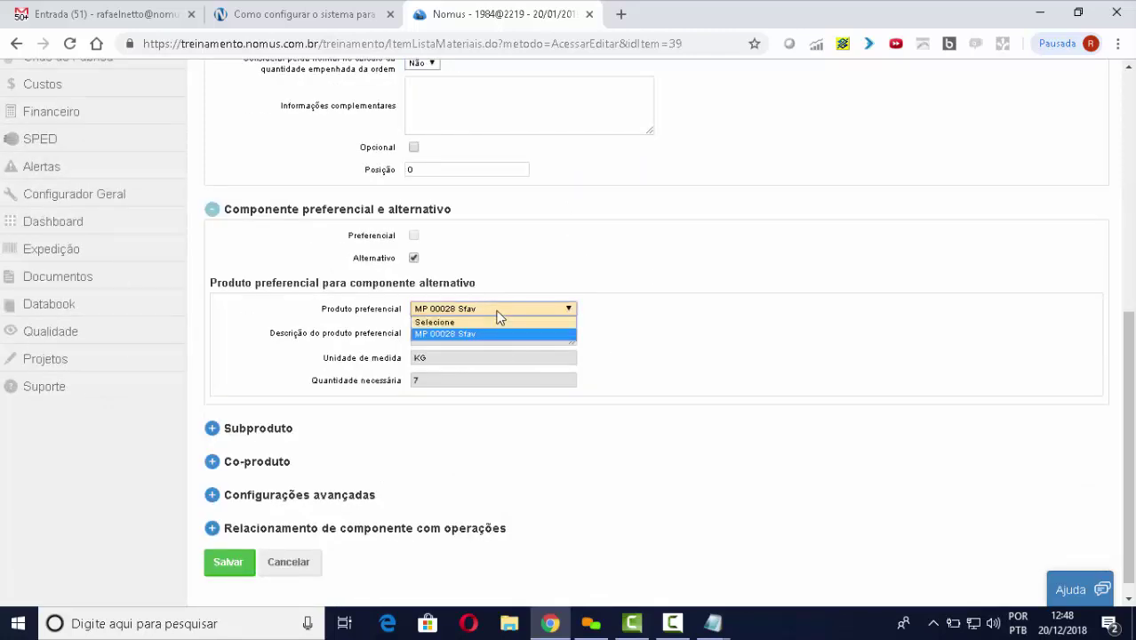
left_click(479, 334)
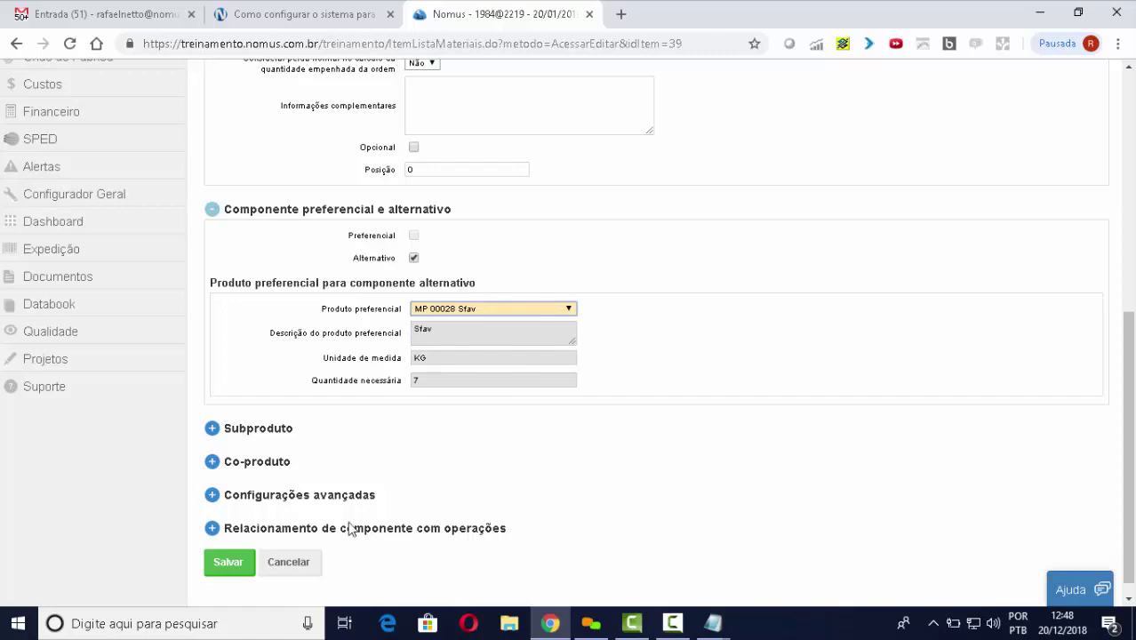
left_click(290, 563)
left_click(650, 140)
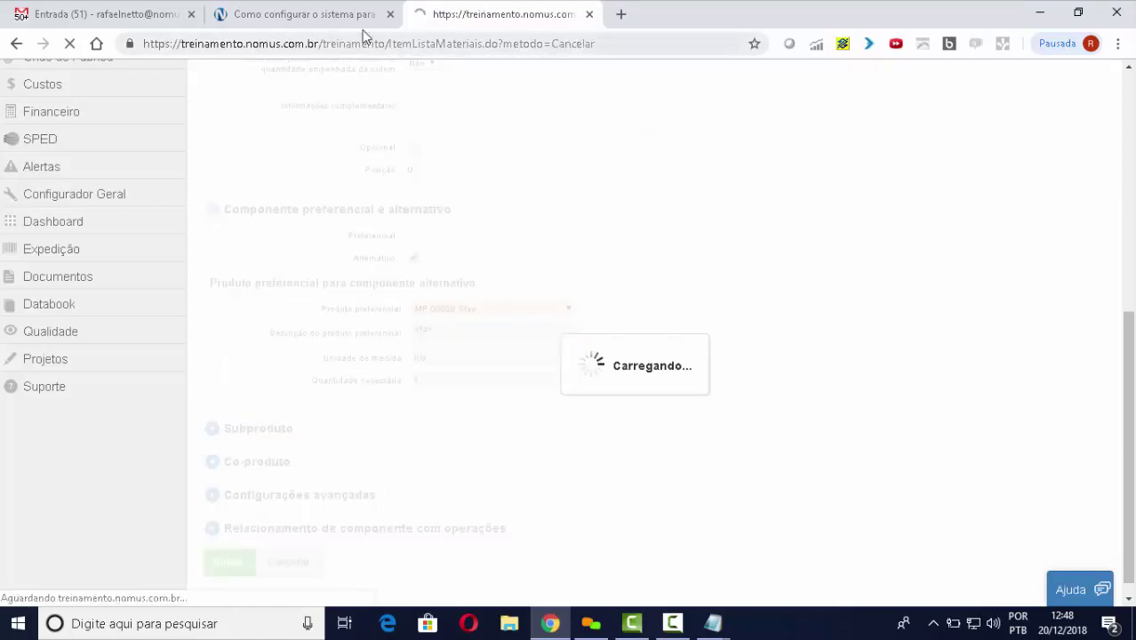
Consult the help article's passage on commitments and requisitions for preferential and alternative components, and return to the materials list
left_click(348, 23)
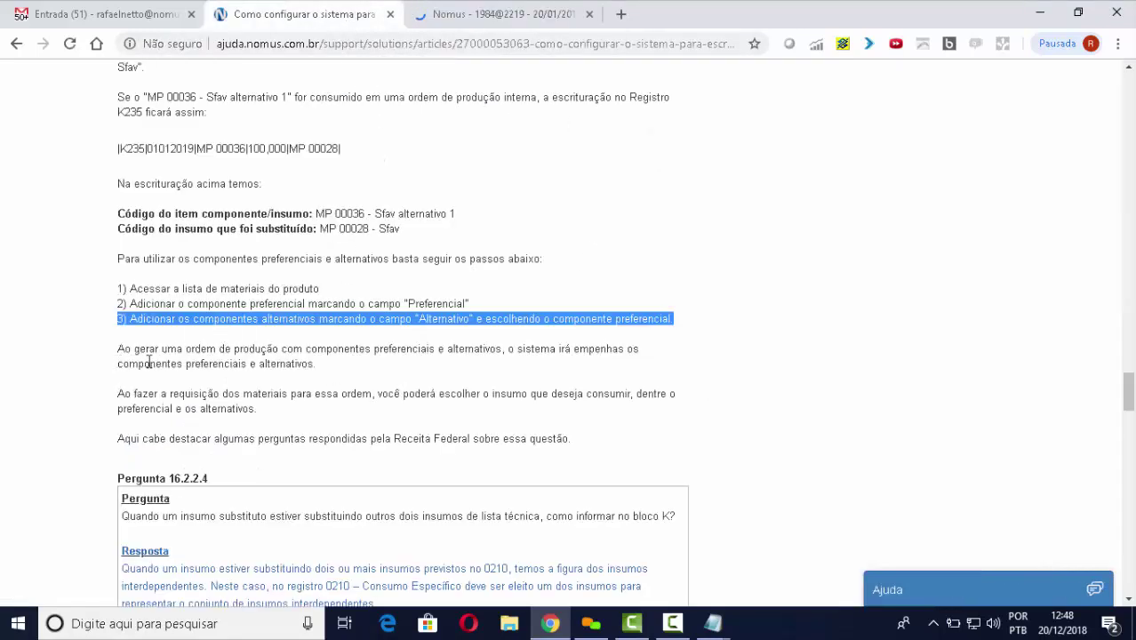
scroll(148, 363, "down", 1)
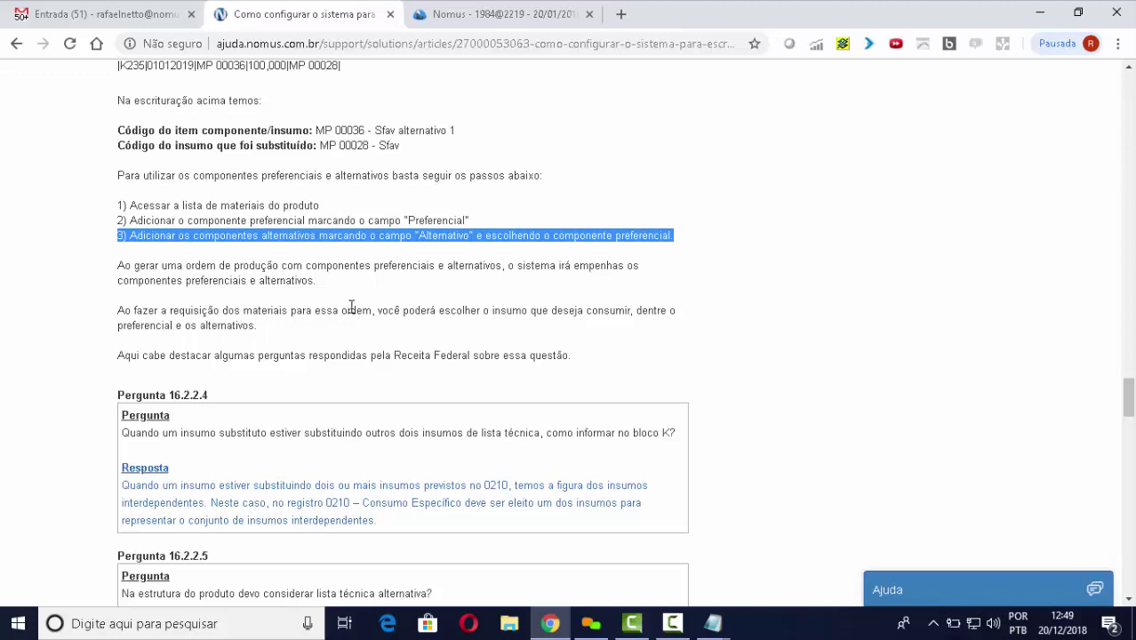
left_click(516, 23)
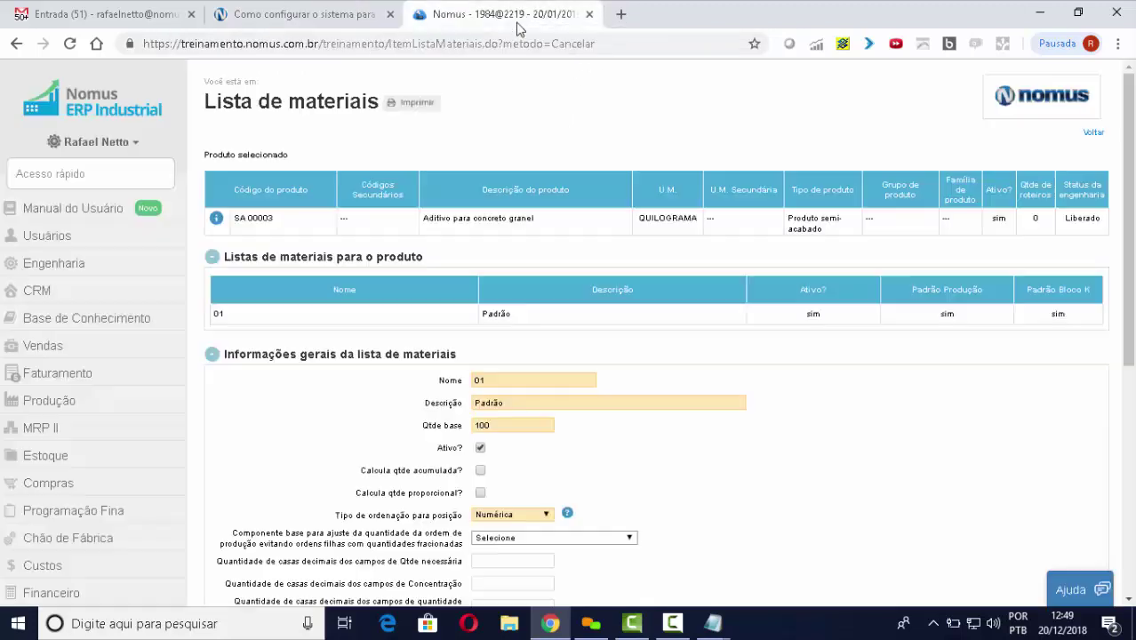
Start a production order for product SA 00003, Aditivo para concreto granel, with a quantity of 100
left_click(388, 223)
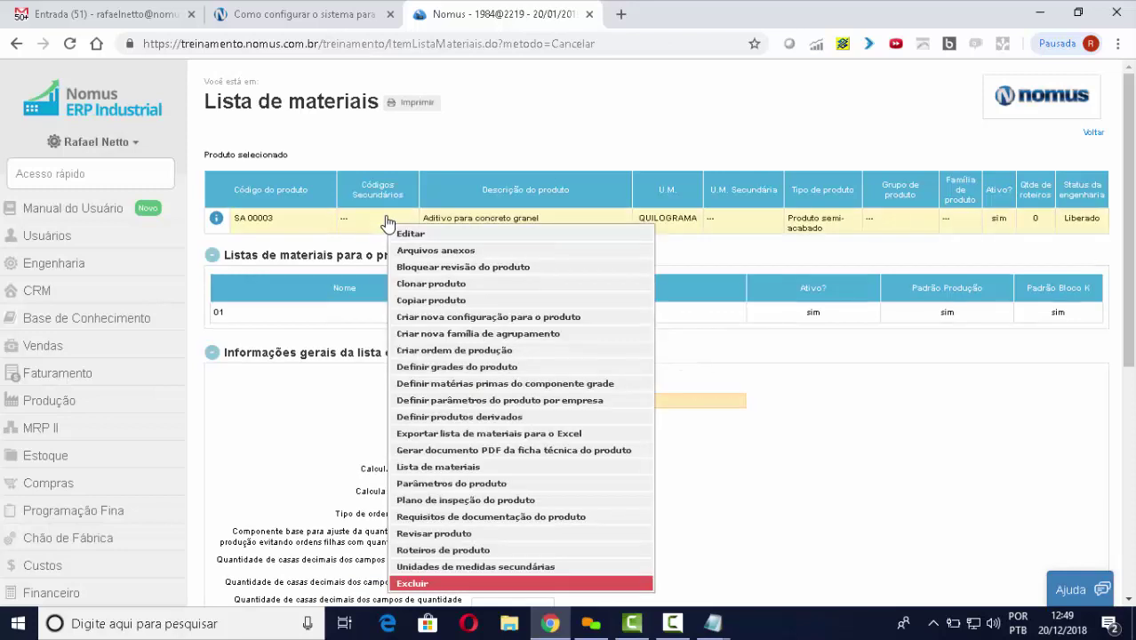
left_click(504, 353)
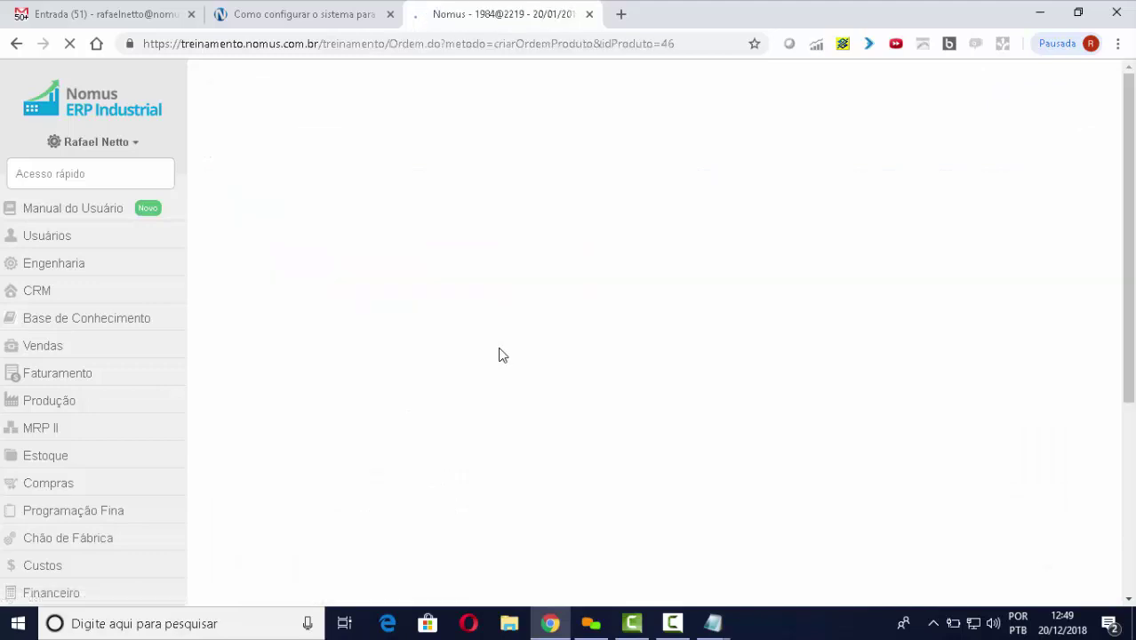
left_click(458, 342)
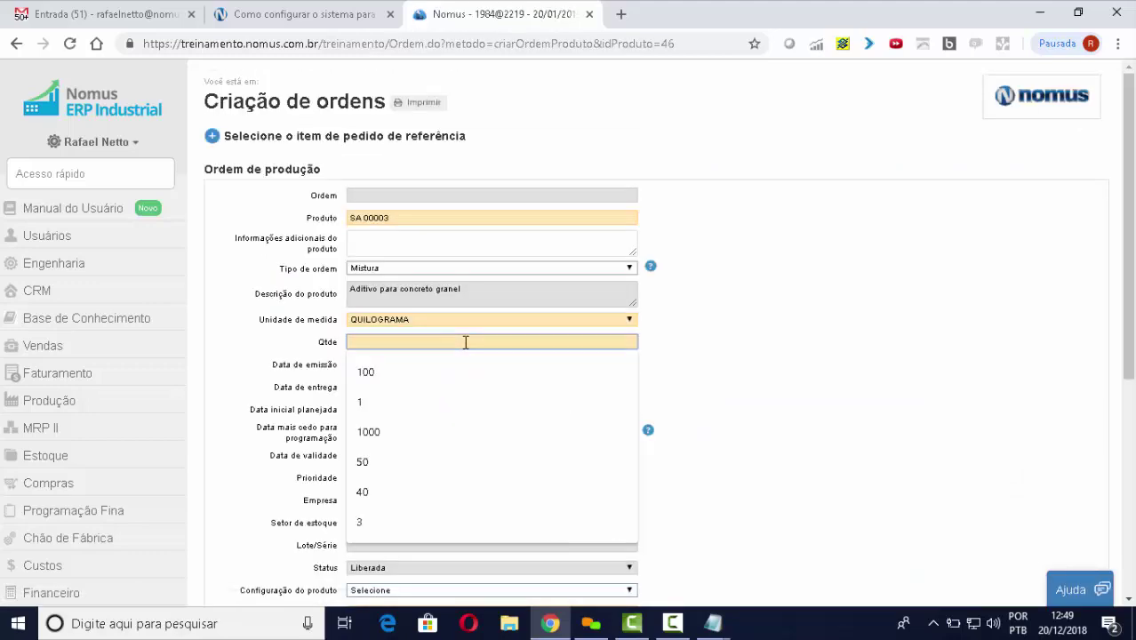
type("100")
key("Tab")
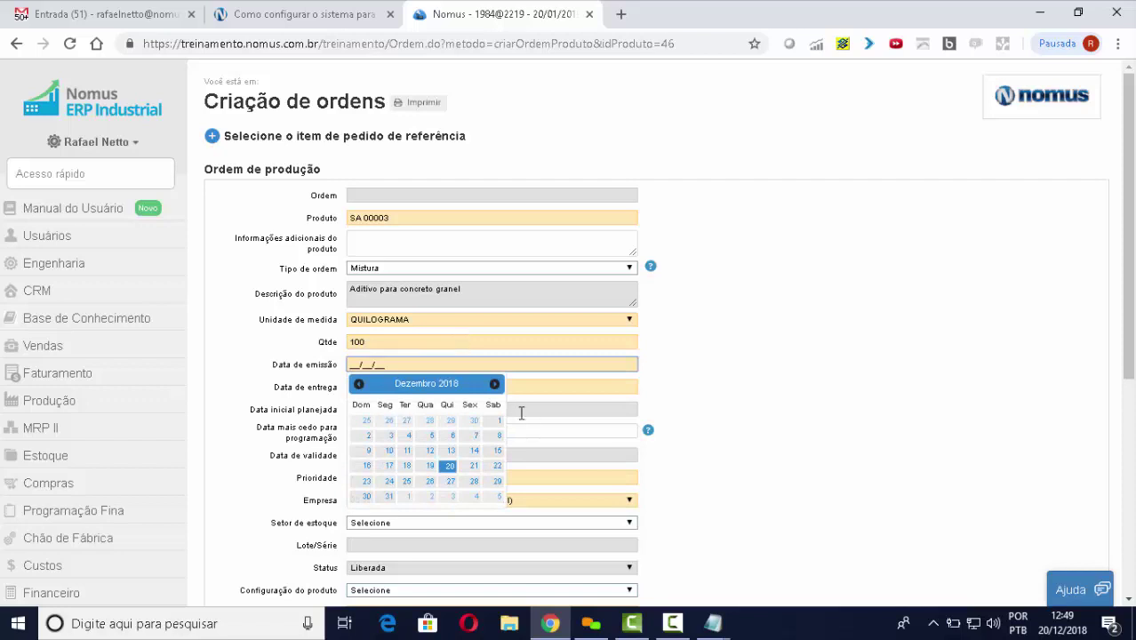
Set the order's issue date and delivery date to 01/01/19 and save the order
left_click(495, 384)
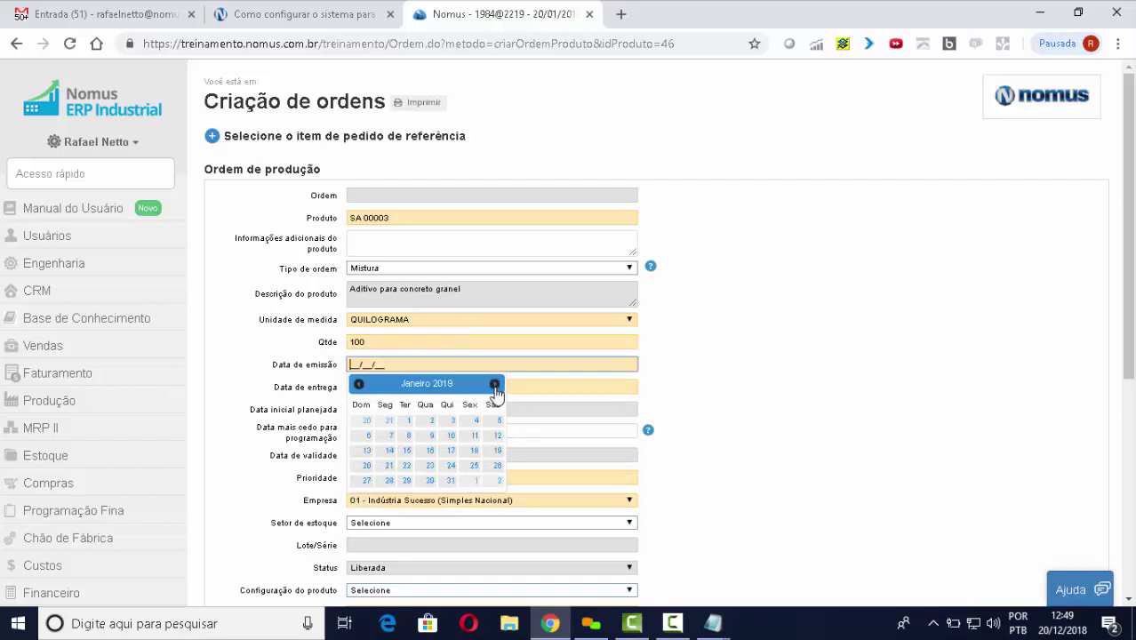
left_click(406, 421)
left_click(398, 388)
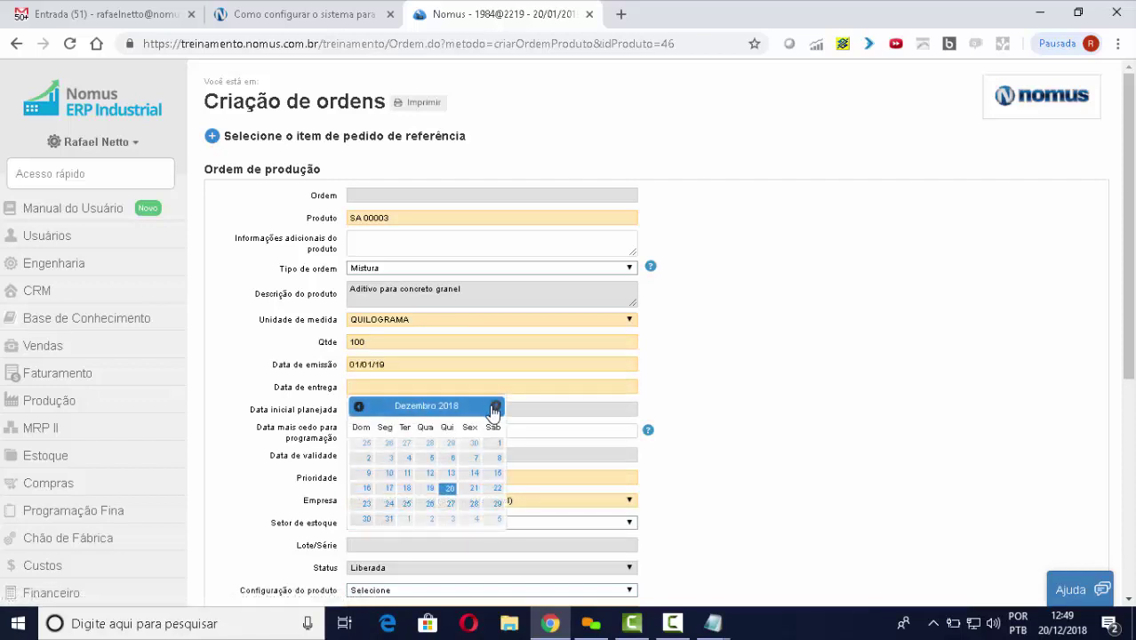
left_click(494, 406)
left_click(408, 443)
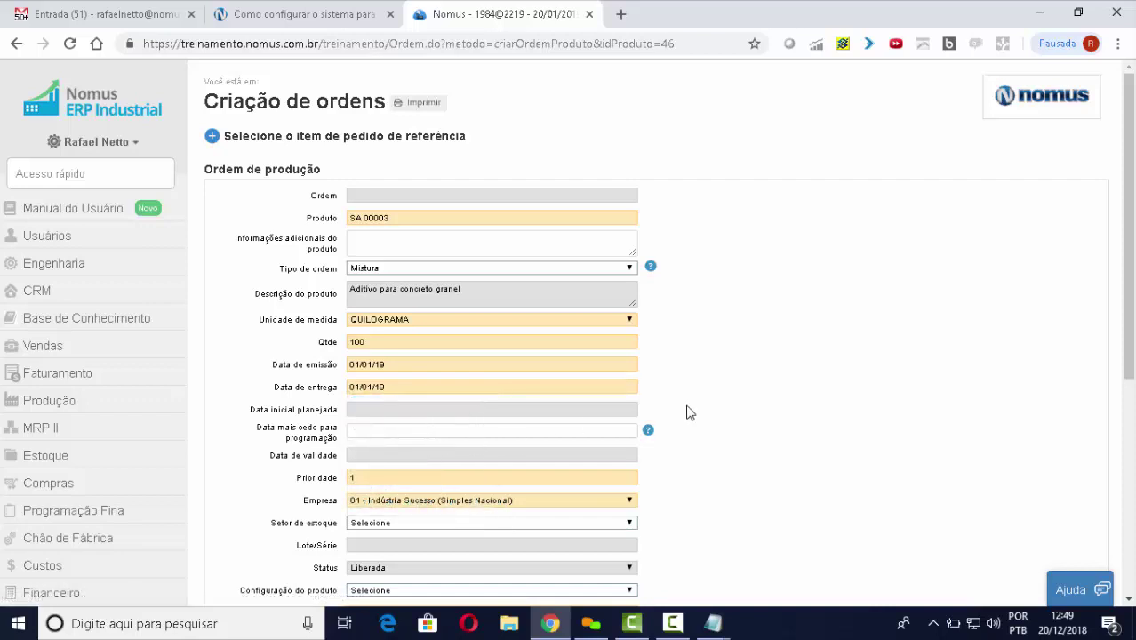
scroll(684, 411, "down", 3)
scroll(700, 414, "down", 2)
left_click(253, 539)
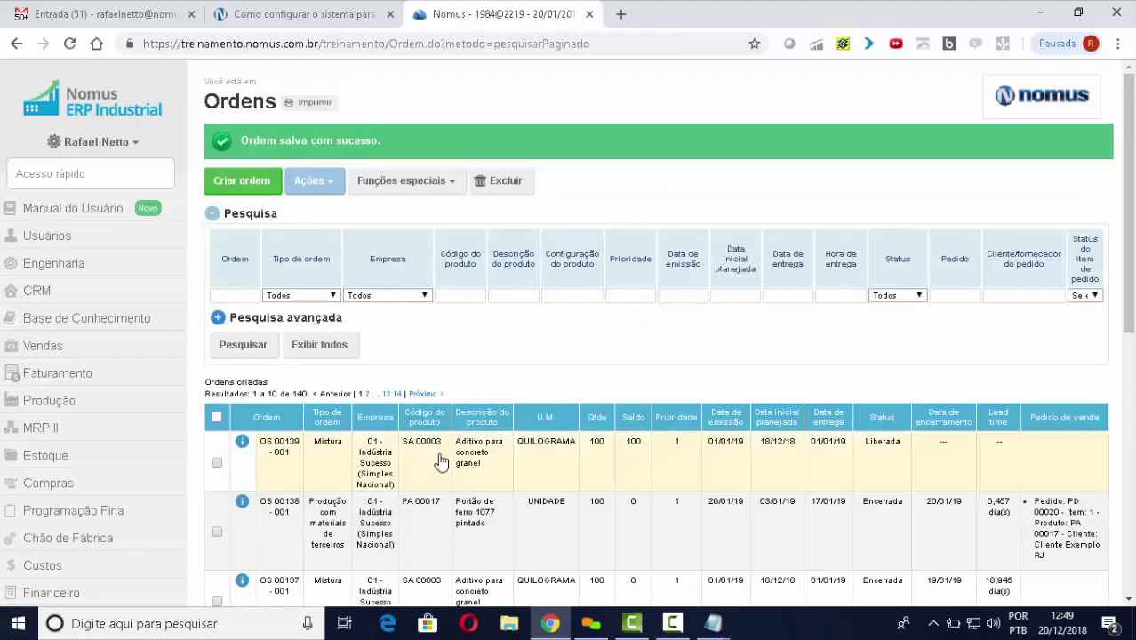
Open the material commitments of the new SA 00003 order and examine the preferential and alternative entries
left_click(440, 458)
scroll(582, 410, "down", 3)
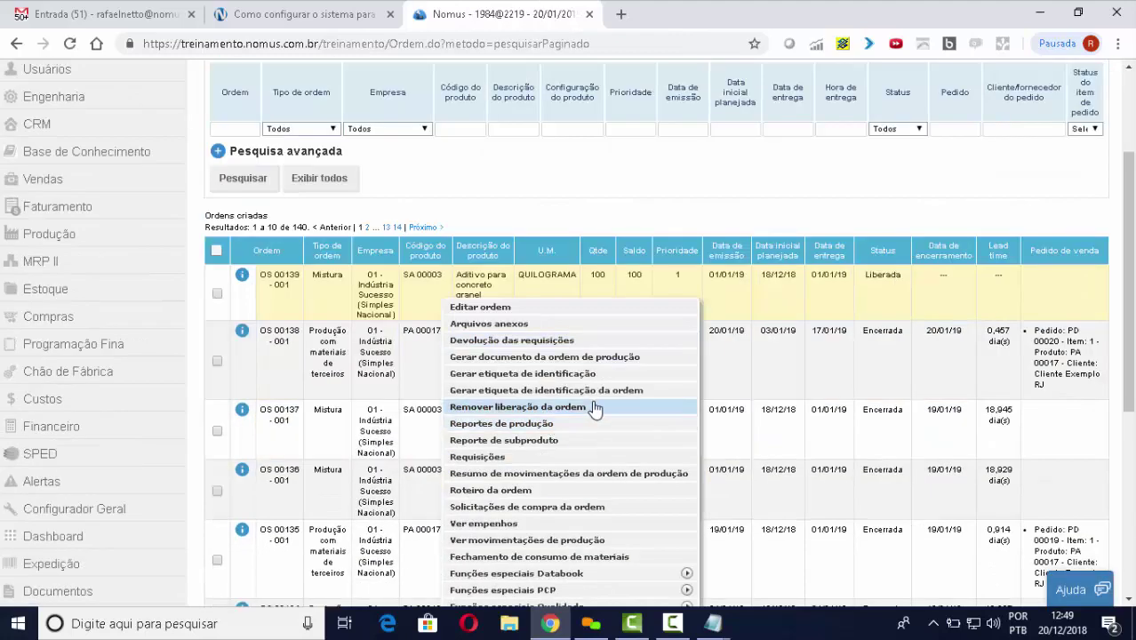
left_click(540, 442)
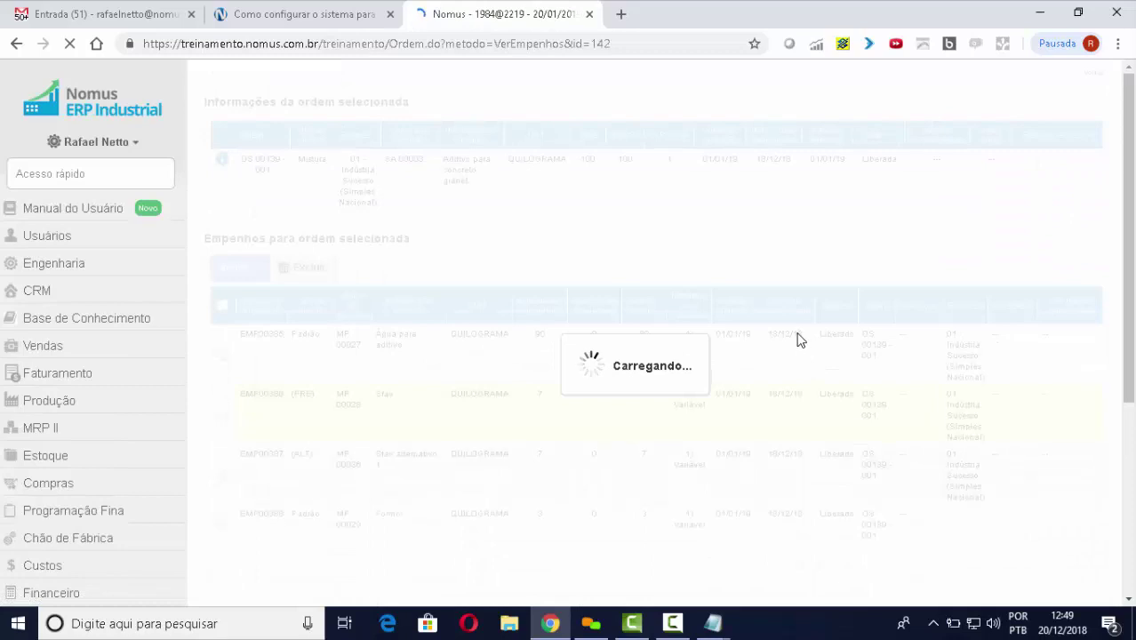
scroll(797, 334, "down", 2)
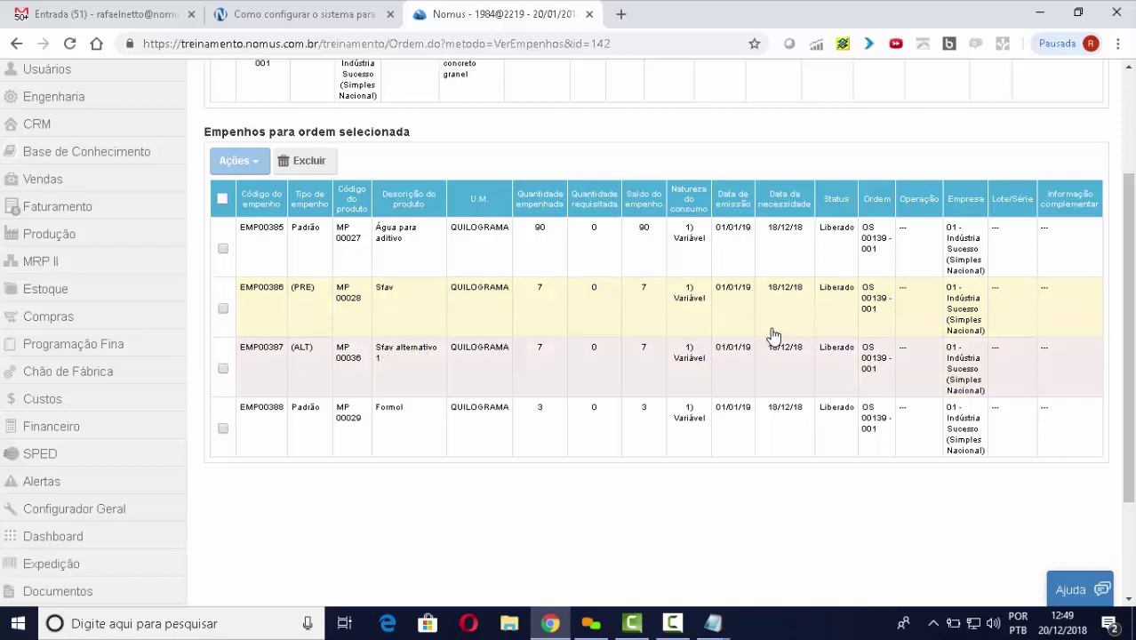
scroll(768, 360, "up", 1)
scroll(768, 360, "up", 1)
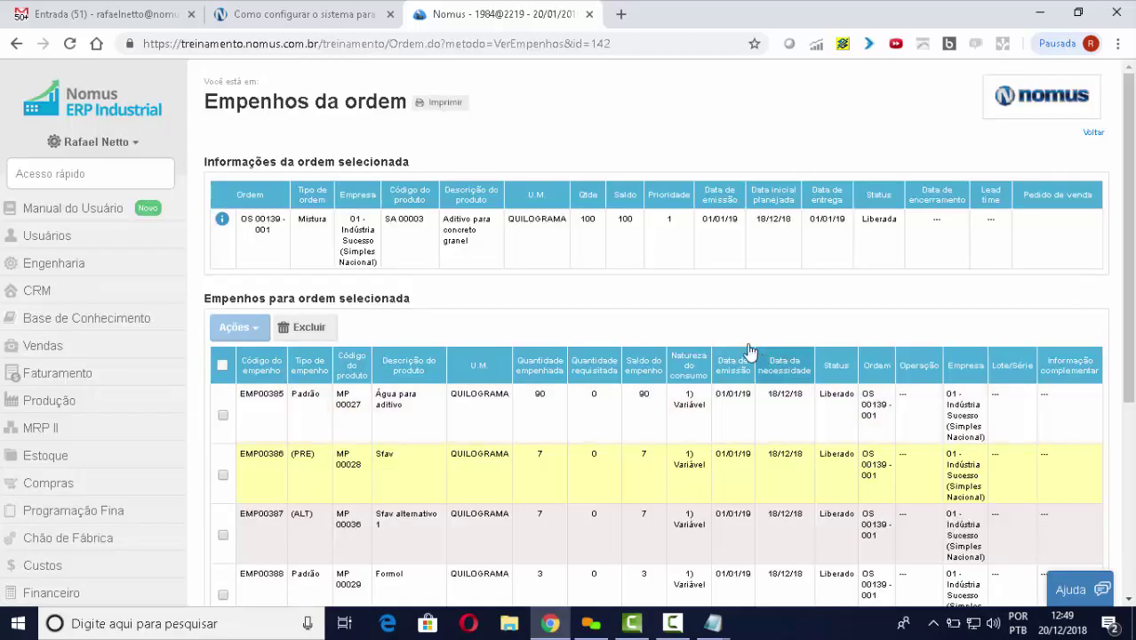
Open the order's requisitions and load its commitments with the default production requisition settings
left_click(469, 237)
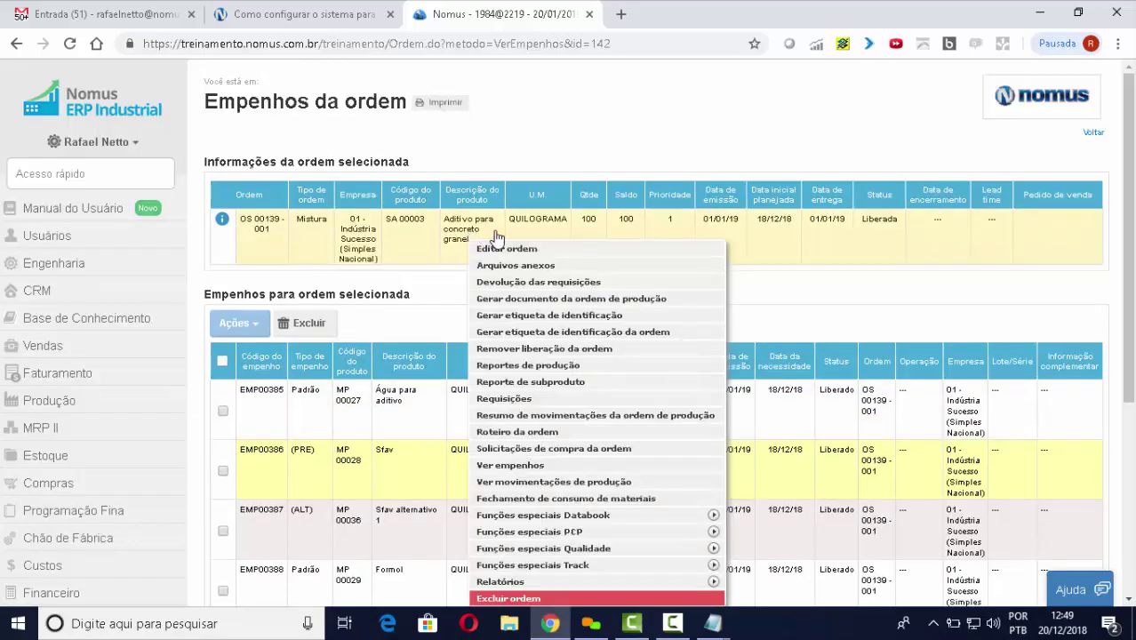
left_click(547, 399)
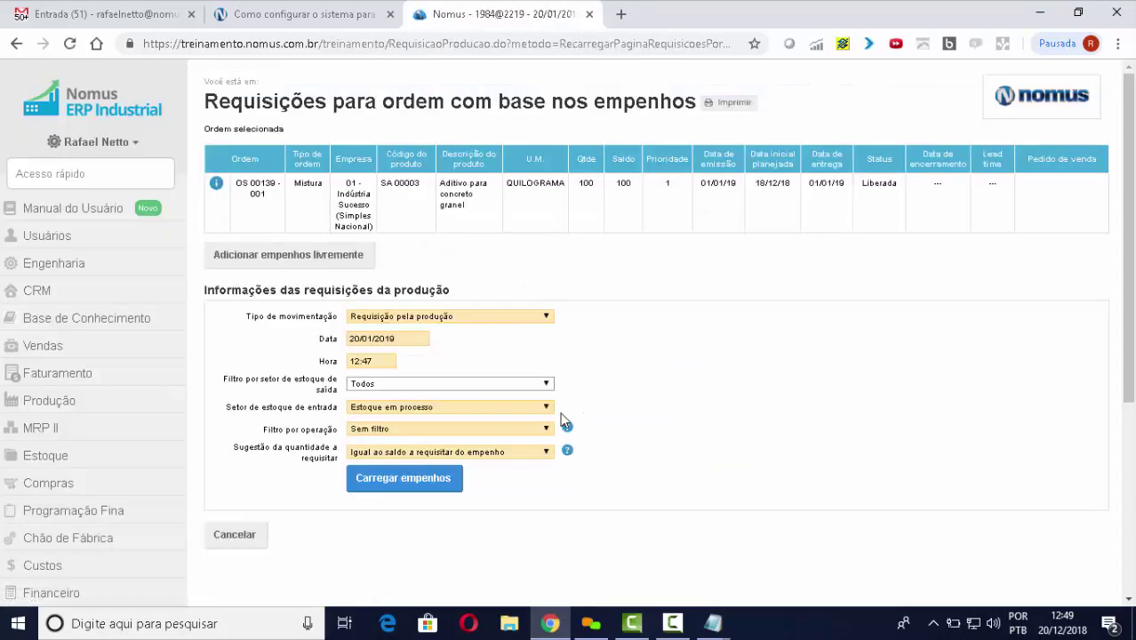
left_click(428, 482)
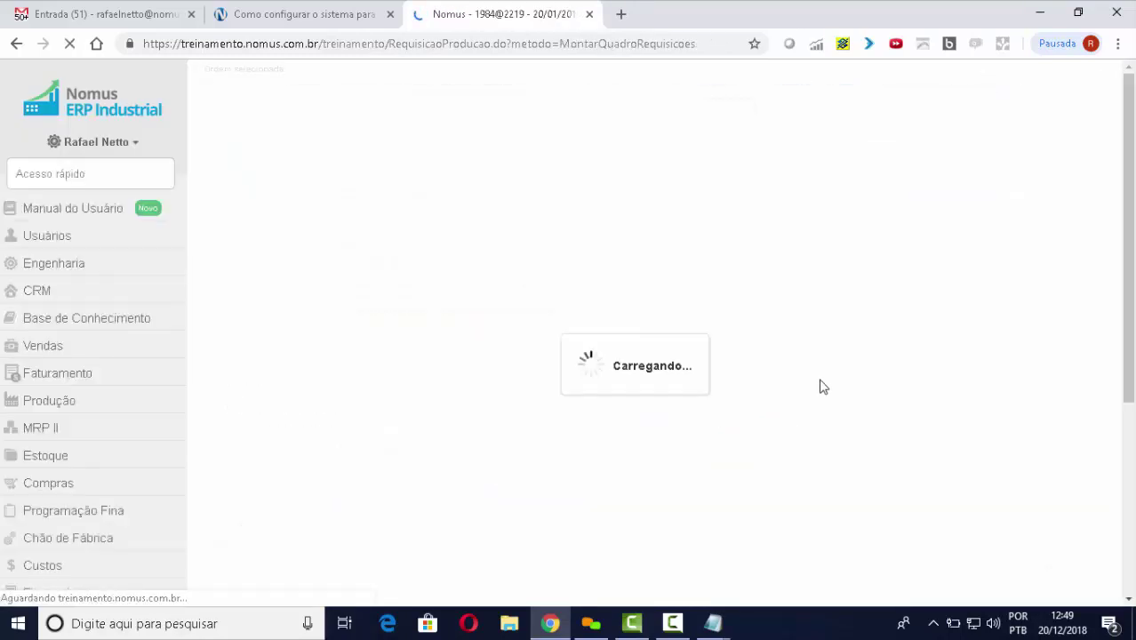
scroll(898, 333, "down", 2)
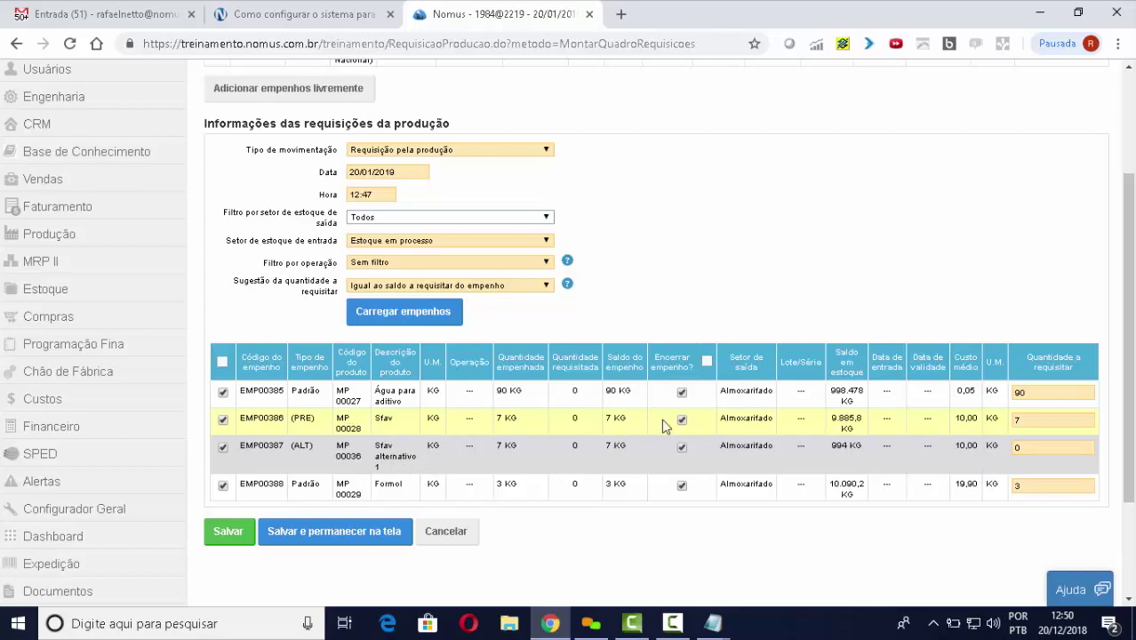
Set the quantity to requisition to 0 for the preferential Sfav and 7 for Sfav alternativo 1
left_click(1025, 421)
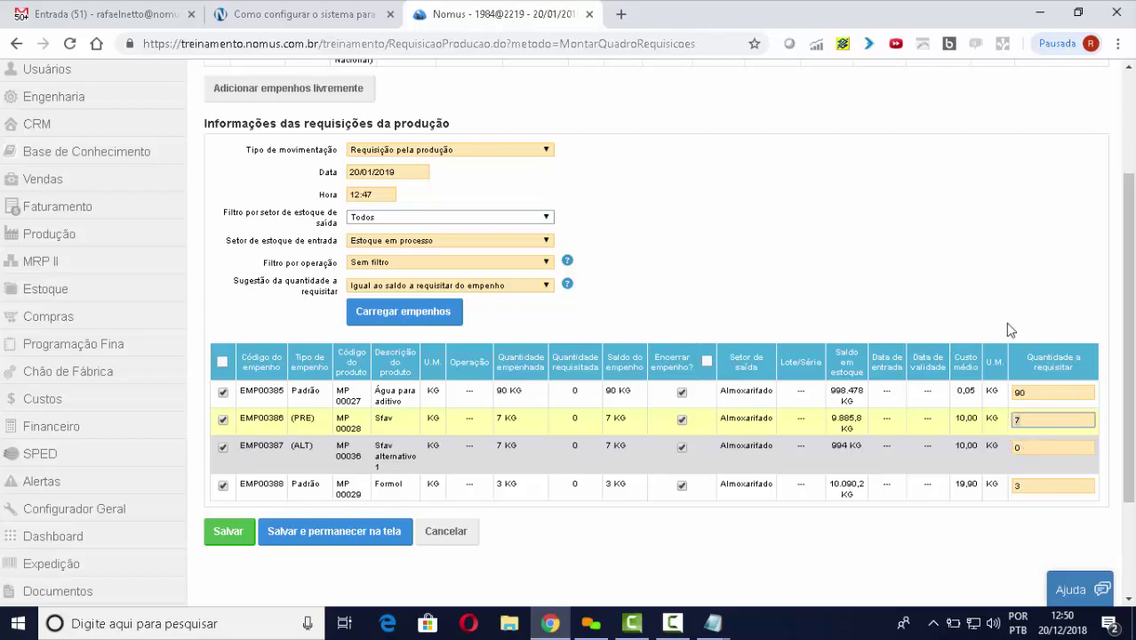
left_click(986, 274)
left_click_drag(1026, 422, 1012, 421)
left_click(1018, 449)
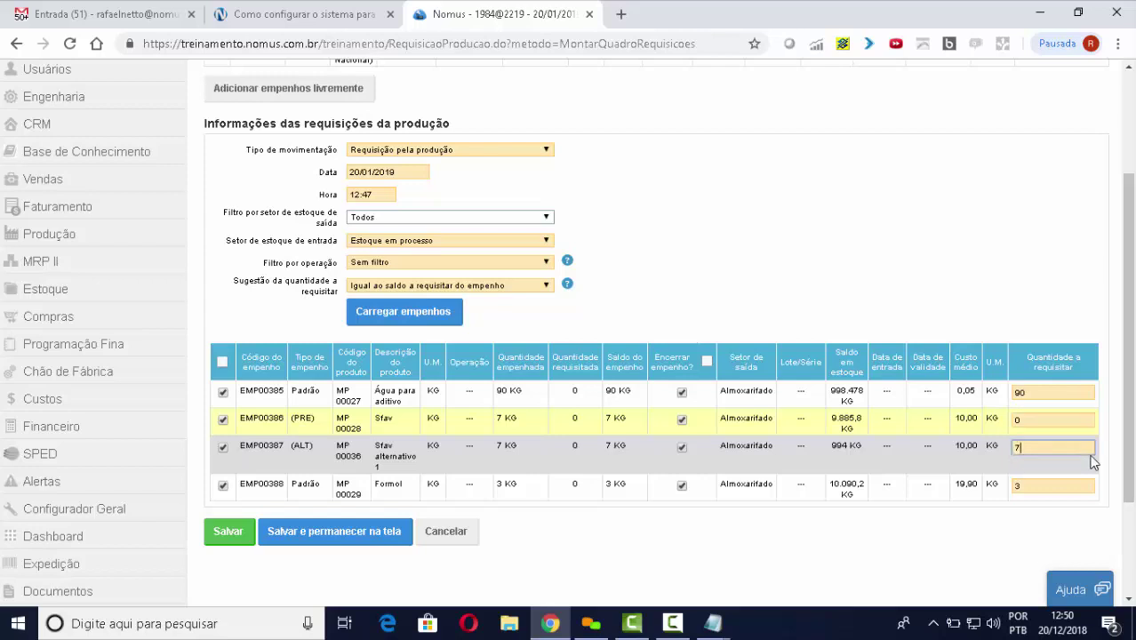
Set the quantity to requisition to 3 for Sfav and 4 for Sfav alternativo 1, and save the requisitions
left_click(1031, 419)
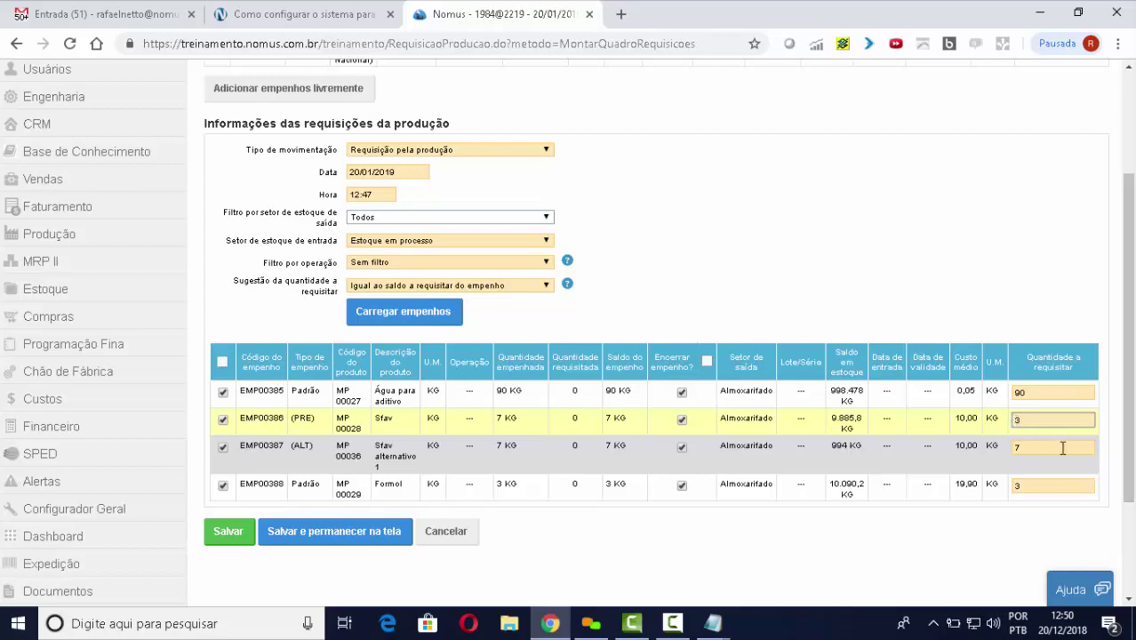
left_click(1038, 449)
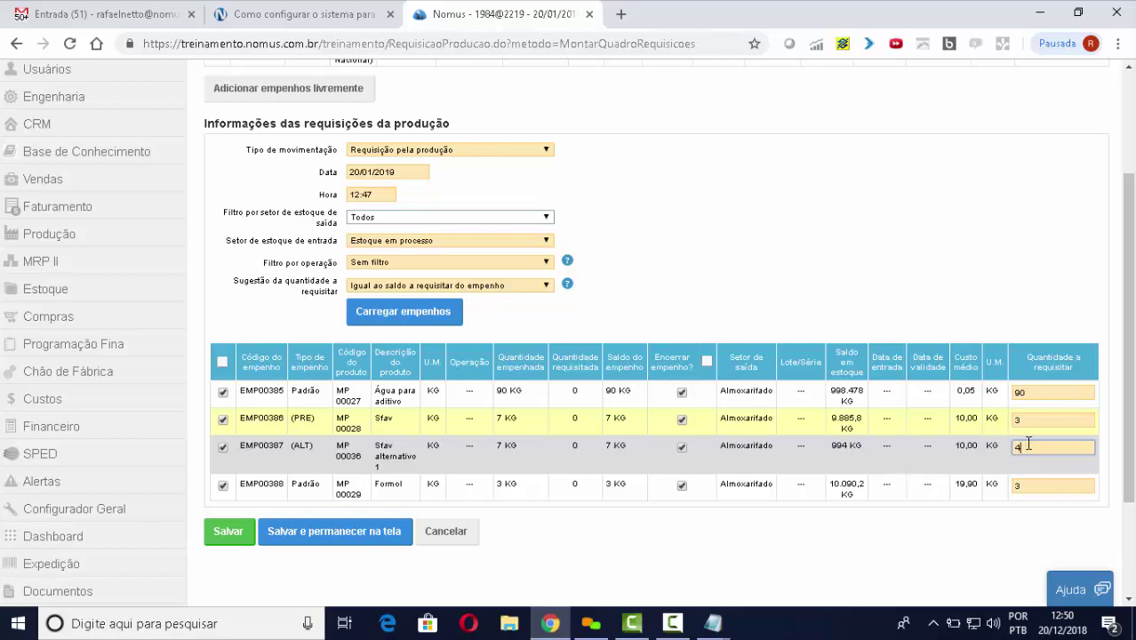
left_click(222, 534)
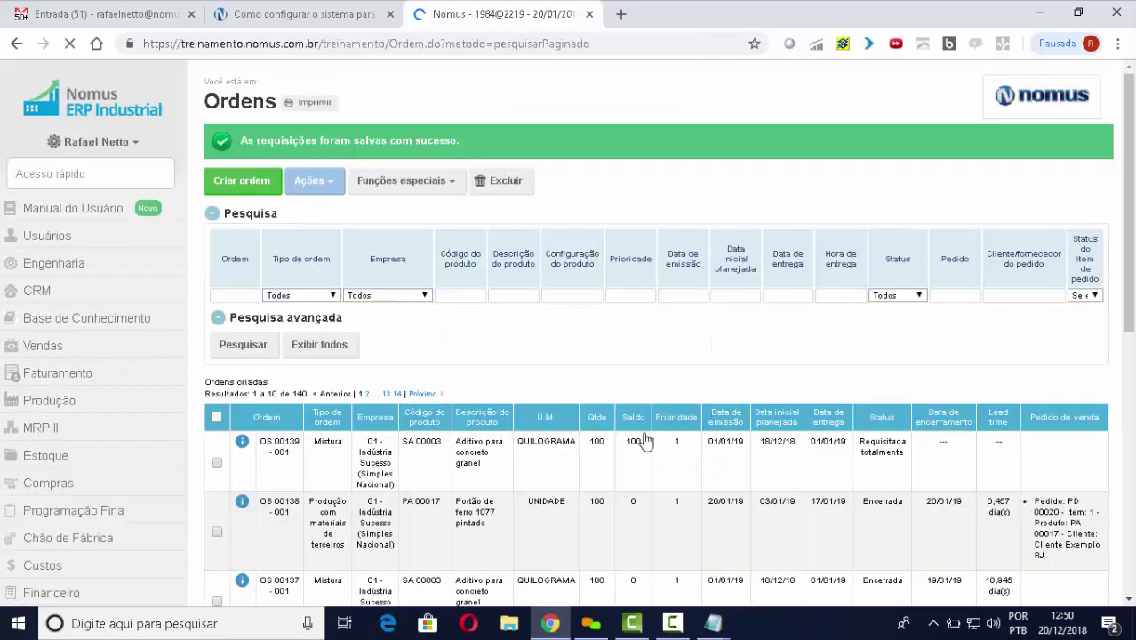
Open the production movements of the new SA 00003 order and examine the Sfav and Sfav alternativo 1 requisitions
left_click(645, 442)
scroll(715, 406, "down", 3)
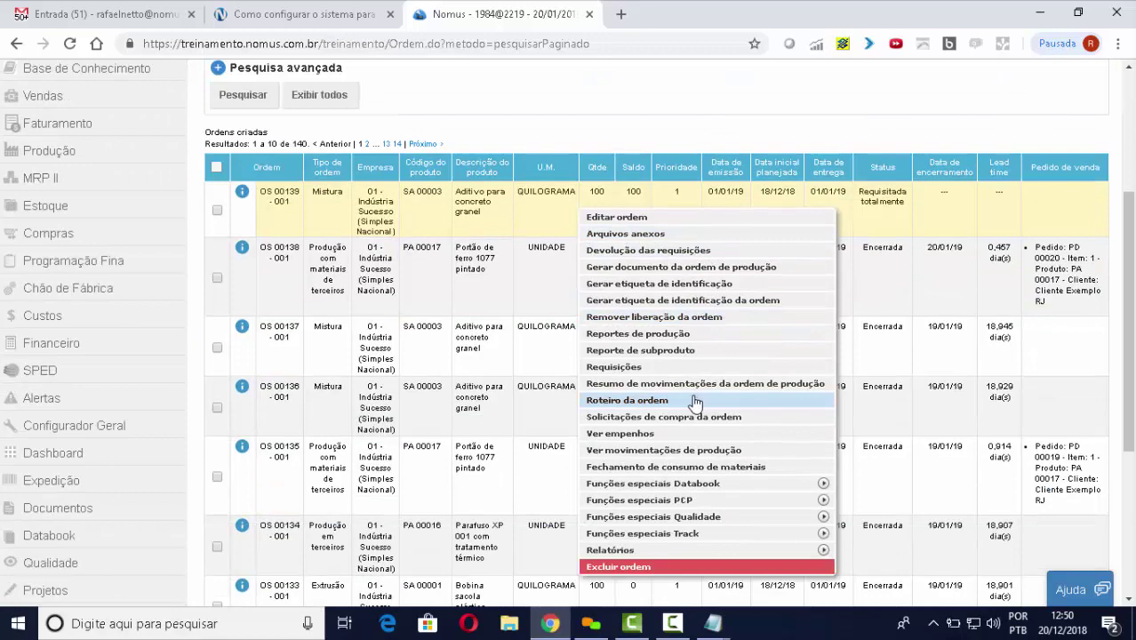
left_click(695, 452)
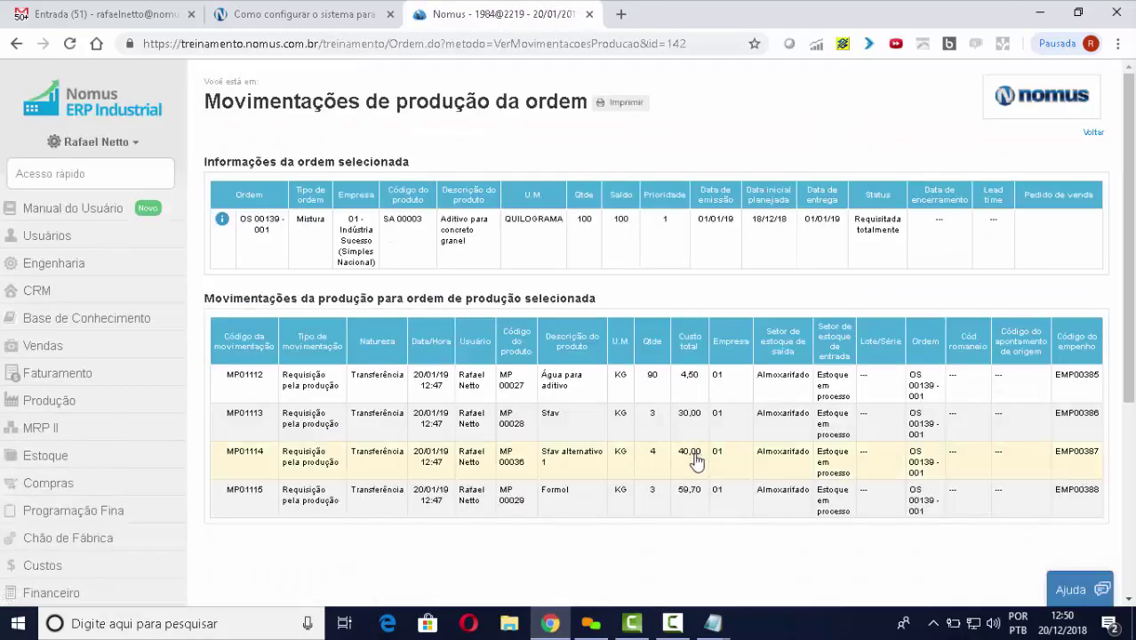
scroll(696, 461, "down", 1)
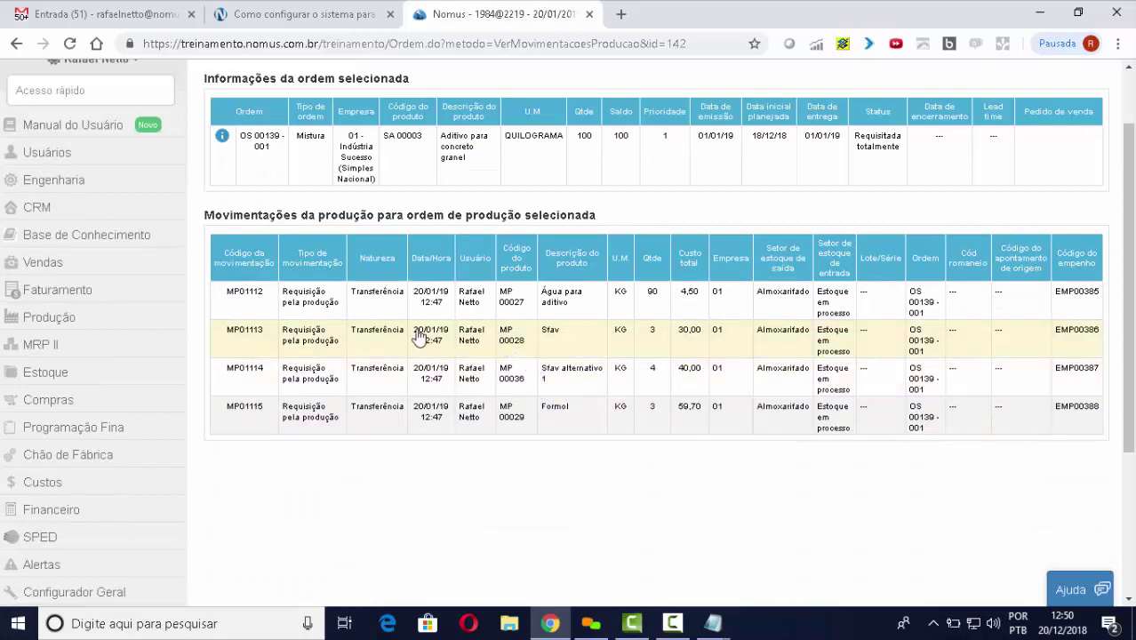
right_click(650, 336)
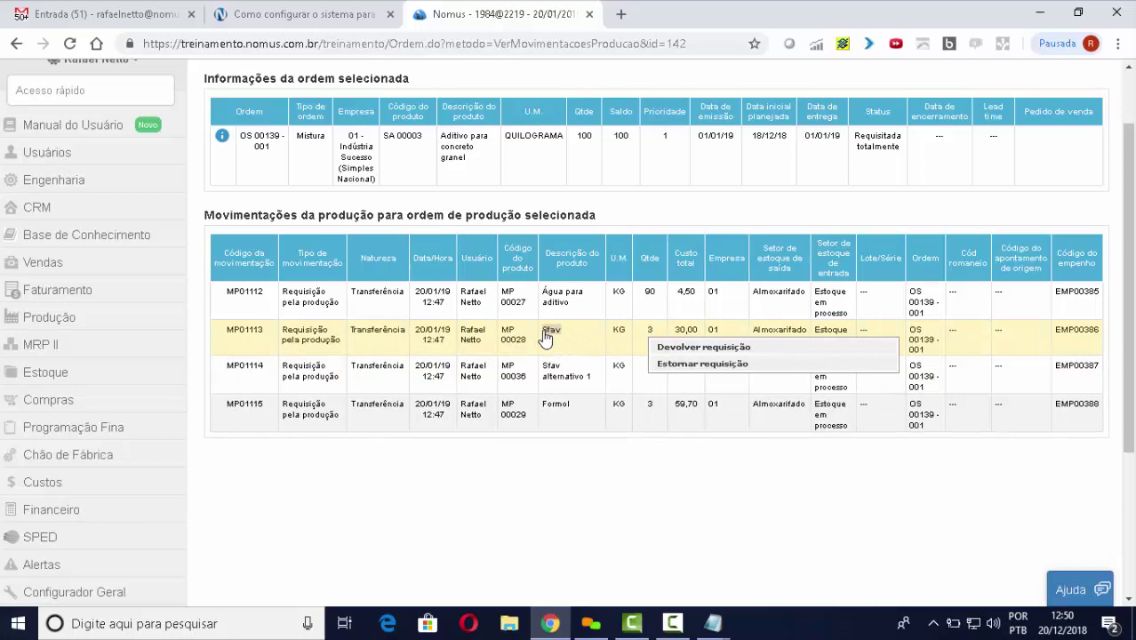
left_click(546, 338)
double_click(623, 370)
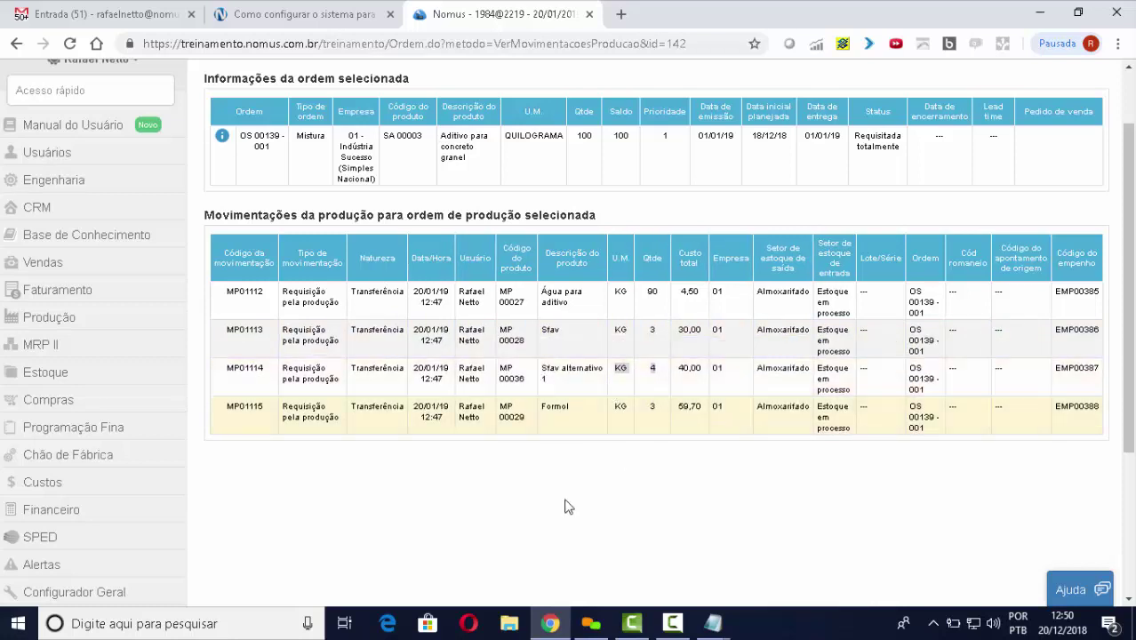
right_click(543, 378)
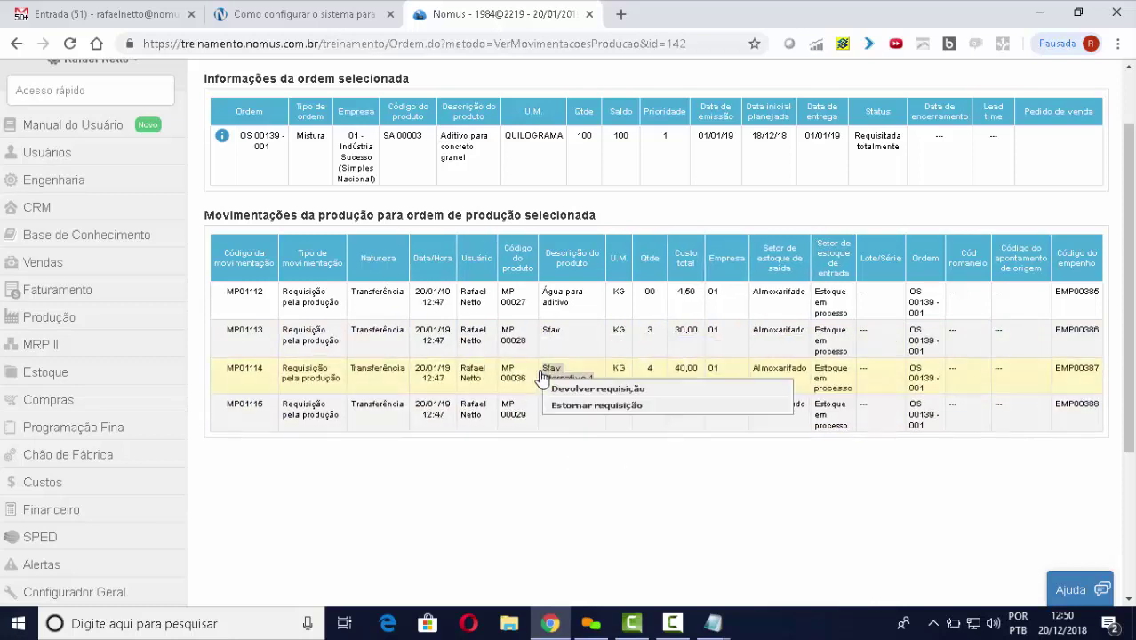
left_click(613, 517)
Switch to the Nomus help article and read Pergunta 16.2.2.4 on substitute inputs replacing two inputs, with its answer
left_click(321, 13)
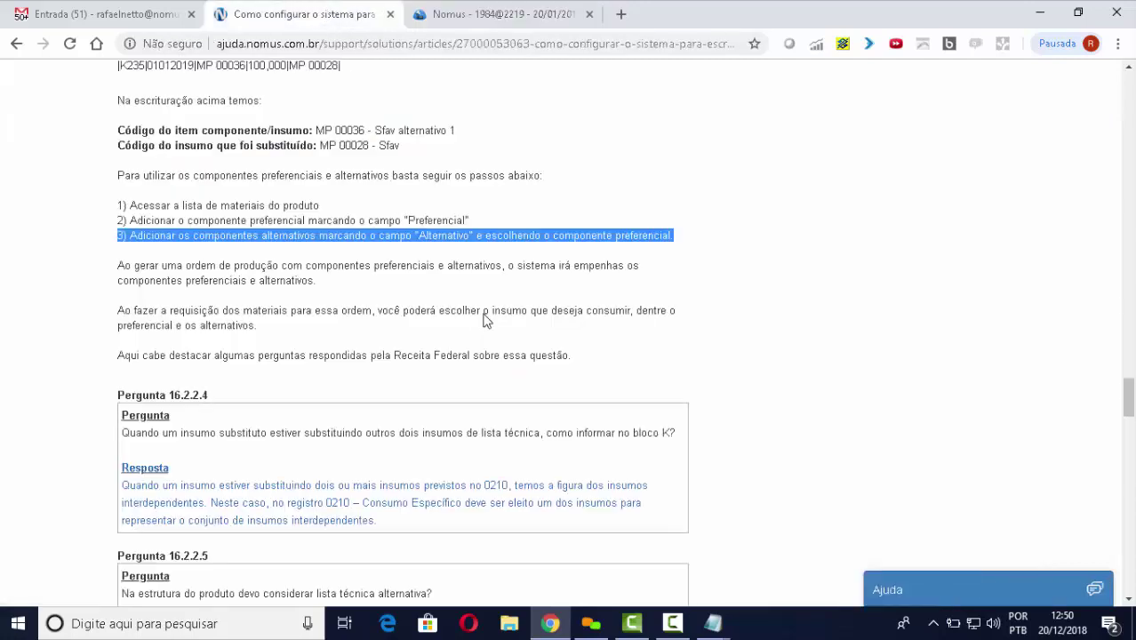
scroll(426, 344, "down", 2)
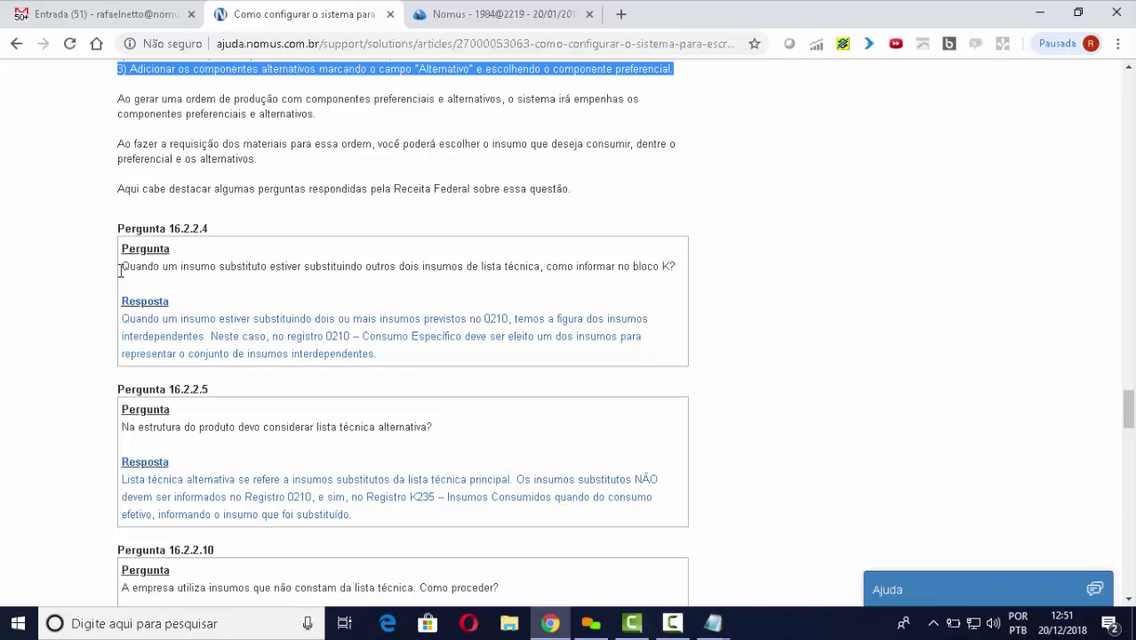
left_click_drag(121, 268, 681, 266)
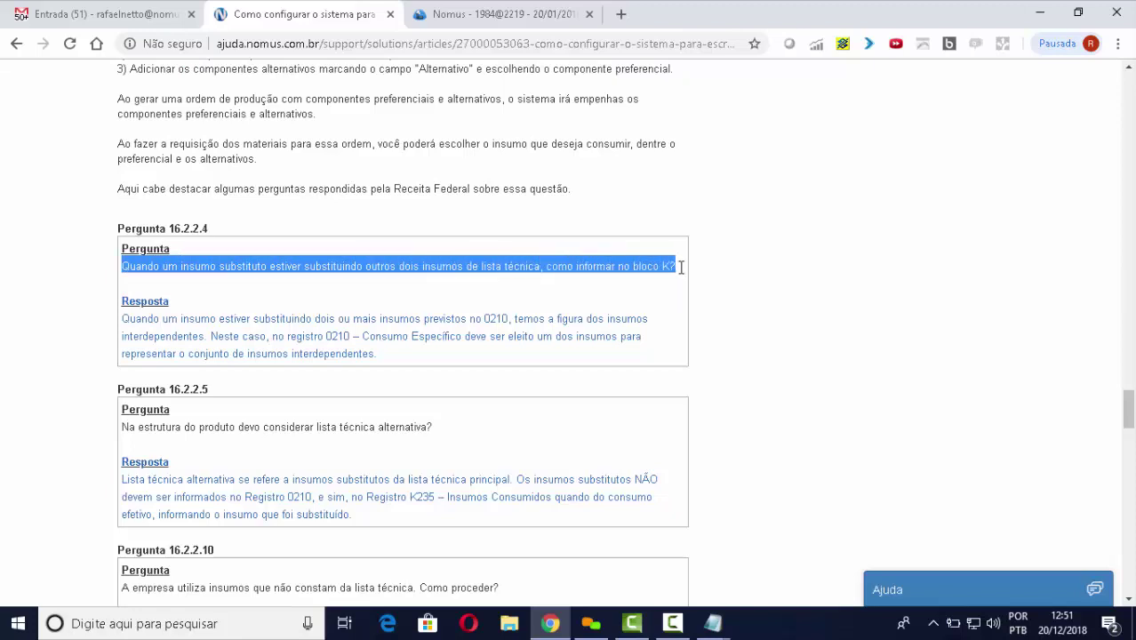
left_click(132, 326)
left_click_drag(126, 320, 509, 321)
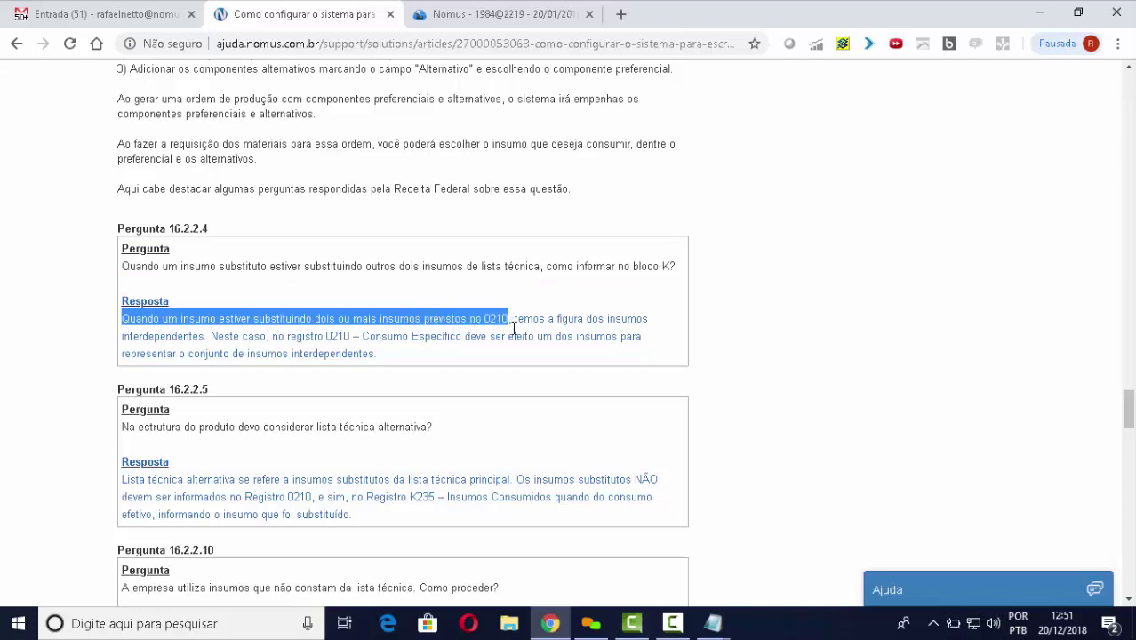
left_click(515, 320)
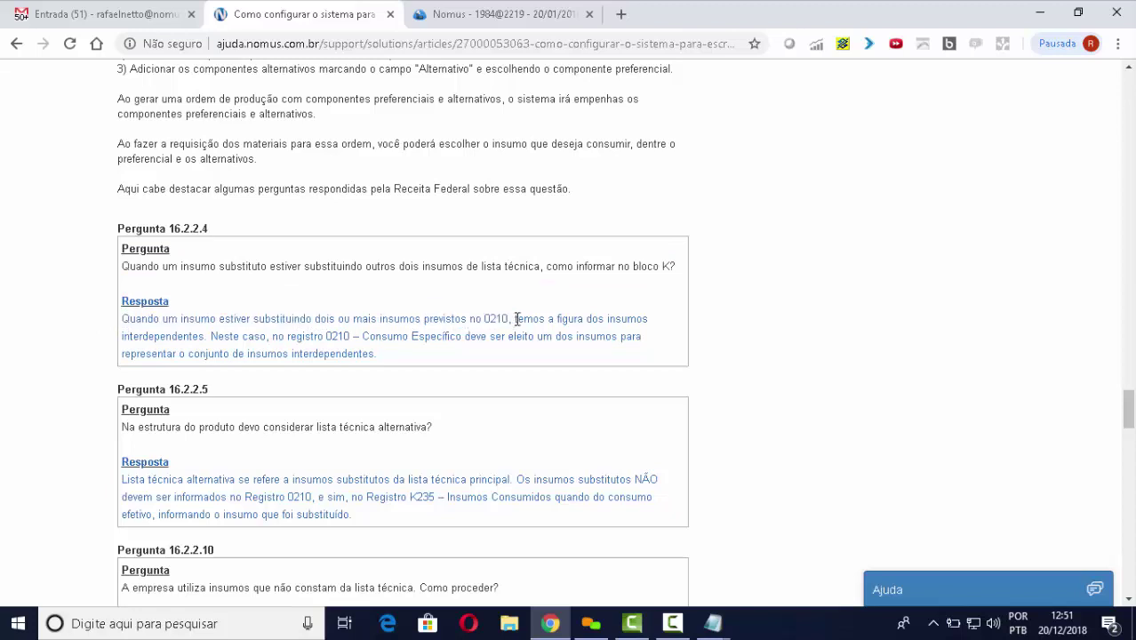
left_click_drag(517, 319, 205, 340)
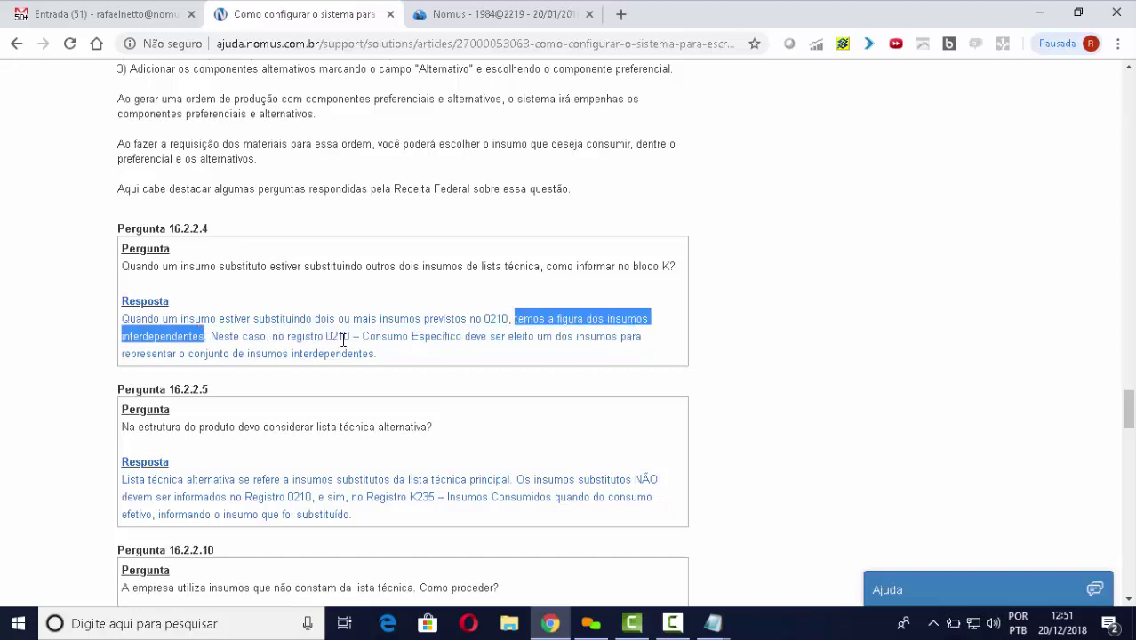
left_click_drag(363, 336, 388, 352)
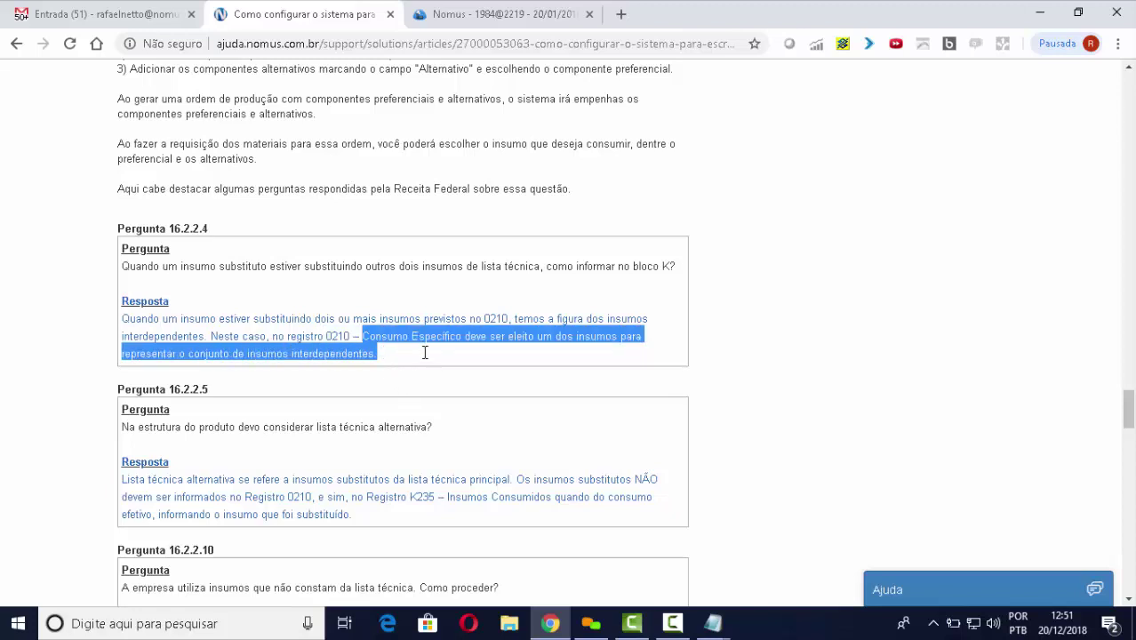
left_click(410, 360)
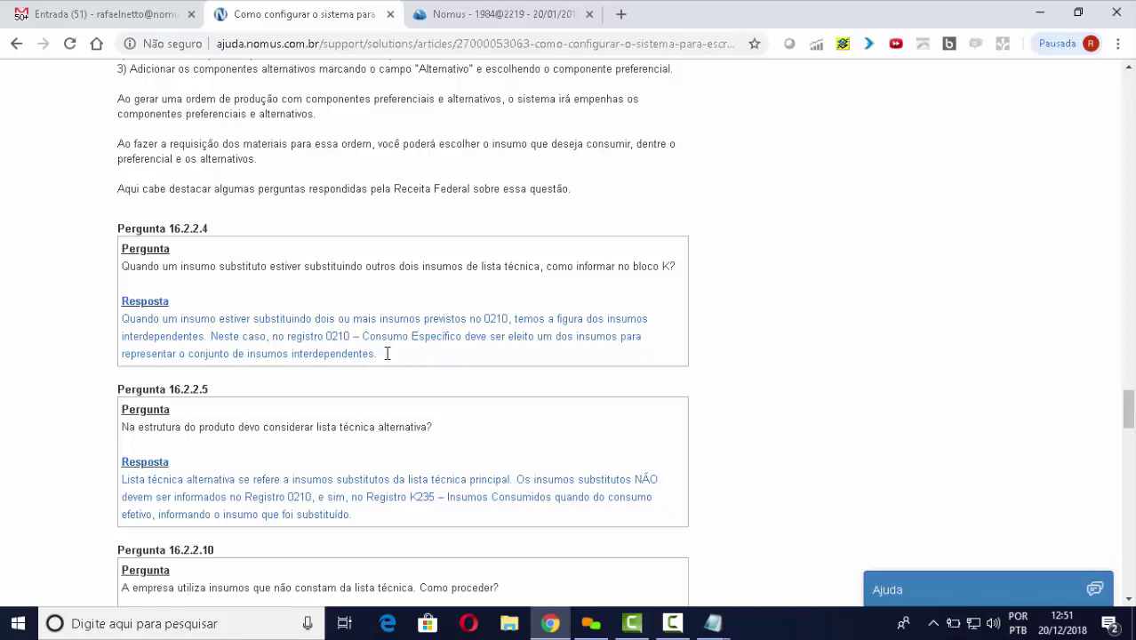
Read Pergunta 16.2.2.5 on alternative technical lists, comparing its answer on registers 0210 and K235 with the order's production movements
scroll(380, 352, "down", 2)
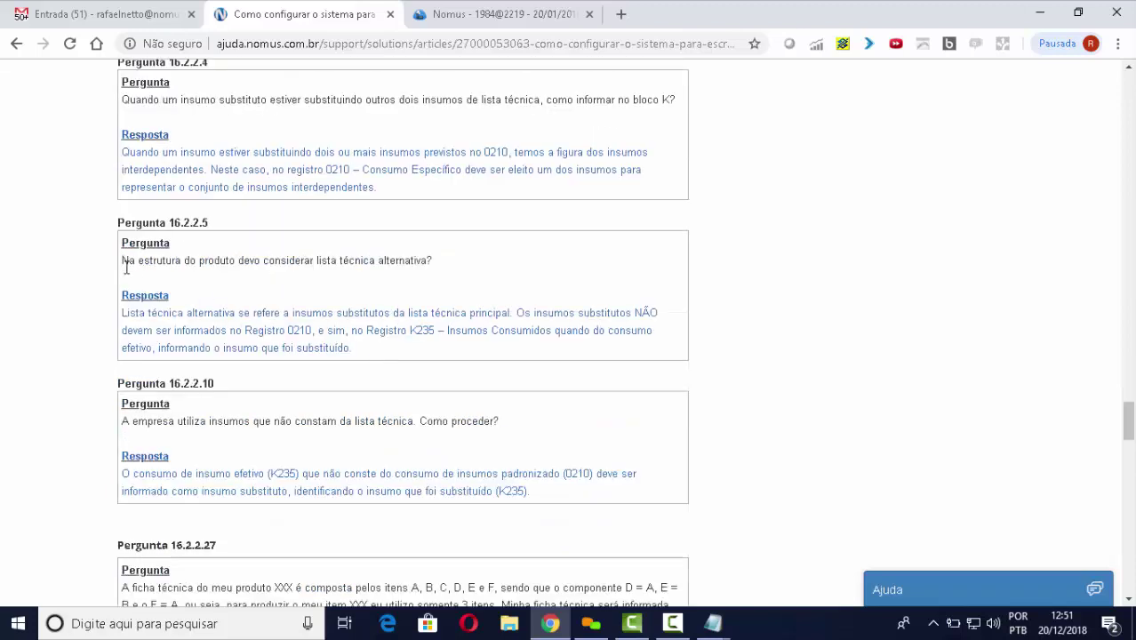
left_click_drag(123, 261, 441, 262)
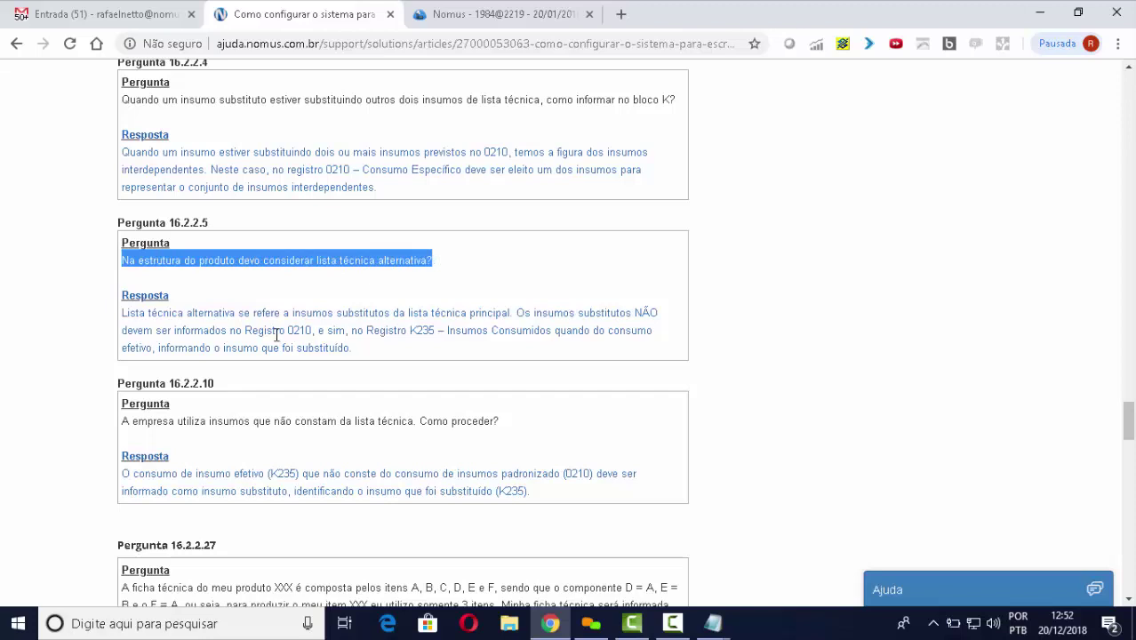
scroll(271, 330, "down", 1)
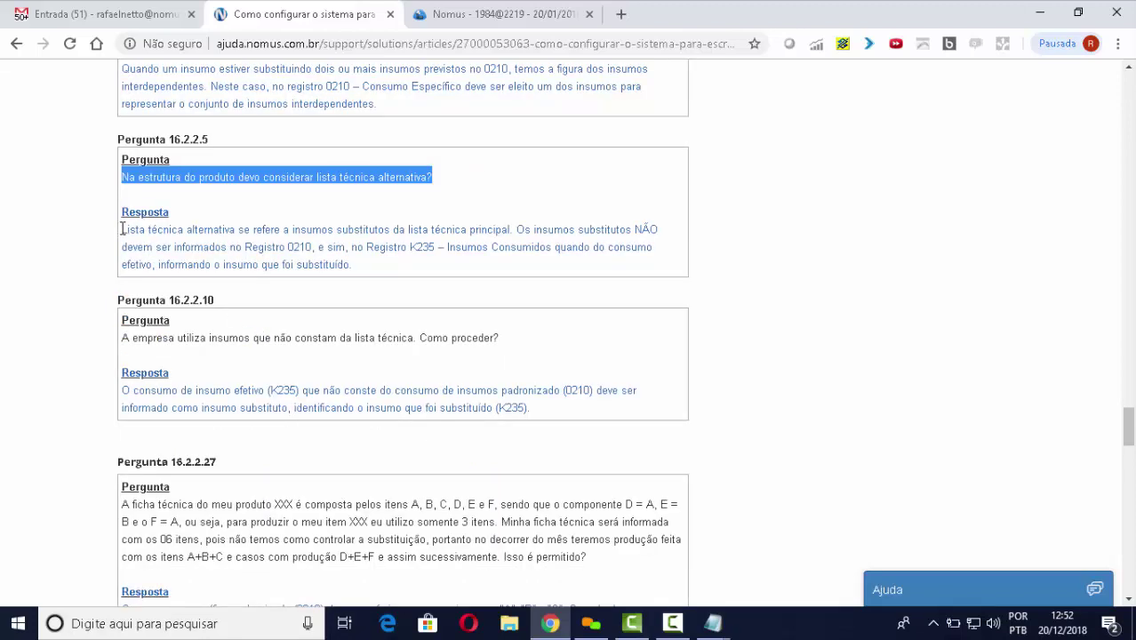
left_click_drag(122, 229, 361, 265)
left_click(463, 270)
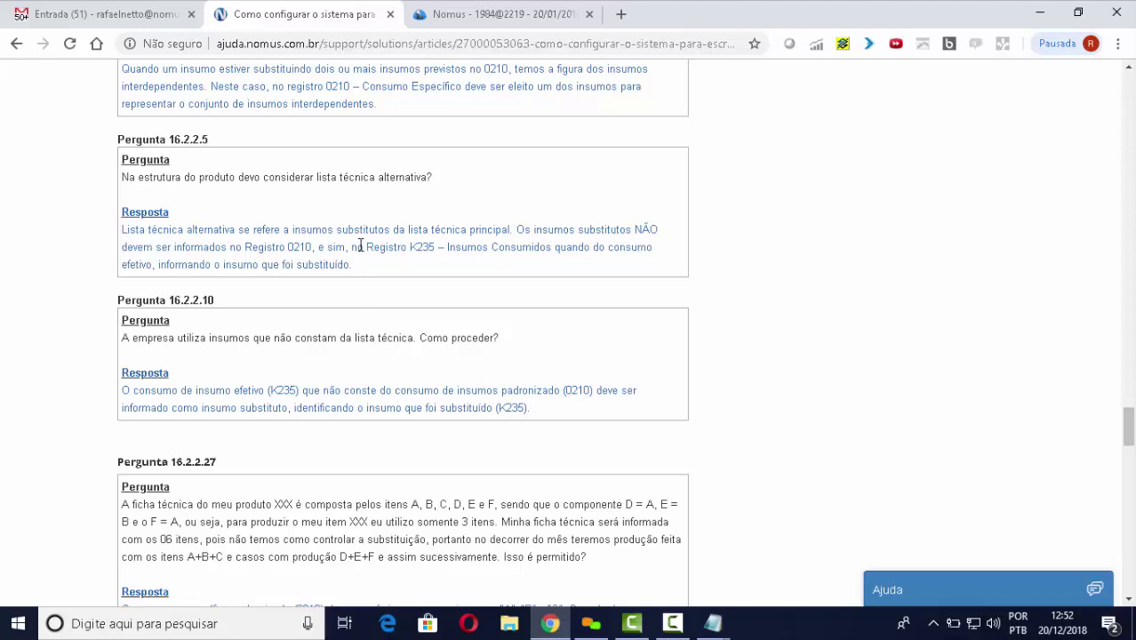
left_click(503, 16)
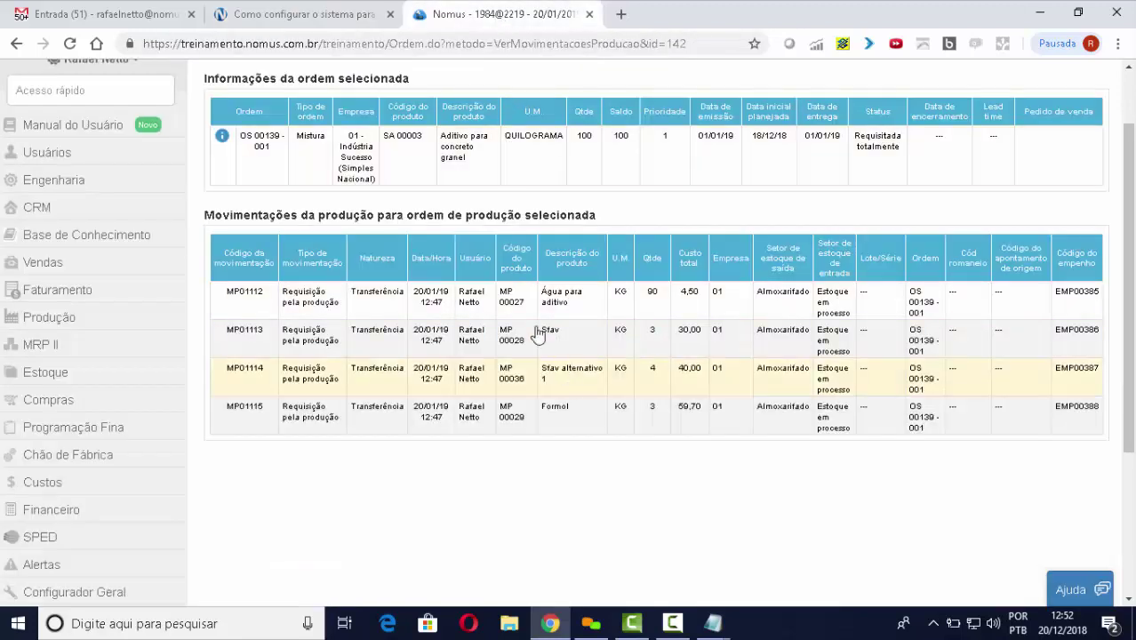
left_click(351, 15)
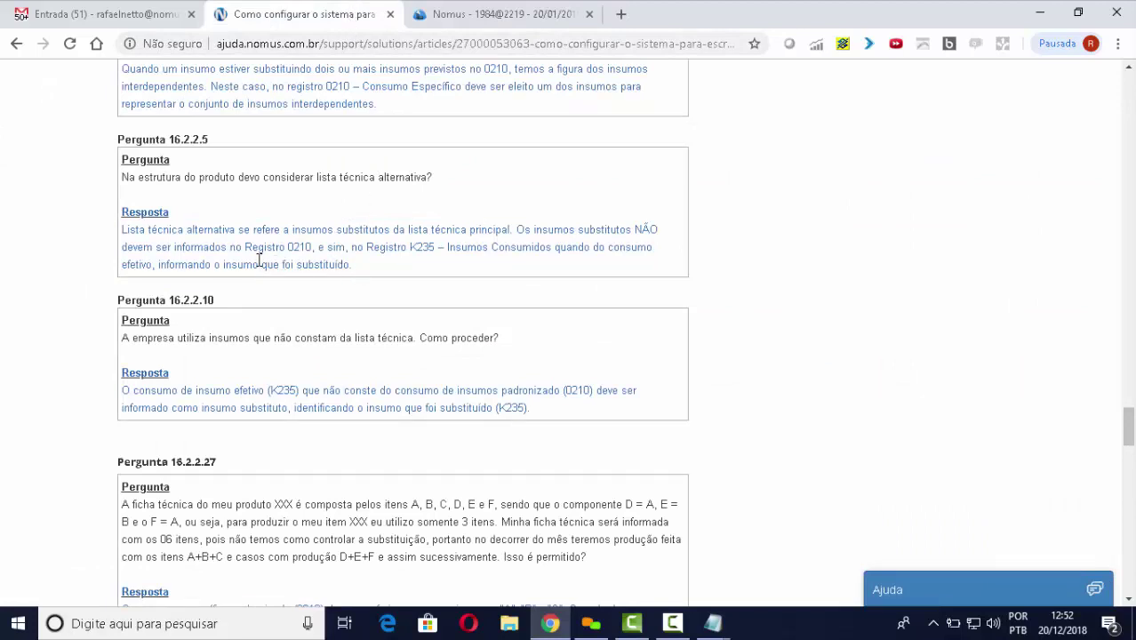
left_click_drag(246, 247, 315, 246)
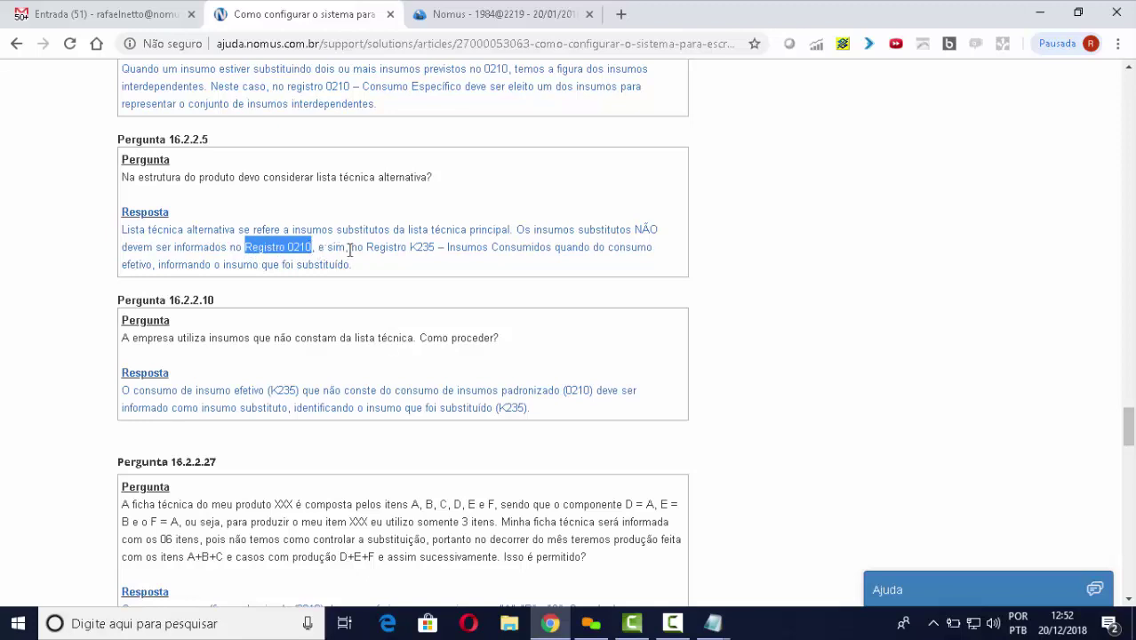
left_click_drag(367, 247, 556, 247)
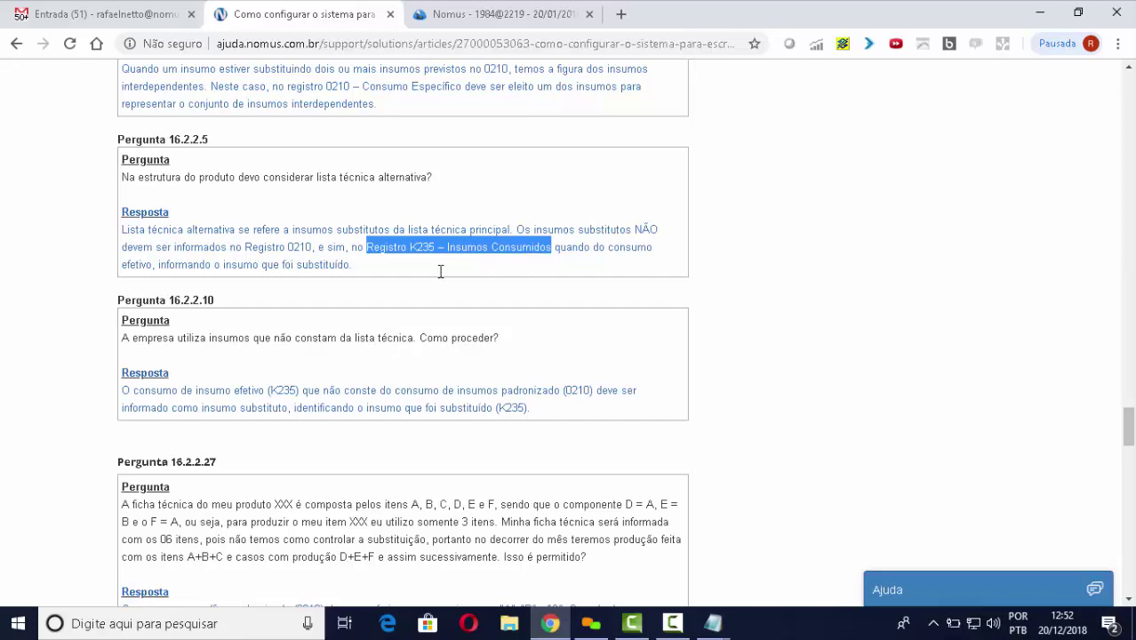
Read Pergunta 16.2.2.10 on inputs missing from the technical list, highlighting the question and its answer
left_click(218, 345)
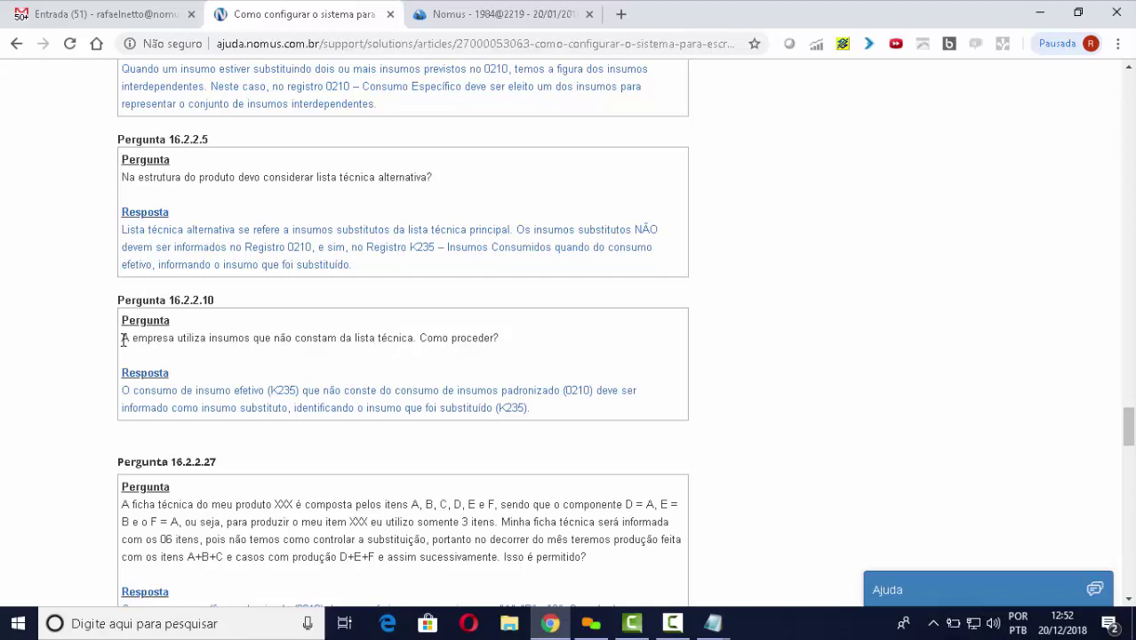
left_click_drag(123, 338, 503, 338)
left_click(354, 372)
left_click_drag(122, 389, 536, 405)
left_click(373, 361)
Read the question of Pergunta 16.2.2.27 about product XXX with items A to F, highlighting its passages
scroll(376, 352, "down", 1)
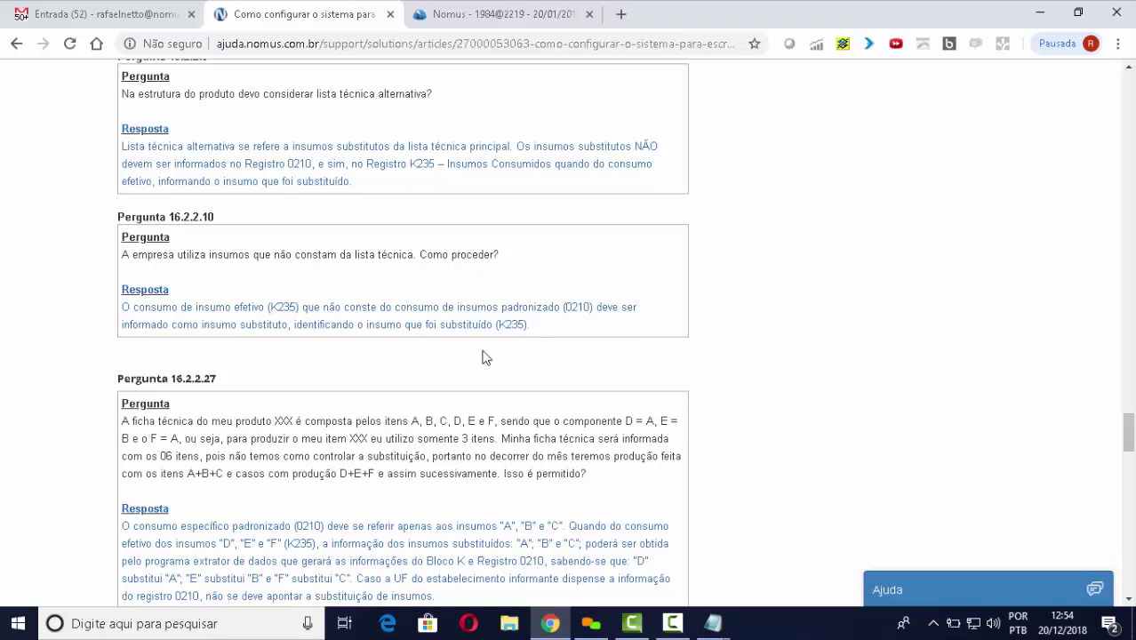
scroll(386, 361, "down", 2)
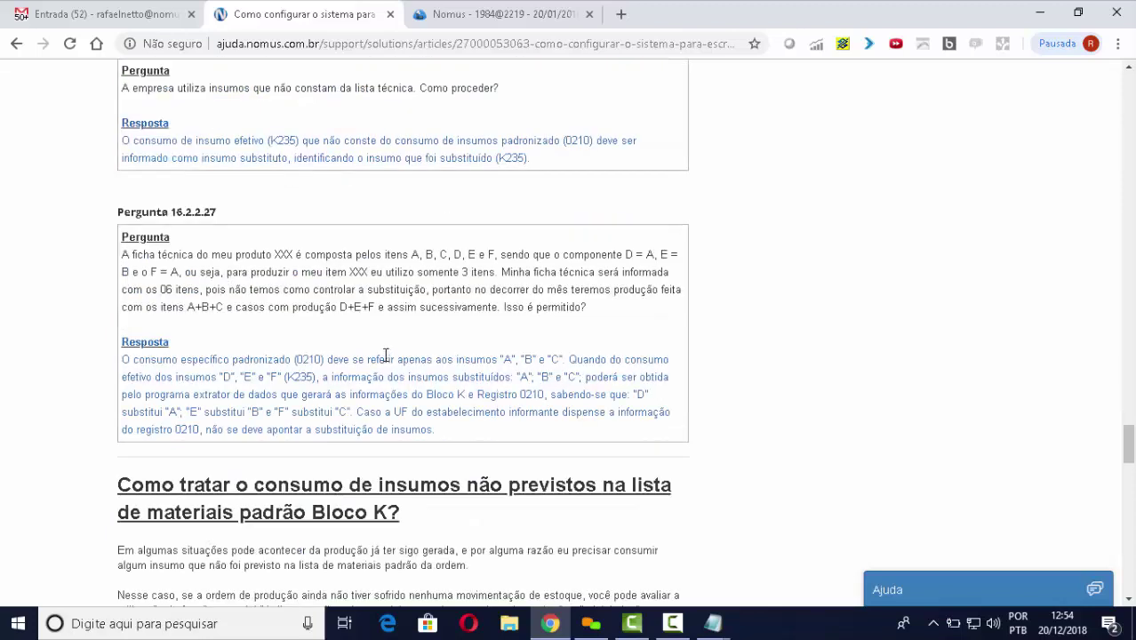
scroll(386, 359, "down", 1)
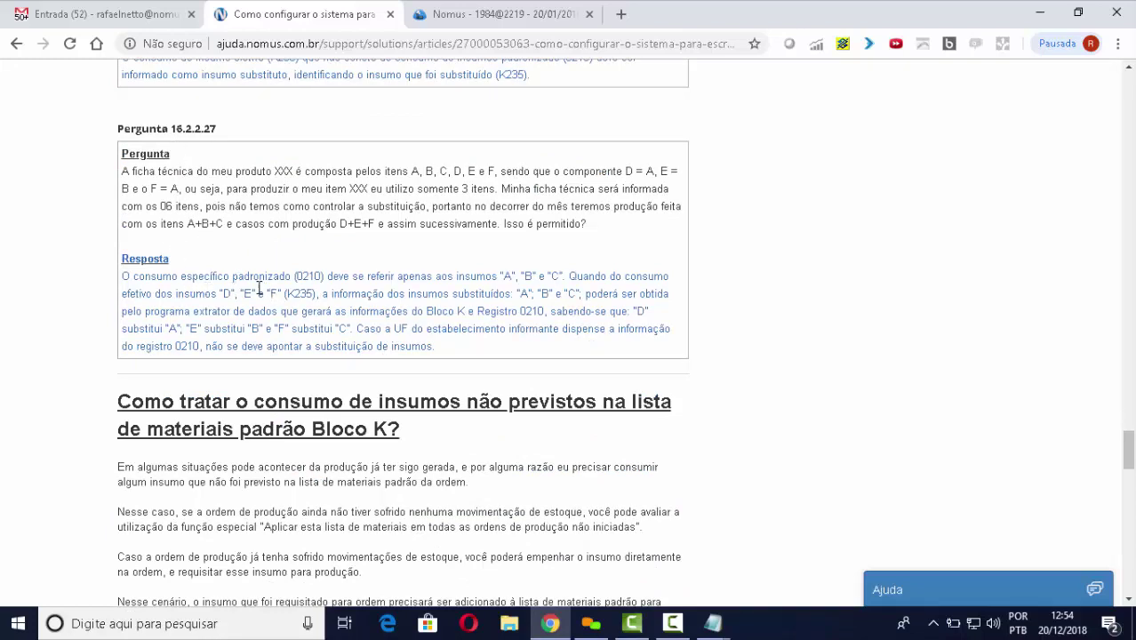
left_click_drag(122, 170, 432, 206)
left_click(501, 188)
left_click_drag(432, 206, 585, 227)
left_click(226, 228)
left_click(278, 276)
Read the answer to Pergunta 16.2.2.27, highlighting the A/B/C and D/E/F substitutions and the exemption from register 0210
scroll(279, 276, "down", 1)
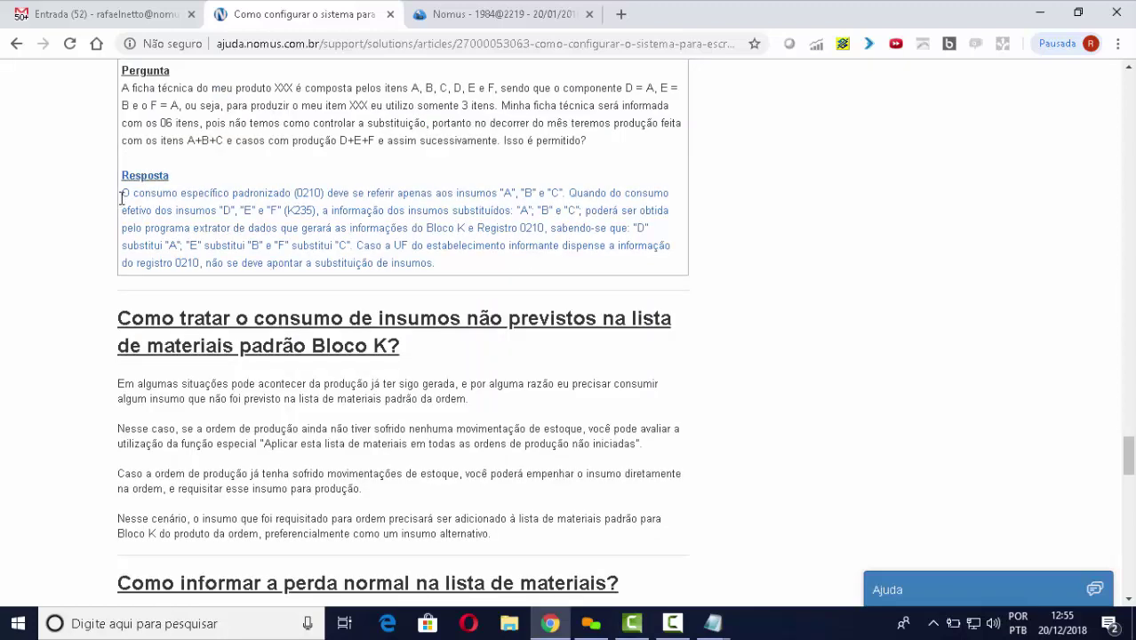
left_click_drag(123, 193, 471, 238)
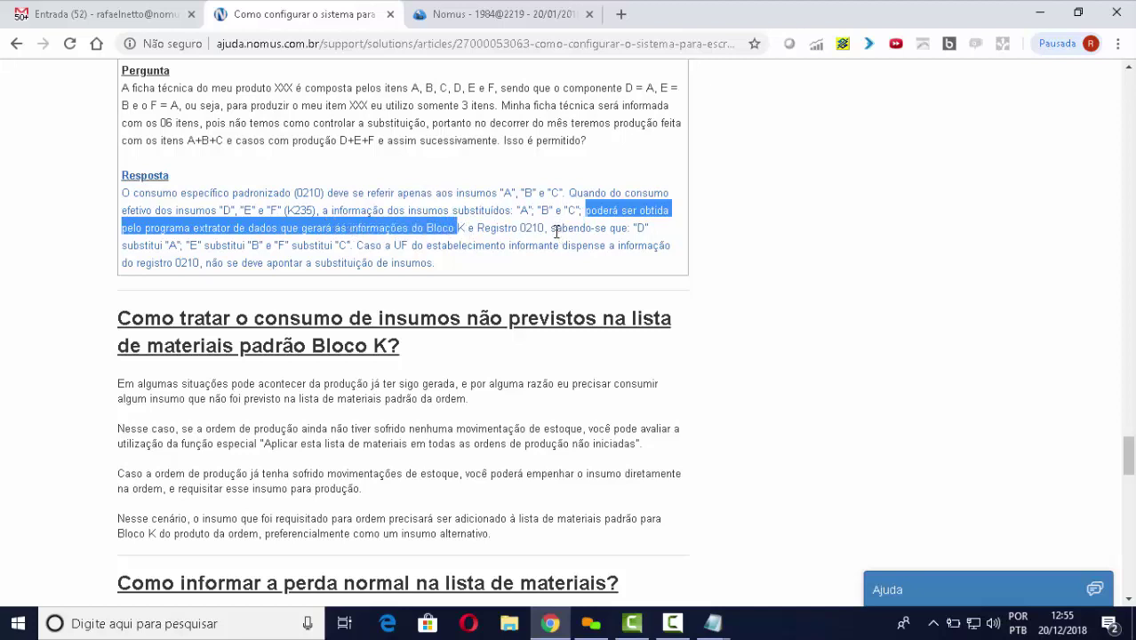
left_click_drag(557, 229, 375, 253)
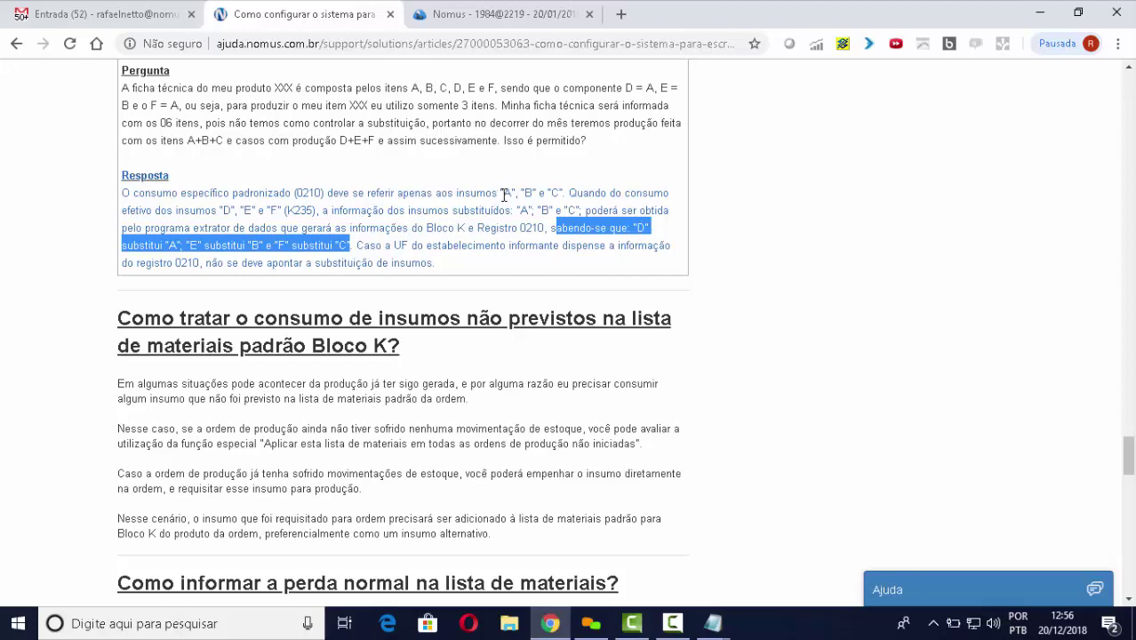
left_click(506, 196)
left_click_drag(550, 194, 565, 194)
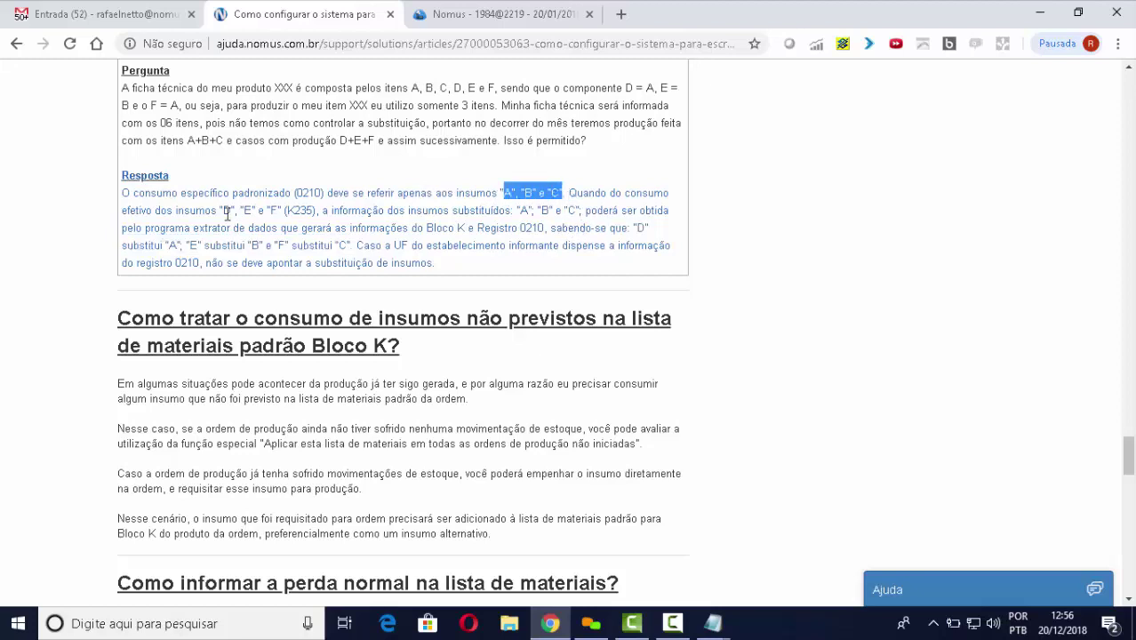
left_click_drag(224, 212, 281, 212)
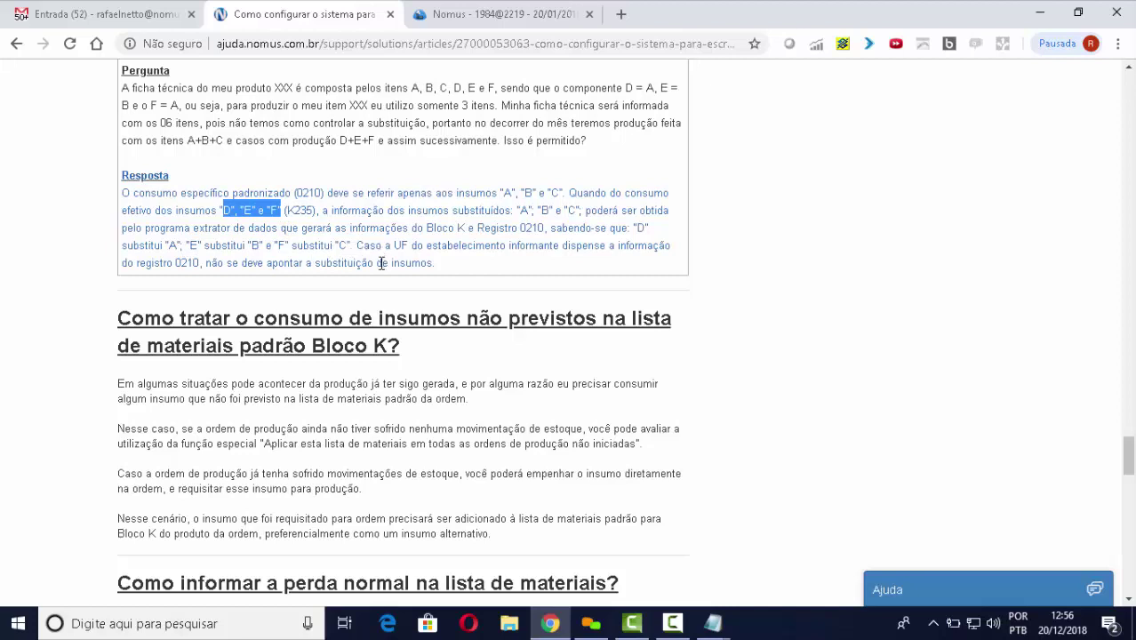
left_click_drag(358, 247, 445, 263)
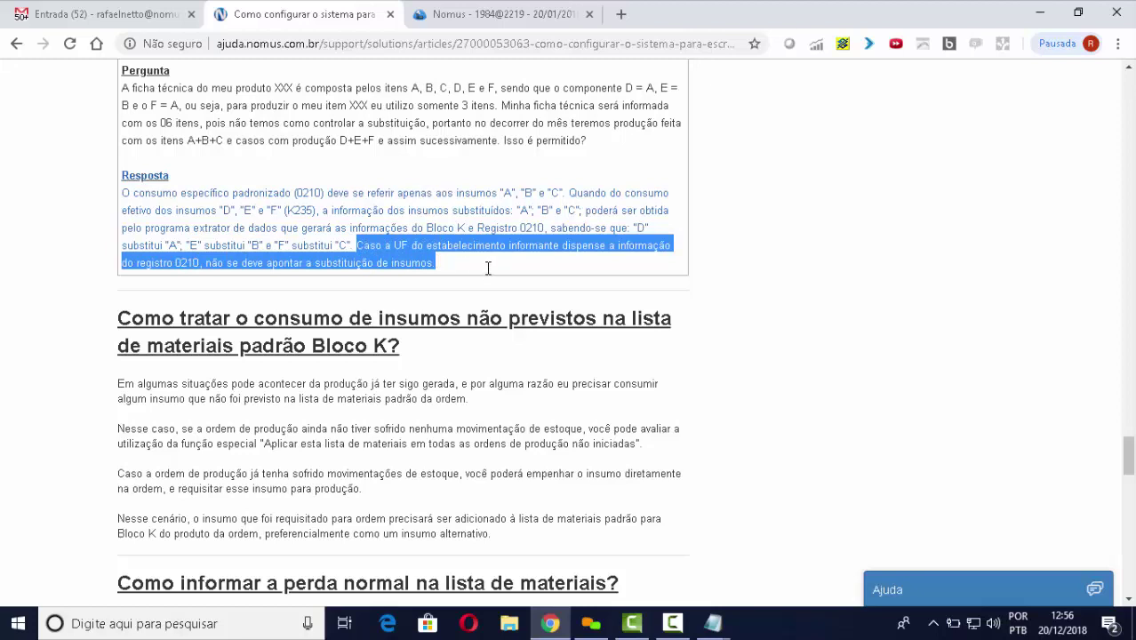
Read how to treat inputs not foreseen in the Bloco K standard materials list, highlighting "Aplicar esta lista de materiais em todas as ordens de produção não iniciadas"
scroll(424, 320, "down", 2)
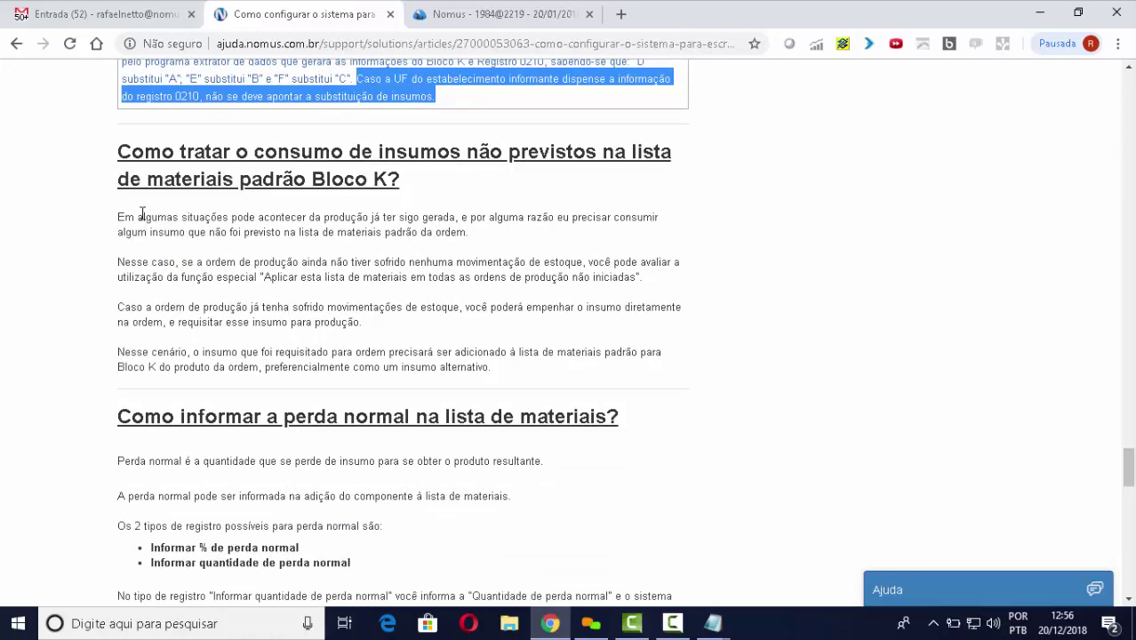
left_click(115, 157)
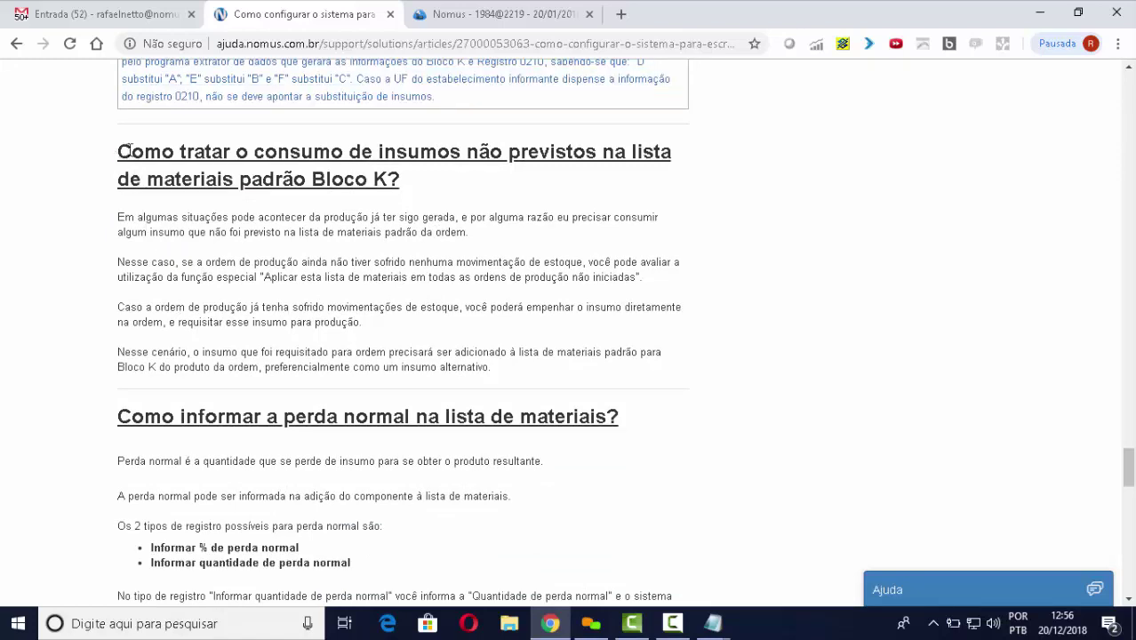
left_click_drag(129, 151, 399, 178)
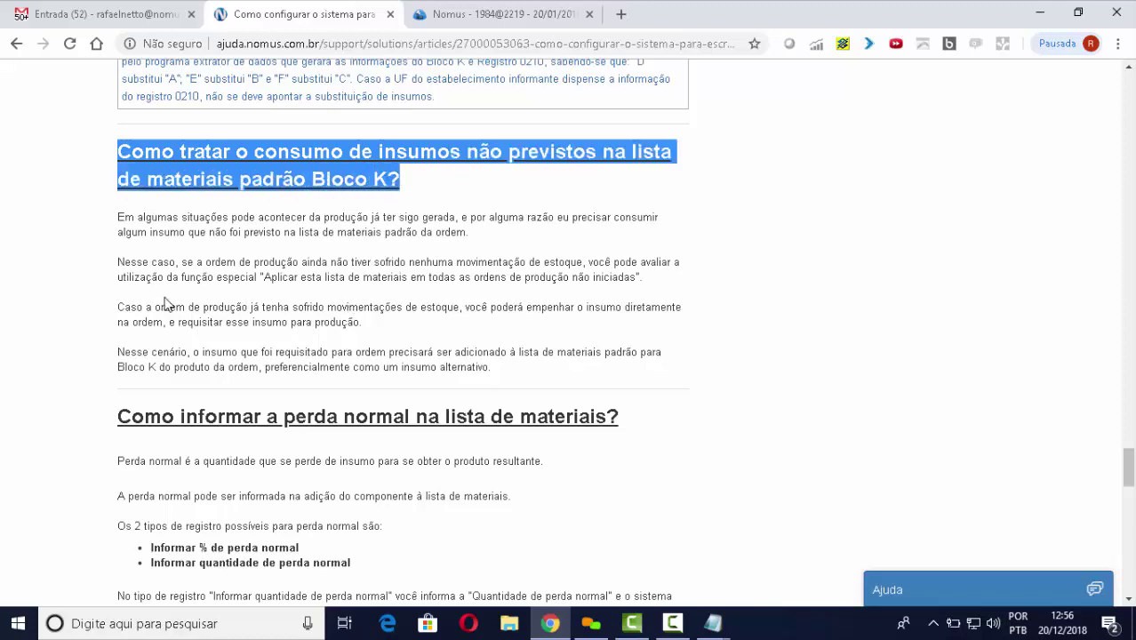
left_click(119, 219)
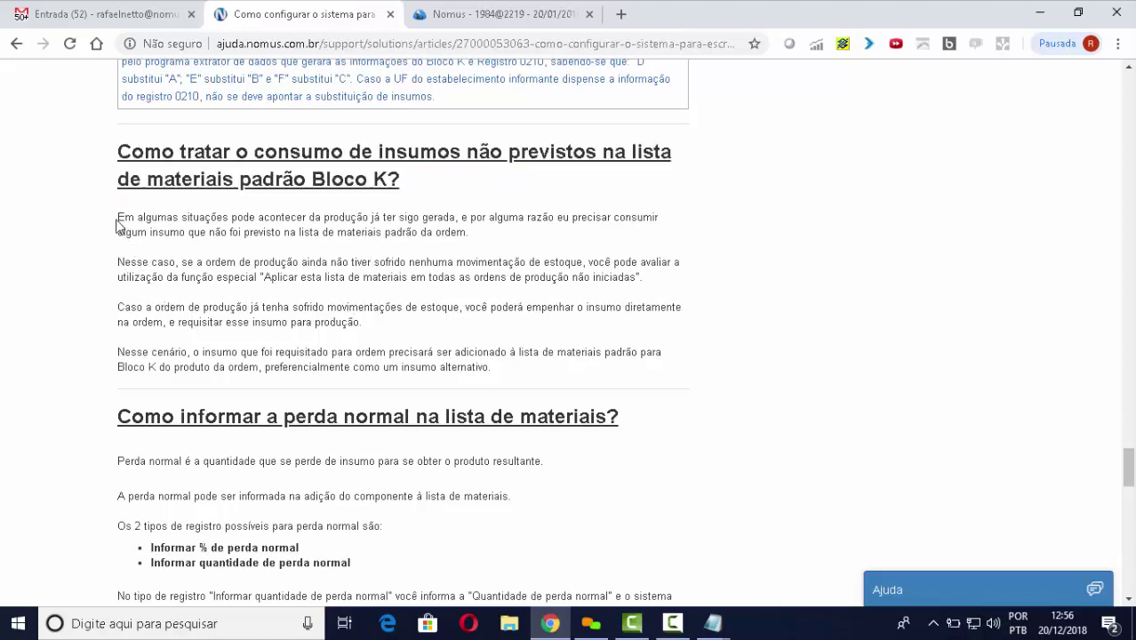
left_click_drag(124, 218, 641, 240)
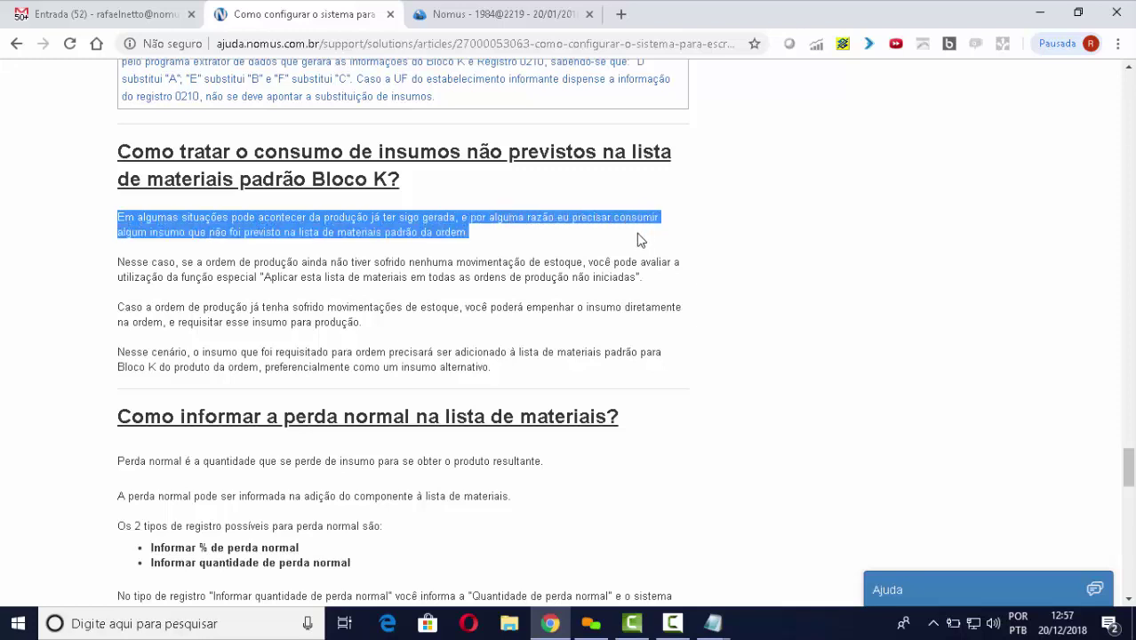
left_click(292, 232)
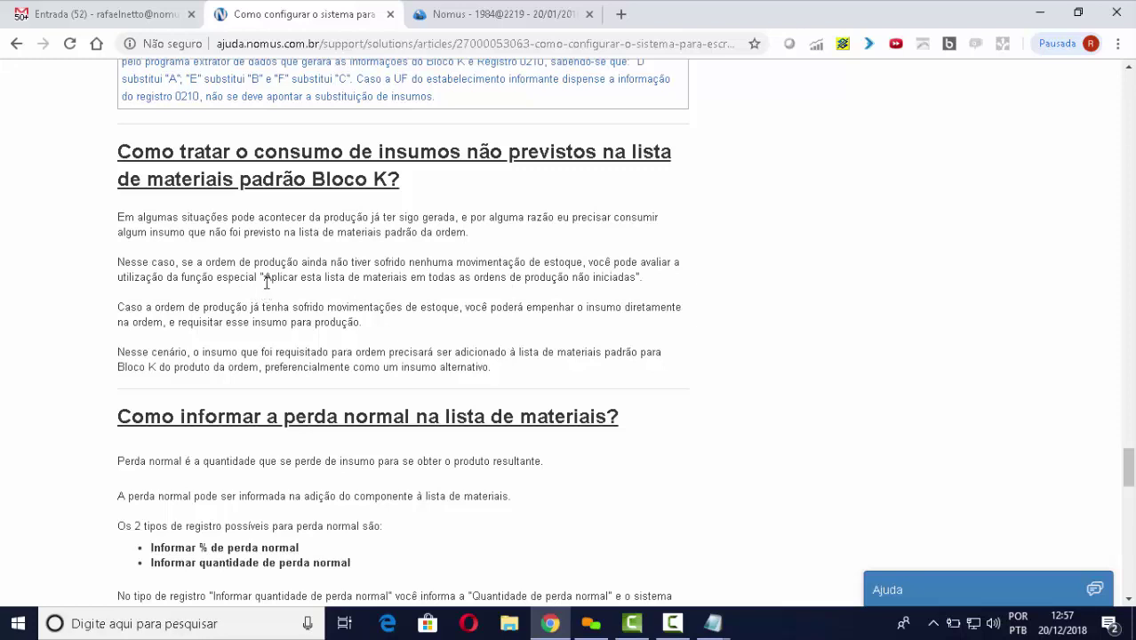
left_click_drag(263, 279, 637, 281)
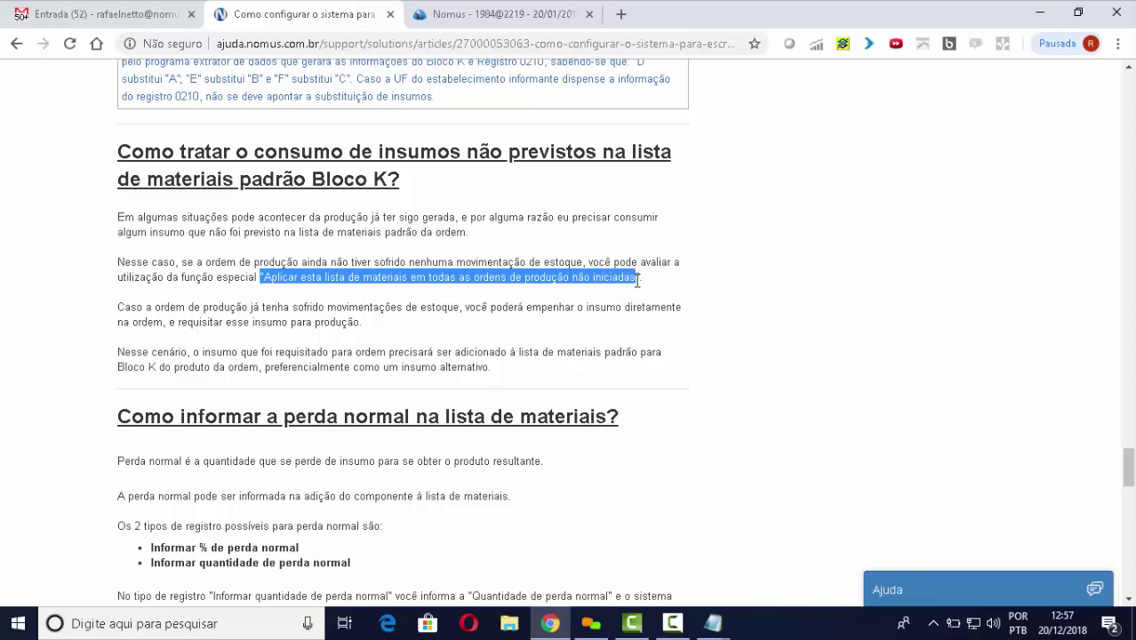
Switch to the Nomus ERP page and open the Produtos list
left_click(519, 14)
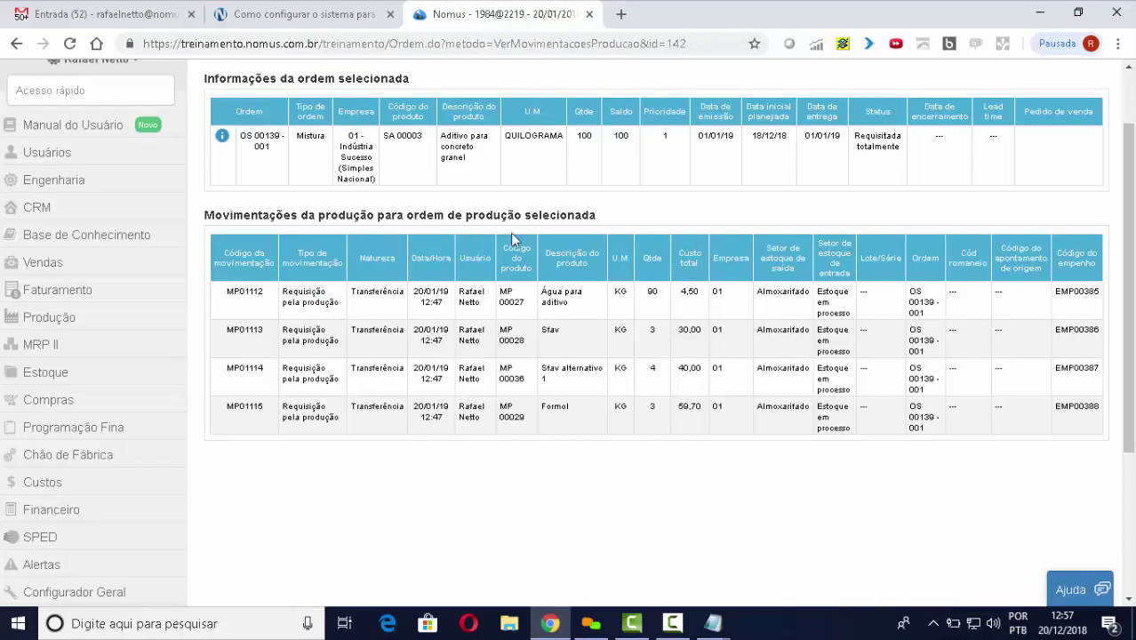
scroll(494, 267, "up", 1)
left_click(89, 172)
type("pr")
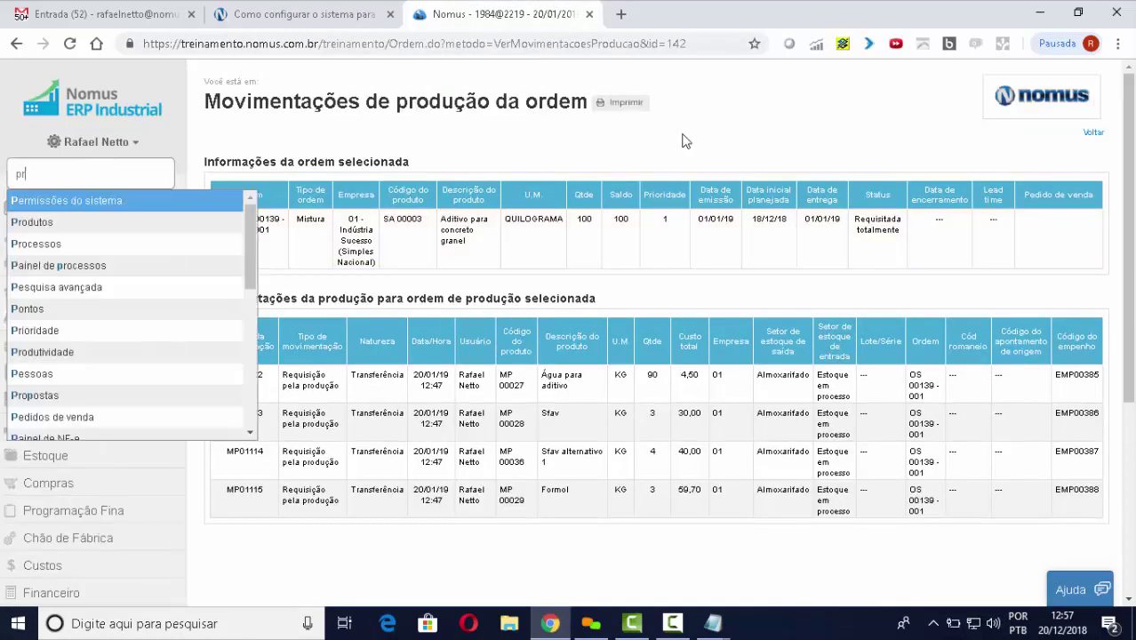
type("od")
key("Return")
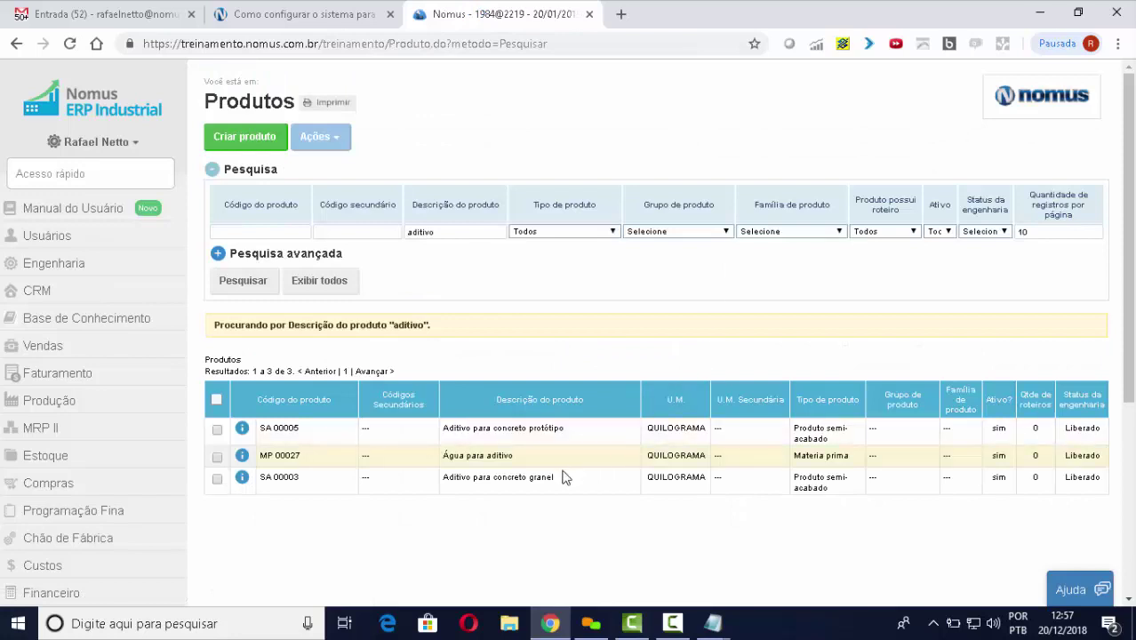
Open the Lista de materiais of product SA 00003 Aditivo para concreto granel and check its standard list and components
left_click(563, 477)
scroll(621, 442, "down", 1)
scroll(620, 442, "down", 2)
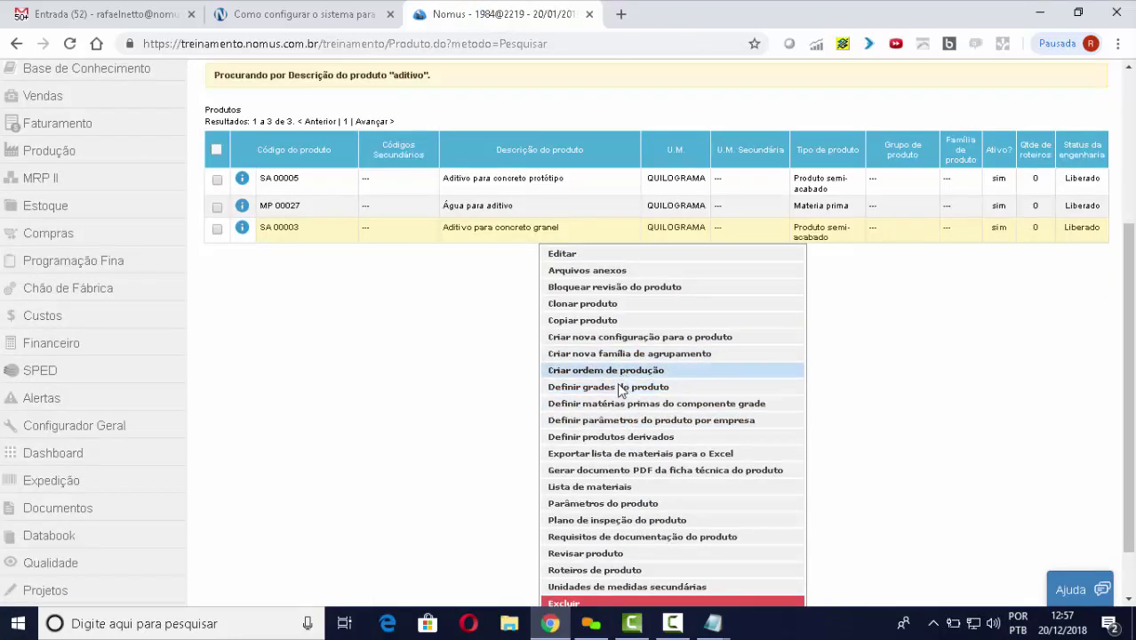
left_click(623, 486)
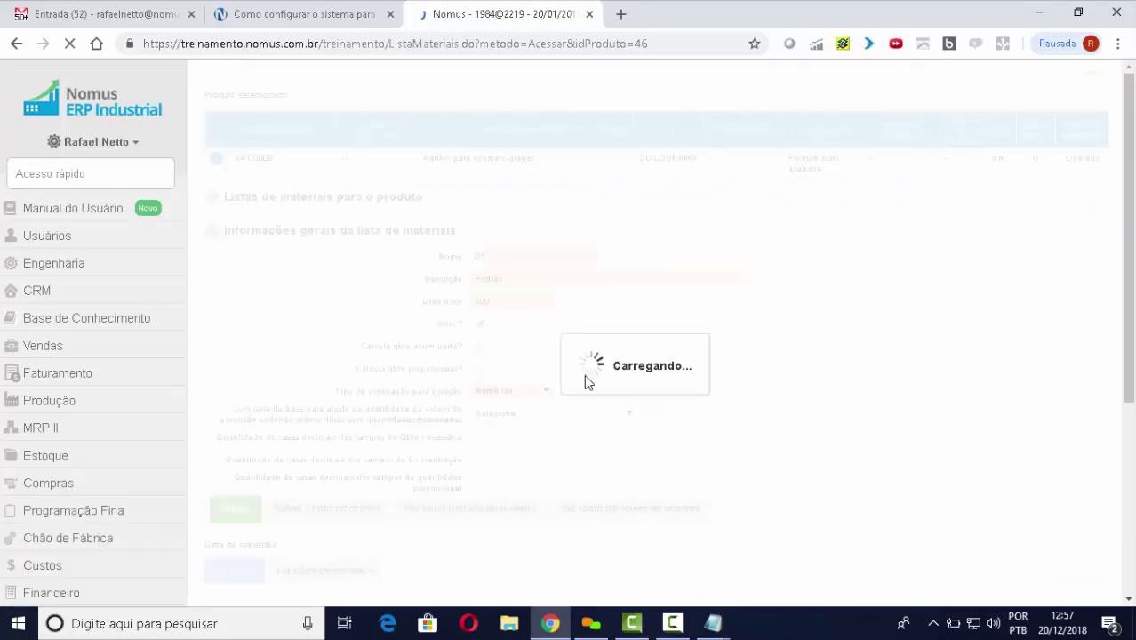
left_click(212, 257)
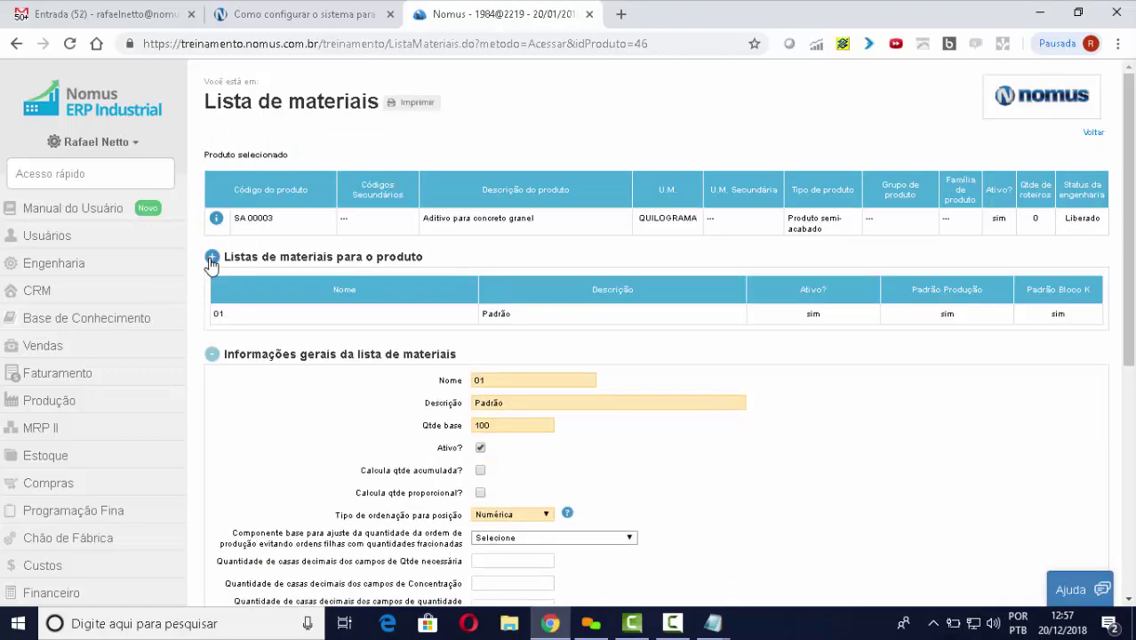
left_click(212, 256)
scroll(683, 302, "down", 4)
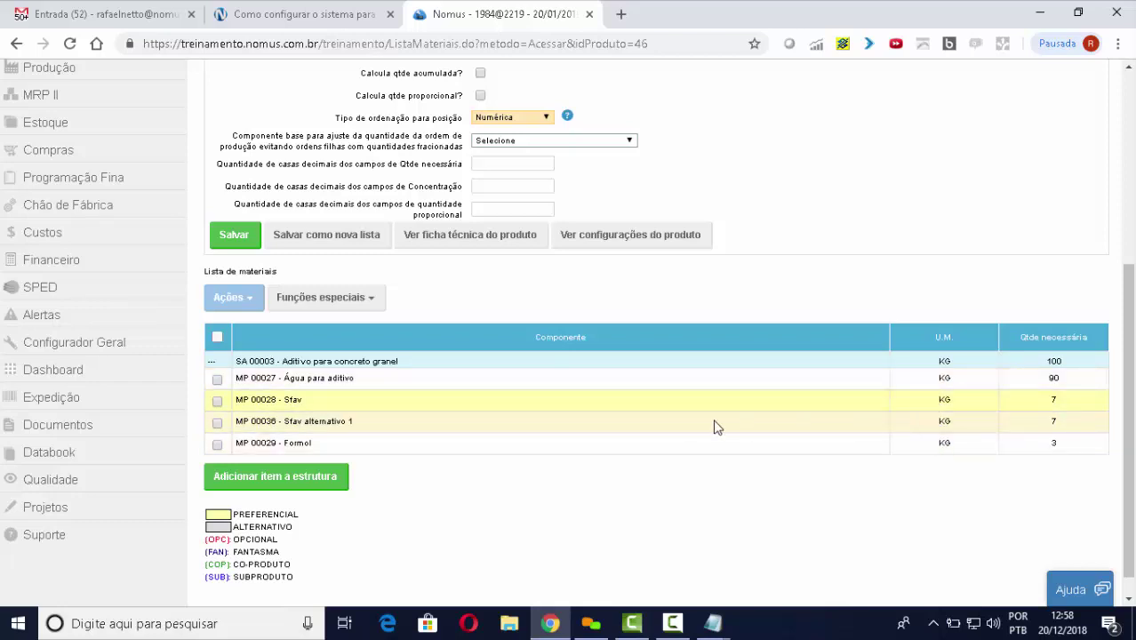
Start a new component in the SA 00003 structure with product MP 00037 Sfav alternativo 2 and a theoretical required quantity of 7
left_click(300, 481)
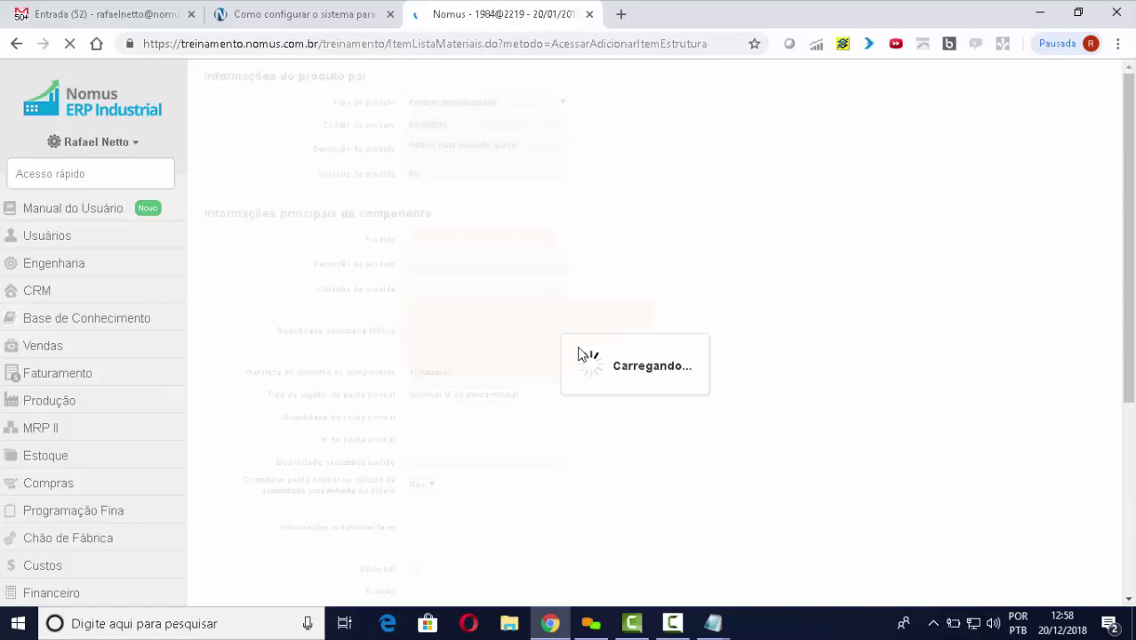
left_click(461, 300)
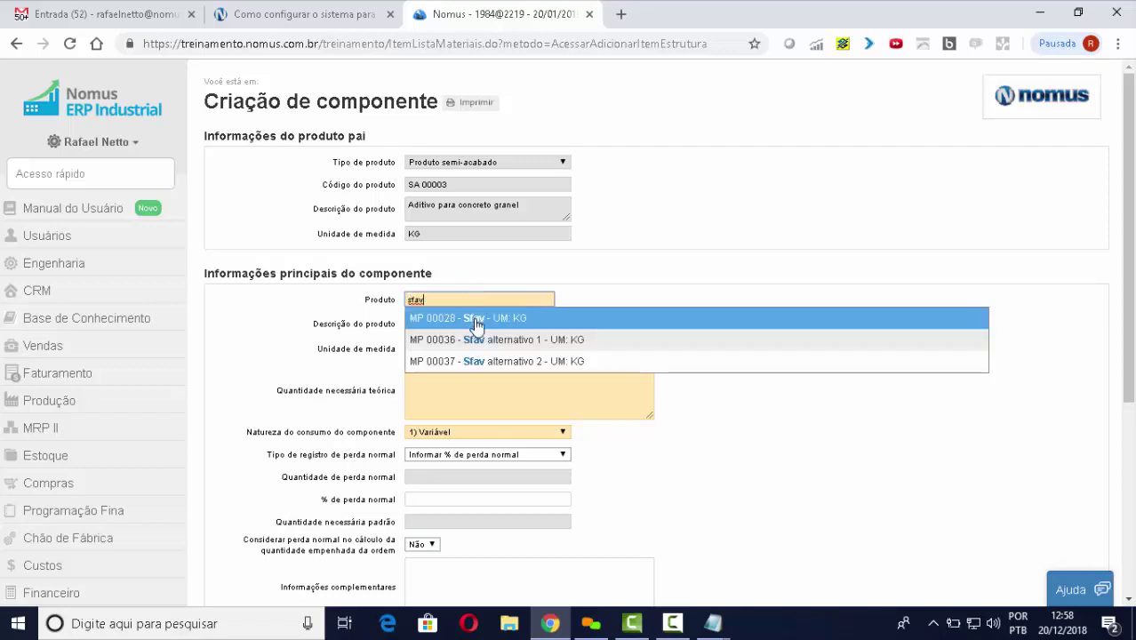
left_click(505, 362)
left_click(488, 388)
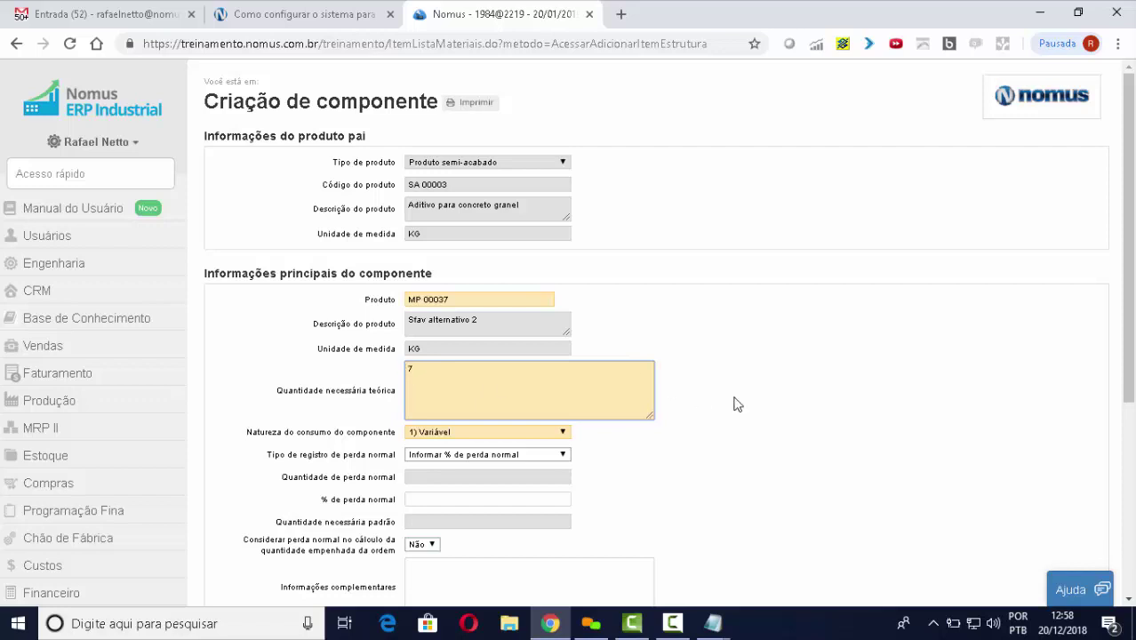
Mark the new component as Alternativo with MP 00028 Sfav as its preferential product, and save it
scroll(735, 405, "down", 4)
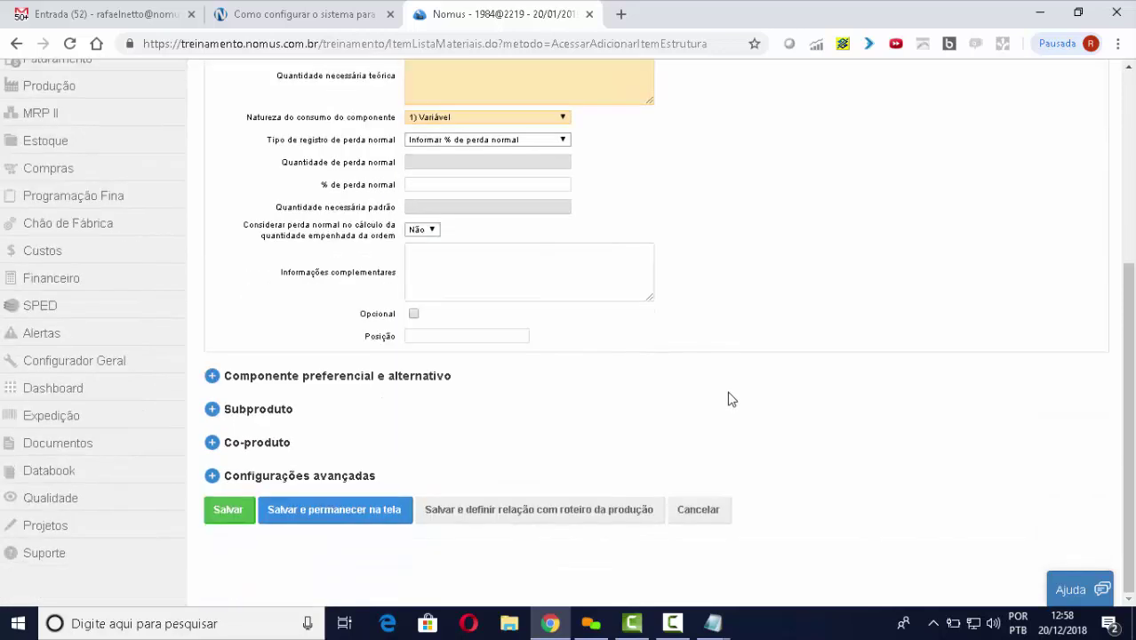
left_click(212, 376)
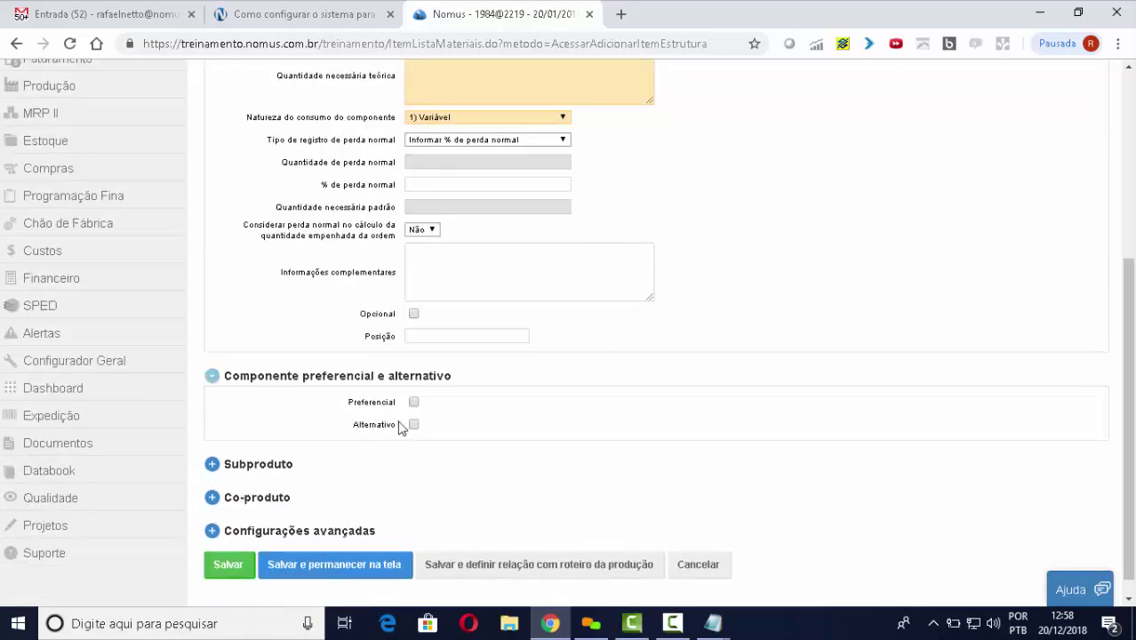
left_click(414, 425)
scroll(622, 472, "down", 1)
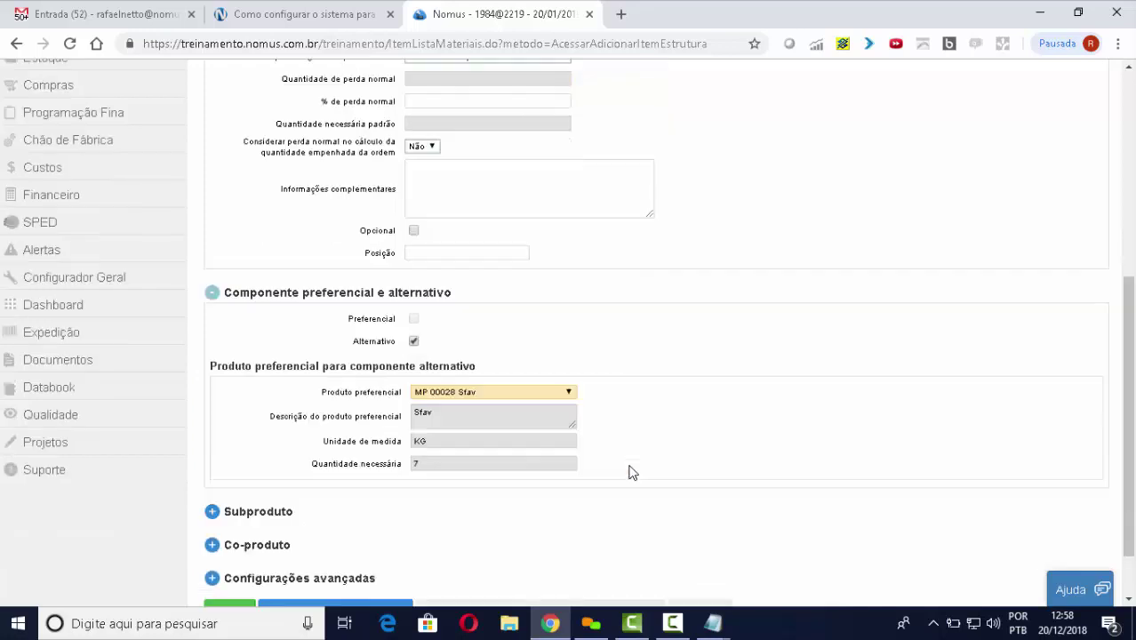
left_click(487, 393)
left_click(494, 418)
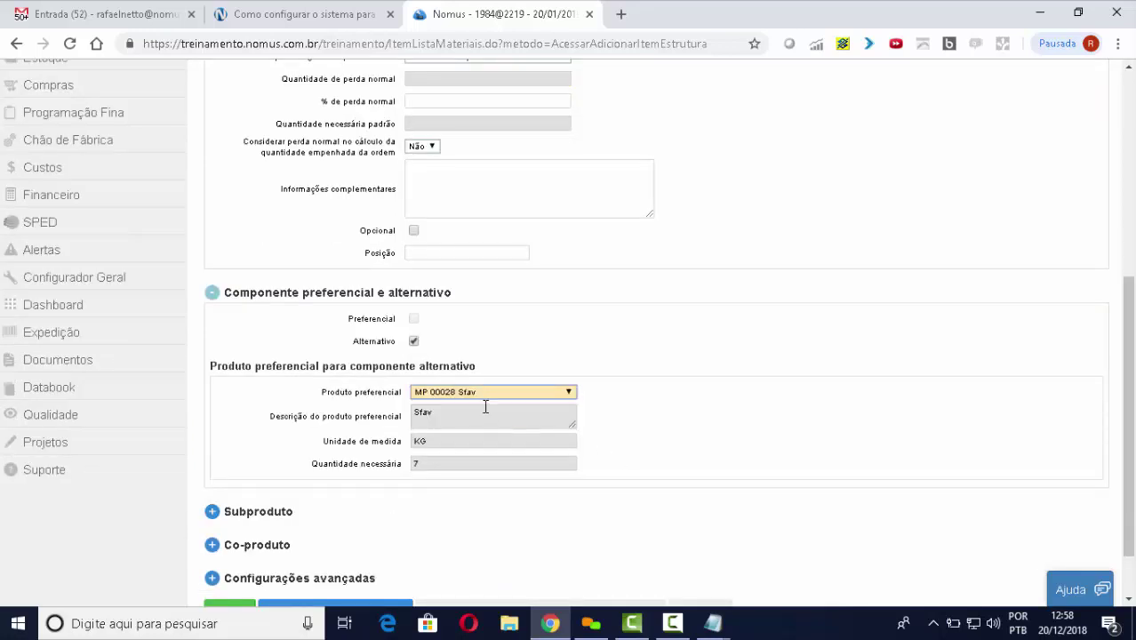
scroll(698, 409, "down", 1)
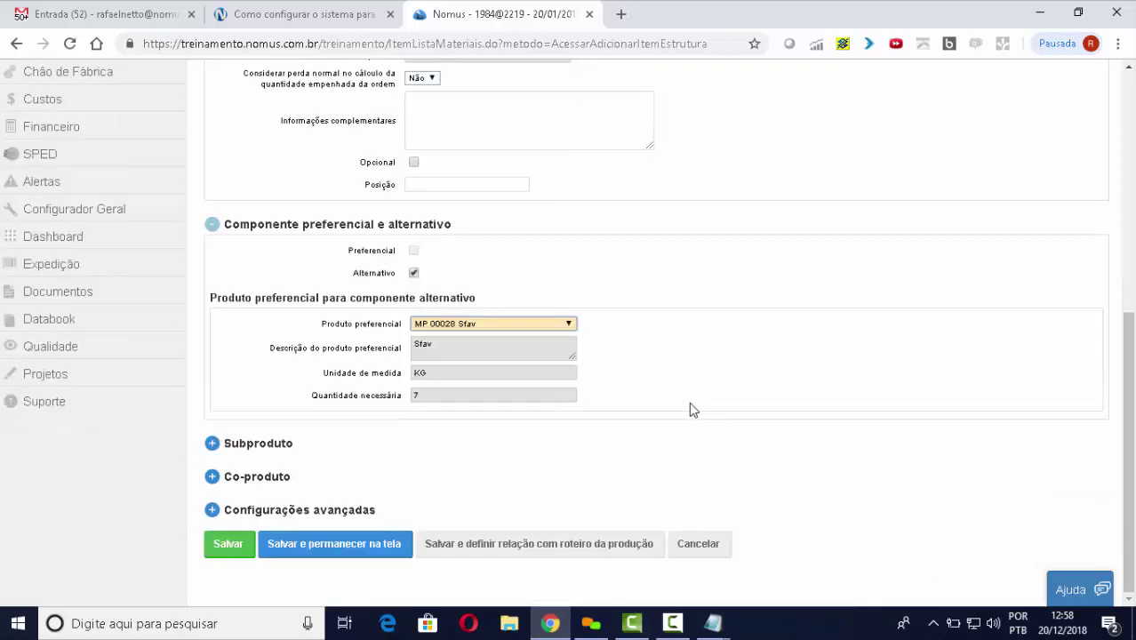
left_click(231, 549)
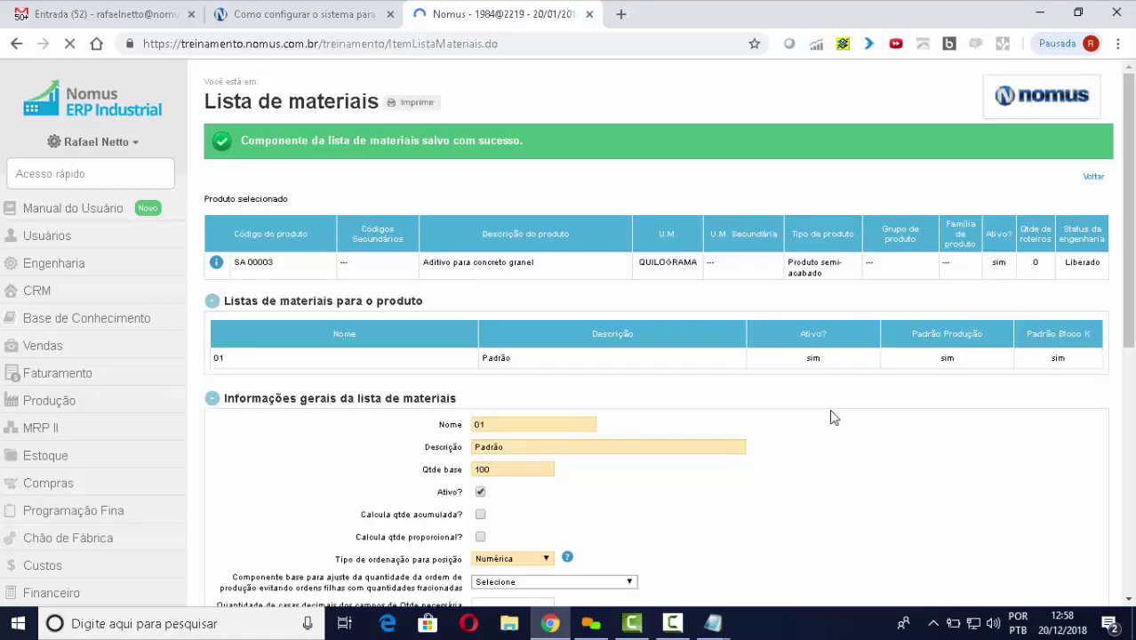
Review the component list of SA 00003 and the special function for applying it to production orders not yet started
scroll(830, 426, "down", 3)
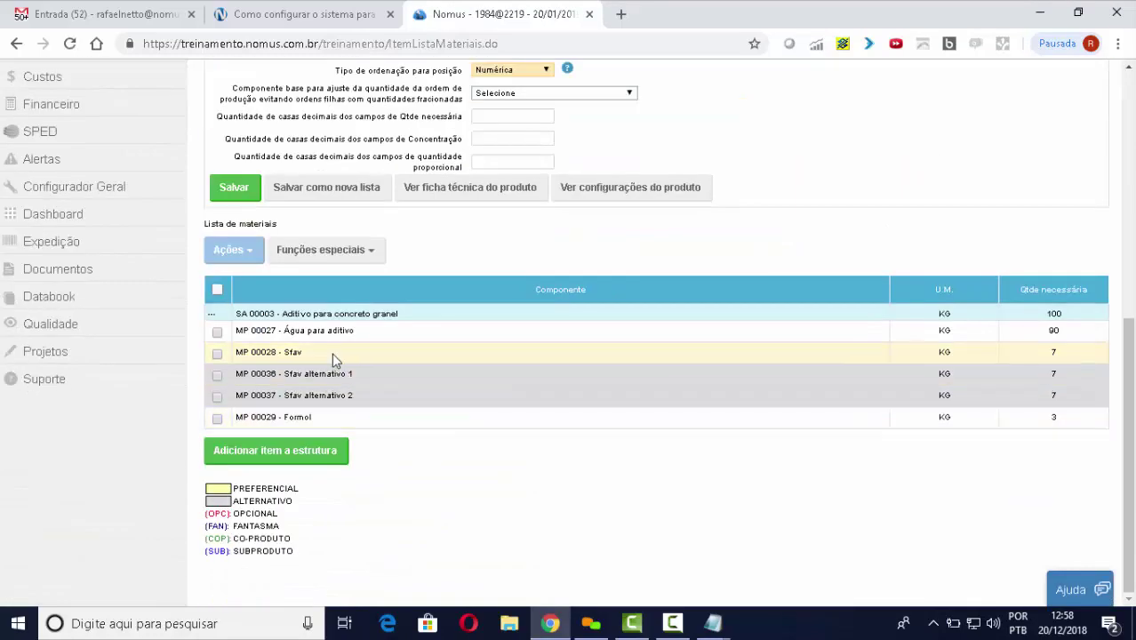
scroll(933, 401, "up", 1)
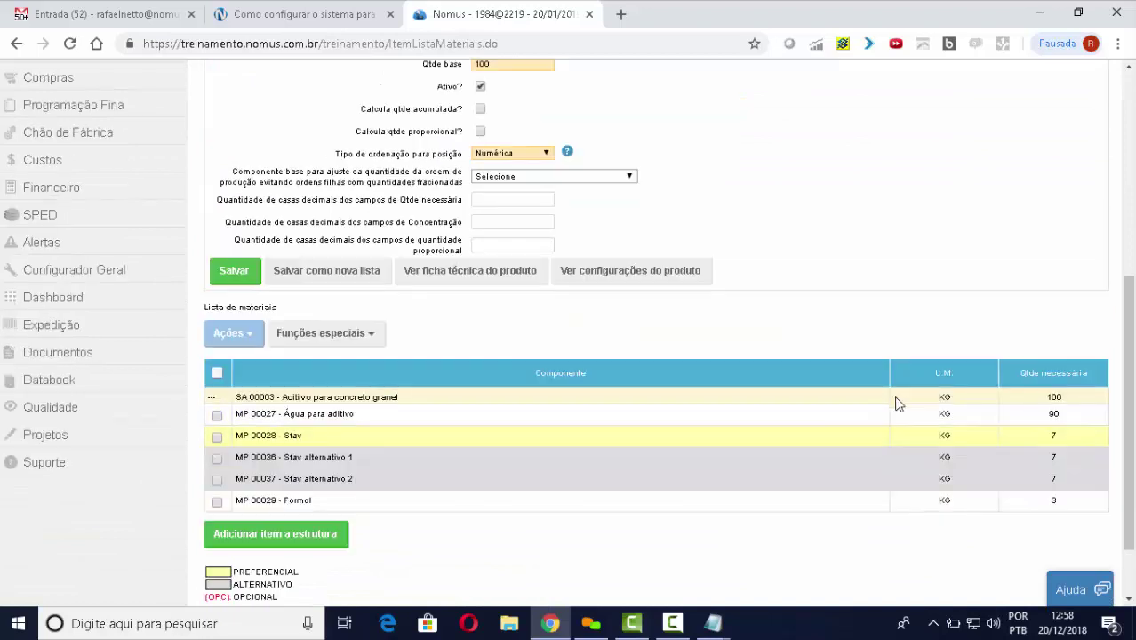
left_click(378, 335)
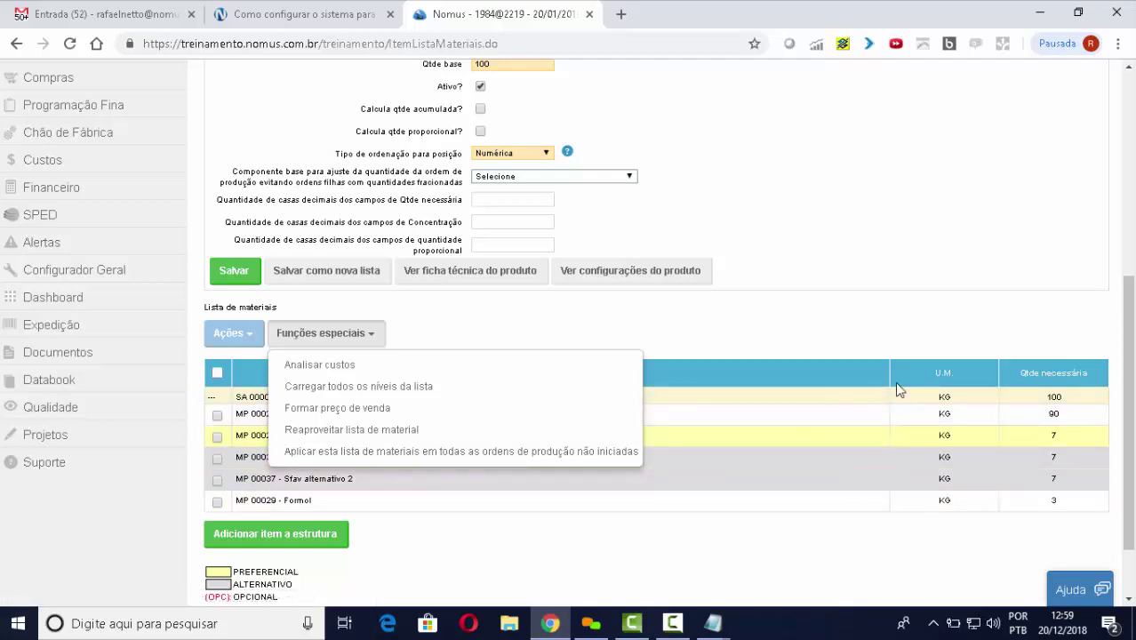
left_click(900, 339)
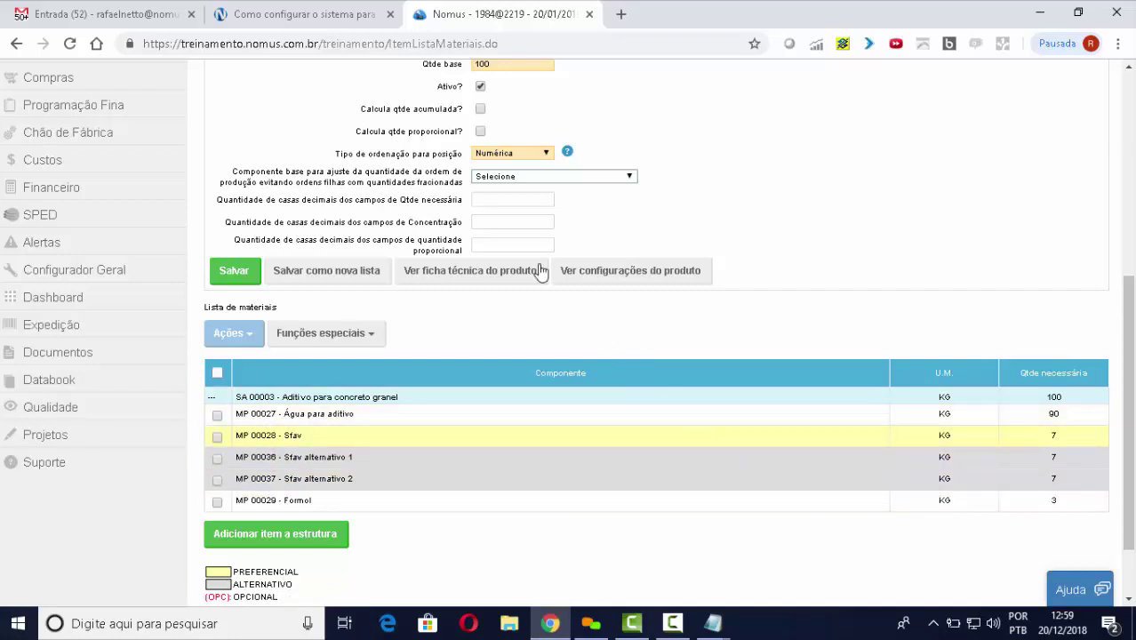
Return to the help article and highlight the guidance for orders with stock movements and adding the requisitioned input as an alternative
left_click(347, 18)
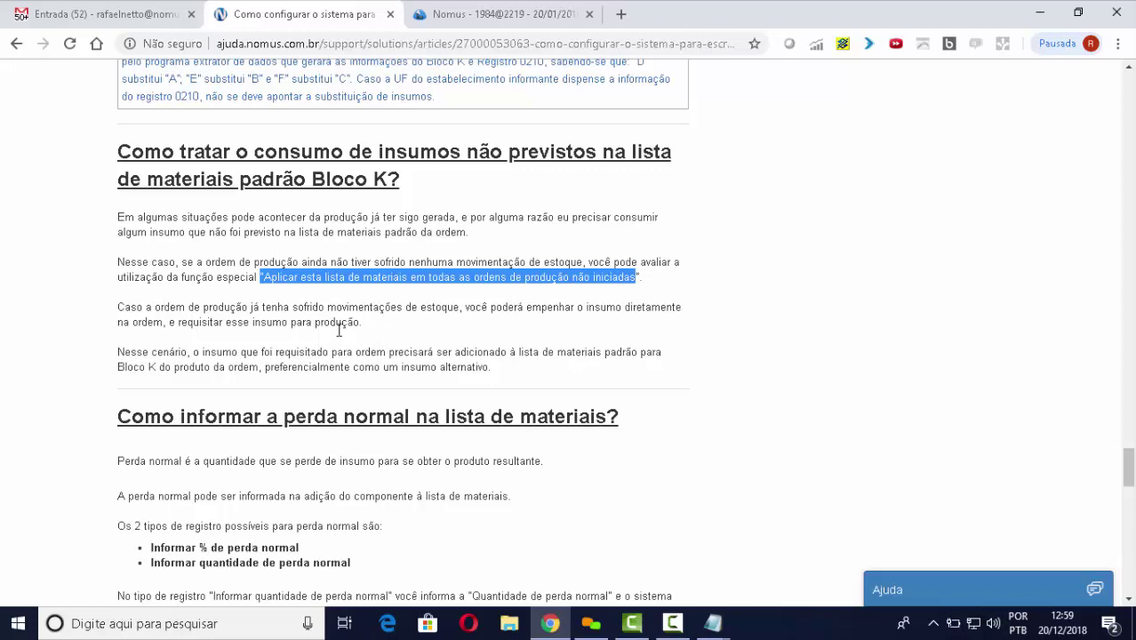
left_click_drag(118, 307, 439, 312)
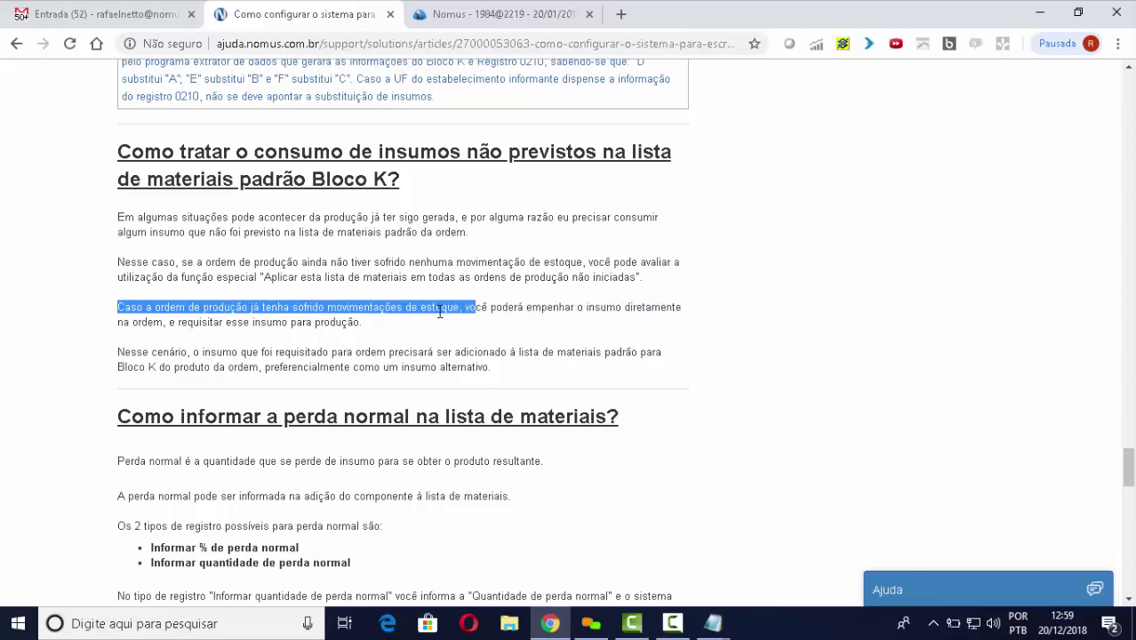
left_click(374, 333)
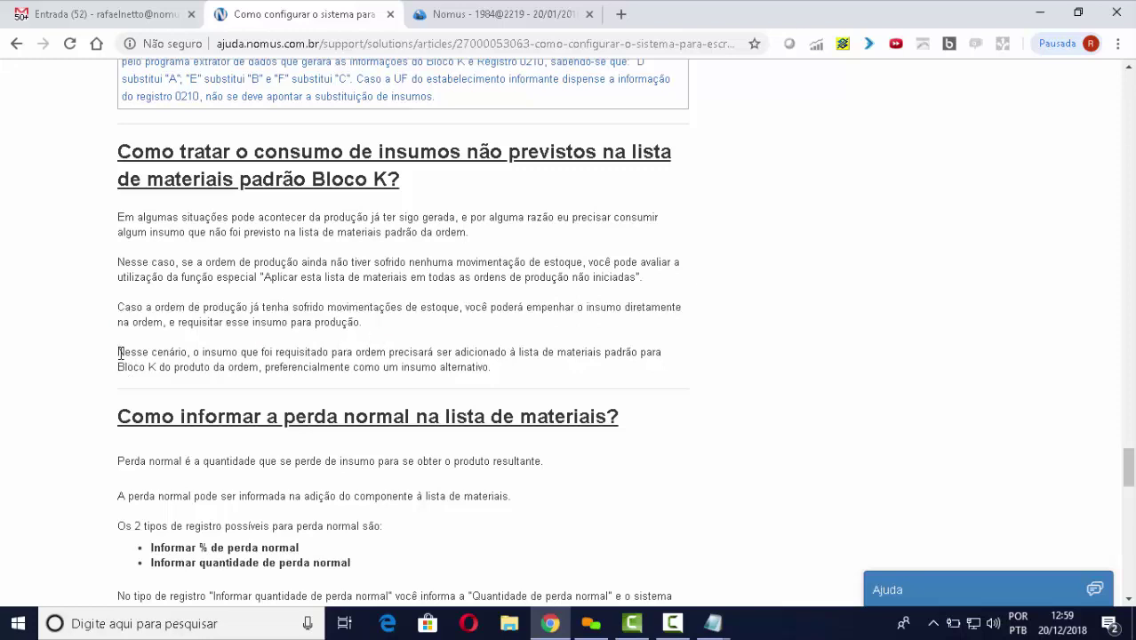
left_click_drag(119, 353, 504, 372)
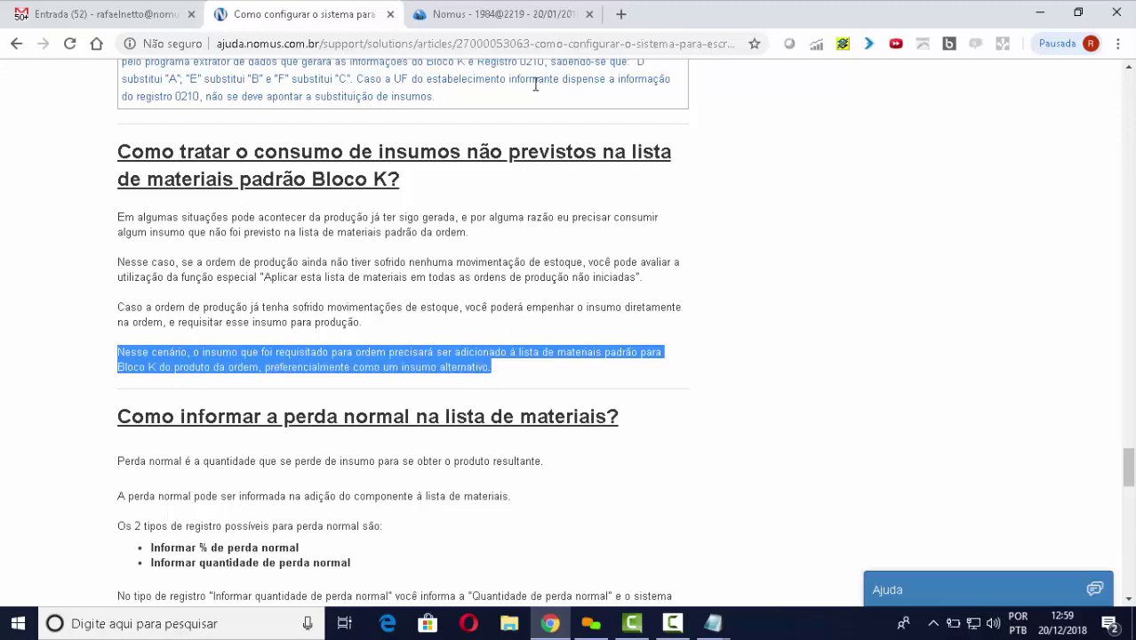
Switch back to the Nomus ERP and open the production orders list (Ordens)
left_click(498, 16)
scroll(276, 236, "up", 5)
left_click(132, 174)
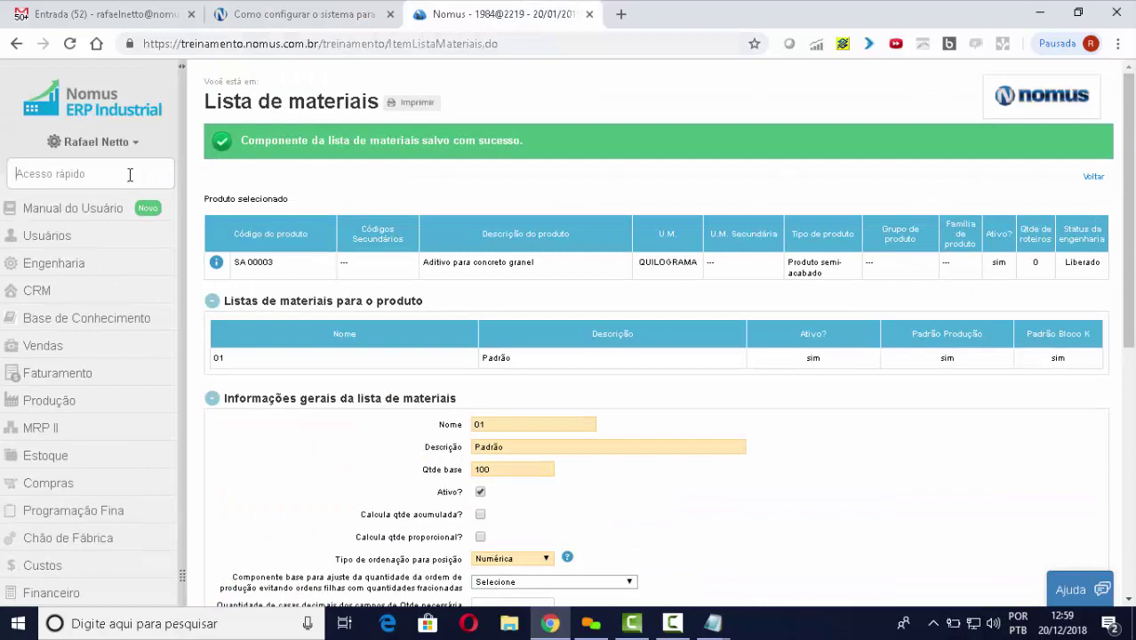
type("Ordens")
key("Return")
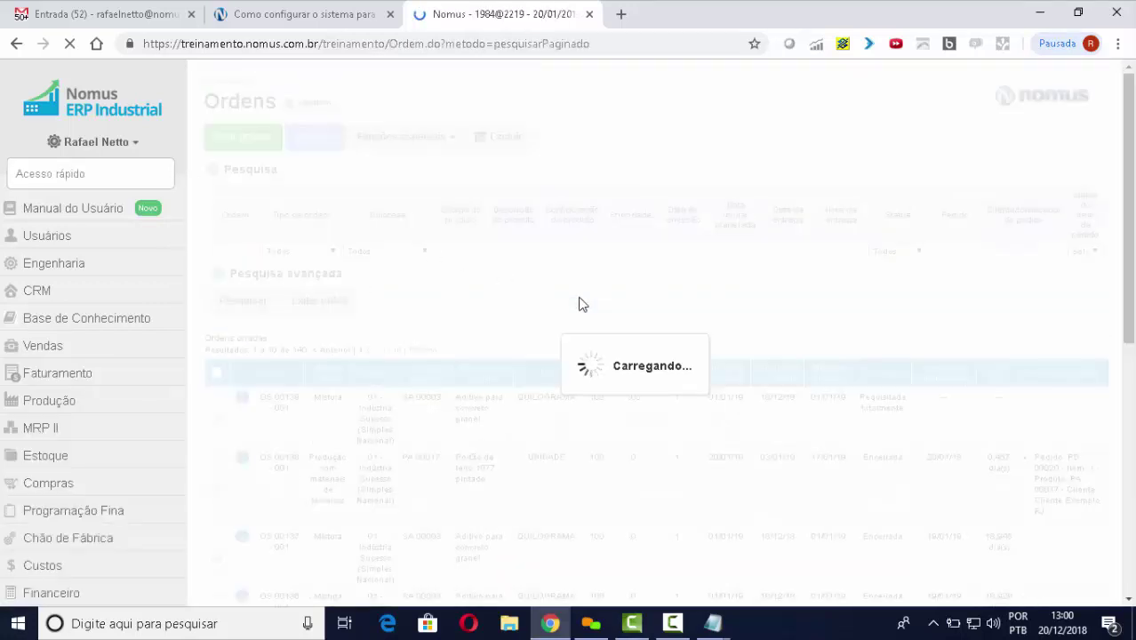
Start a new material commitment (Empenhar materiais) for the fully requisitioned SA 00003 Mistura order
scroll(602, 304, "down", 1)
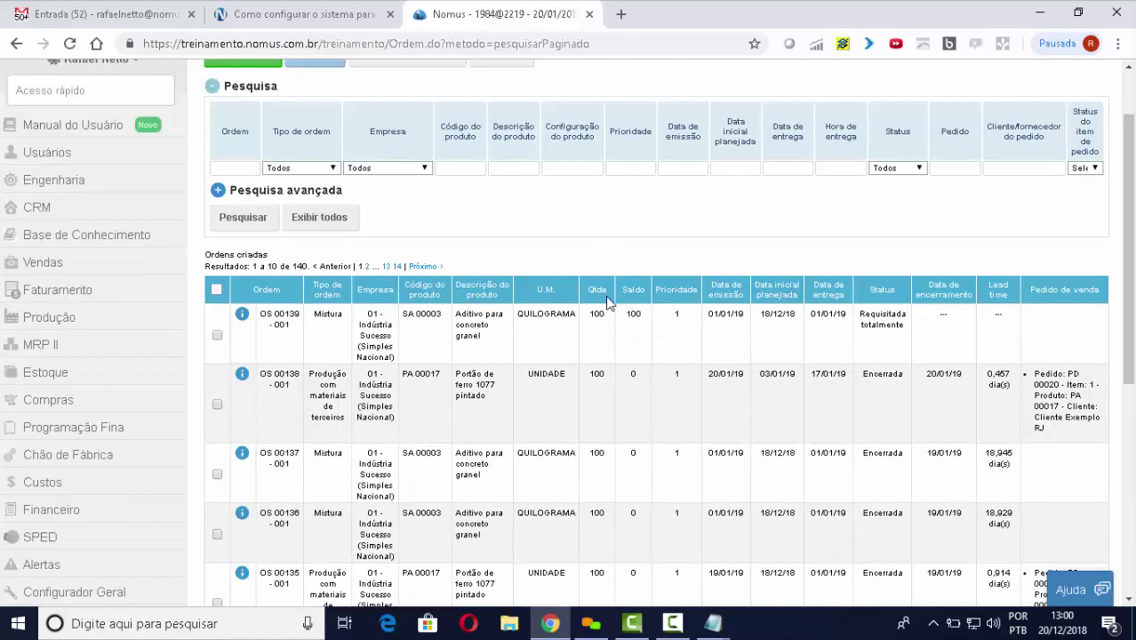
right_click(381, 316)
scroll(505, 395, "down", 1)
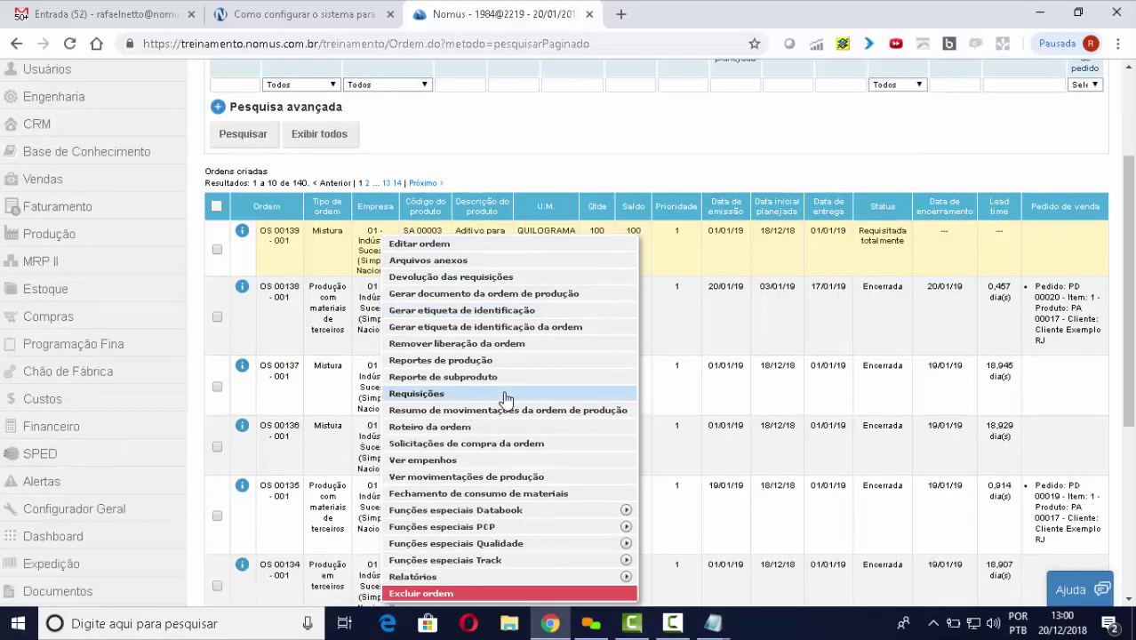
scroll(498, 395, "down", 1)
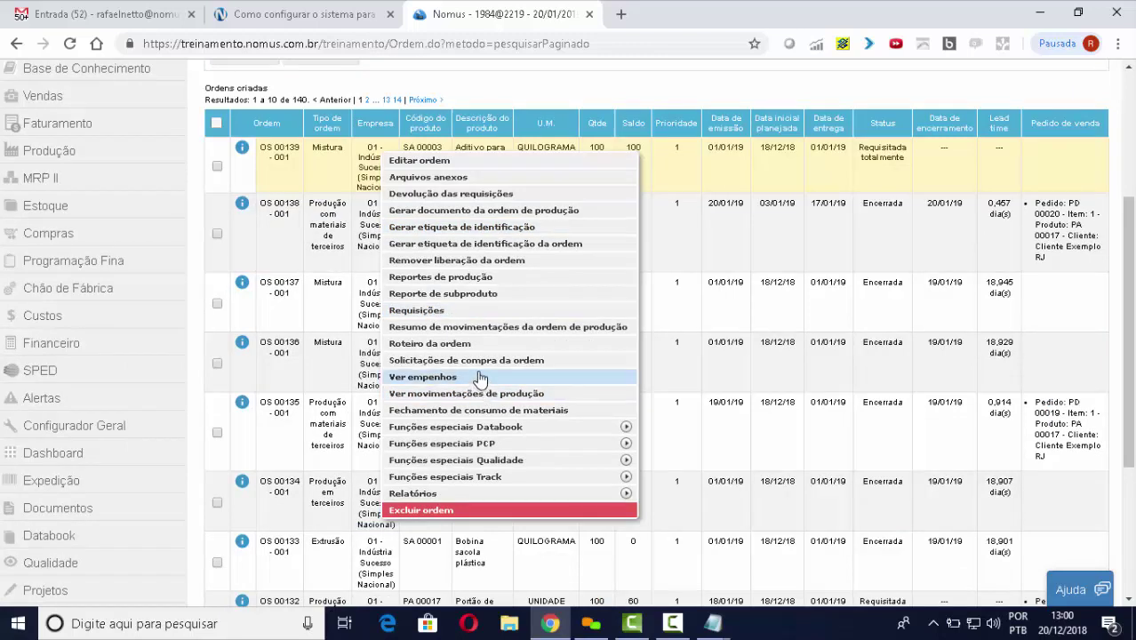
mouse_move(480, 444)
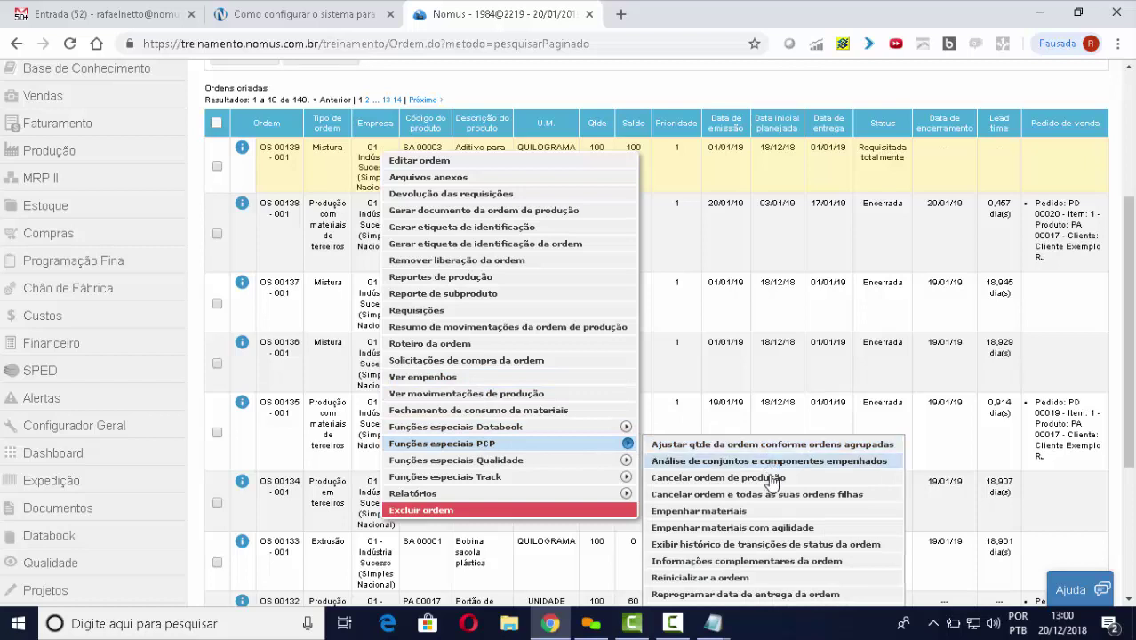
left_click(729, 513)
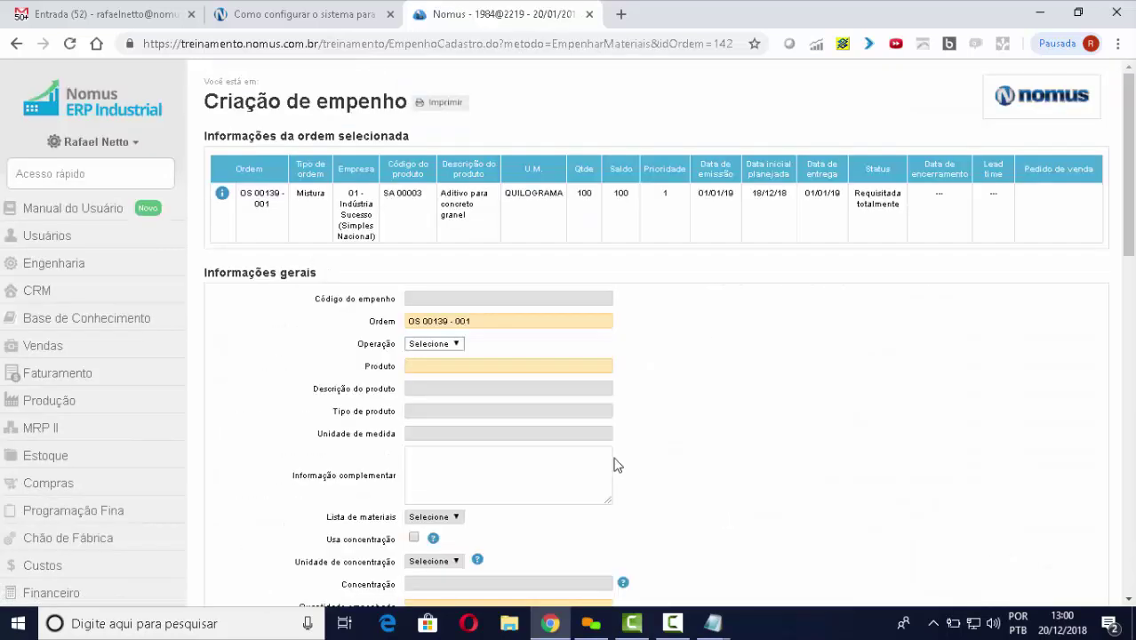
Choose MP 00037 Sfav alternativo 2 as the commitment's product and set the committed quantity to 1
left_click(449, 367)
type("sfav")
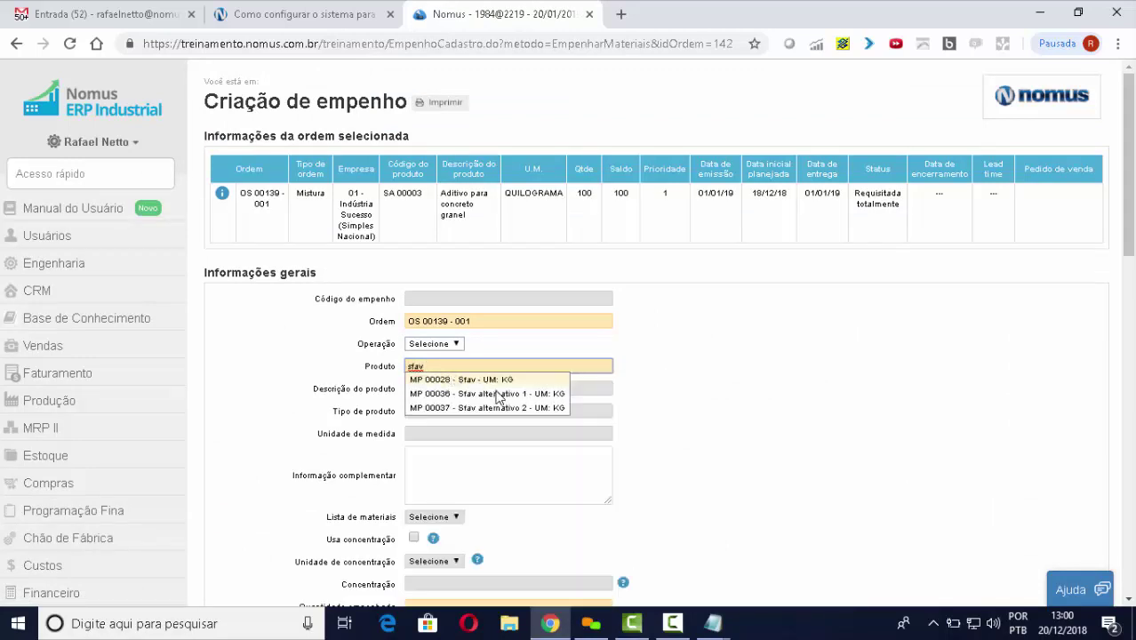
left_click(513, 409)
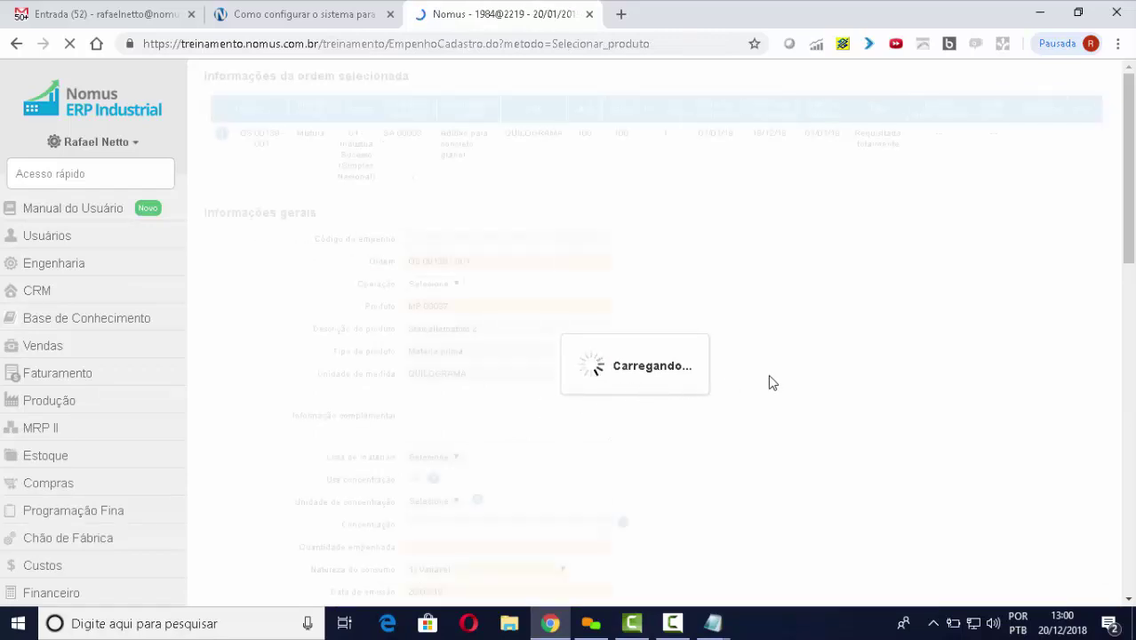
scroll(768, 386, "down", 4)
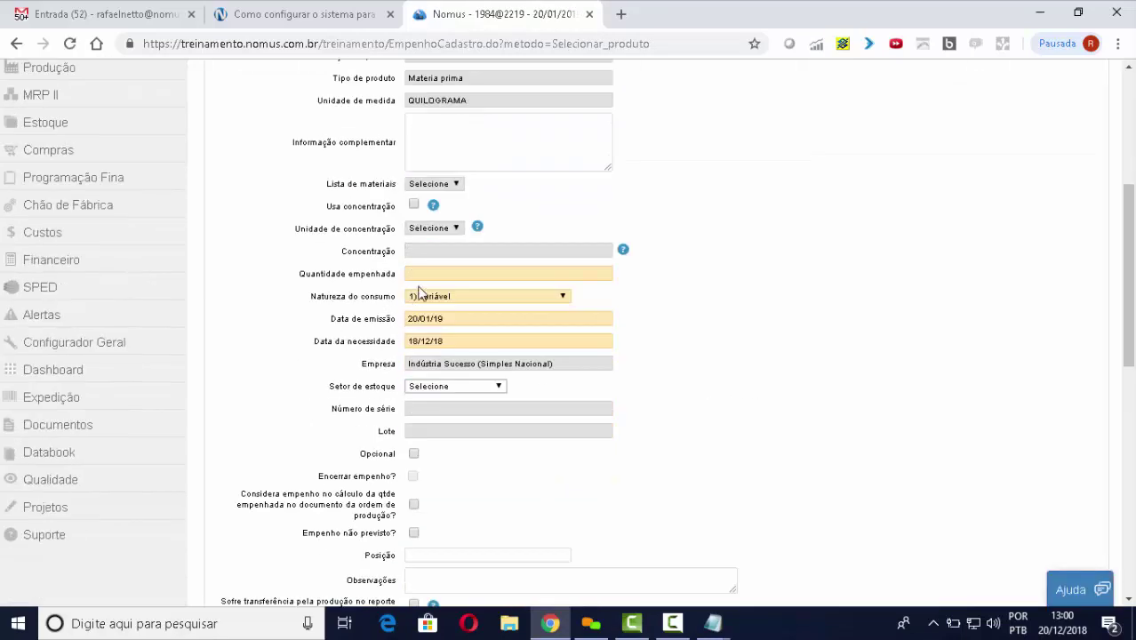
left_click(431, 277)
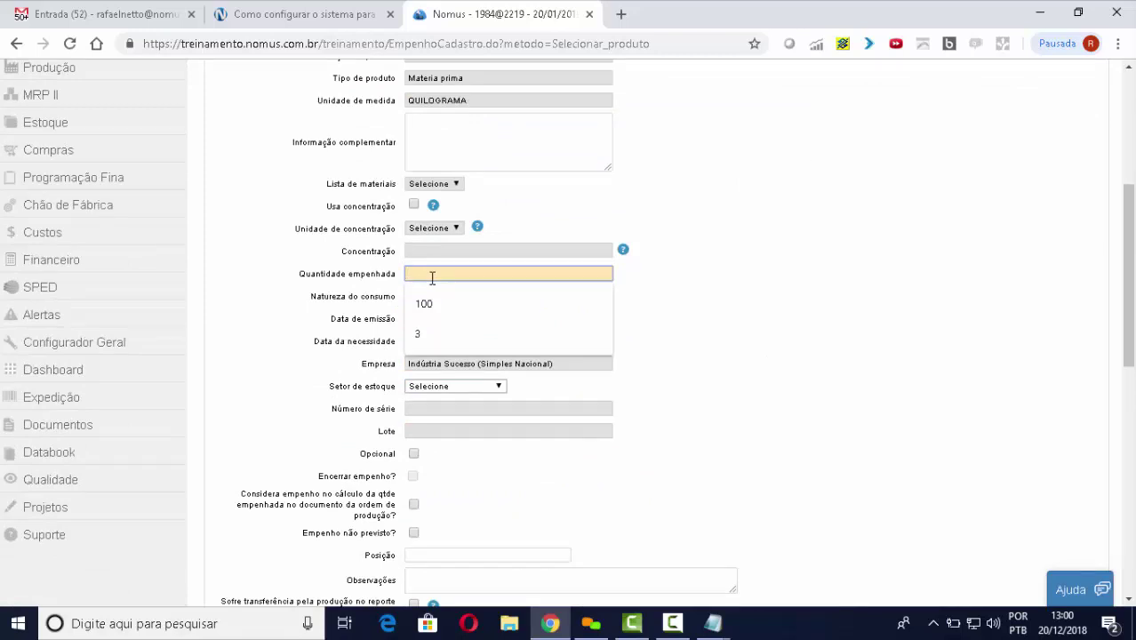
type("1")
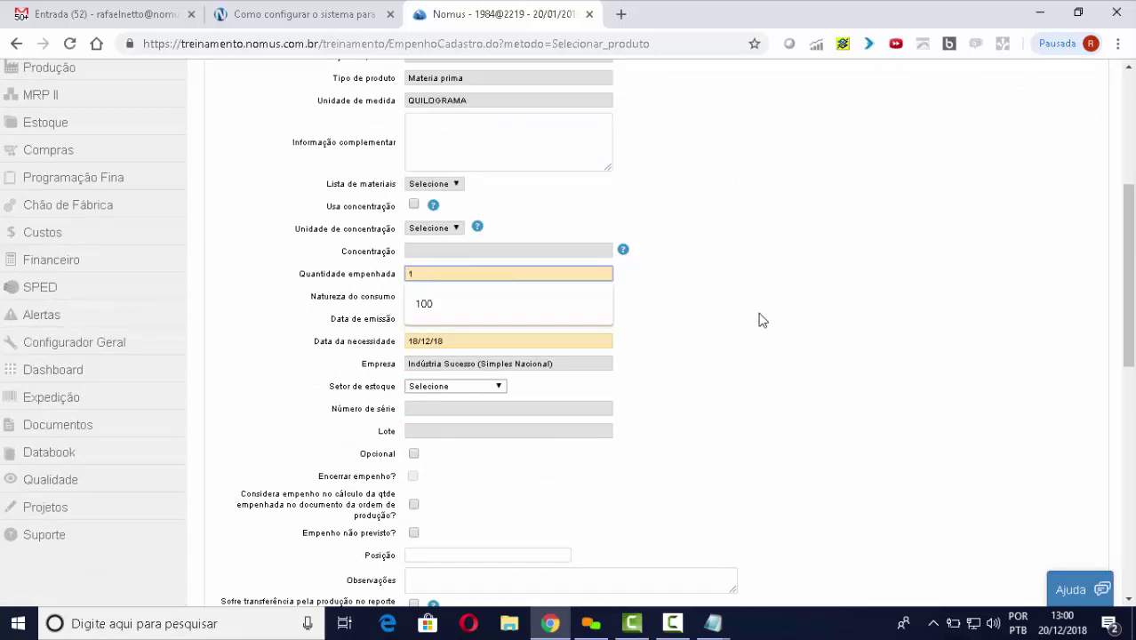
left_click(760, 315)
Mark the commitment as Alternativo with the MP 00028 Sfav commitment as its preferential one, and save it
scroll(638, 309, "down", 1)
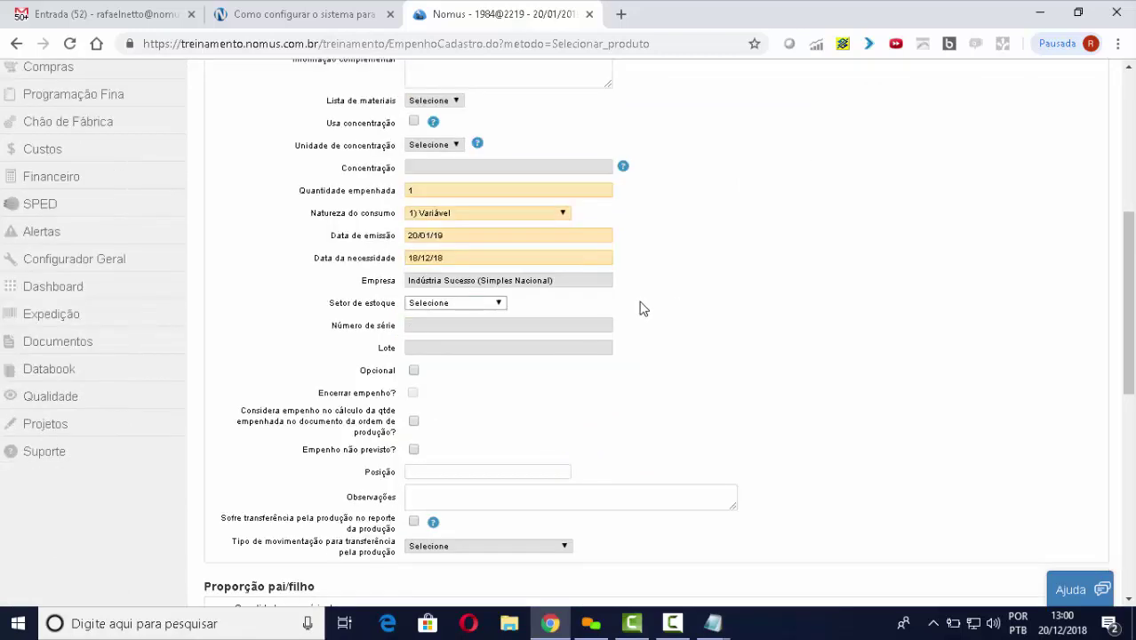
scroll(643, 311, "down", 3)
scroll(650, 308, "down", 3)
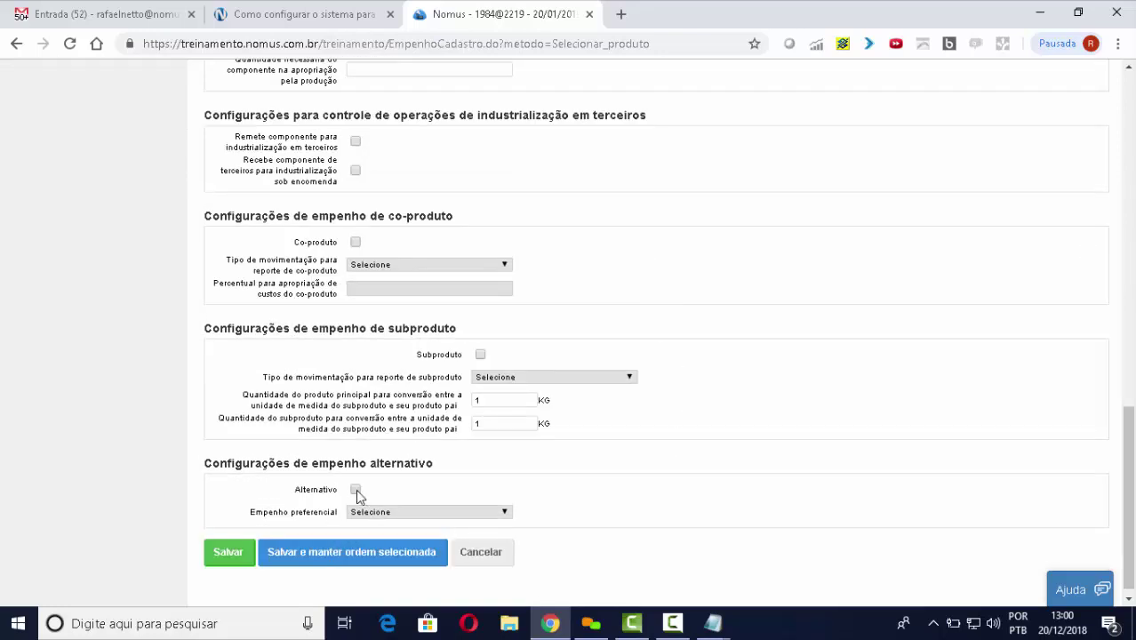
left_click(416, 513)
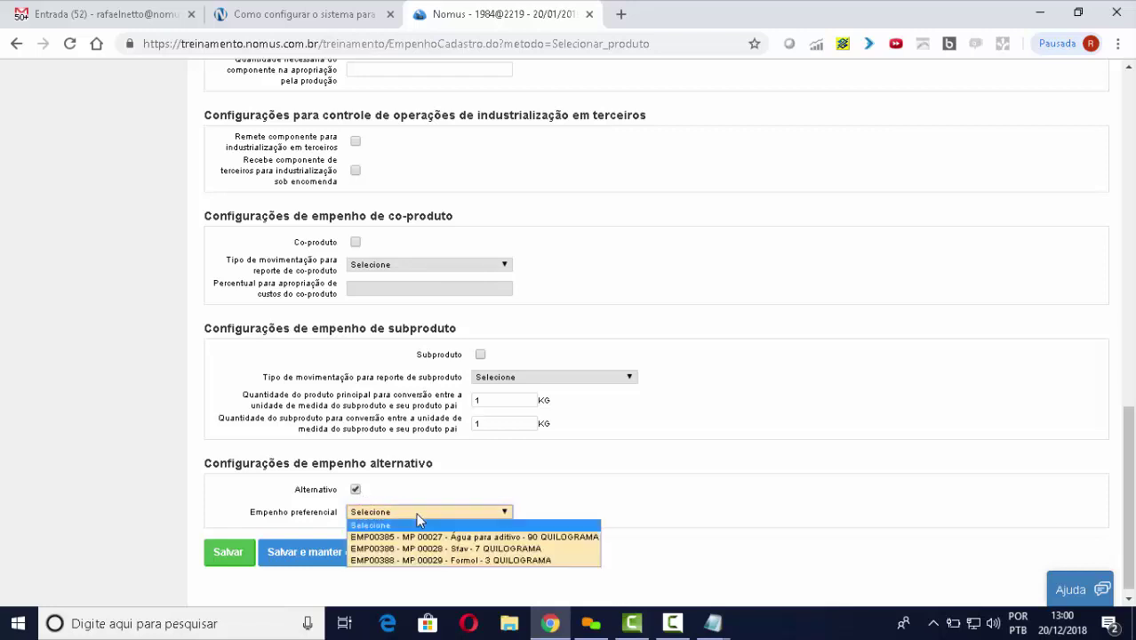
left_click(452, 548)
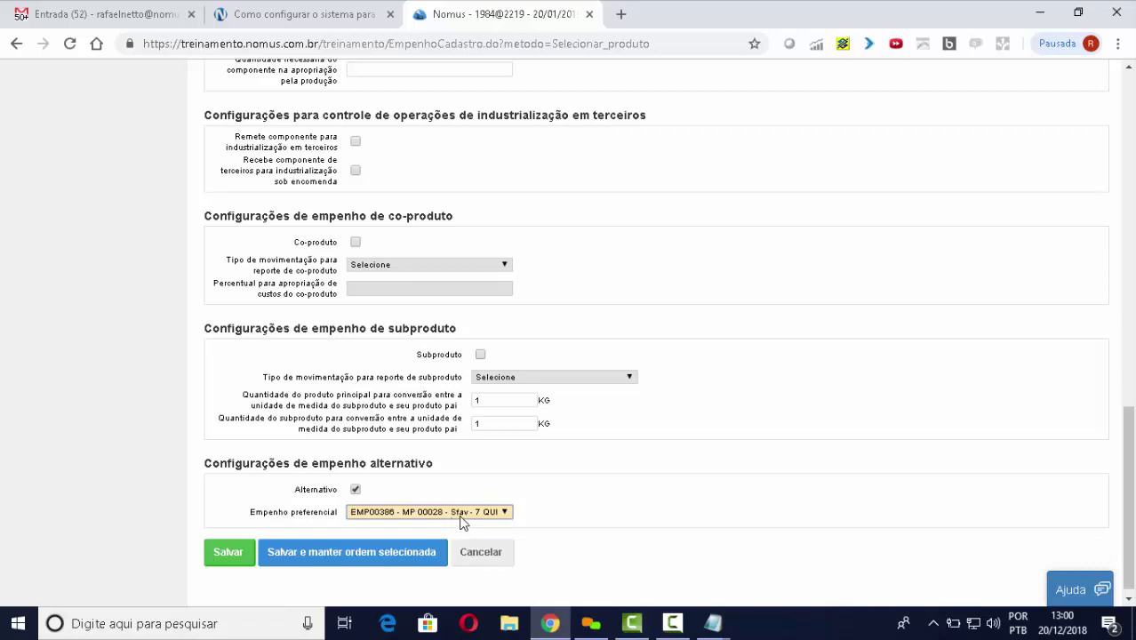
scroll(609, 481, "down", 1)
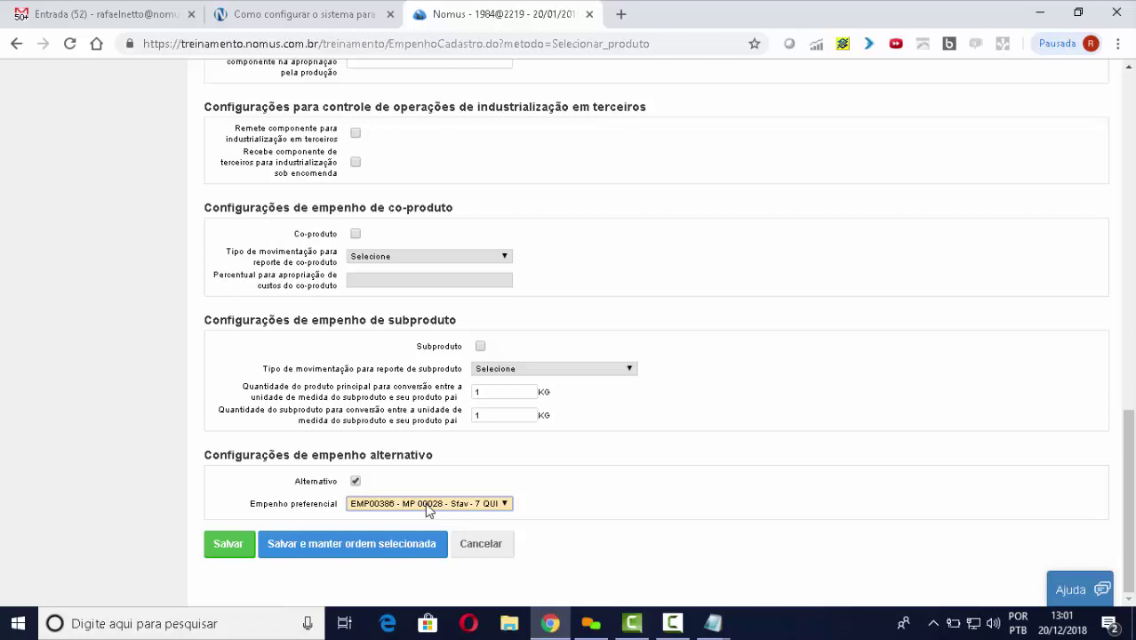
scroll(654, 397, "up", 5)
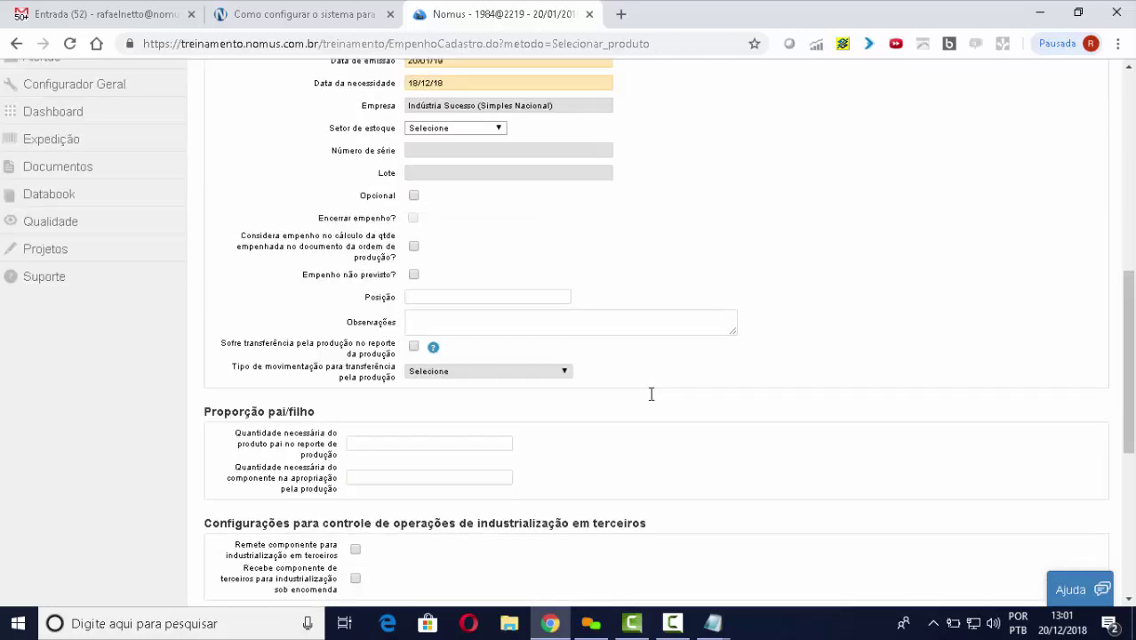
scroll(651, 394, "up", 3)
scroll(622, 373, "down", 5)
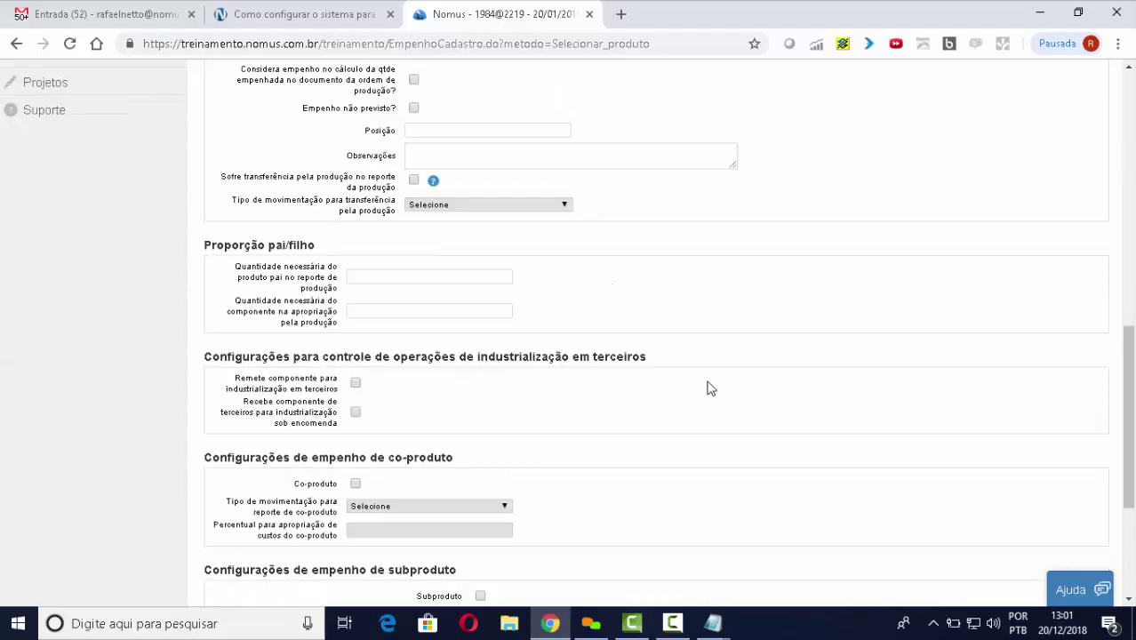
scroll(710, 388, "down", 3)
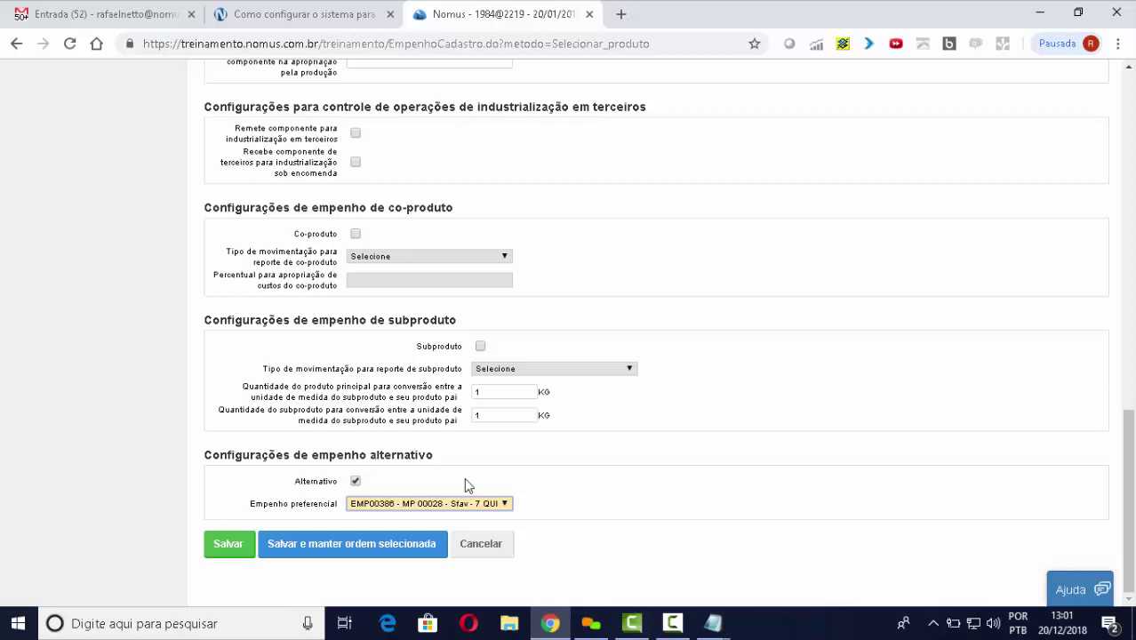
left_click(229, 553)
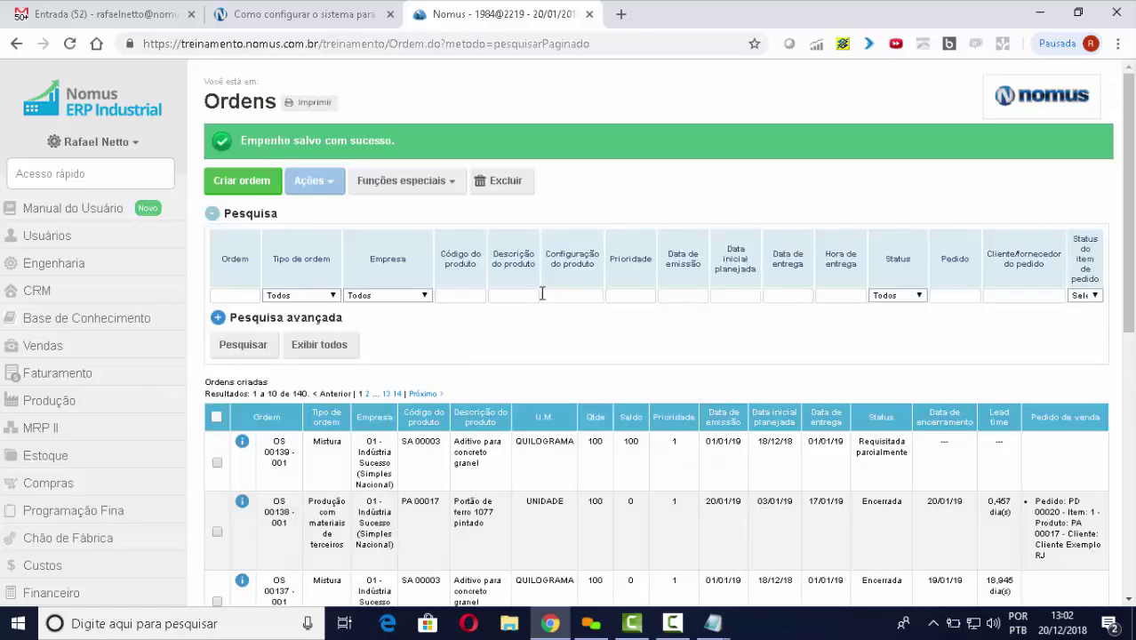
View the SA 00003 order's commitments and check the entry for Sfav alternativo 2
scroll(472, 330, "down", 3)
left_click(490, 287)
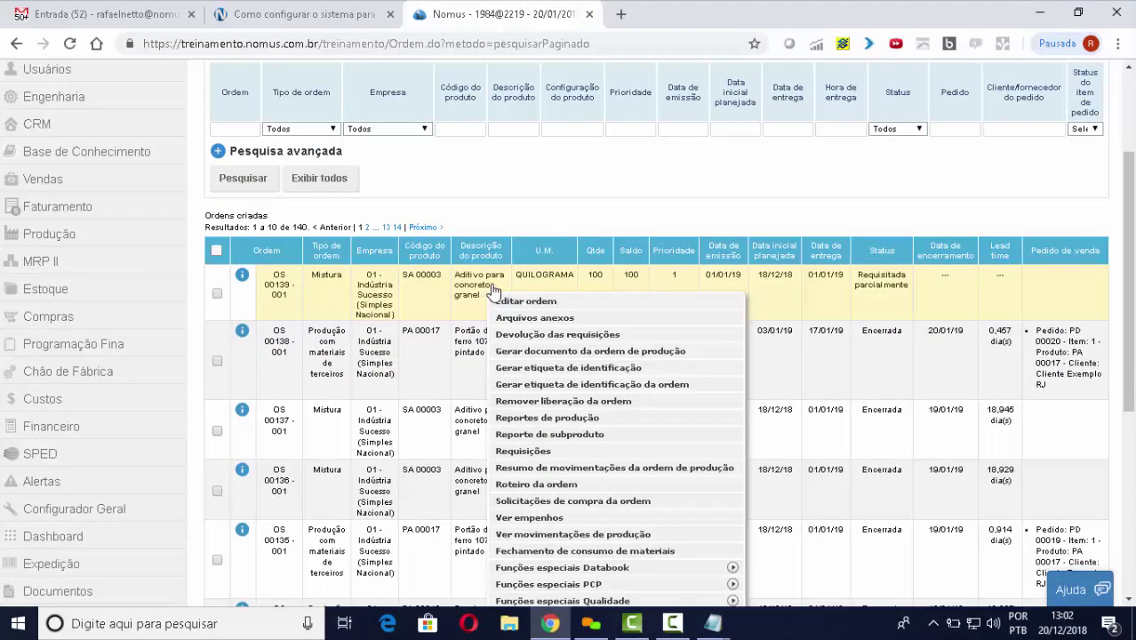
left_click(569, 519)
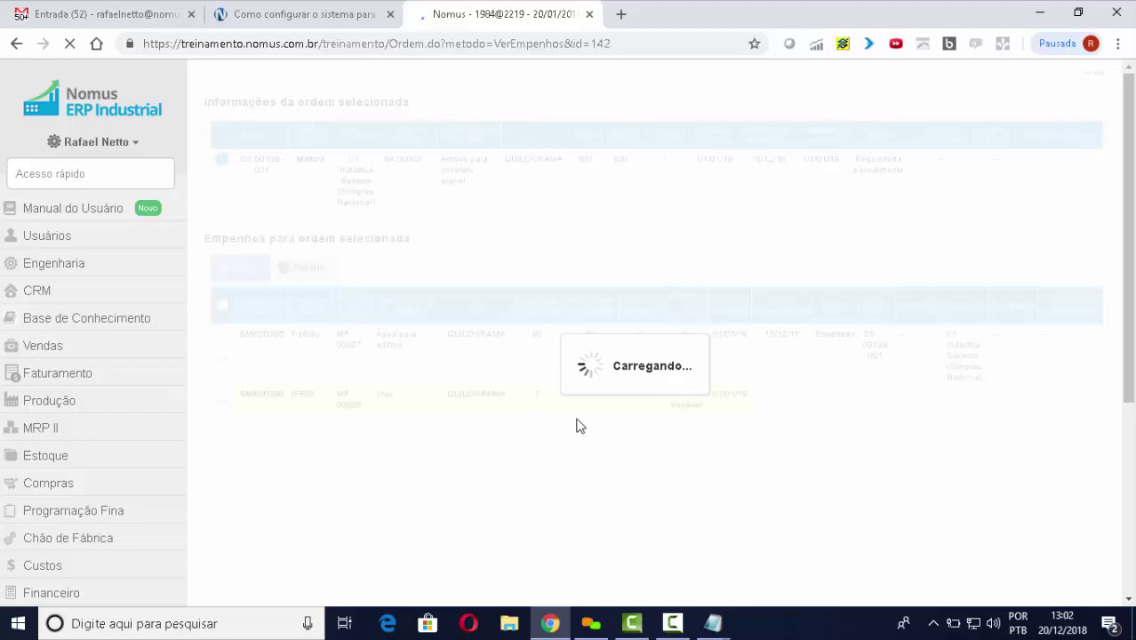
scroll(582, 450, "down", 2)
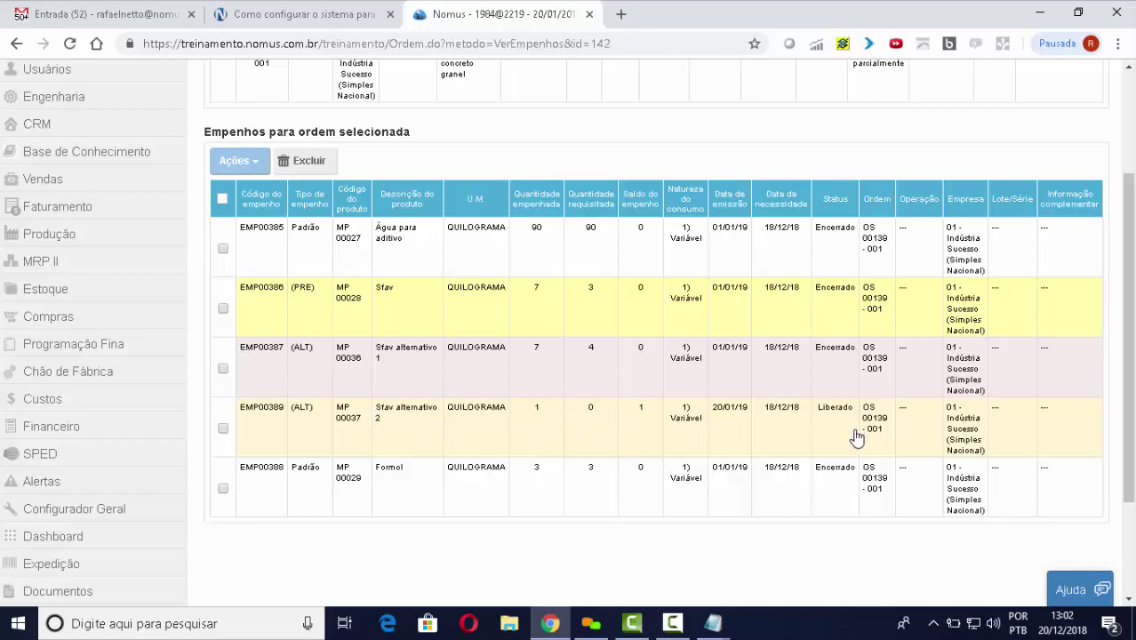
Open the requisitions for the SA 00003 order and try to load its pending commitments
scroll(852, 434, "up", 2)
left_click(396, 241)
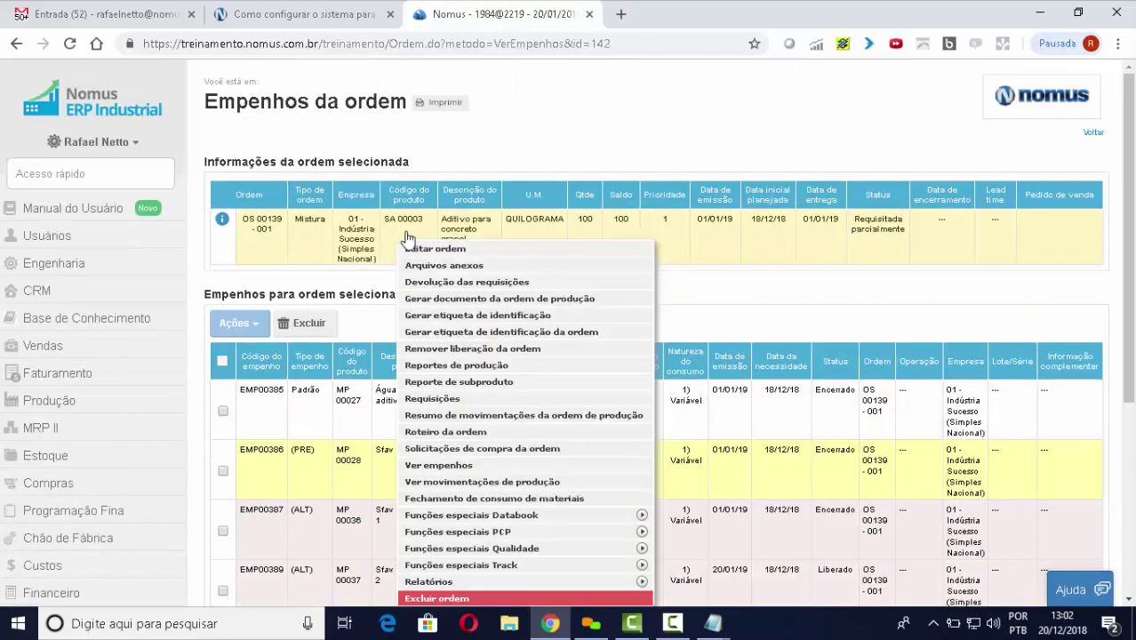
left_click(476, 400)
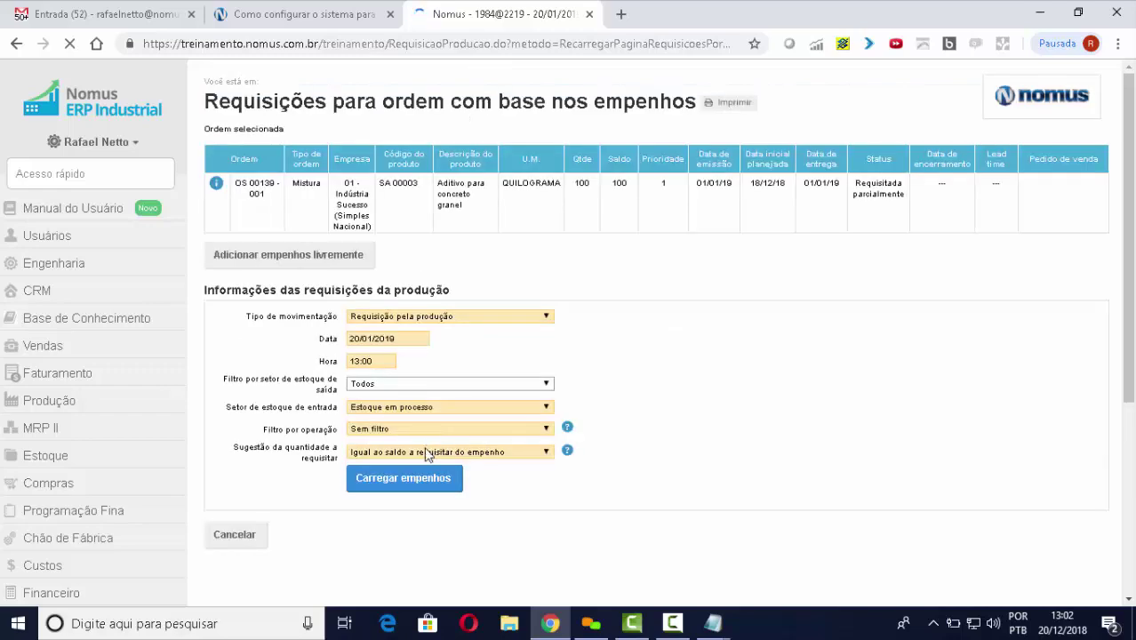
left_click(423, 480)
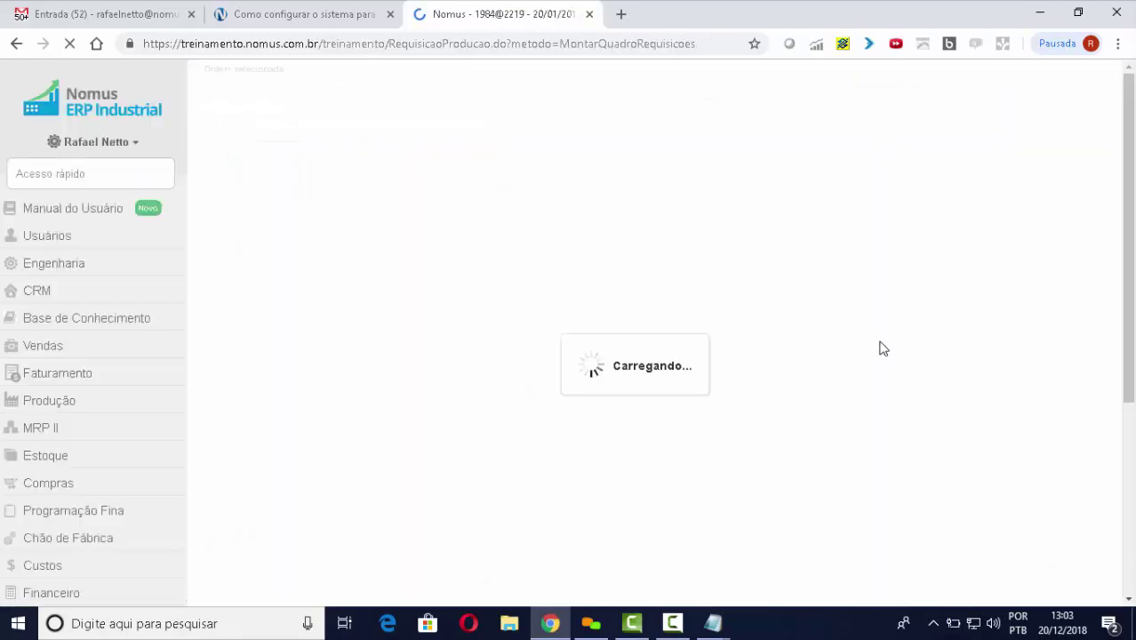
scroll(880, 347, "down", 2)
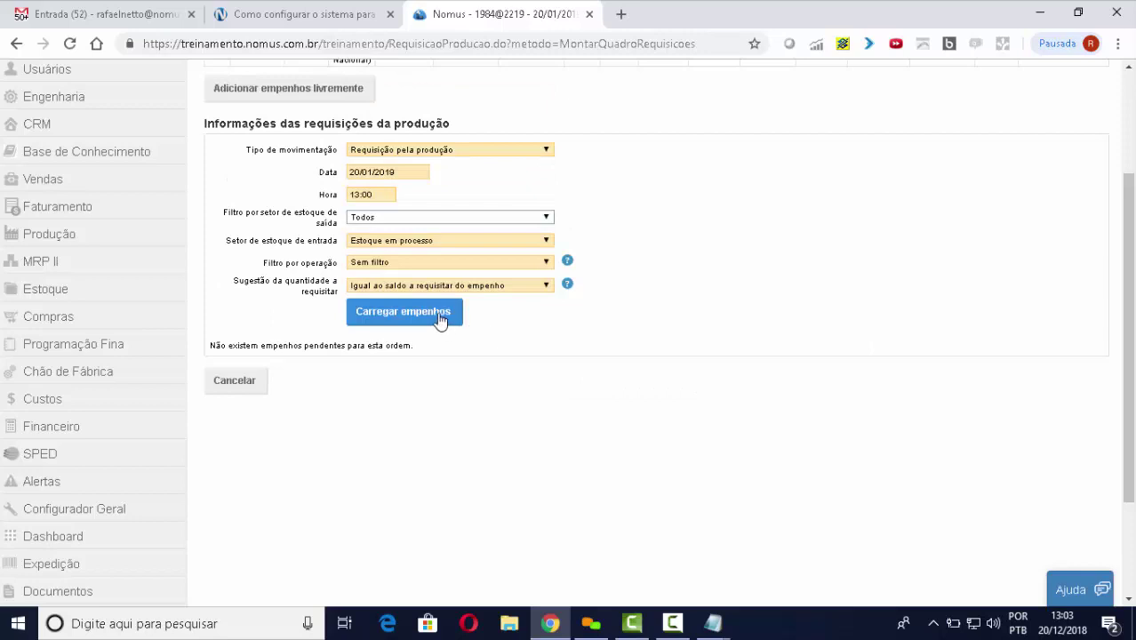
scroll(591, 328, "up", 2)
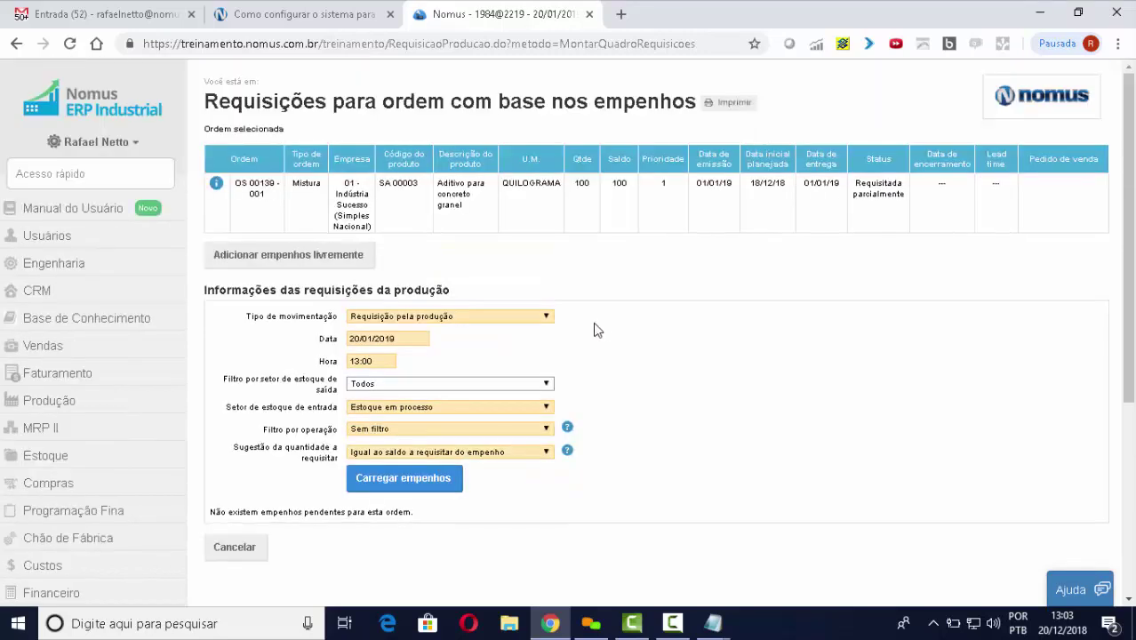
In the SA 00003 order's commitments, edit the MP 00037 Sfav alternativo 2 commitment to remove its Alternativo setting, and save it
left_click(450, 204)
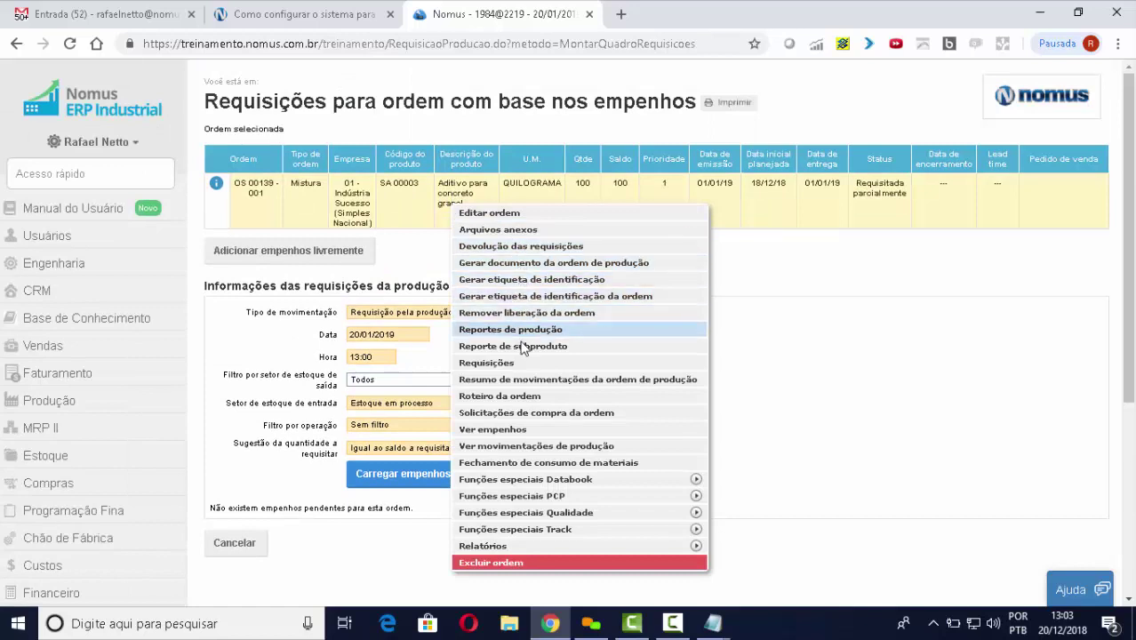
left_click(522, 430)
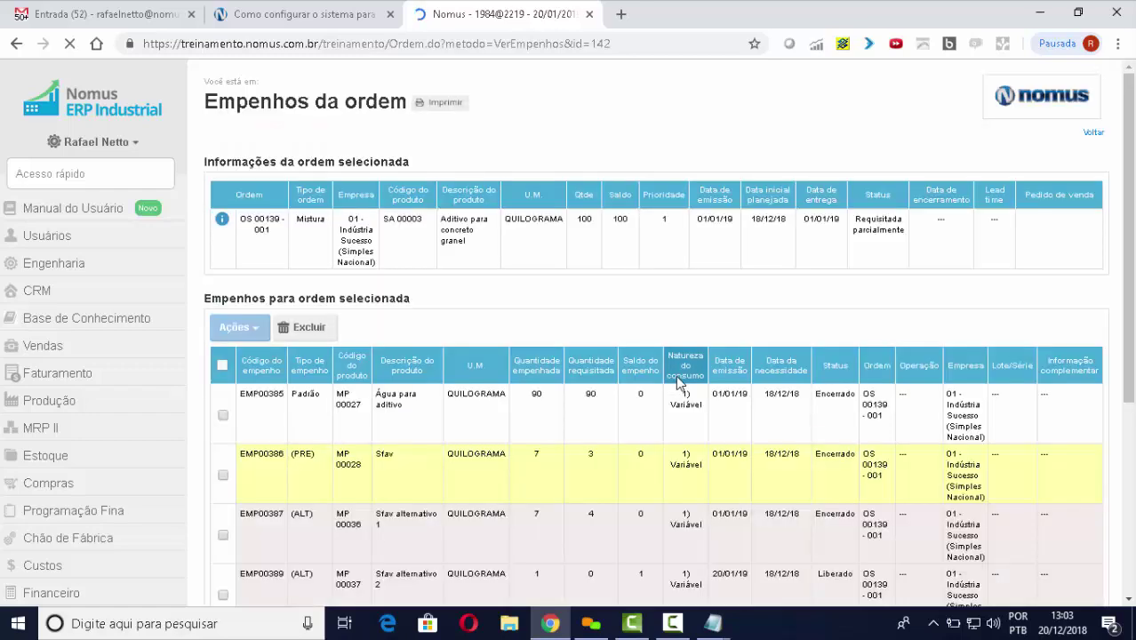
scroll(684, 380, "down", 2)
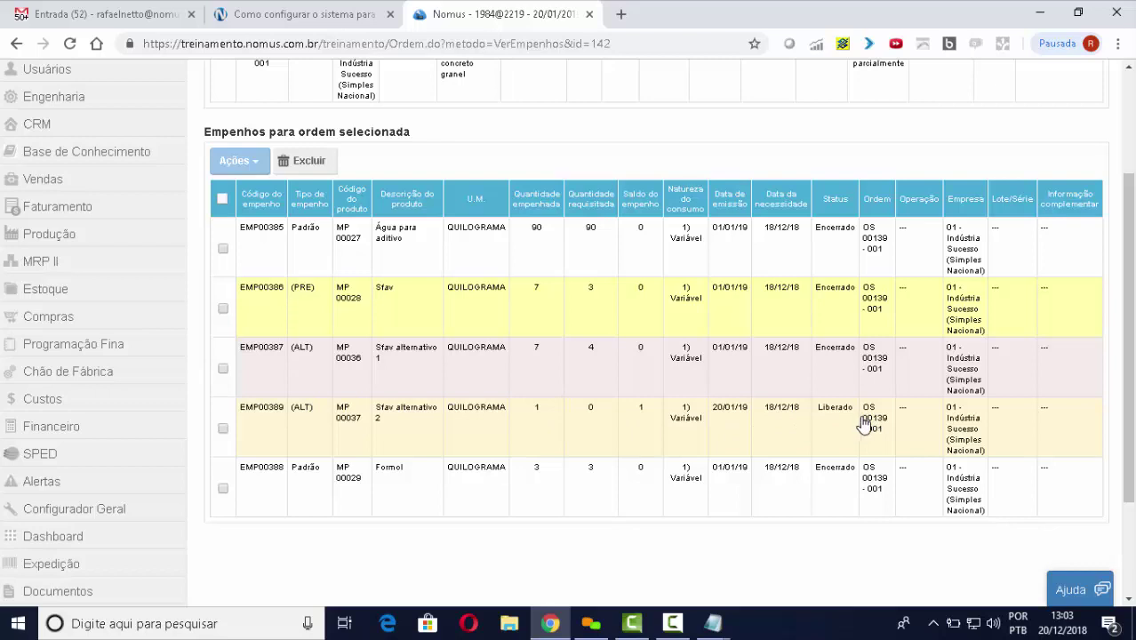
right_click(407, 427)
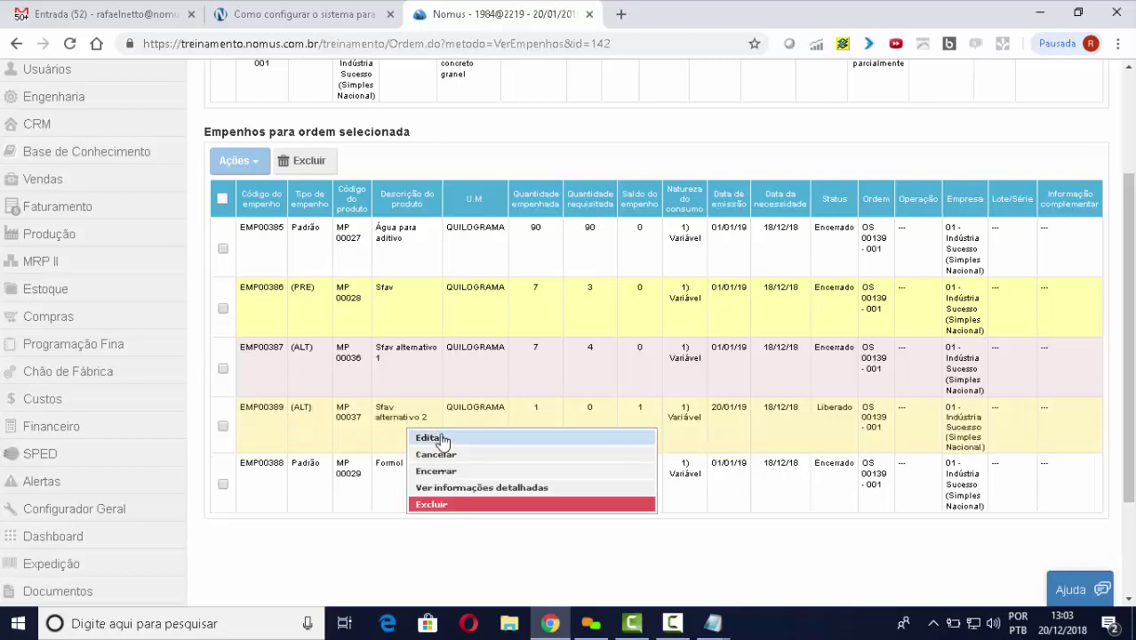
left_click(430, 438)
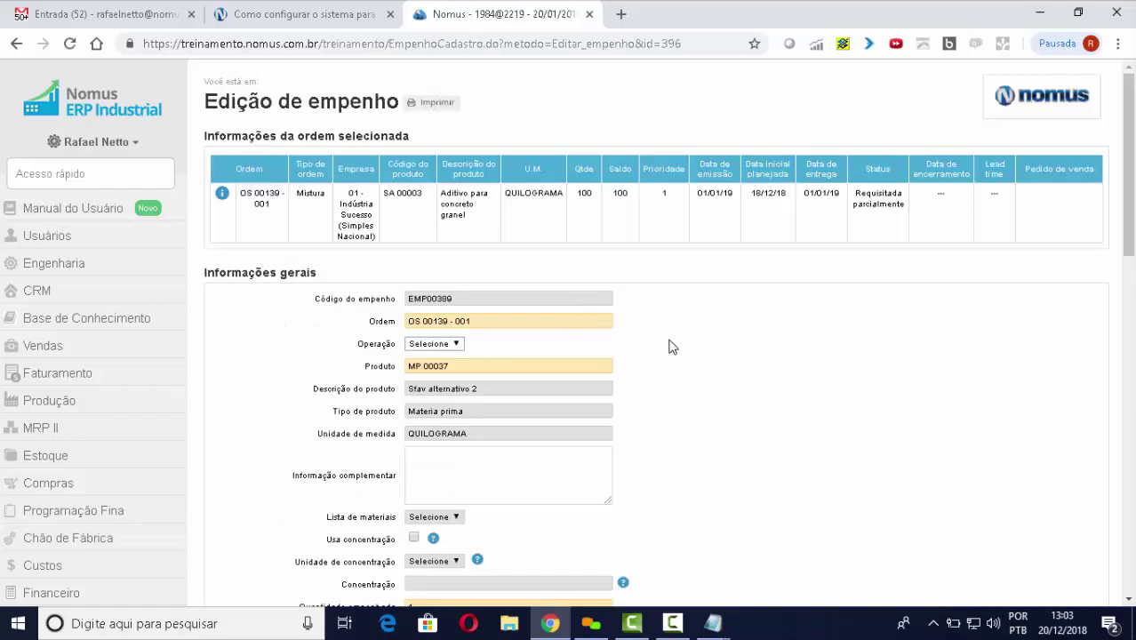
scroll(658, 344, "down", 13)
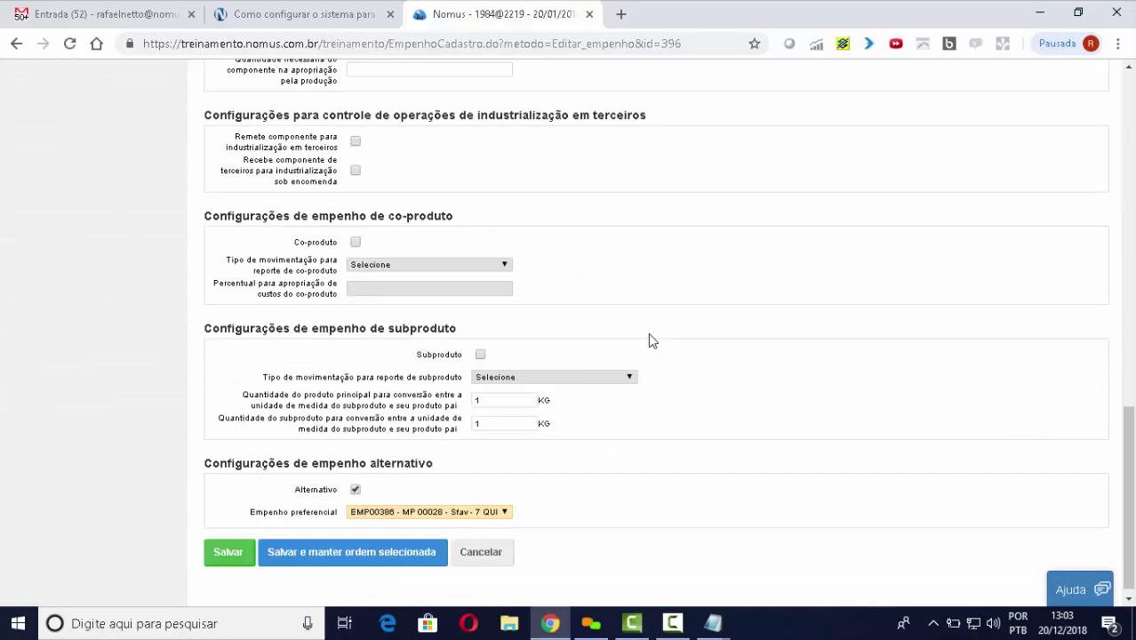
left_click(357, 491)
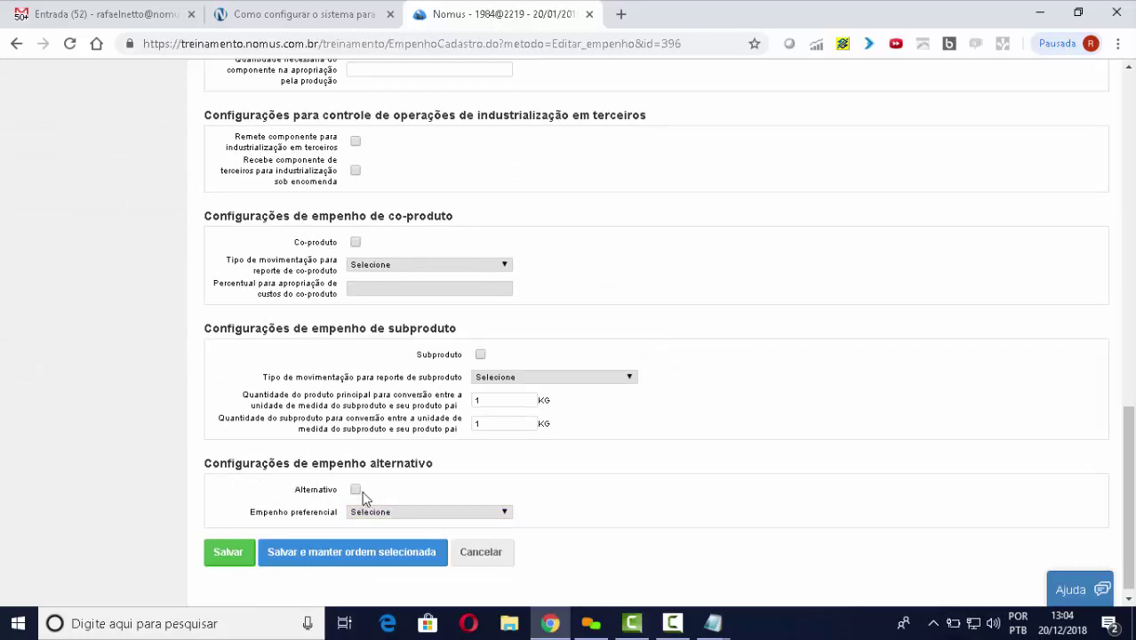
left_click(238, 552)
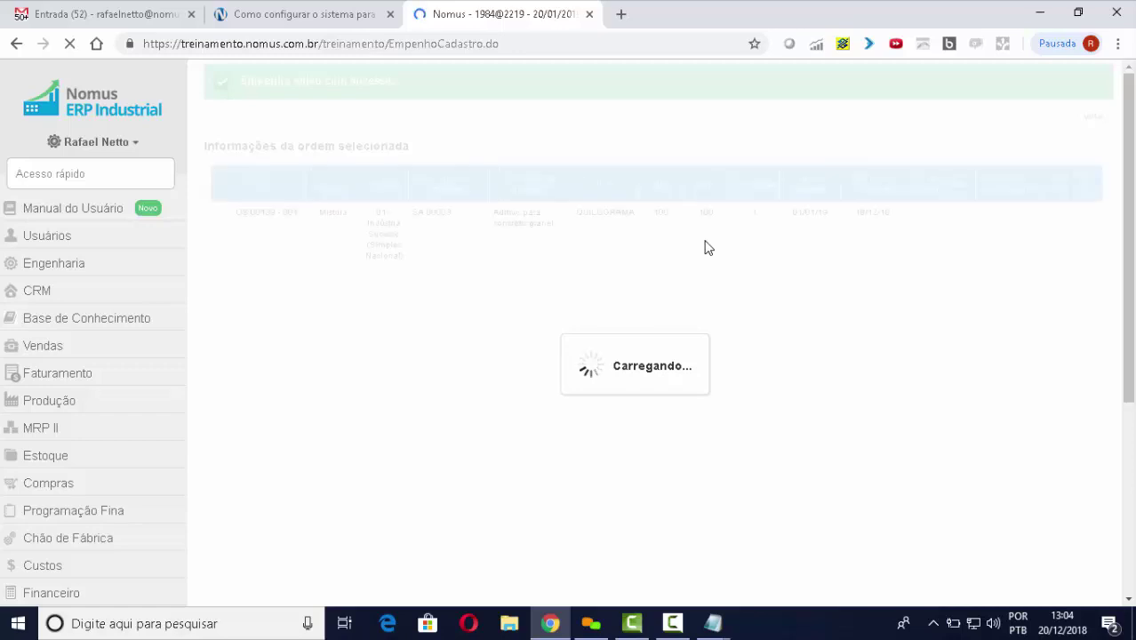
scroll(711, 250, "down", 2)
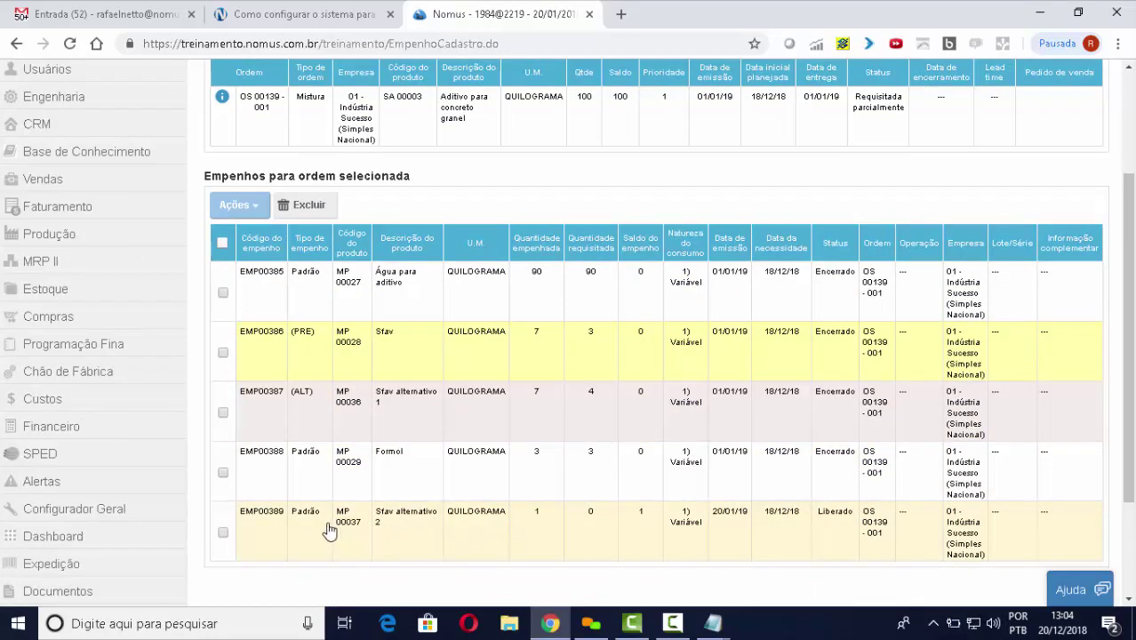
Load the SA 00003 order's pending commitments for requisition and save the requisition of 1 KG of Sfav alternativo 2
scroll(533, 374, "up", 1)
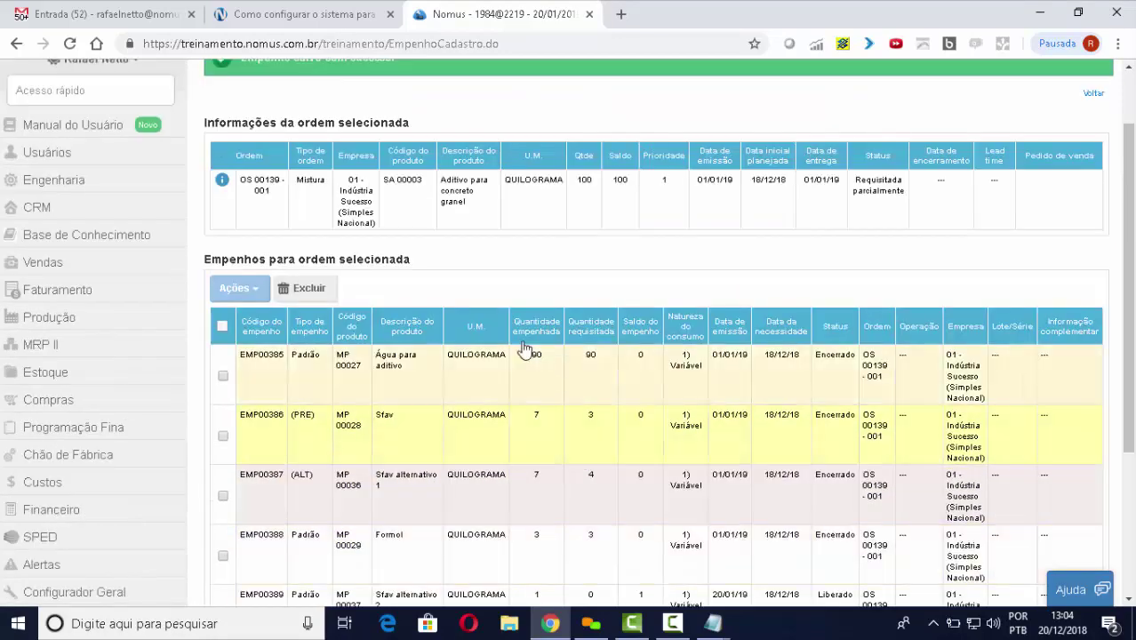
left_click(414, 212)
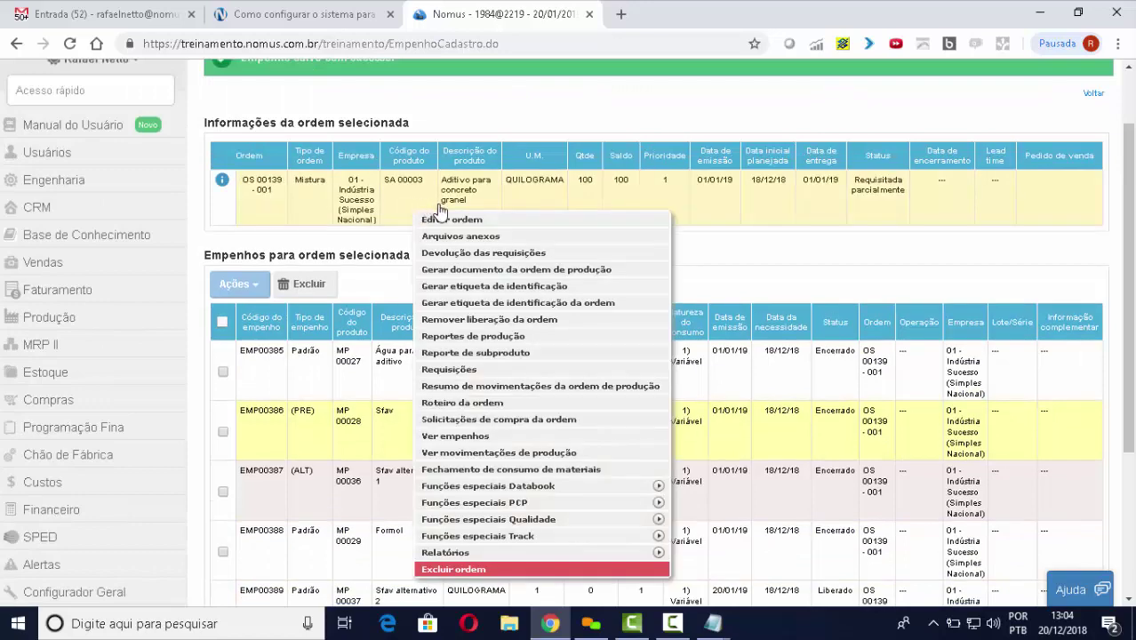
left_click(490, 369)
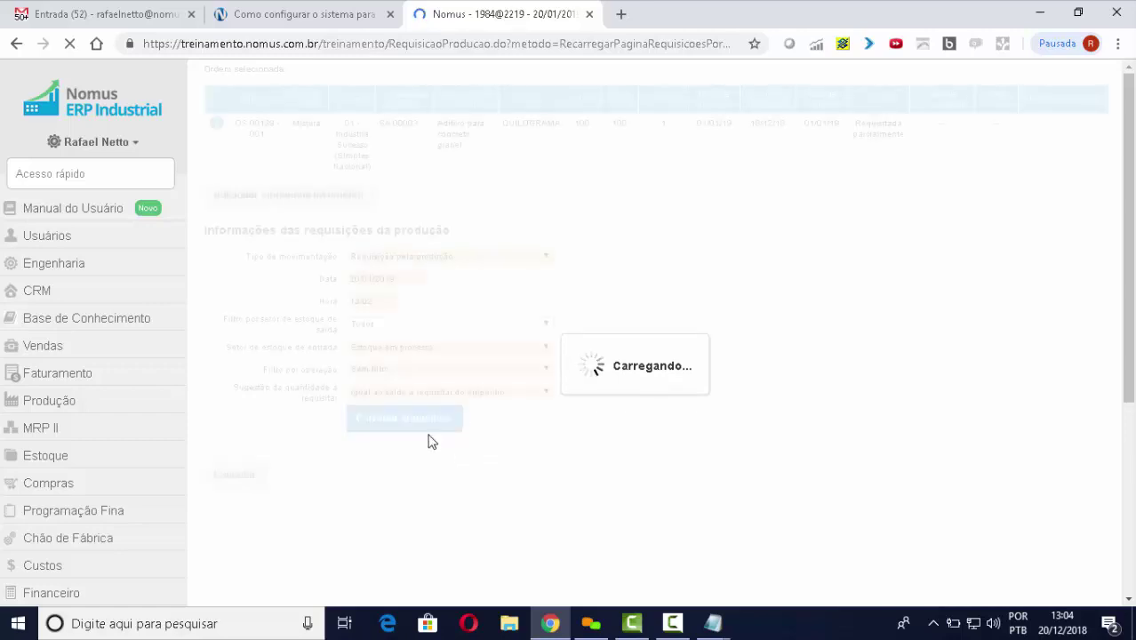
left_click(424, 482)
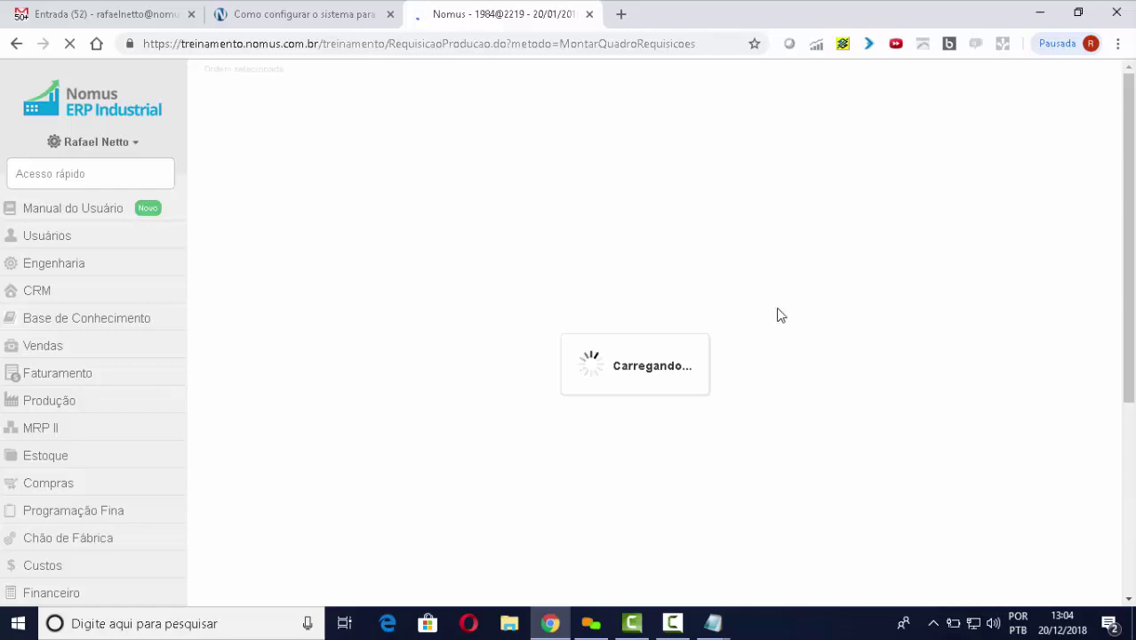
scroll(717, 324, "down", 2)
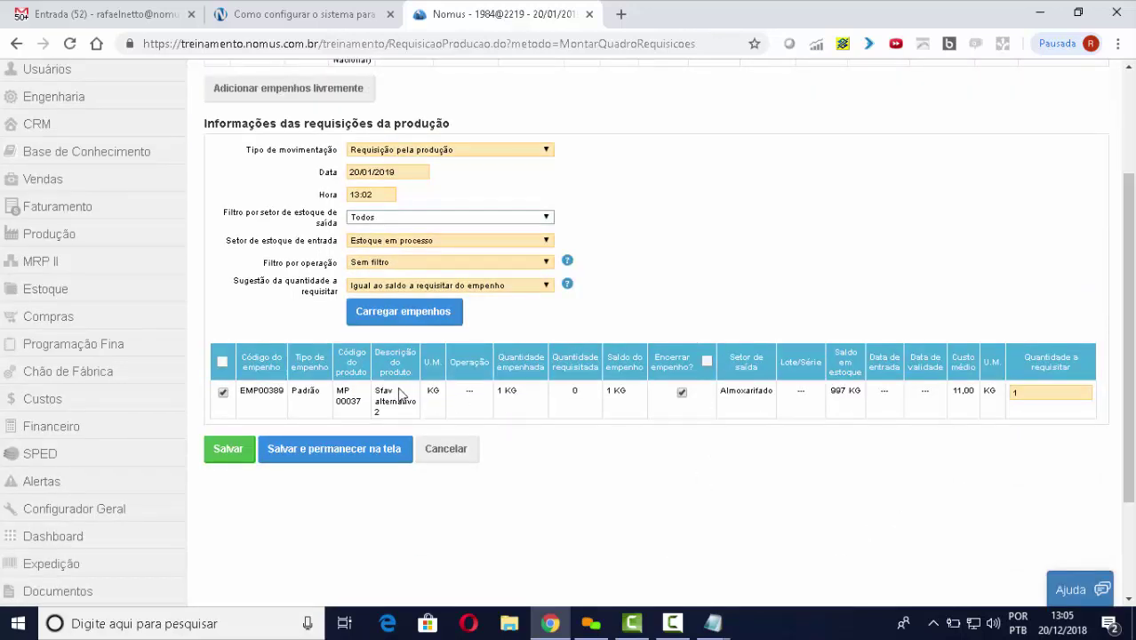
left_click(233, 455)
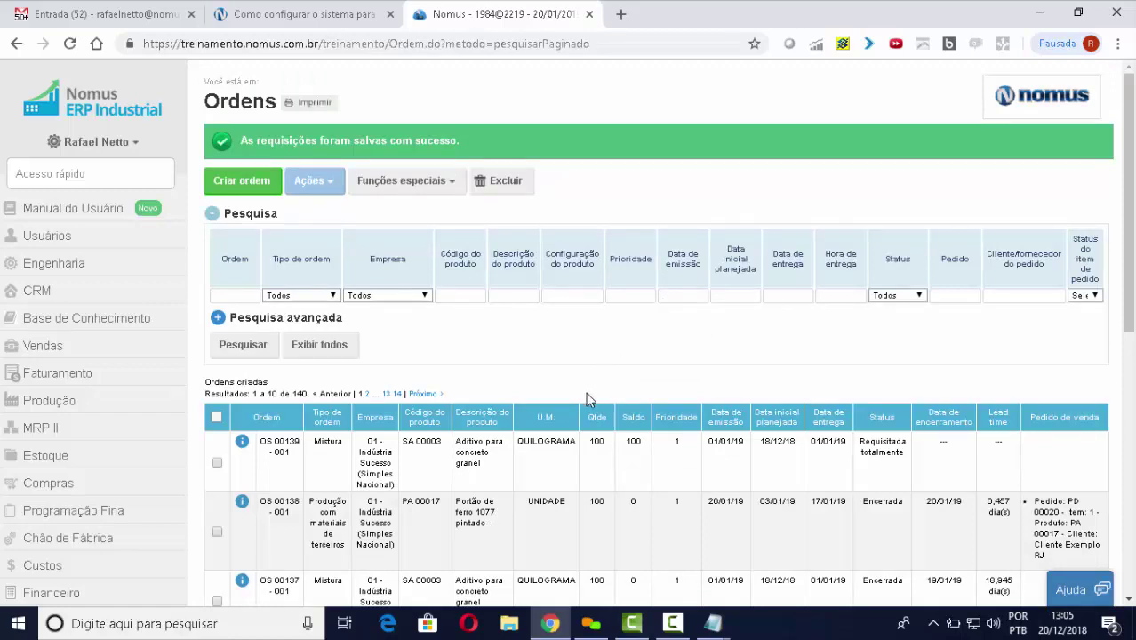
left_click(579, 463)
scroll(629, 462, "down", 1)
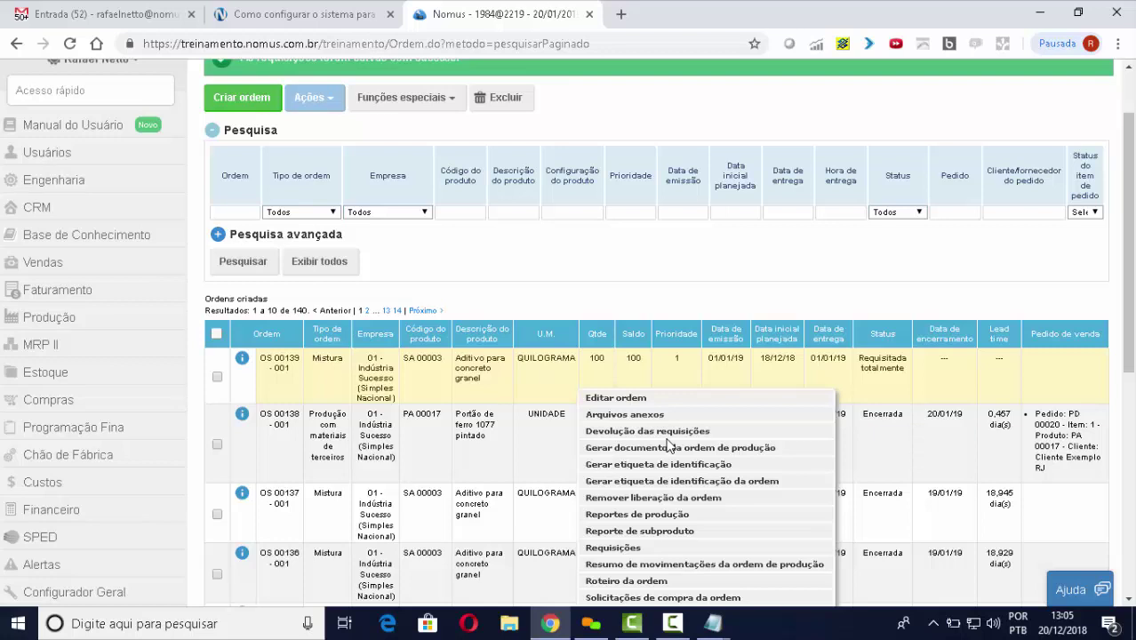
scroll(669, 436, "up", 1)
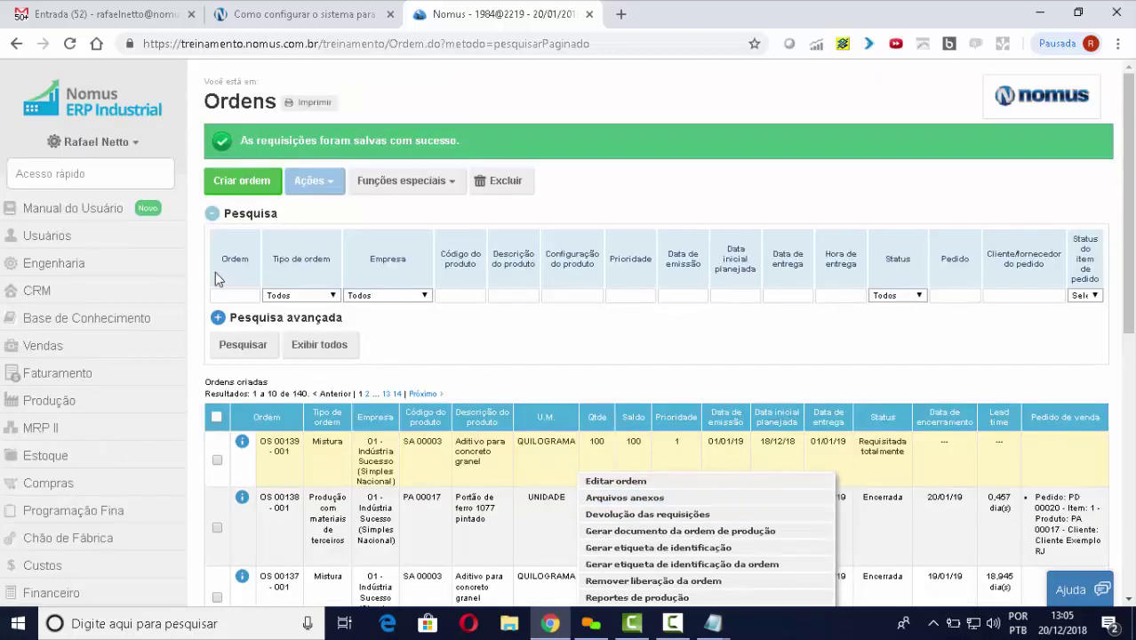
Open the materials list of product SA 00003 Aditivo para concreto granel and check its Sfav alternative components
left_click(98, 173)
type("pro")
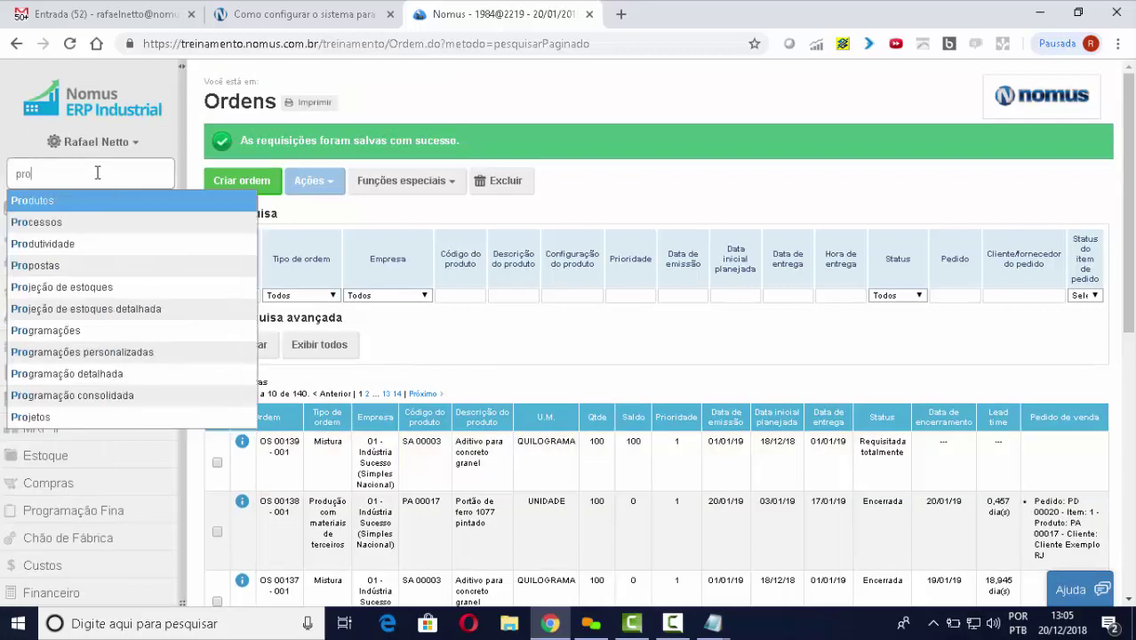
type("du")
key("Return")
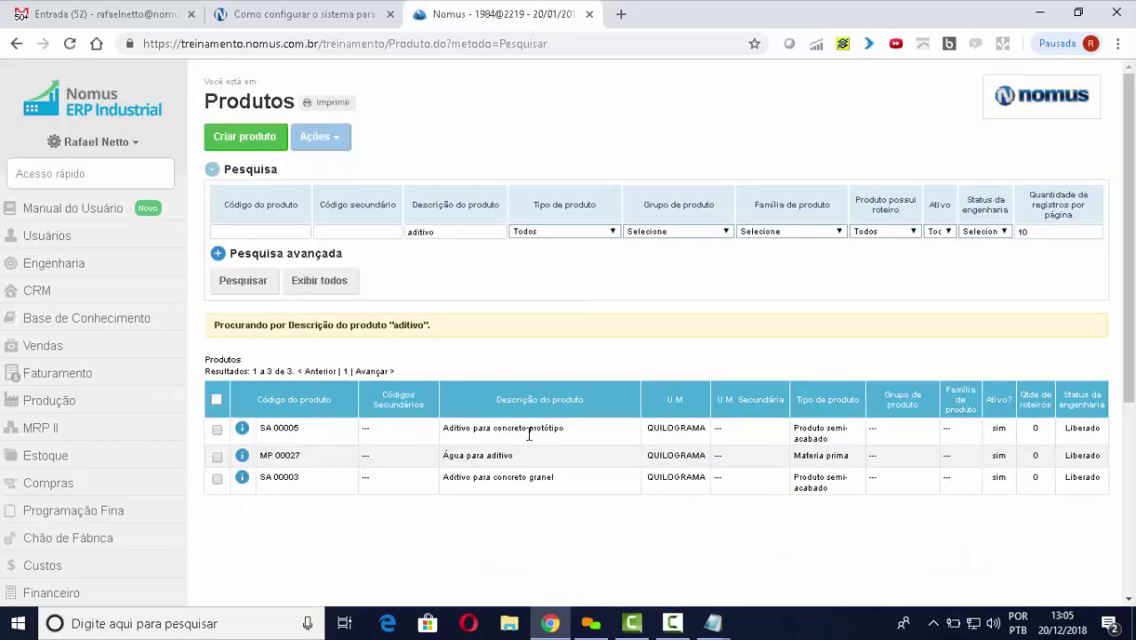
left_click(480, 488)
scroll(606, 481, "down", 2)
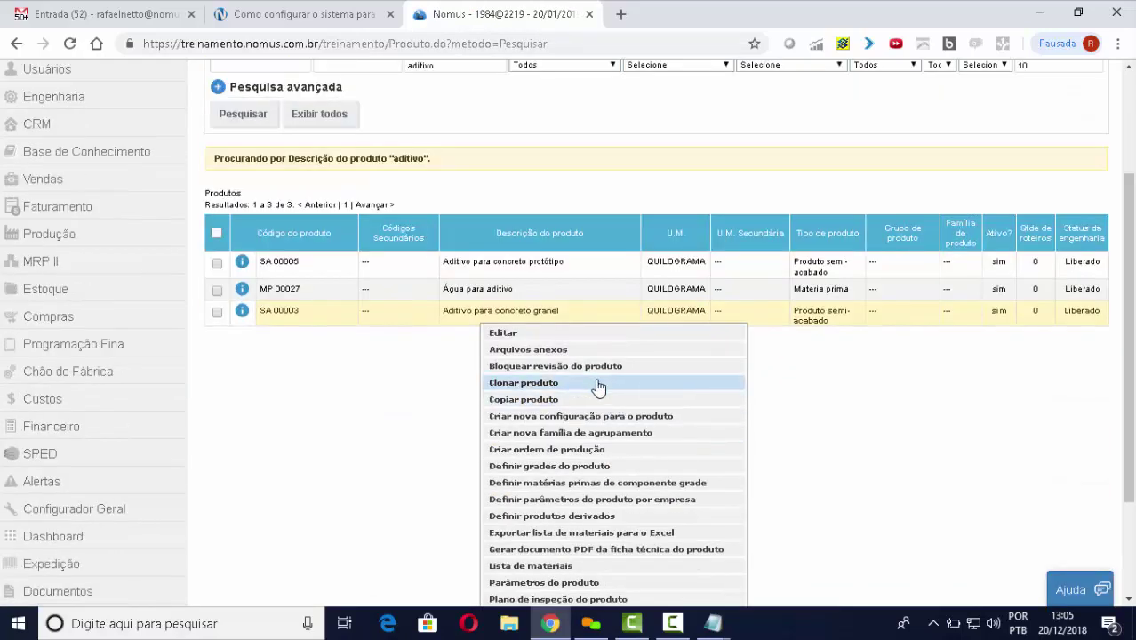
scroll(596, 440, "down", 2)
left_click(560, 426)
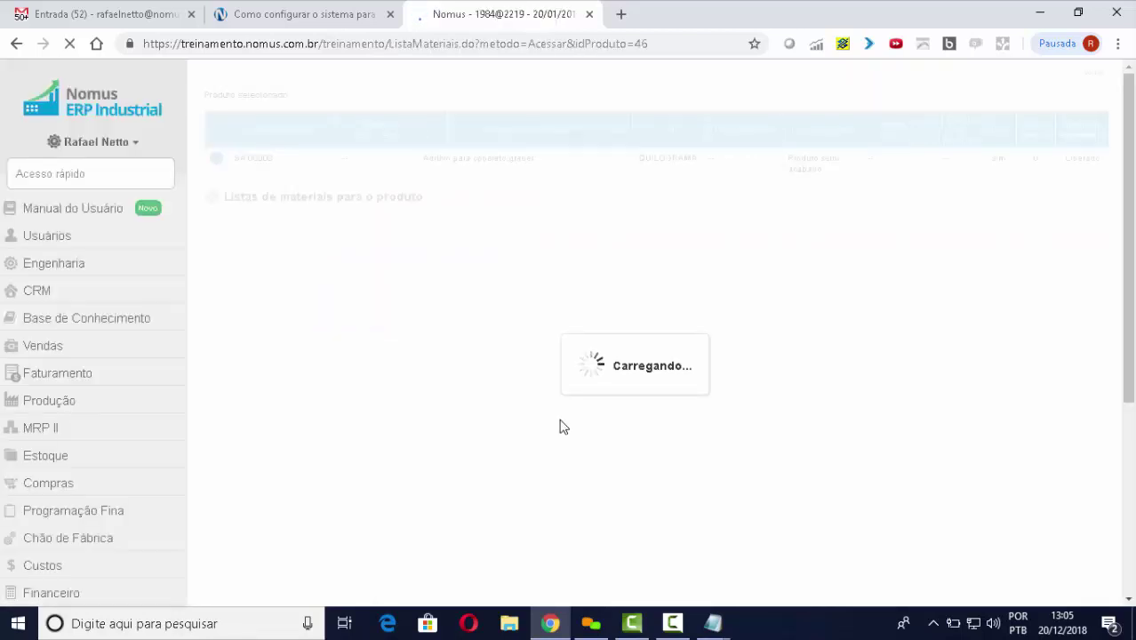
scroll(791, 360, "down", 3)
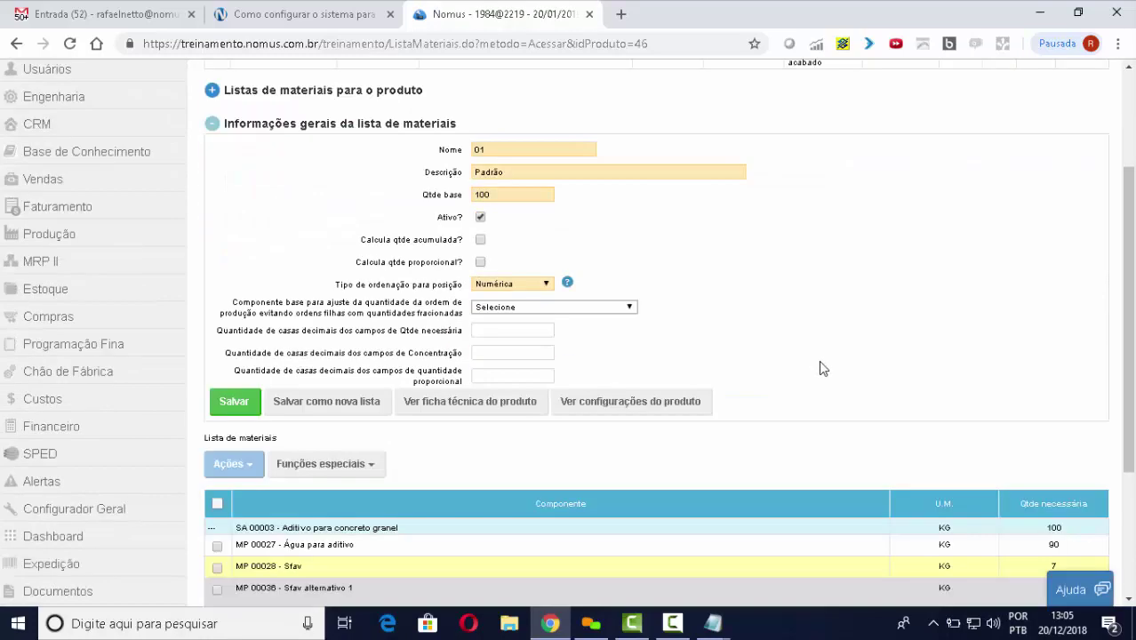
scroll(821, 356, "down", 1)
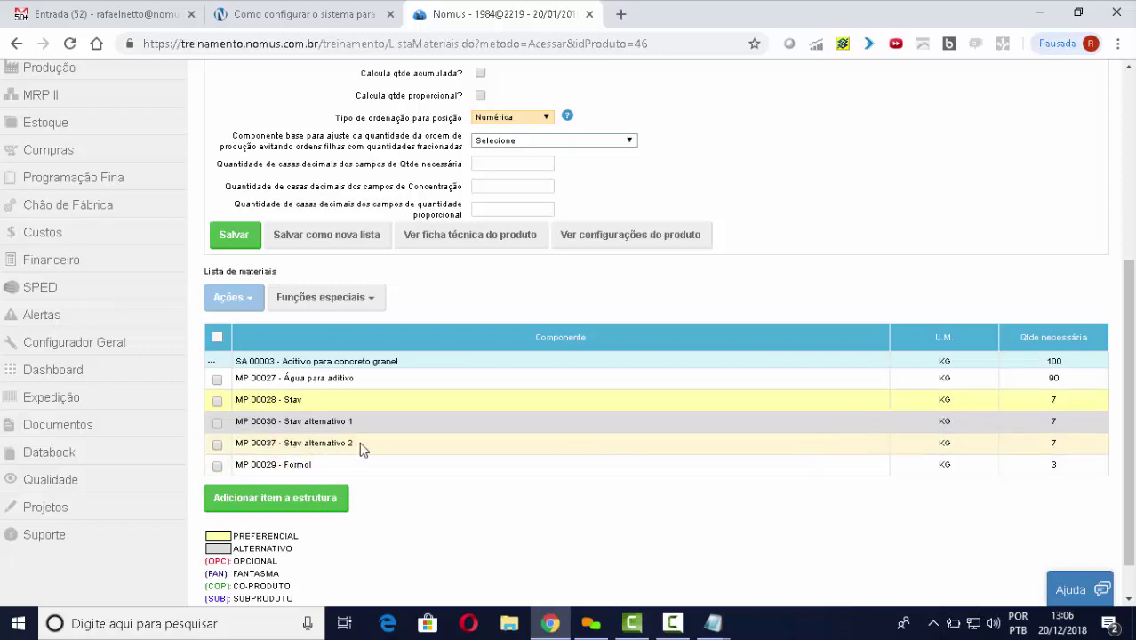
Switch to the Bloco K help article and read how normal loss is registered, highlighting the two record types
left_click(306, 15)
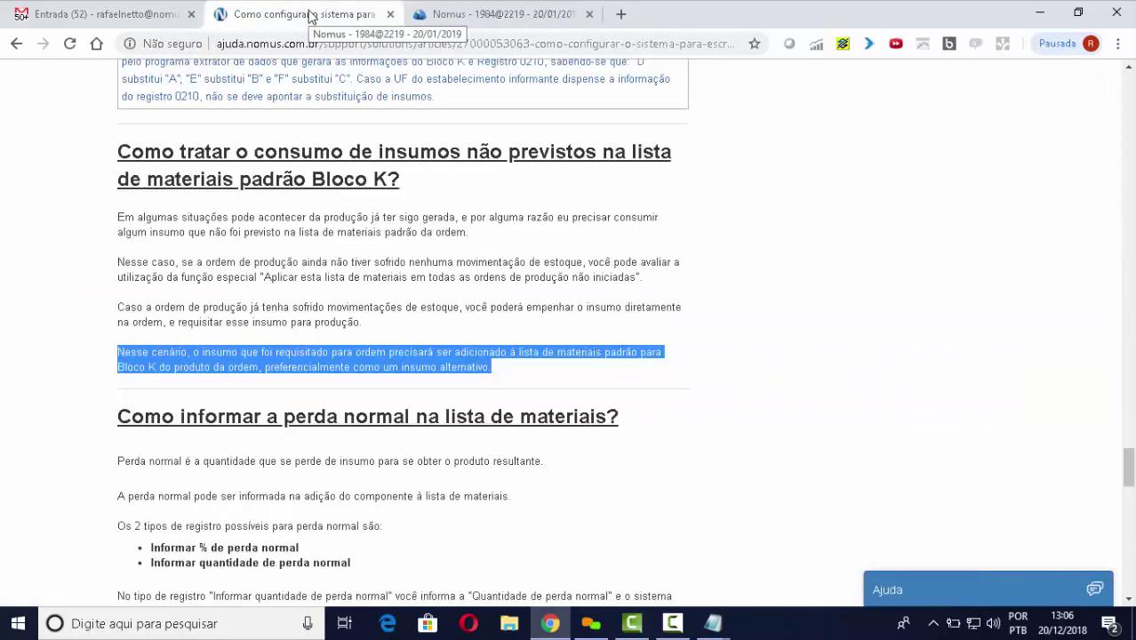
left_click(455, 329)
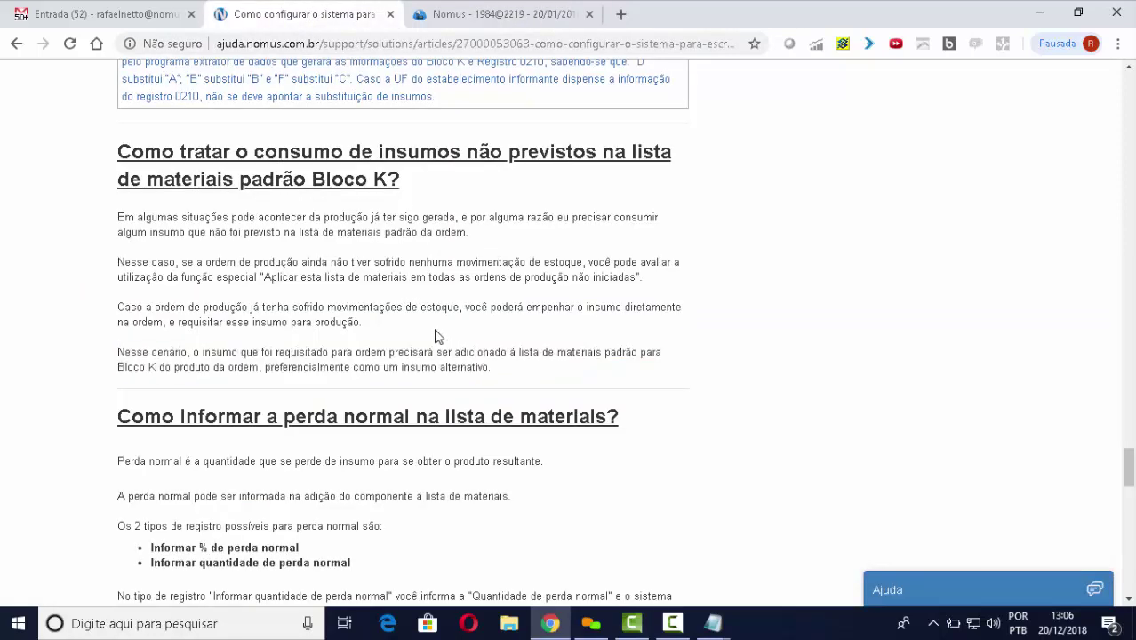
scroll(445, 334, "down", 4)
scroll(461, 326, "down", 1)
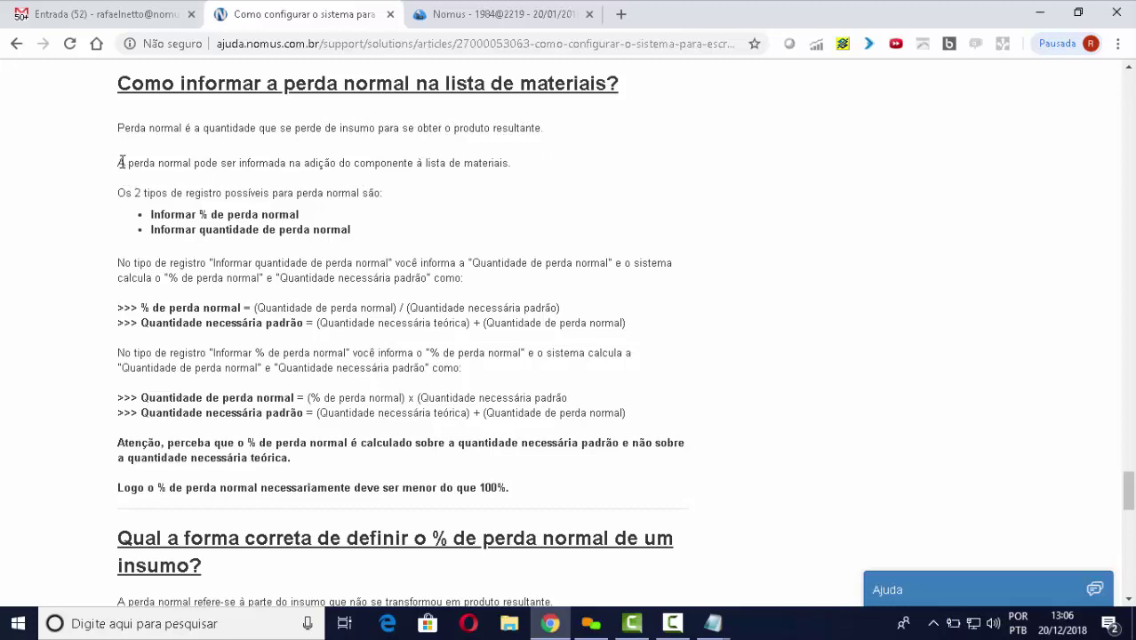
left_click_drag(121, 162, 518, 174)
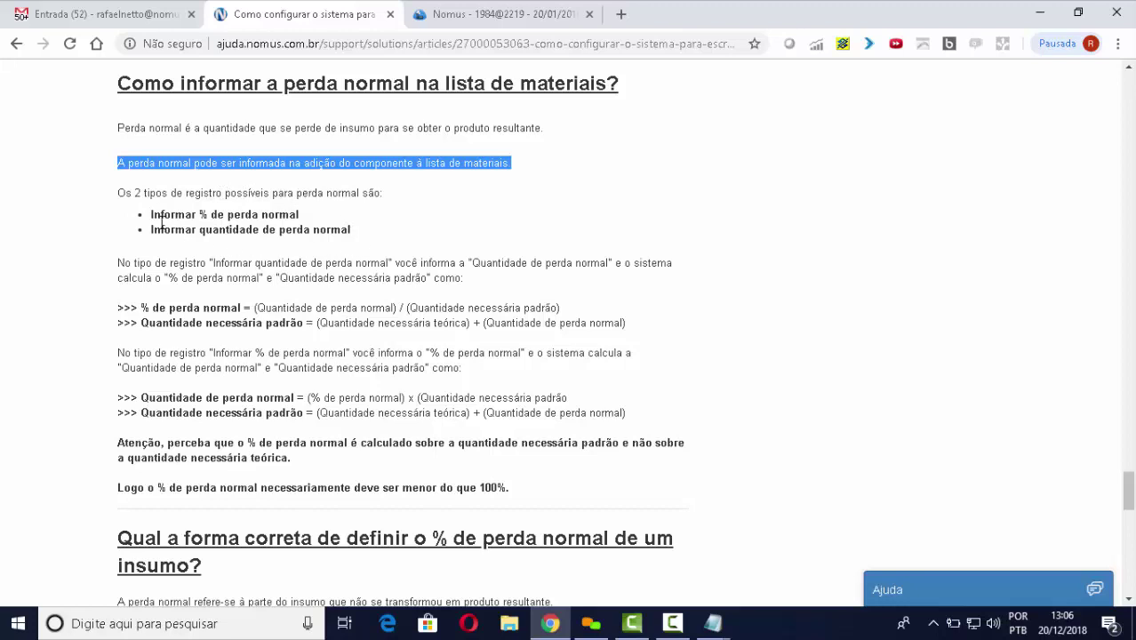
left_click_drag(150, 215, 308, 223)
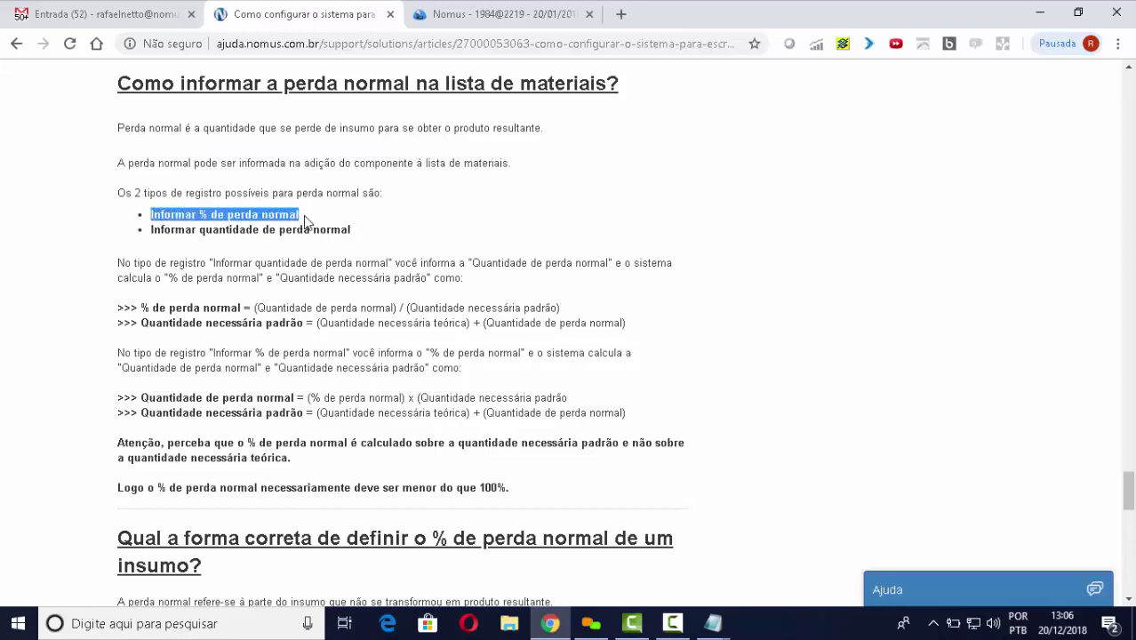
left_click_drag(150, 230, 364, 236)
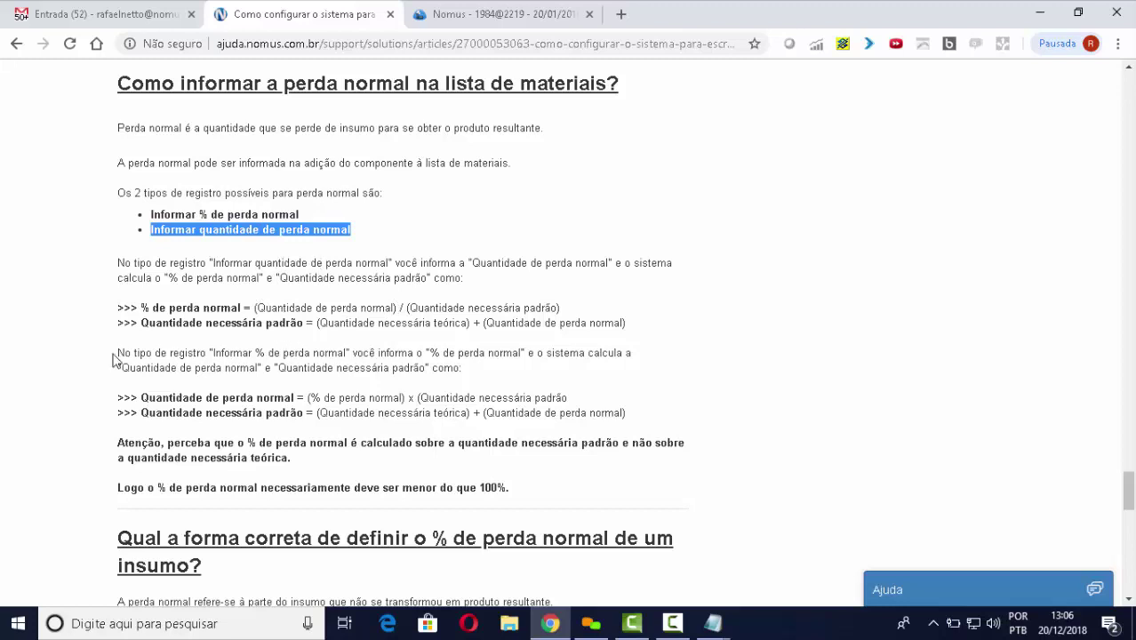
Read the "Informar % de perda normal" explanation, highlighting its formulas for the normal loss quantity and the standard required quantity
left_click_drag(117, 353, 604, 368)
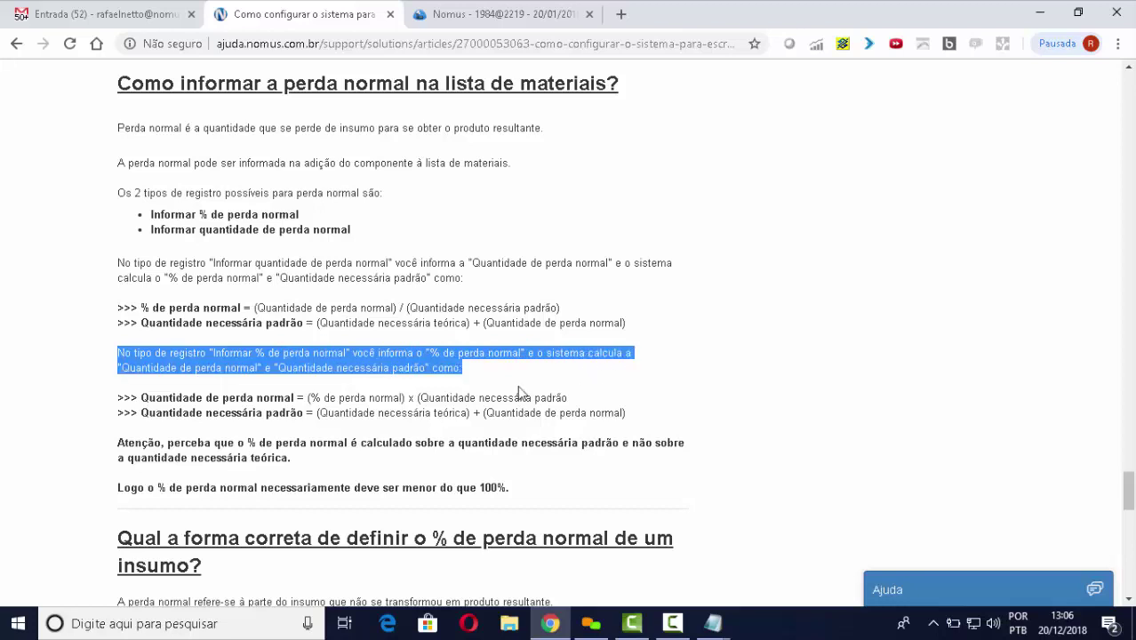
left_click(407, 373)
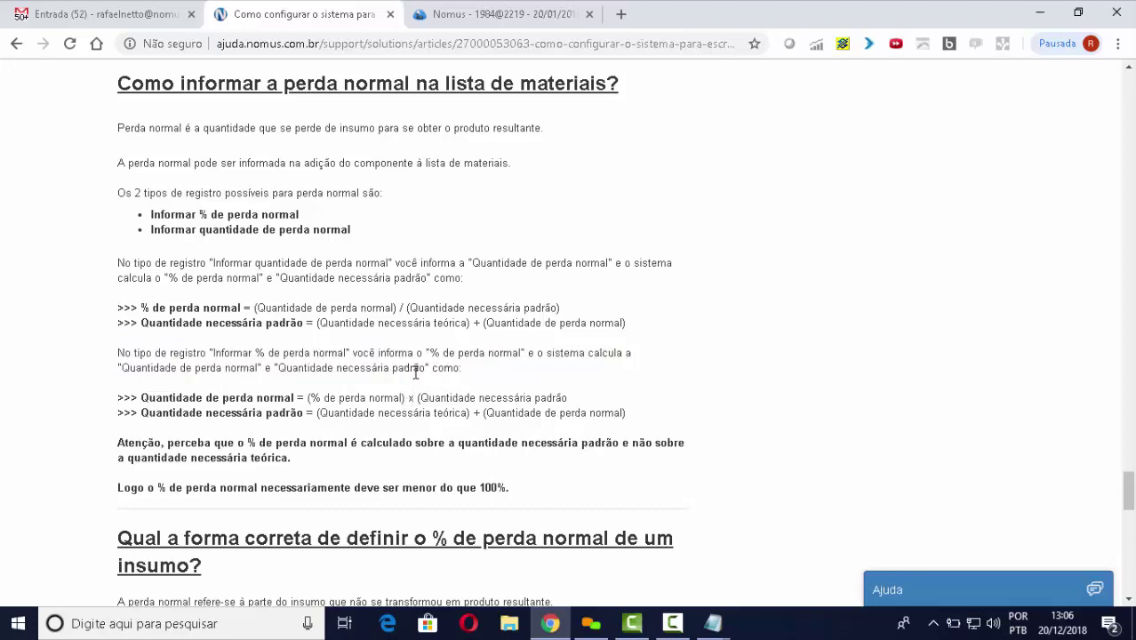
left_click_drag(128, 398, 568, 400)
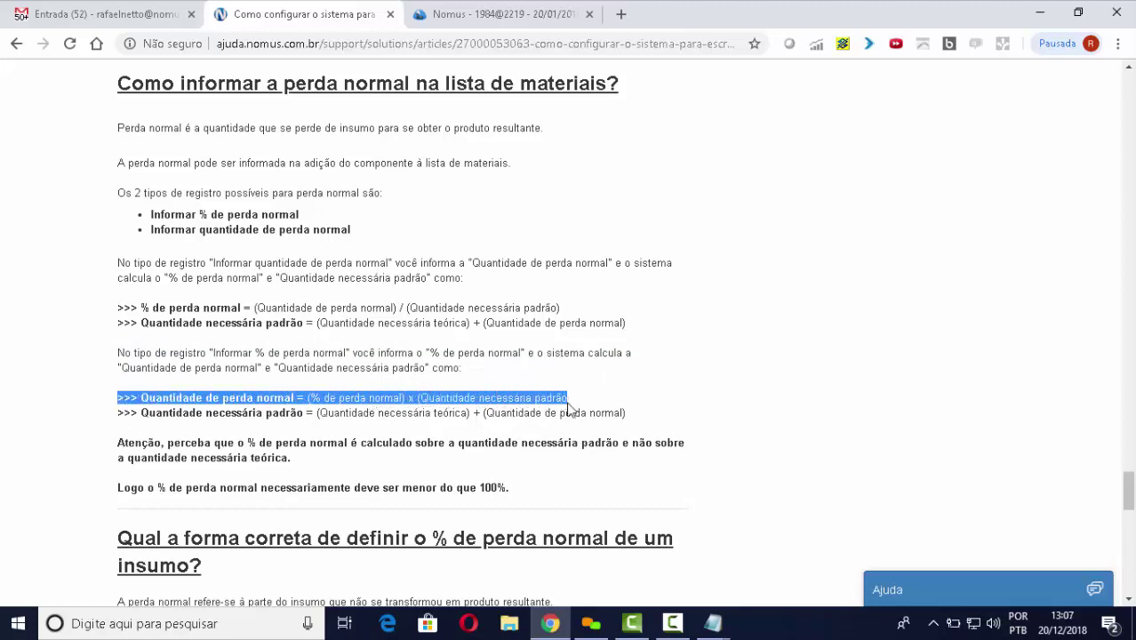
left_click(123, 412)
left_click_drag(124, 411, 634, 422)
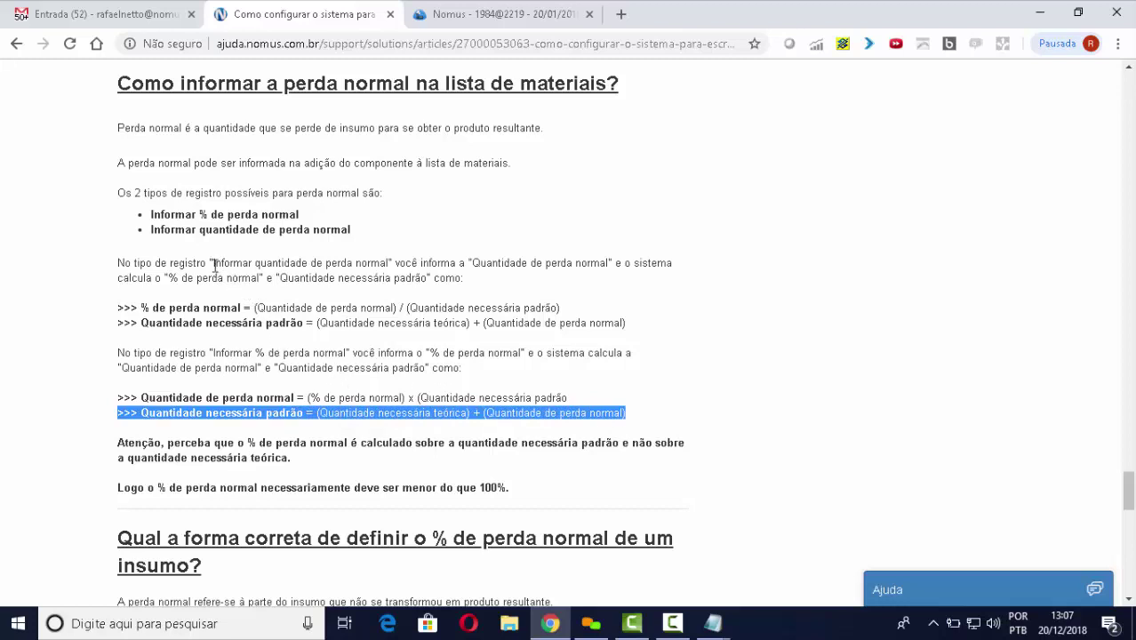
Read the "Informar quantidade de perda normal" explanation, highlighting its formulas for % de perda normal and Quantidade necessária padrão
left_click_drag(214, 266, 391, 265)
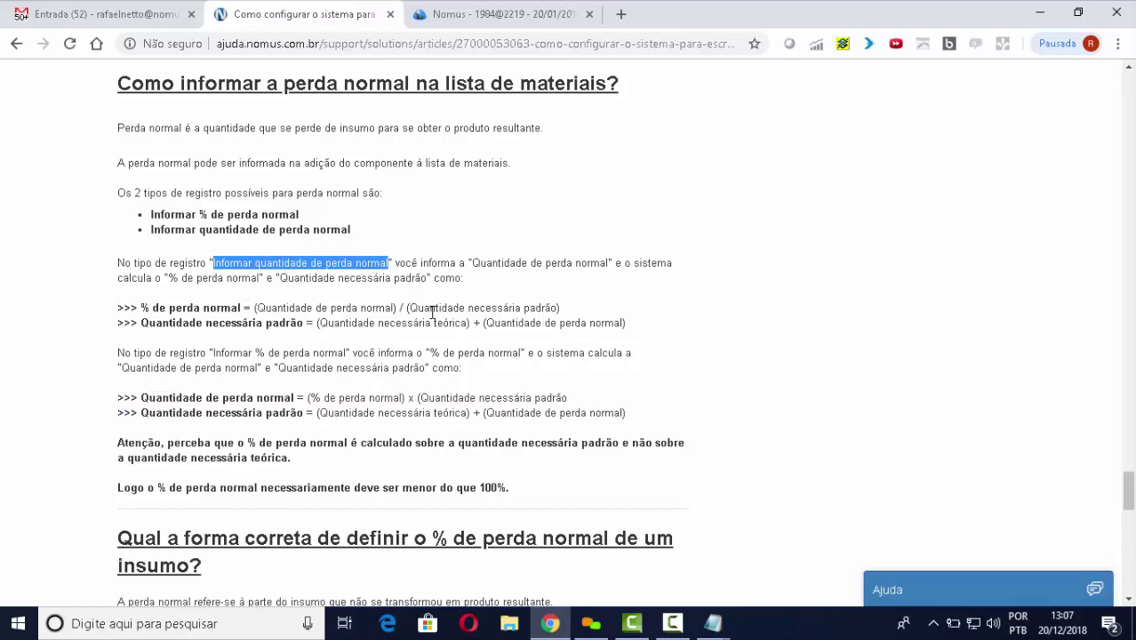
left_click(482, 262)
left_click_drag(482, 263, 614, 264)
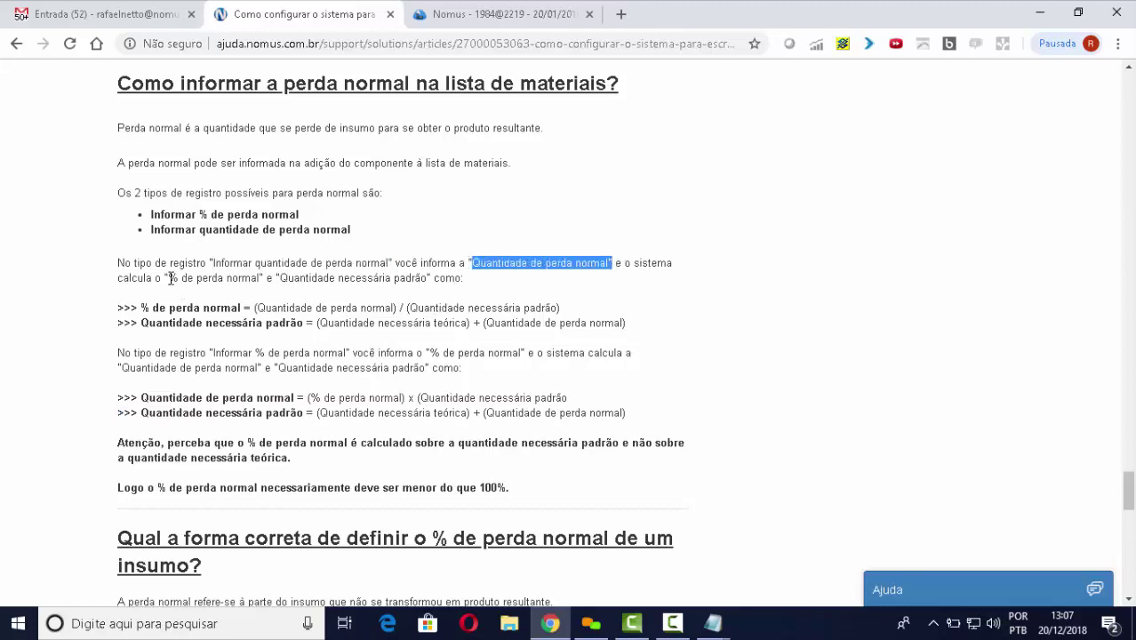
left_click_drag(171, 278, 467, 278)
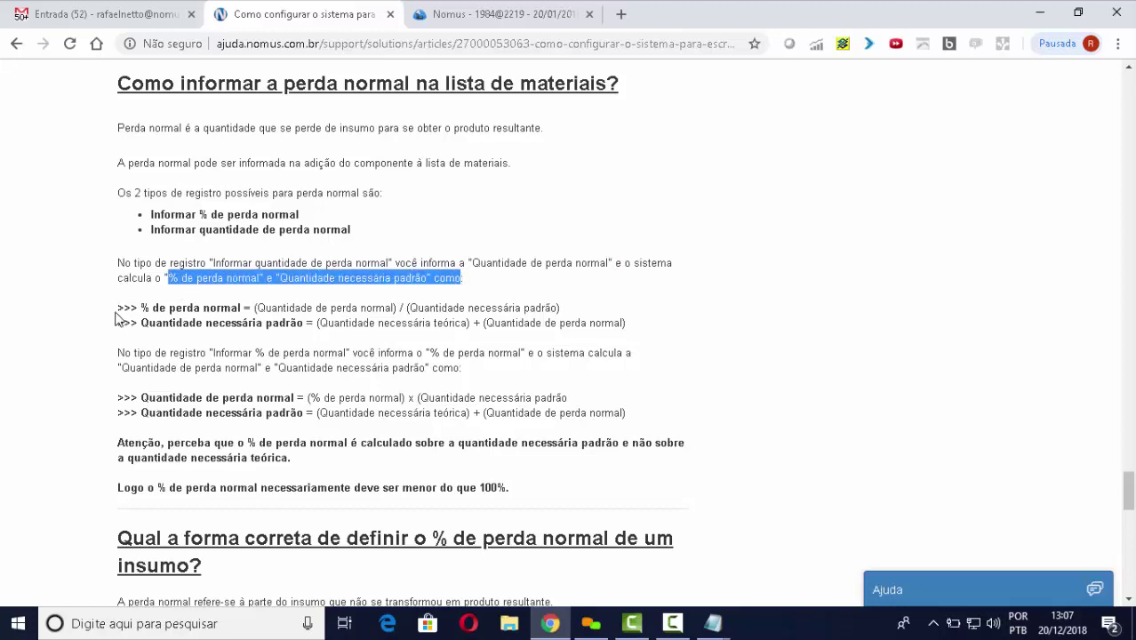
left_click_drag(116, 309, 646, 325)
left_click(324, 311)
left_click_drag(289, 308, 375, 309)
left_click_drag(255, 310, 558, 308)
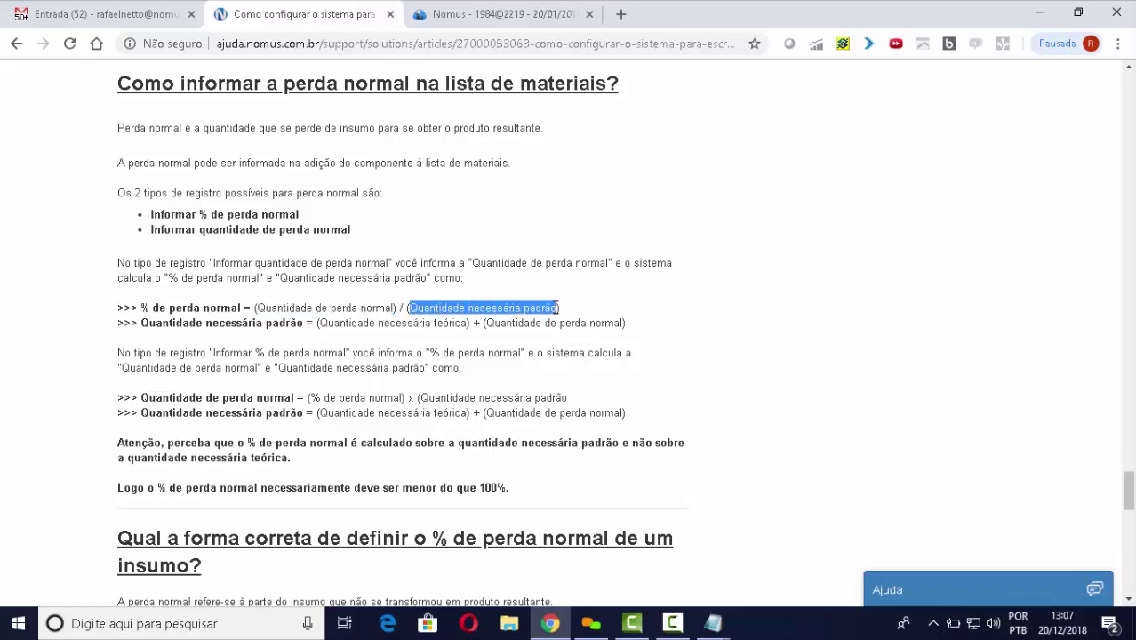
left_click_drag(142, 322, 495, 336)
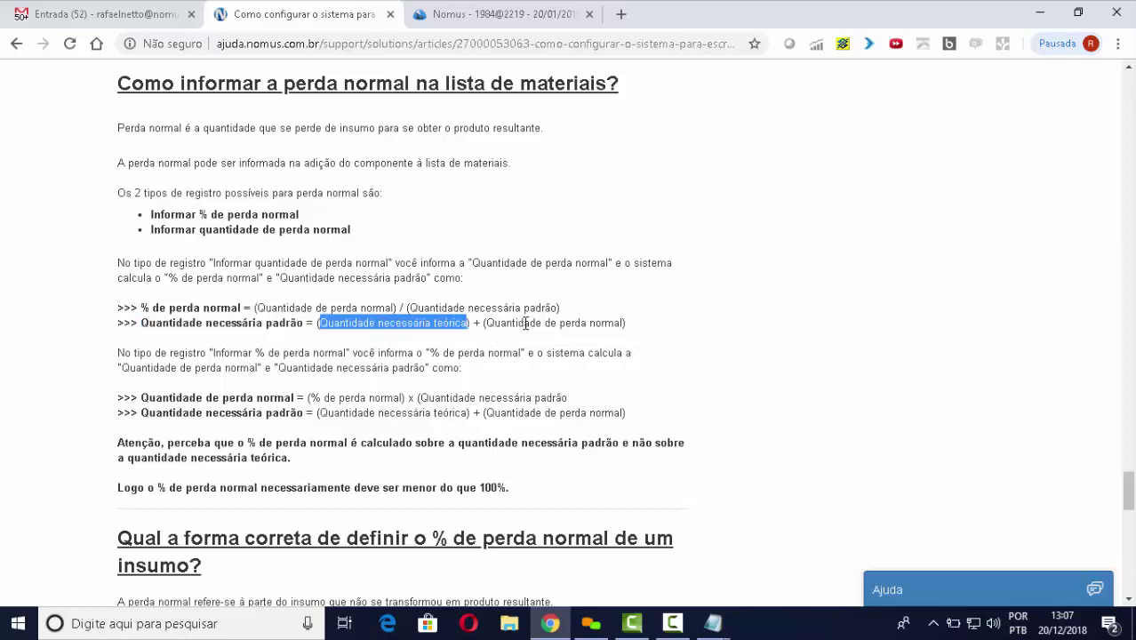
left_click_drag(636, 323, 484, 323)
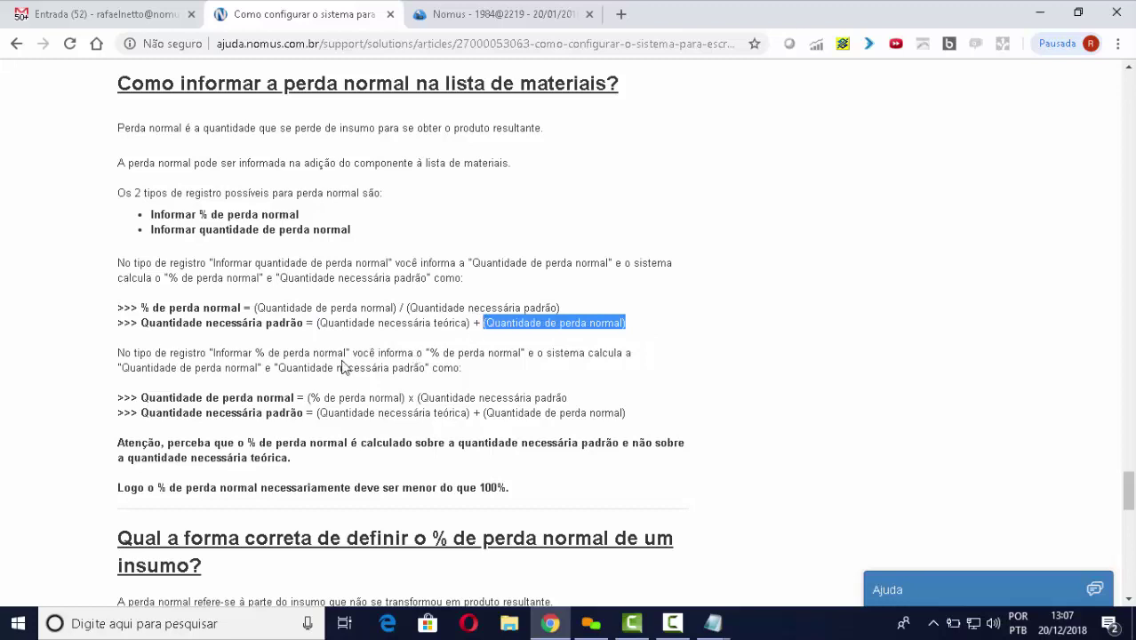
Read the article's closing notes on the calculation base and upper limit of the % de perda normal, highlighting the key phrases
left_click(151, 449)
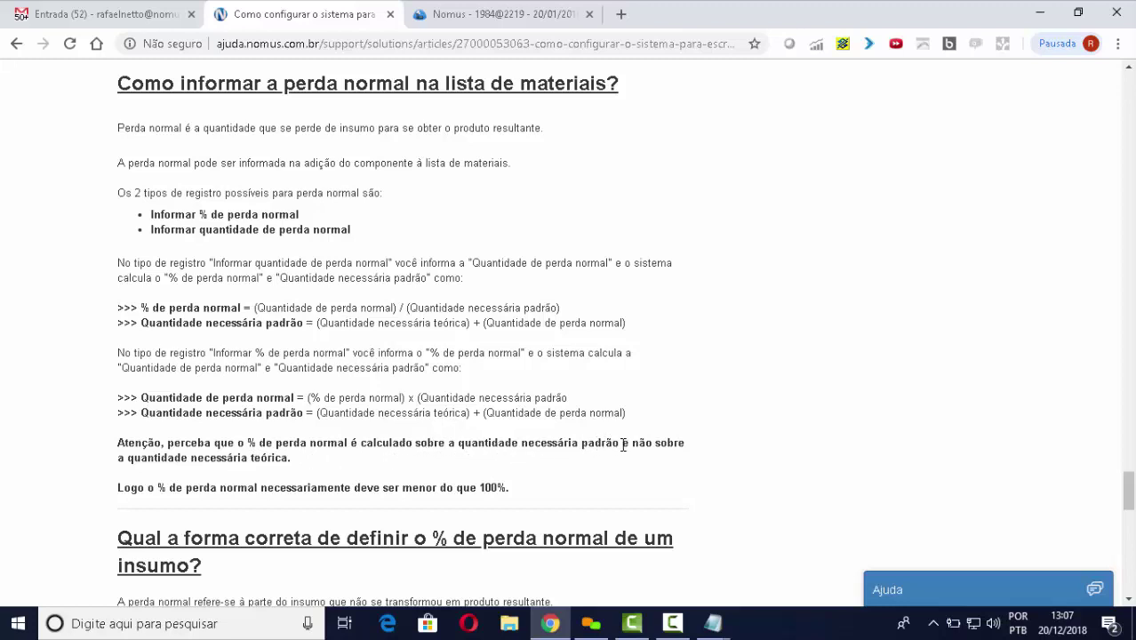
left_click_drag(625, 443, 660, 459)
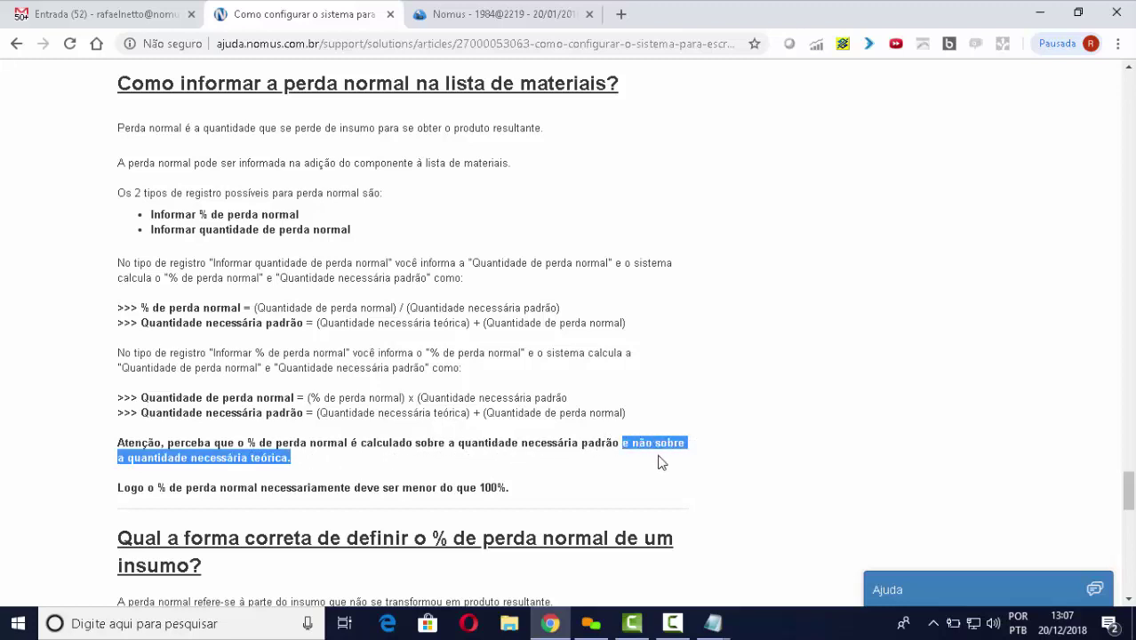
left_click(281, 472)
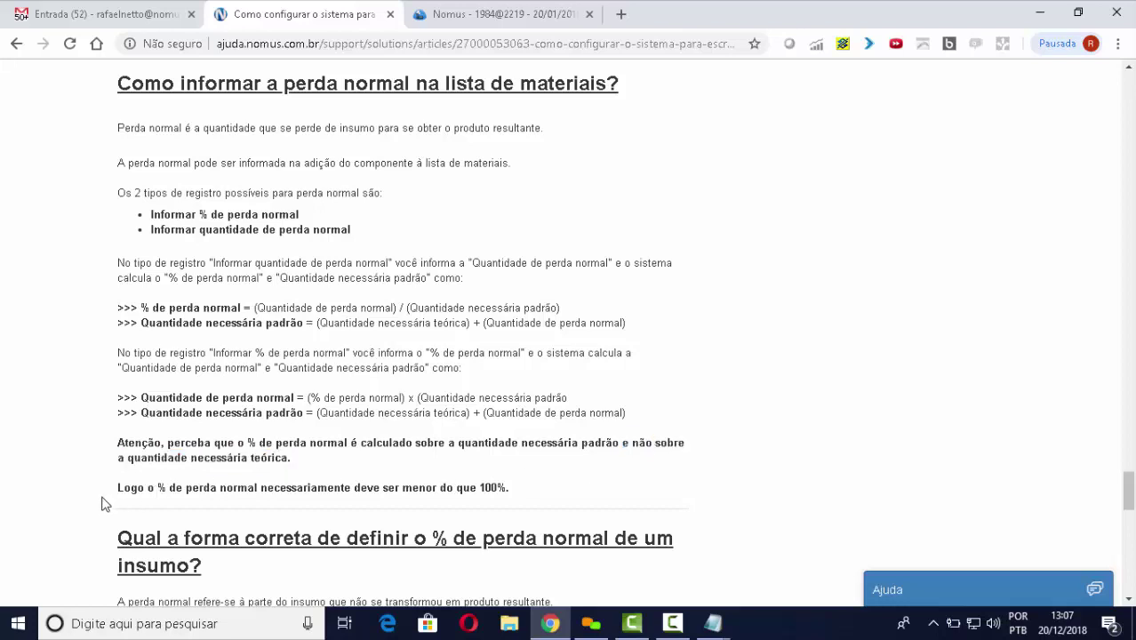
left_click_drag(119, 487, 520, 495)
left_click(531, 405)
Switch to Nomus ERP, open component MP 00029 Formol of SA 00003 for editing and set its % de perda normal to 2
left_click(498, 16)
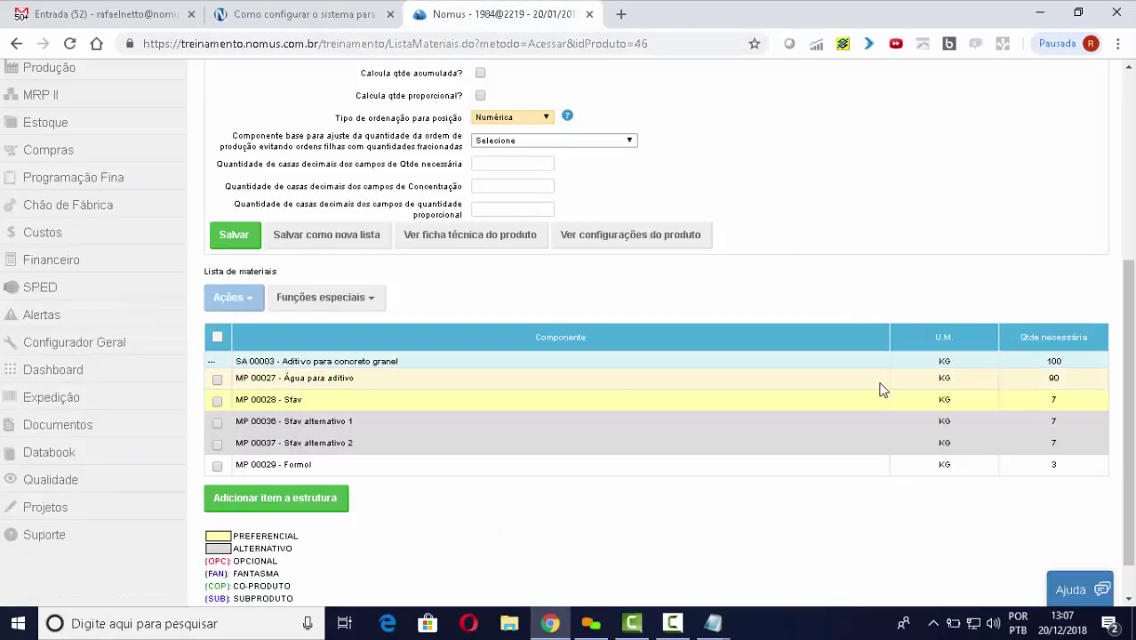
left_click(975, 471)
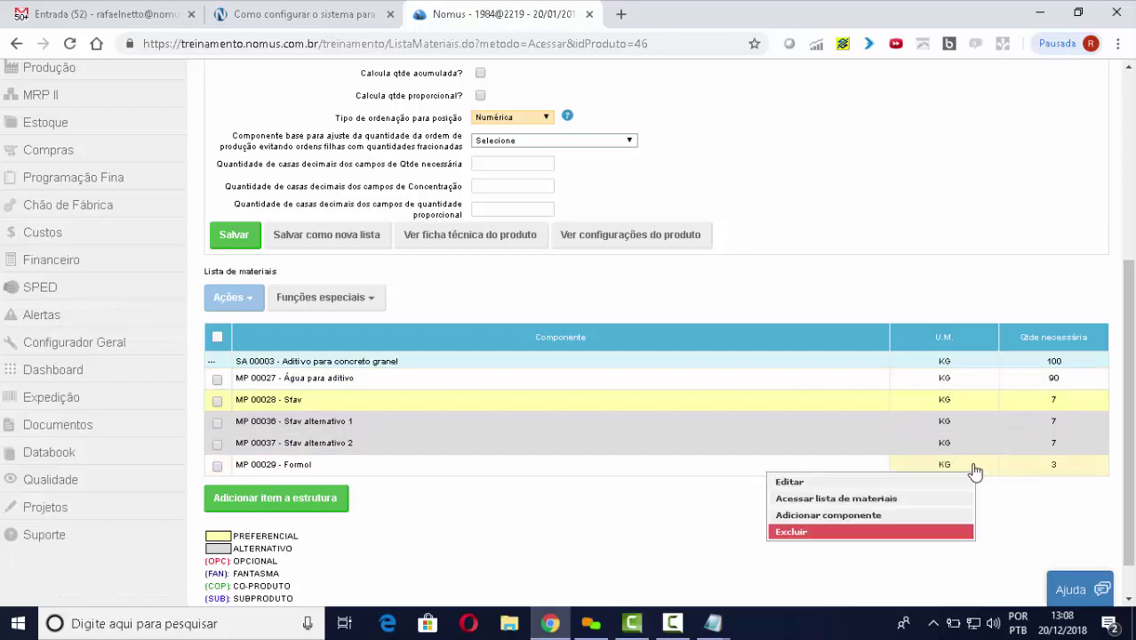
left_click(861, 482)
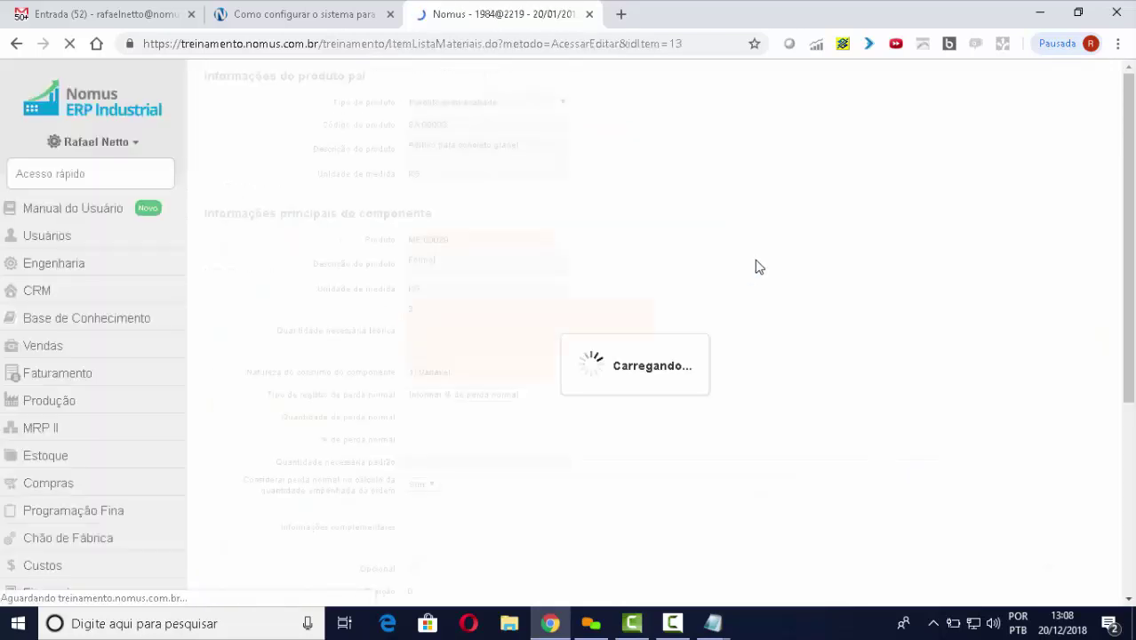
scroll(697, 287, "down", 1)
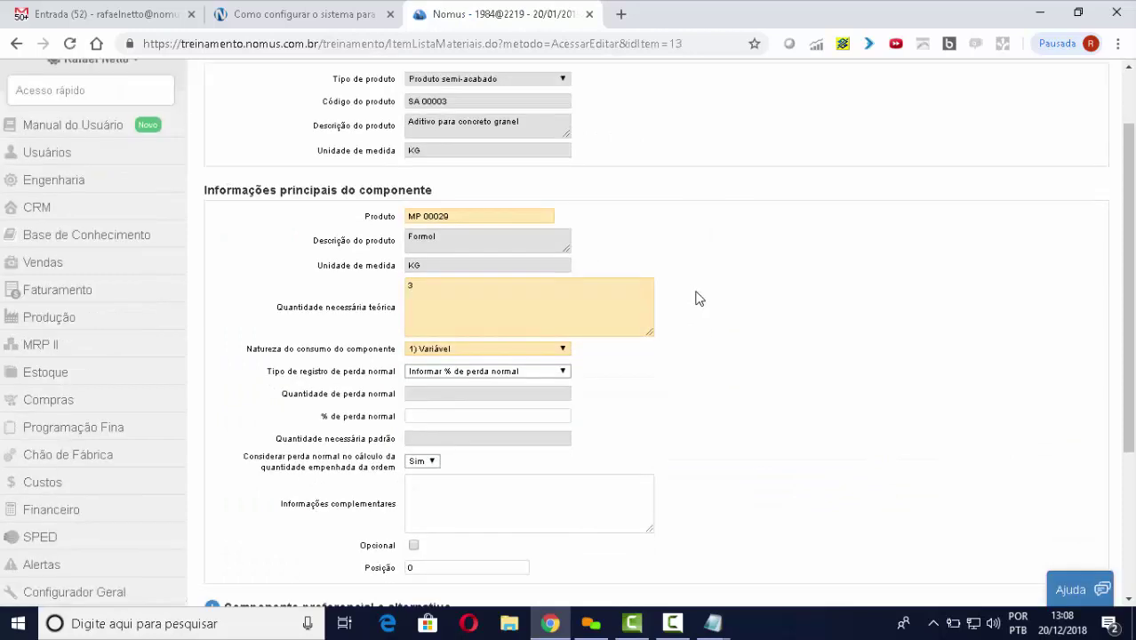
scroll(692, 298, "down", 2)
left_click(451, 252)
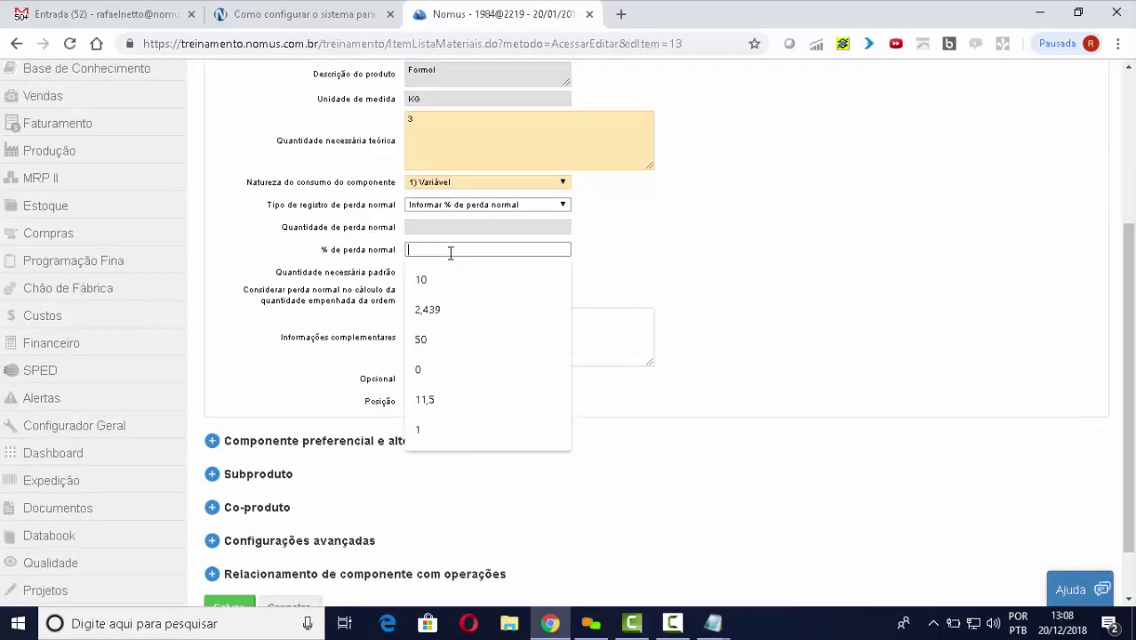
type("2")
key("Tab")
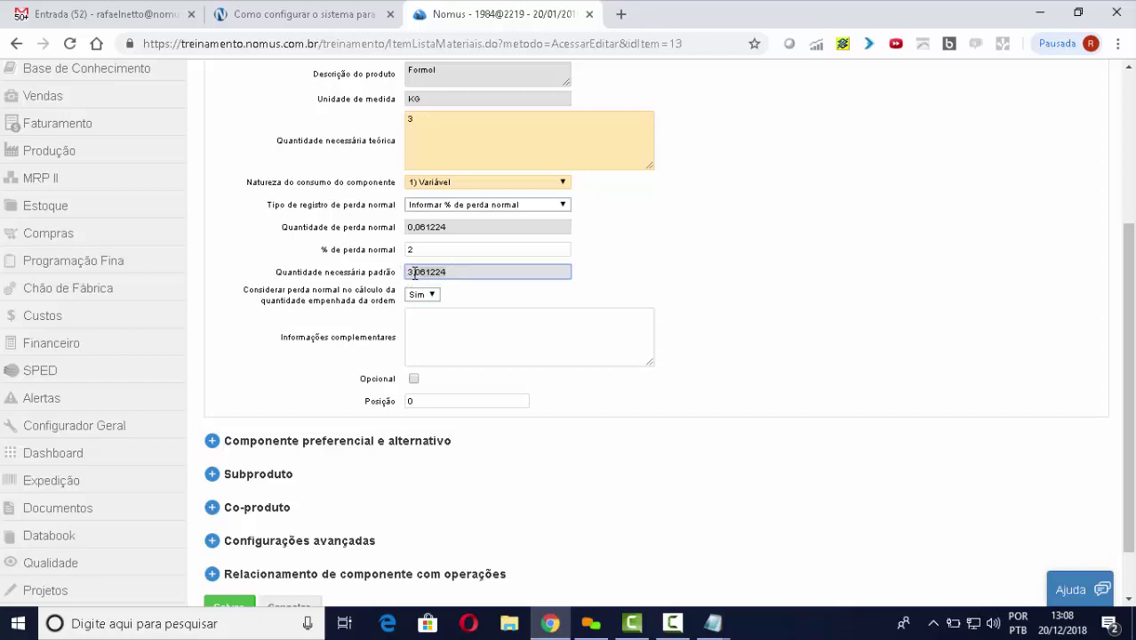
Compare Formol's calculated Quantidade de perda normal and Quantidade necessária padrão with its theoretical required quantity
left_click(455, 227)
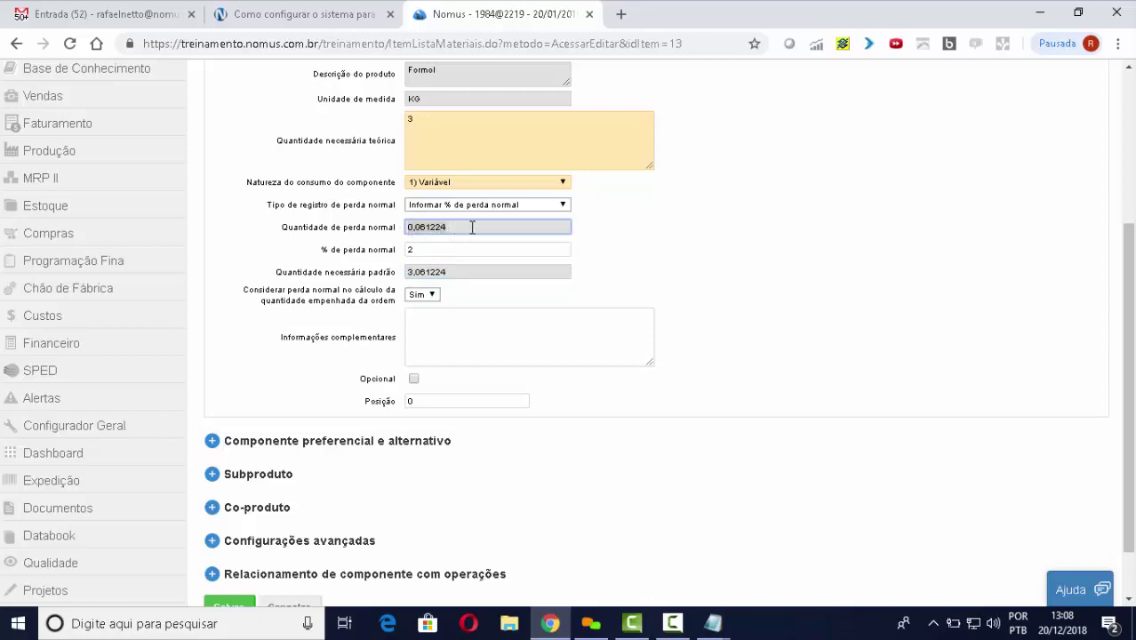
left_click(675, 253)
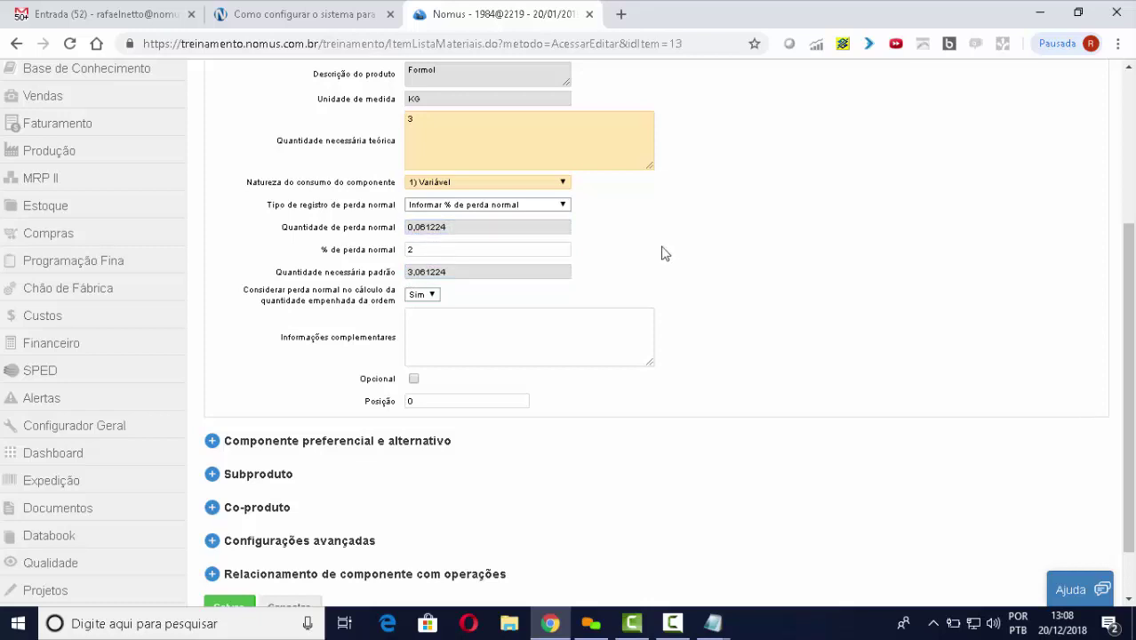
left_click(418, 120)
left_click(762, 295)
left_click_drag(281, 228, 397, 230)
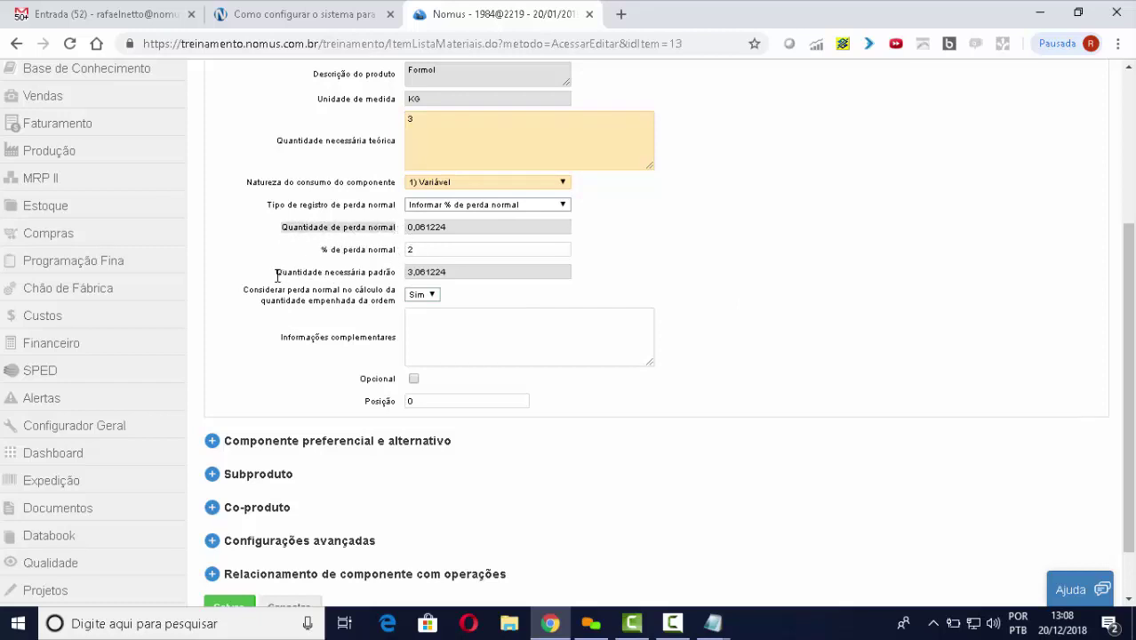
left_click_drag(277, 273, 402, 277)
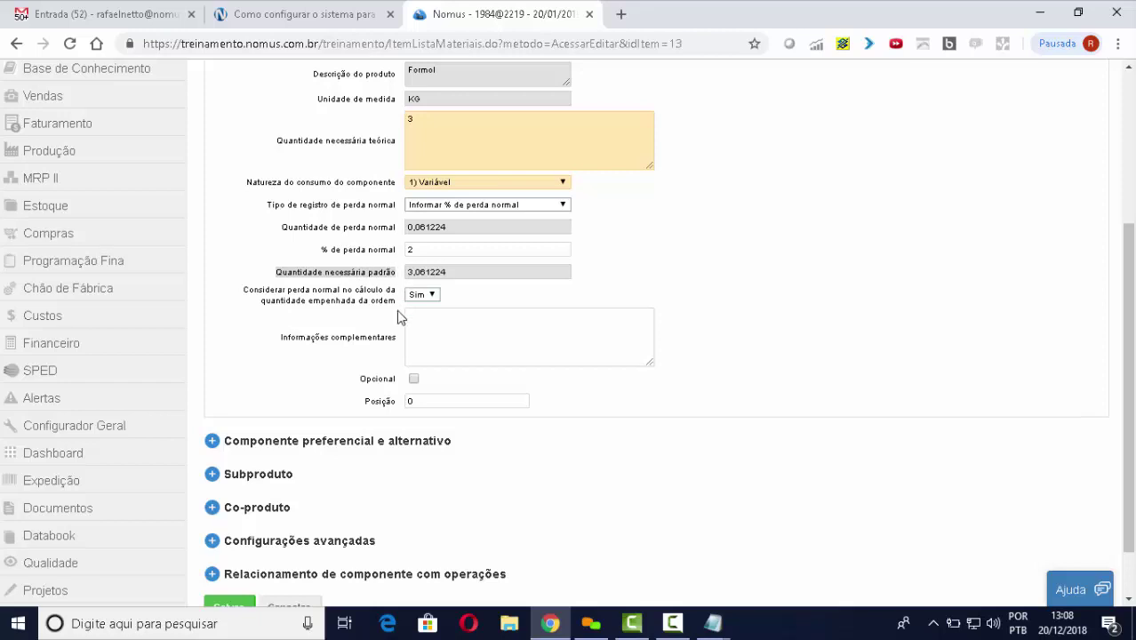
Change Formol's normal loss record type to "Informar quantidade de perda normal" and set the normal loss quantity to 0,1
left_click(523, 207)
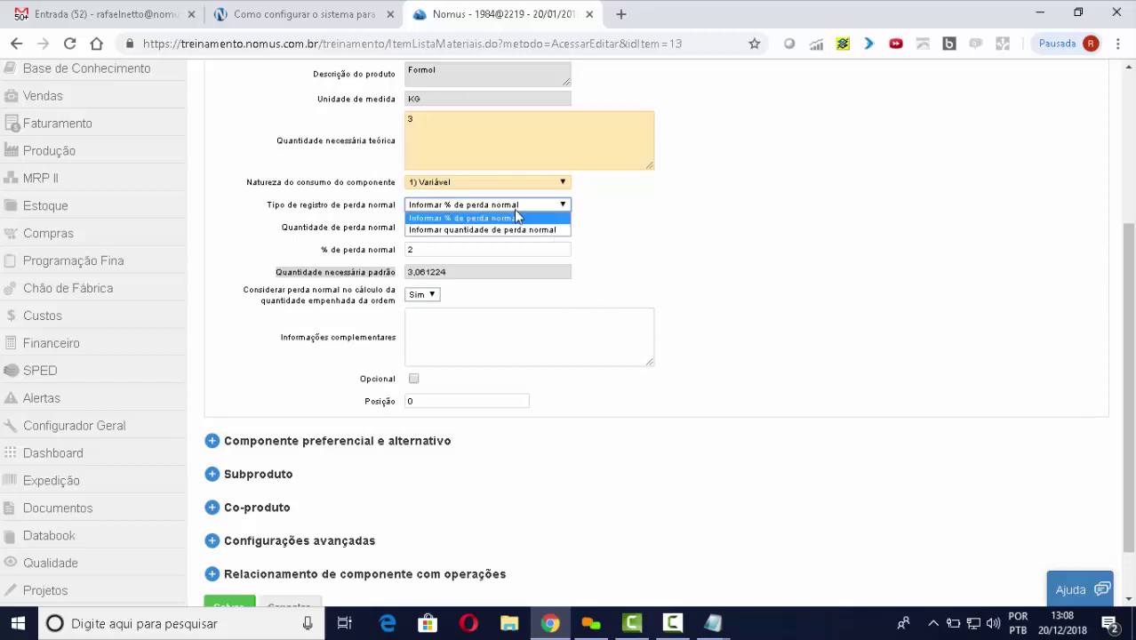
left_click(525, 228)
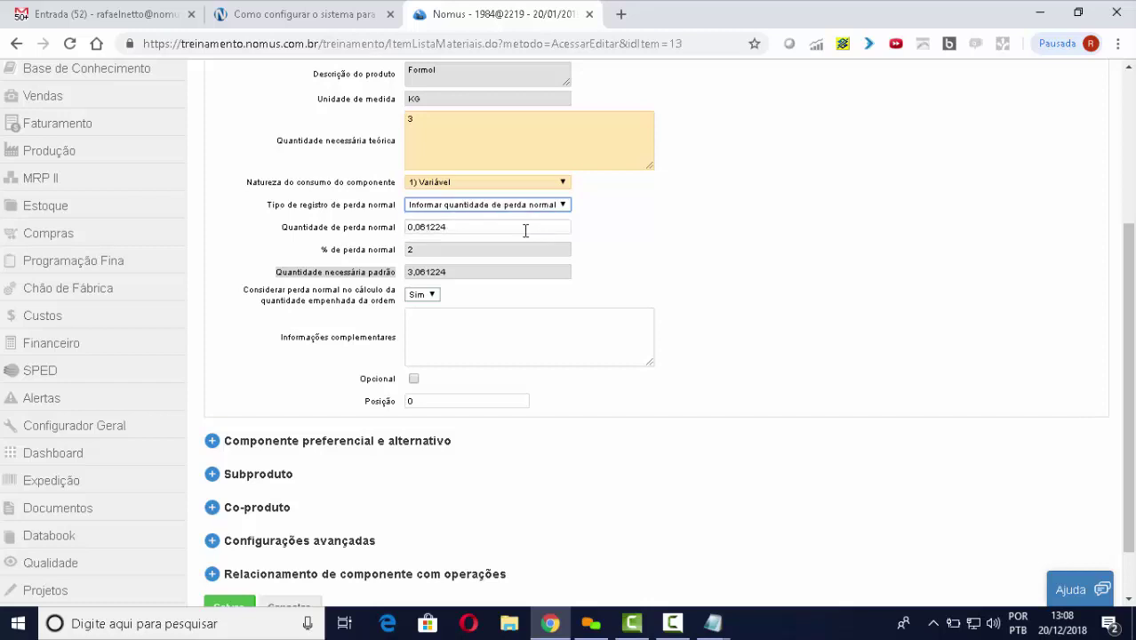
left_click(454, 228)
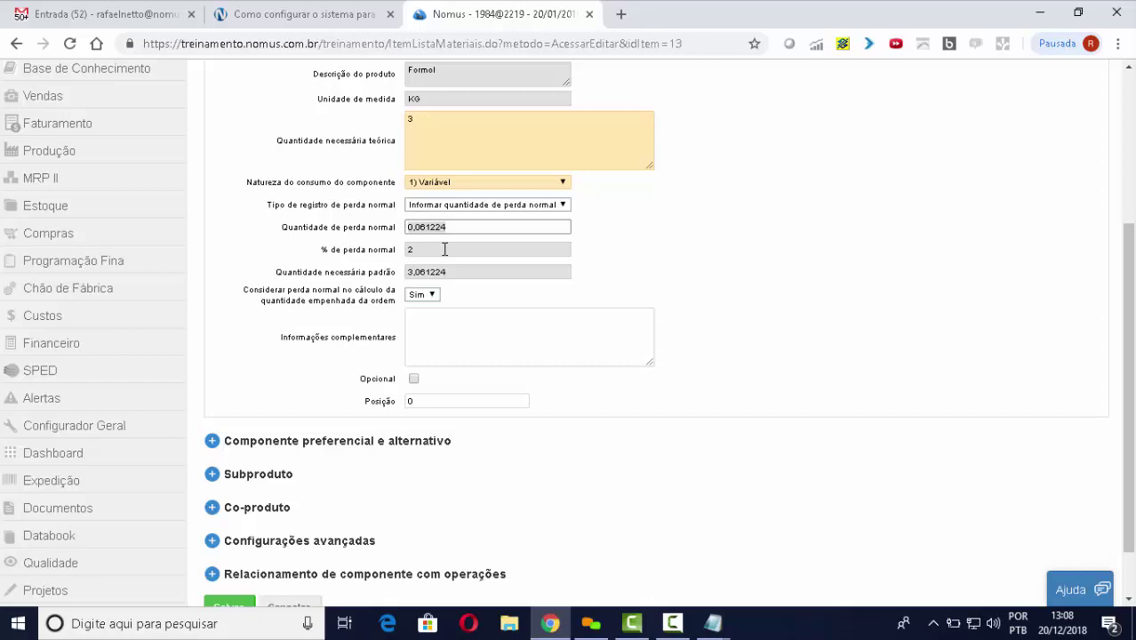
key("BackSpace")
key("BackSpace")
key("BackSpace")
key("BackSpace")
key("BackSpace")
key("BackSpace")
key("BackSpace")
key("Tab")
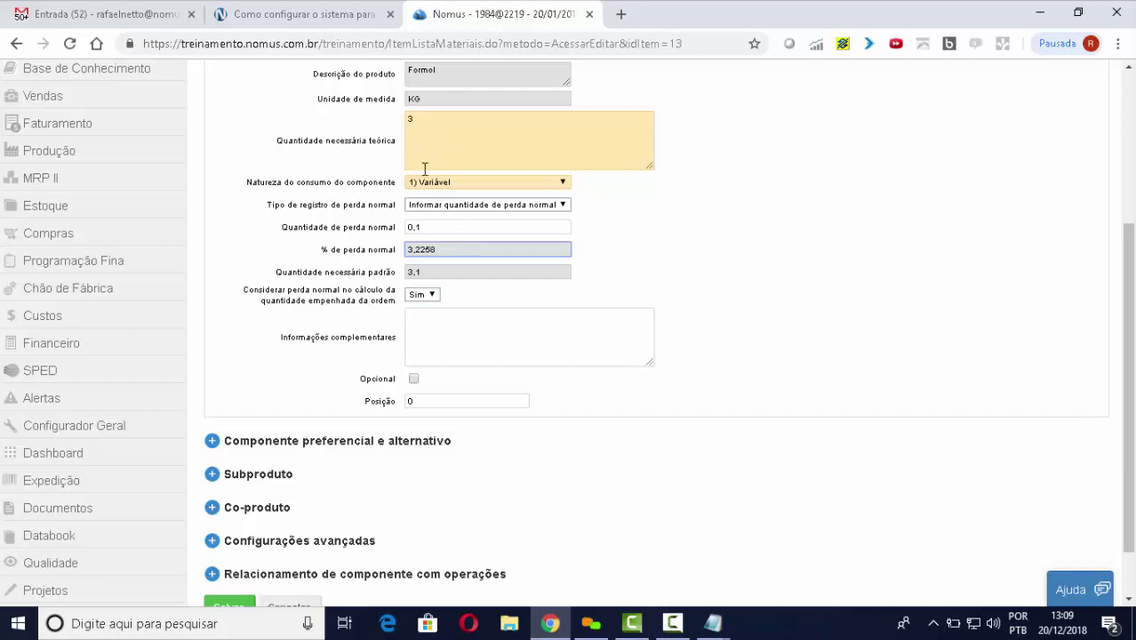
Check how Formol's % de perda normal relates to its Quantidade de perda normal and Quantidade necessária padrão
left_click_drag(277, 271, 423, 277)
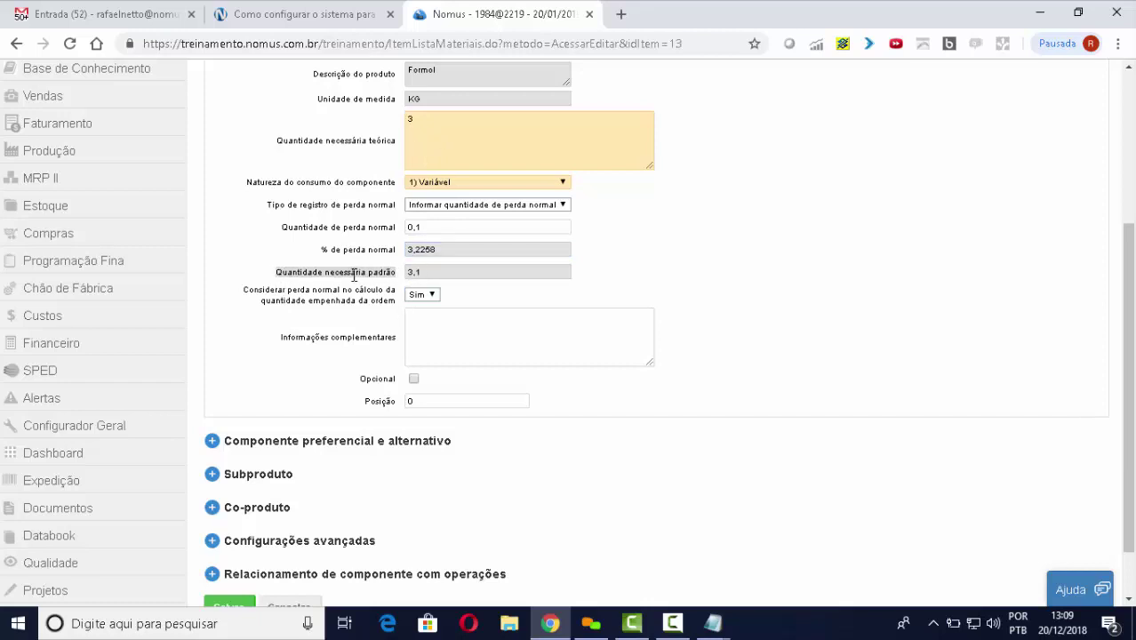
left_click_drag(320, 250, 405, 267)
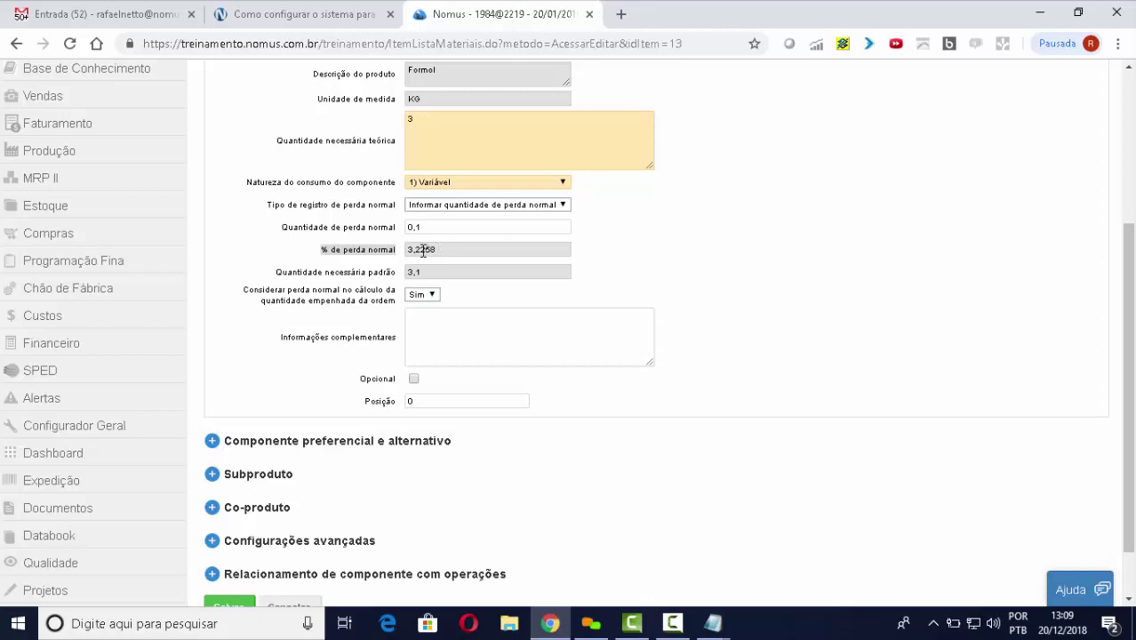
left_click_drag(283, 227, 399, 232)
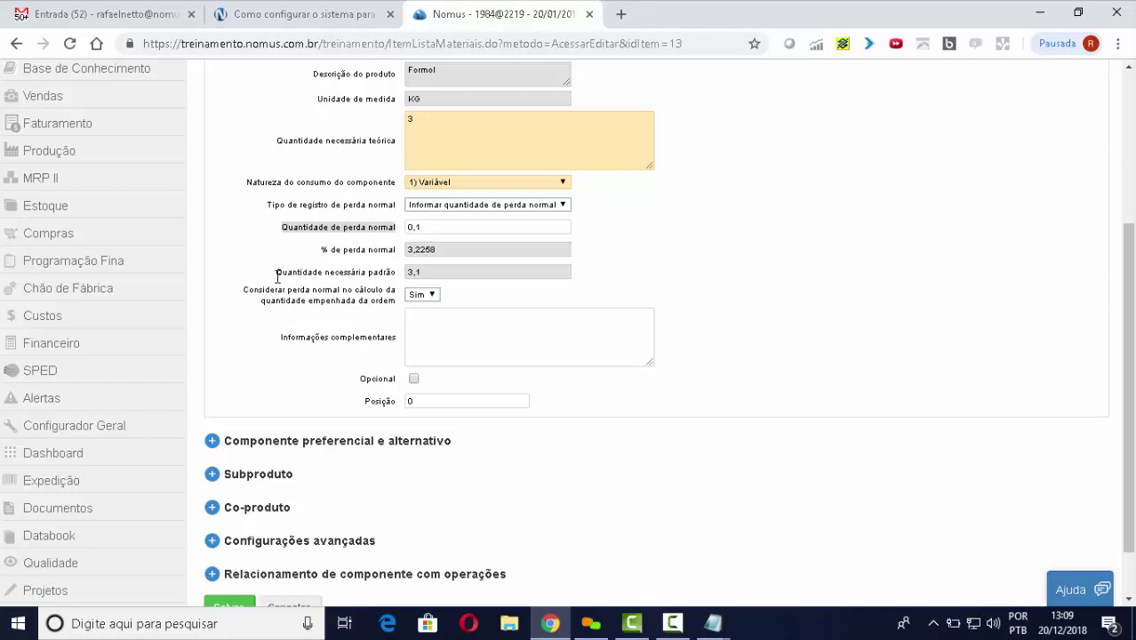
left_click_drag(275, 271, 399, 276)
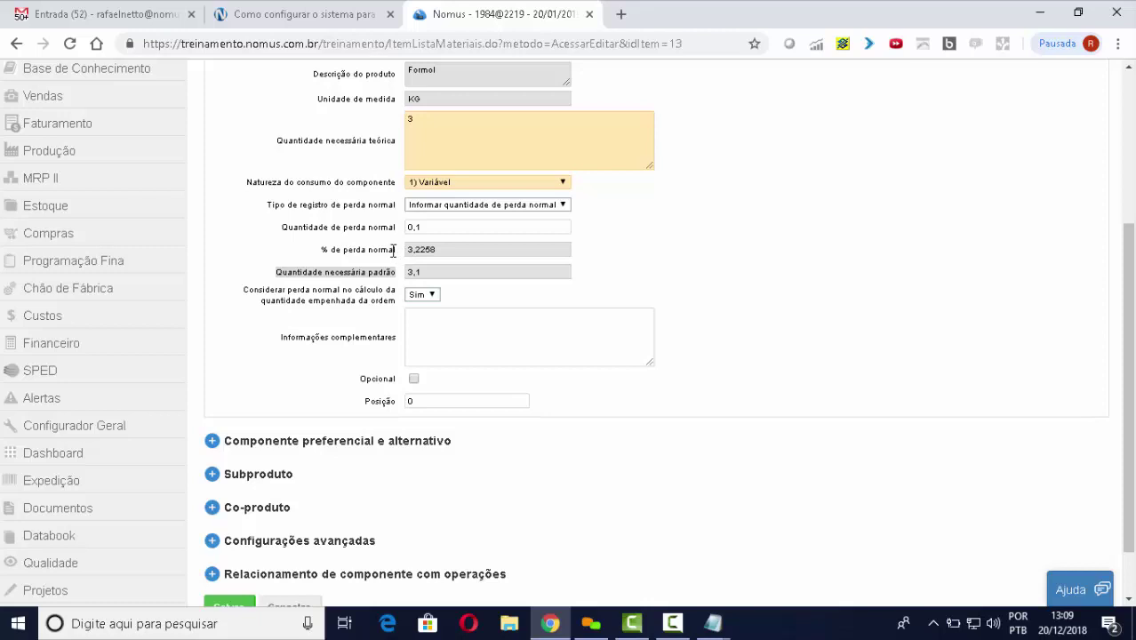
Set Formol's Quantidade de perda normal to 100
left_click(436, 227)
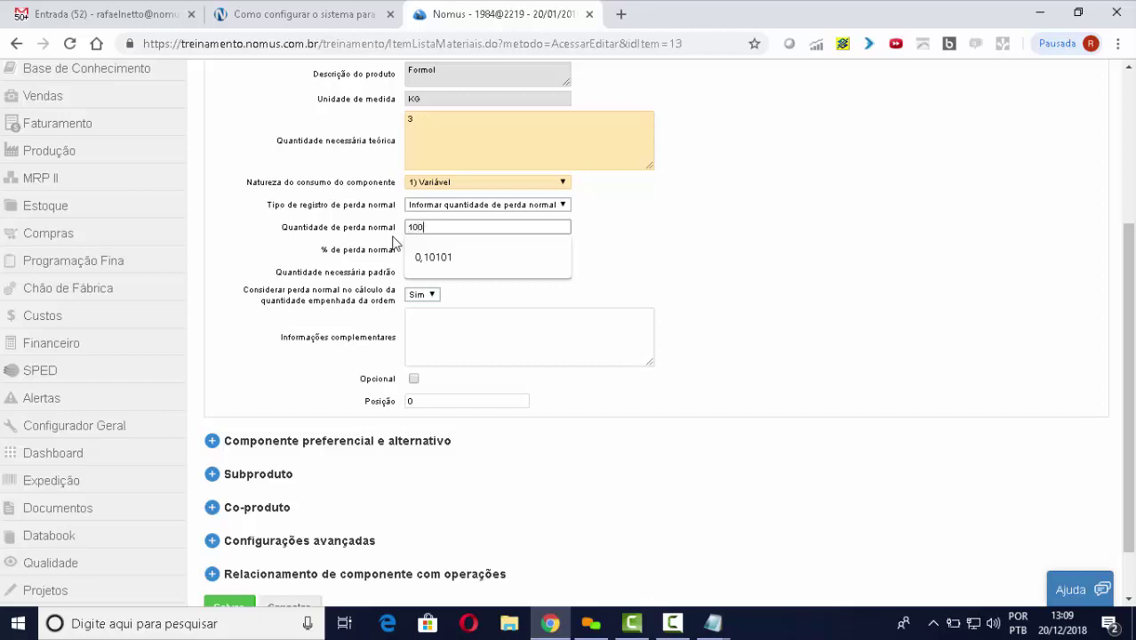
key("Tab")
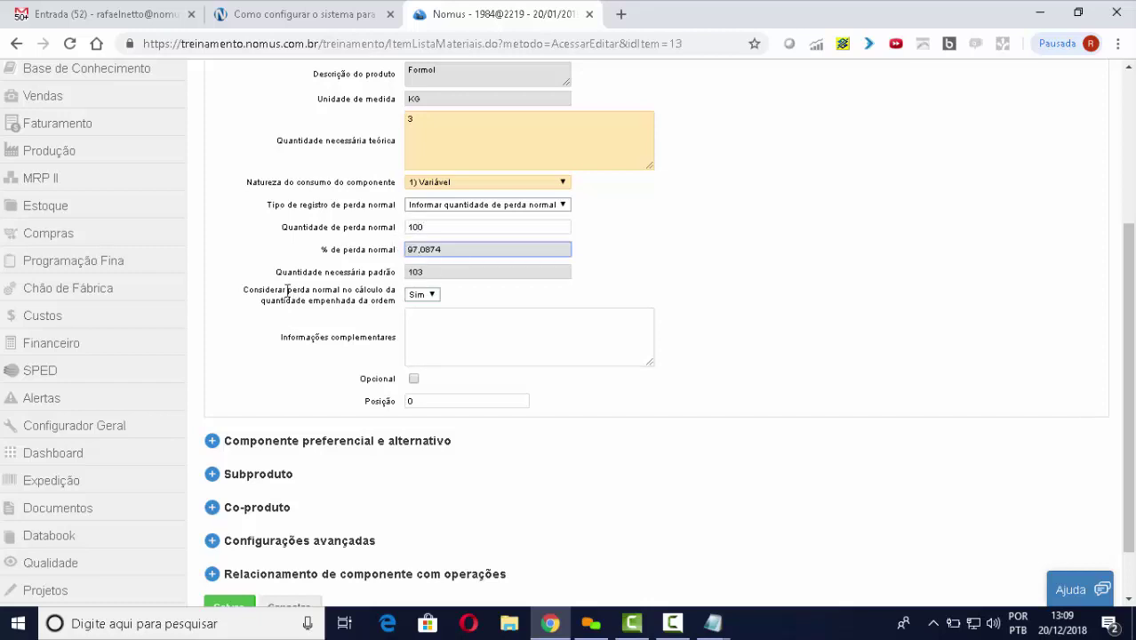
left_click_drag(273, 274, 400, 275)
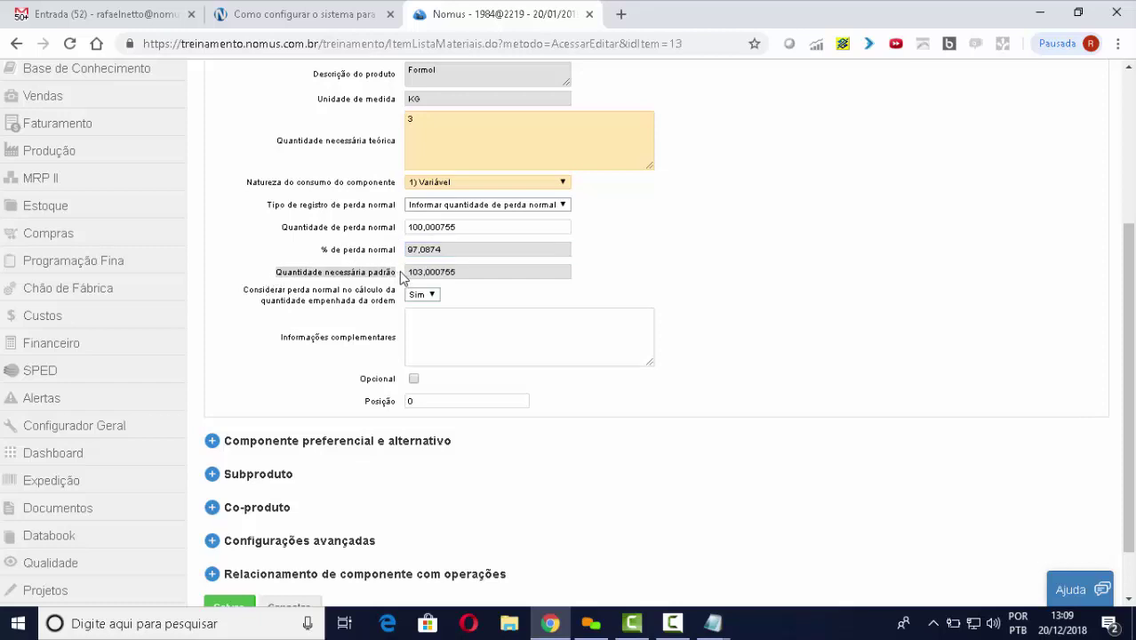
left_click_drag(475, 229, 391, 228)
type("1")
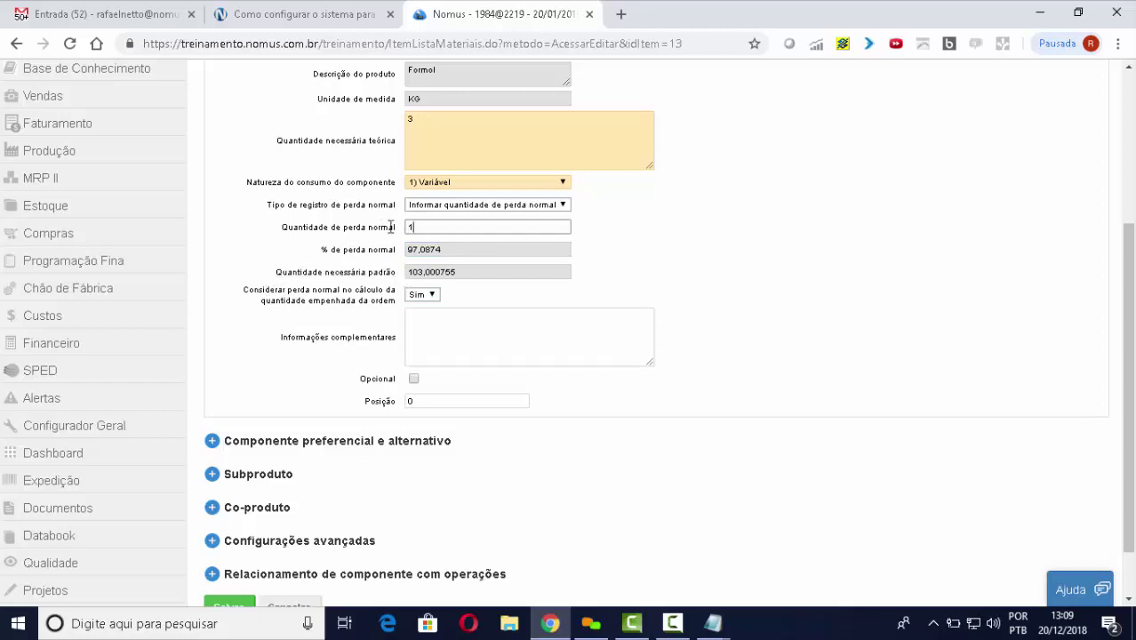
type("00")
key("Tab")
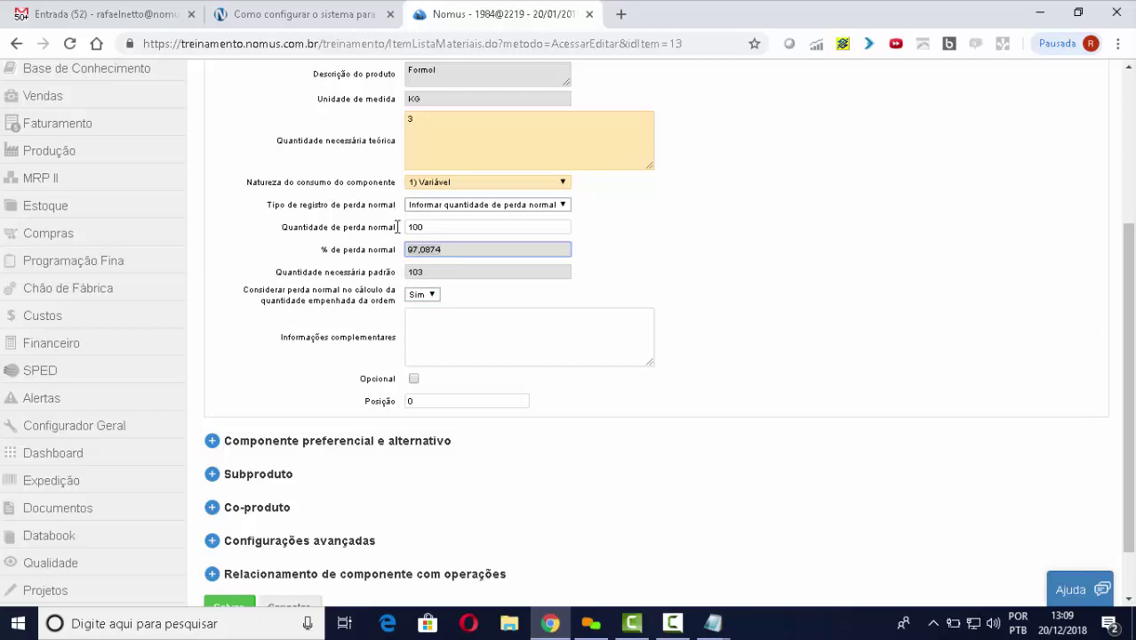
Check the recalculated % de perda normal for Formol against the 100% limit
left_click(358, 283)
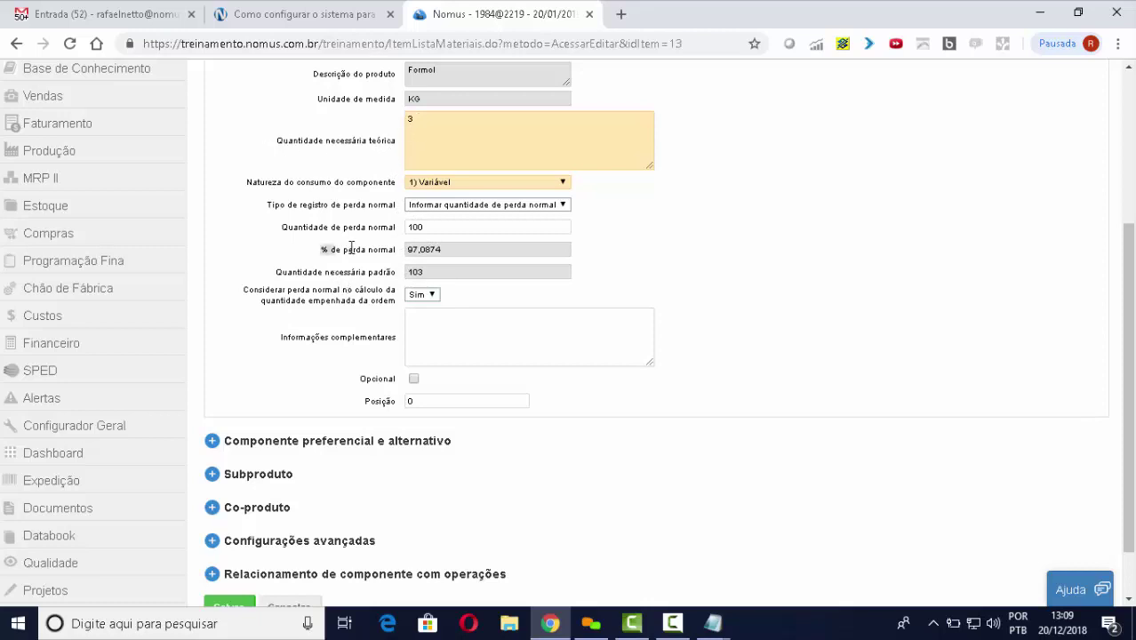
left_click_drag(351, 246, 422, 267)
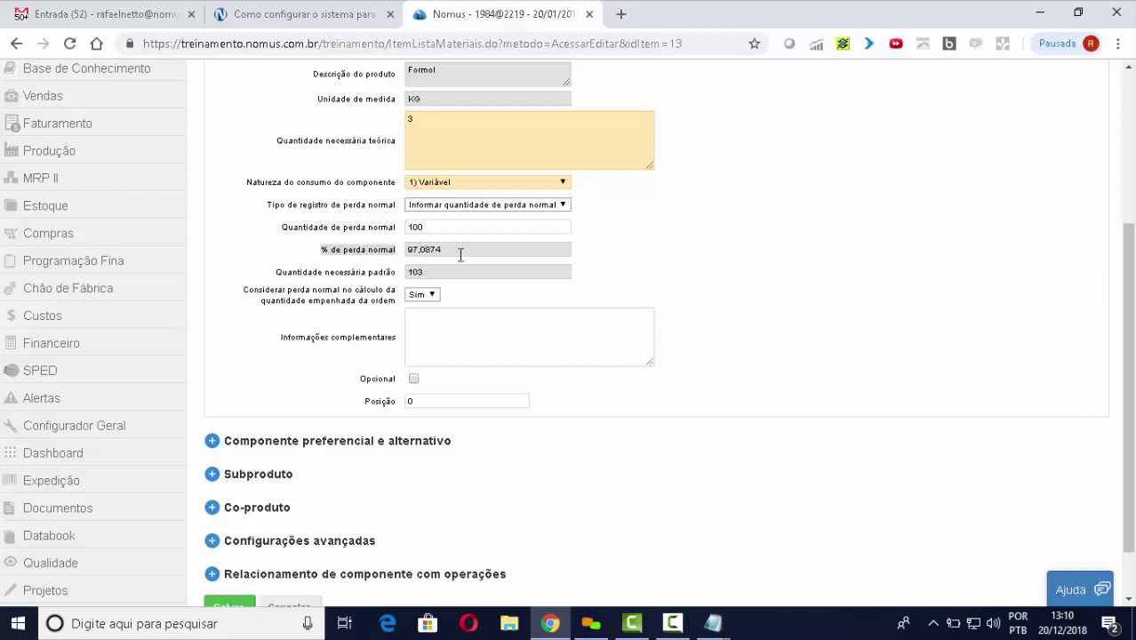
left_click(724, 303)
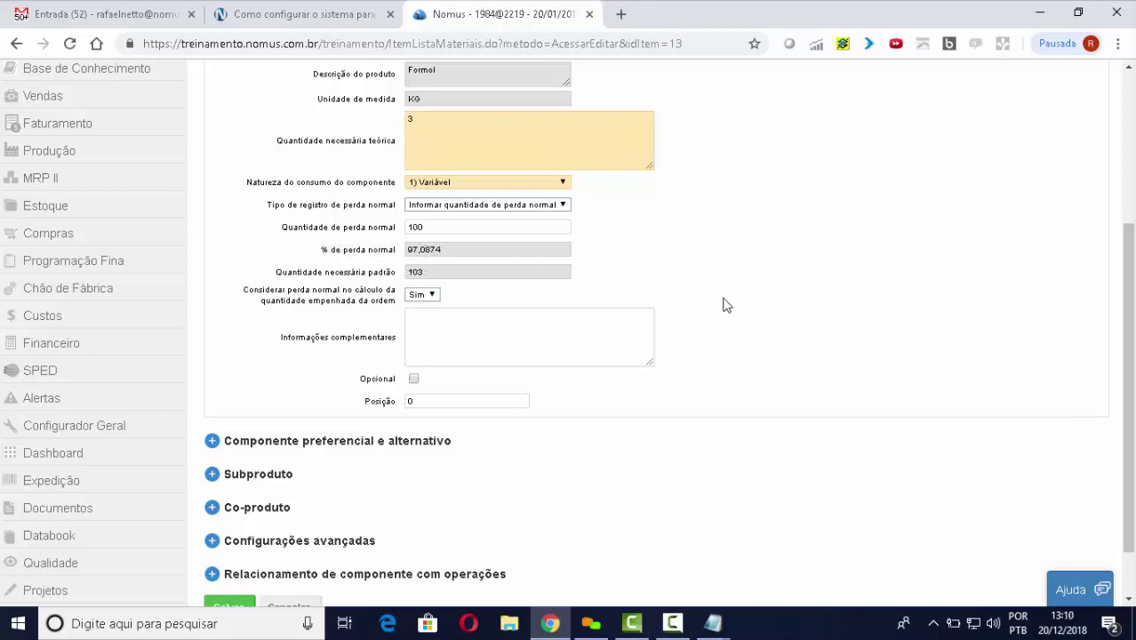
Read the help article's section on the correct way to define an input's % de perda normal, including what does not count as normal loss
left_click(302, 16)
scroll(625, 322, "down", 4)
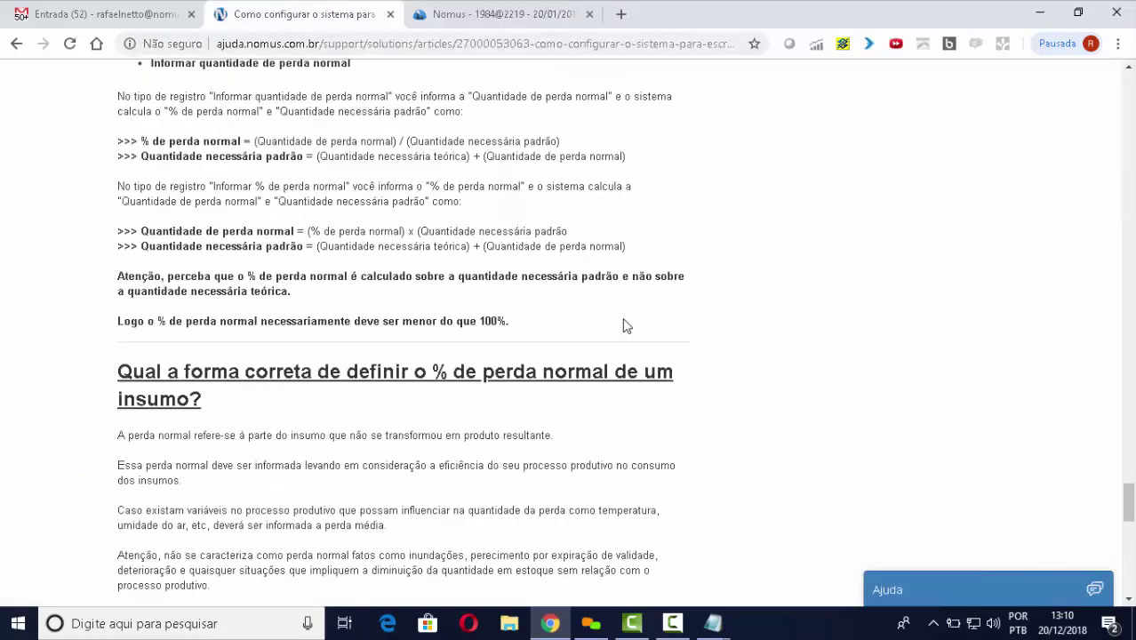
scroll(625, 327, "down", 2)
scroll(628, 325, "up", 1)
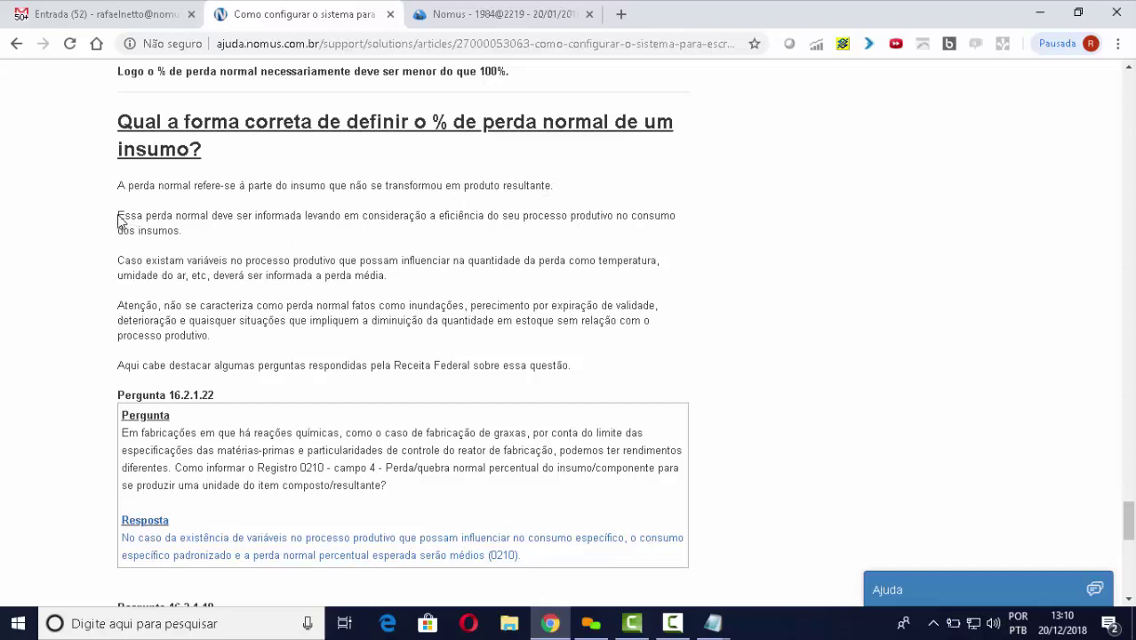
left_click_drag(119, 218, 654, 236)
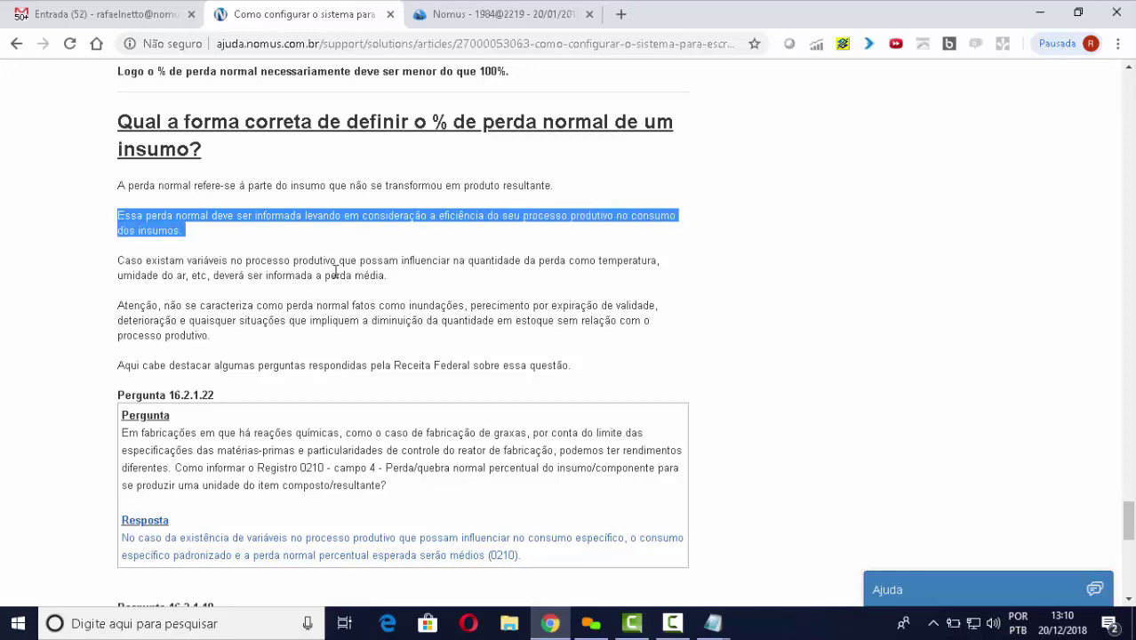
left_click(322, 304)
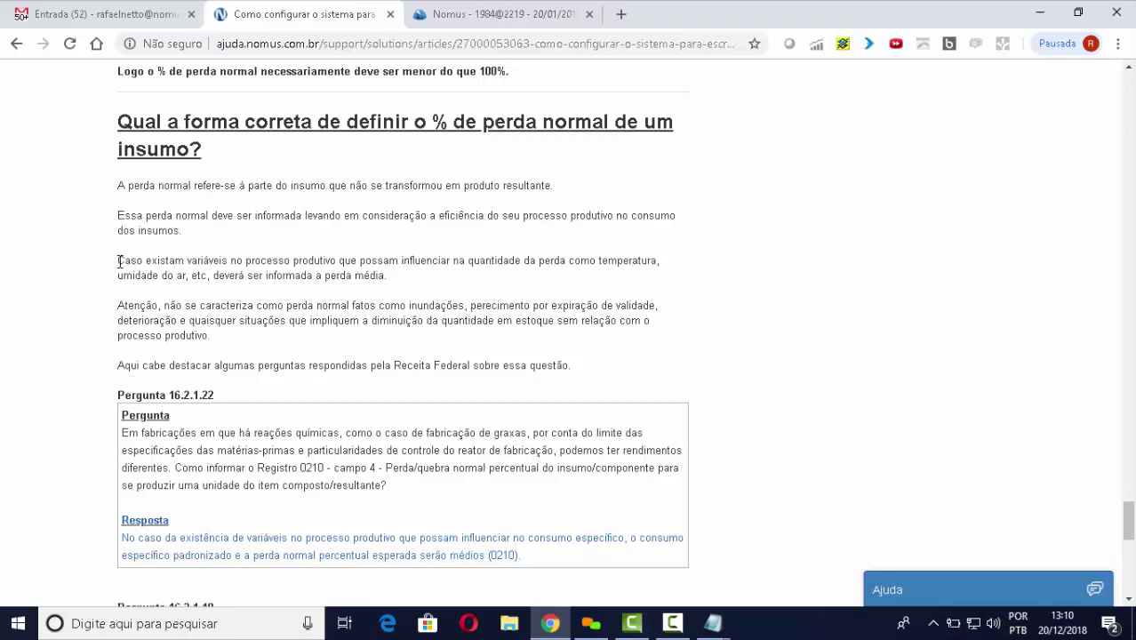
left_click_drag(119, 262, 393, 277)
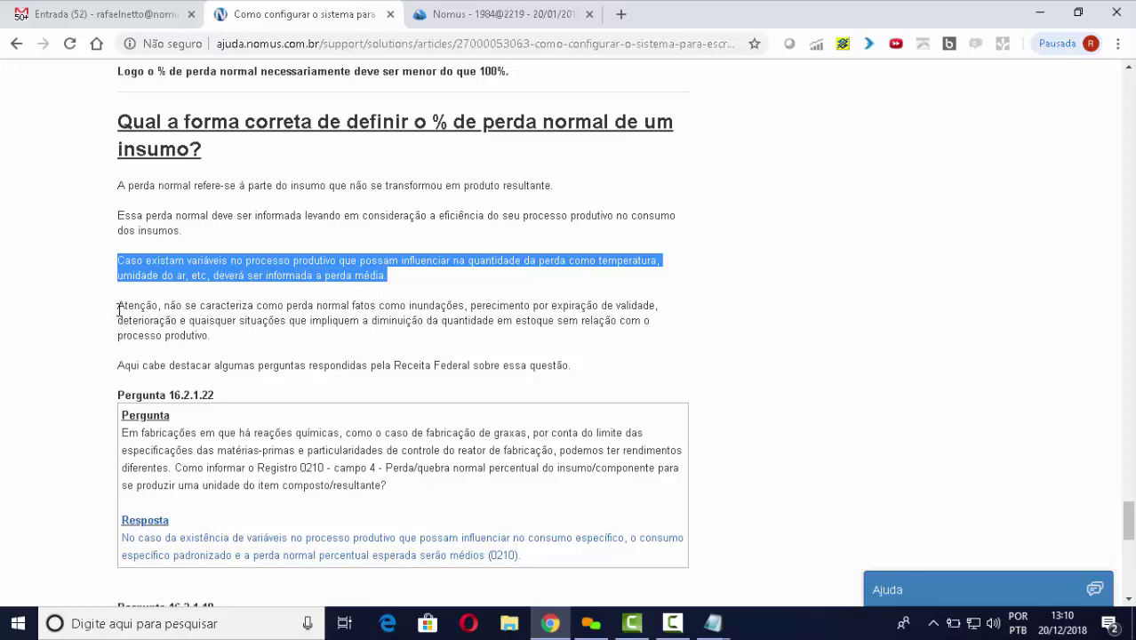
left_click_drag(118, 307, 661, 306)
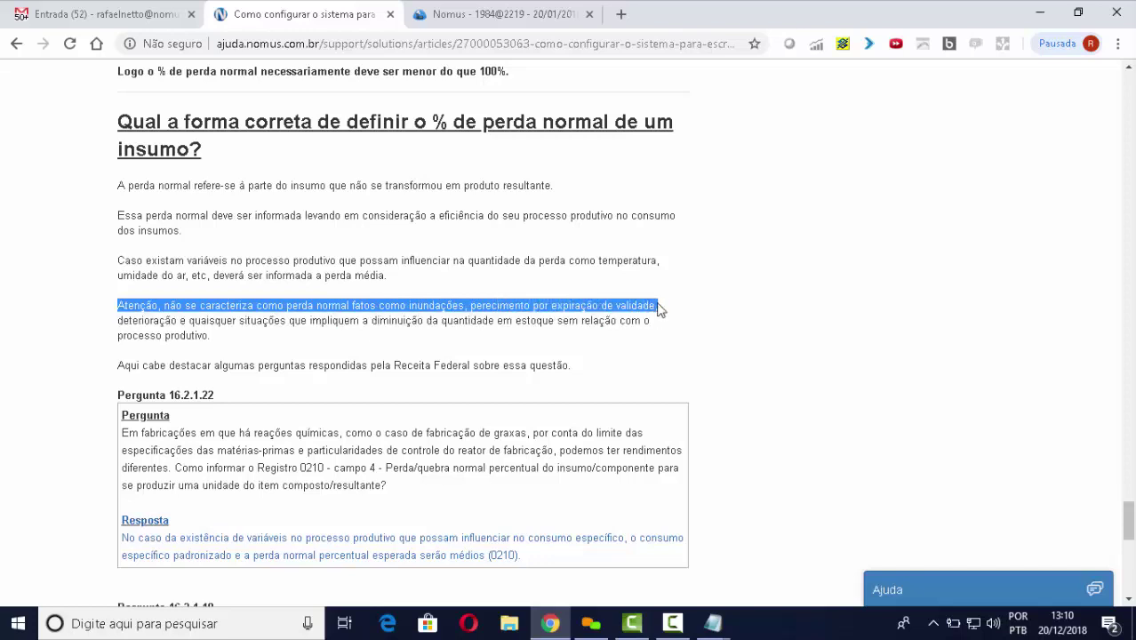
left_click_drag(119, 323, 628, 337)
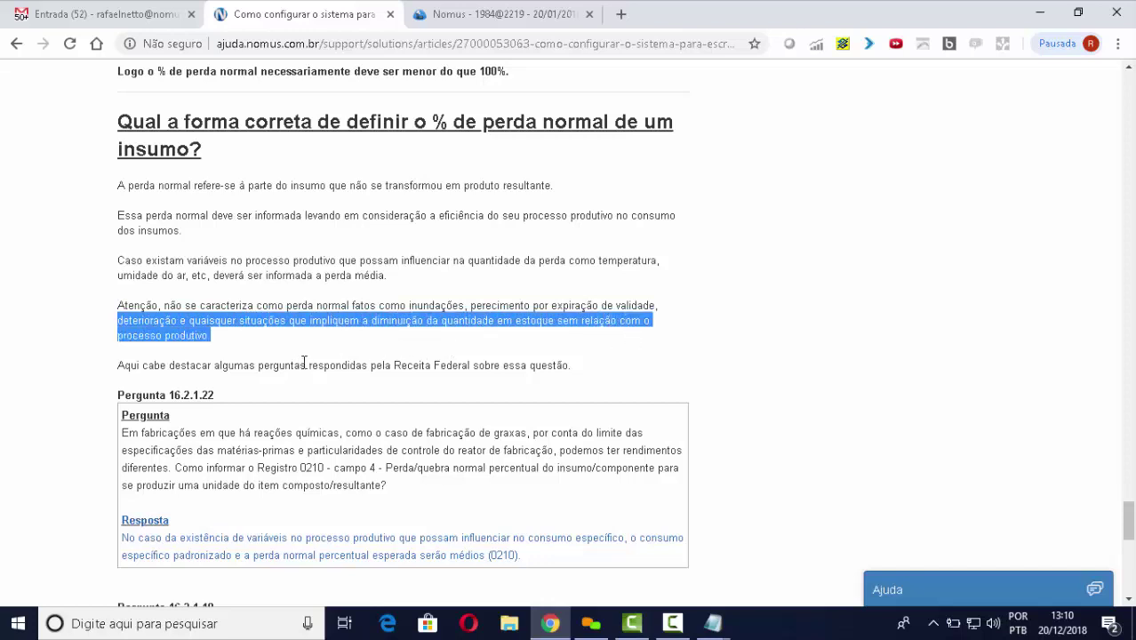
left_click(385, 321)
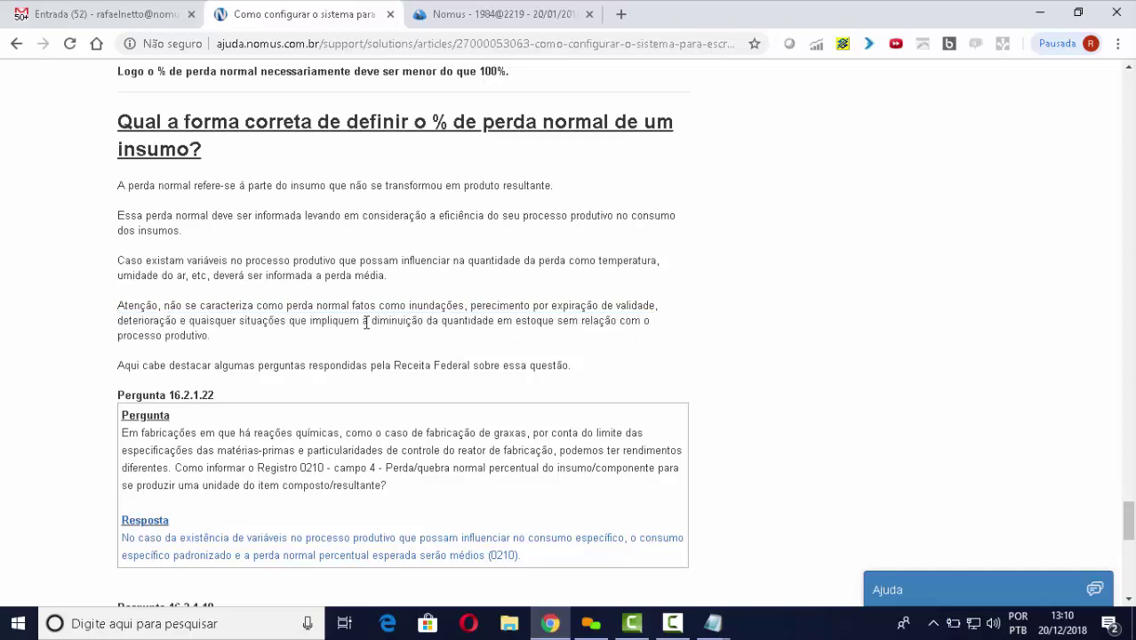
Read Receita Federal's Pergunta 16.2.1.22 and its answer on reporting normal loss in Registro 0210 when production yields vary
scroll(366, 323, "down", 2)
scroll(200, 286, "down", 2)
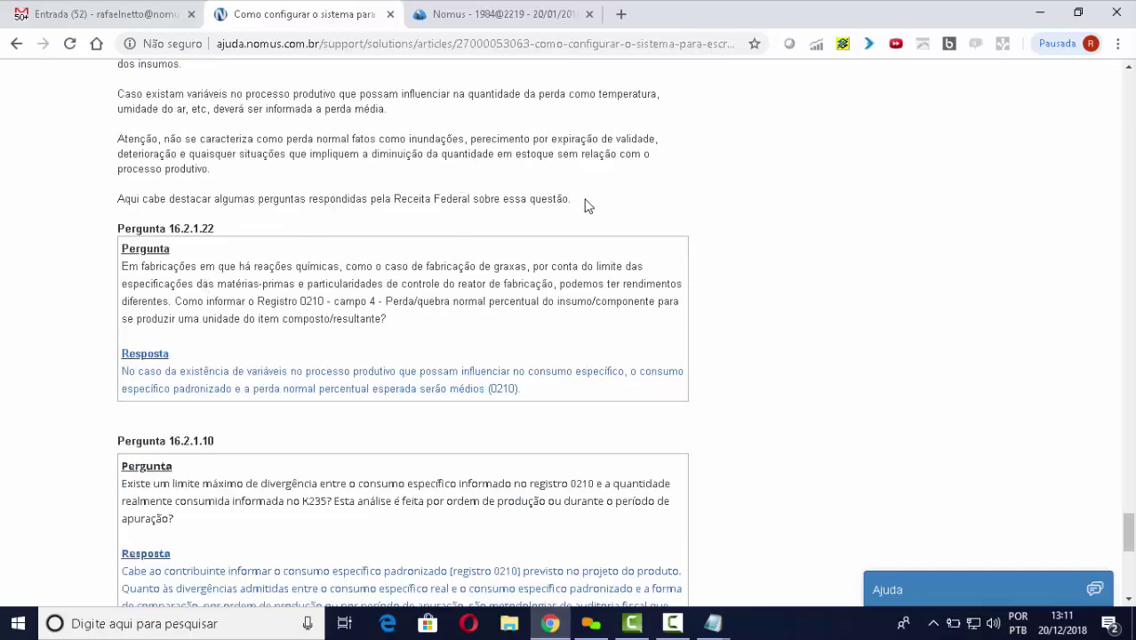
scroll(585, 205, "down", 2)
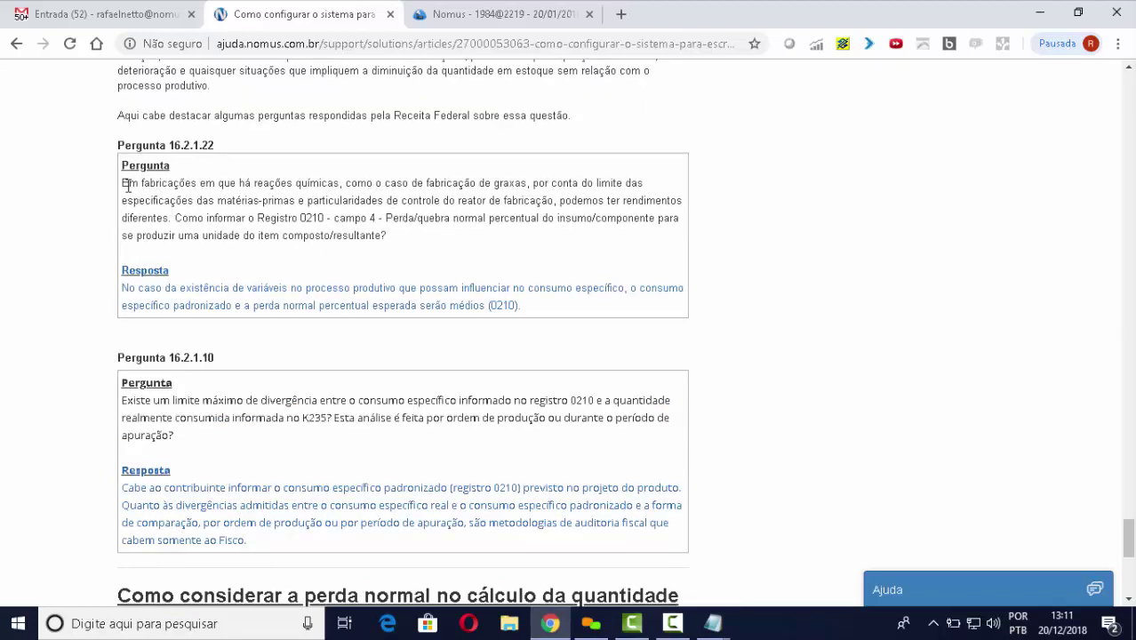
left_click_drag(121, 184, 396, 235)
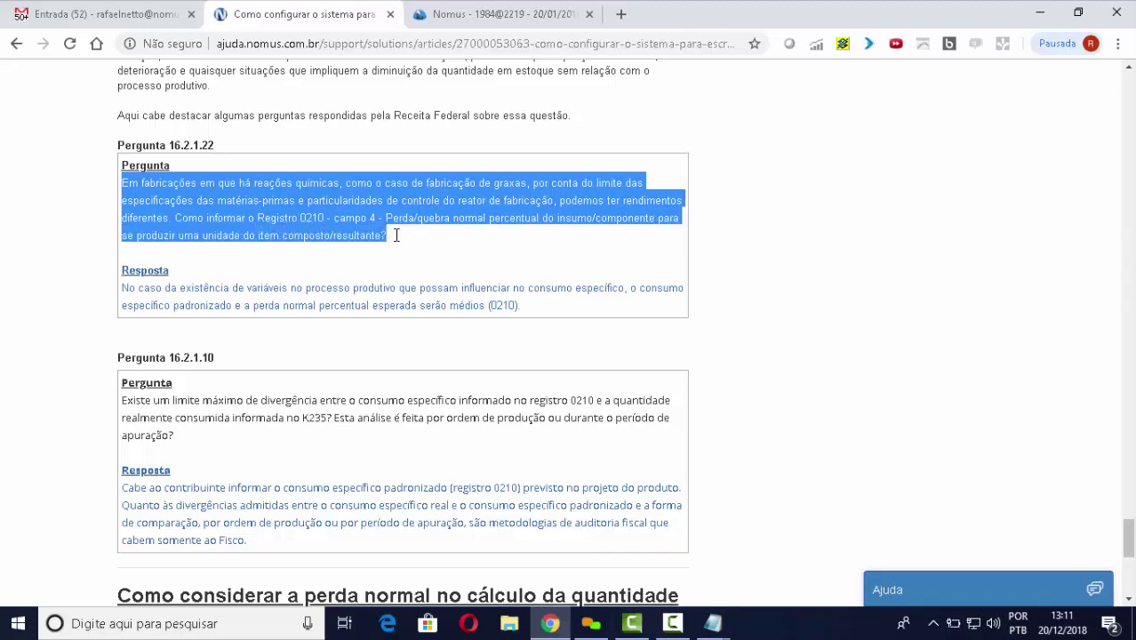
left_click(267, 265)
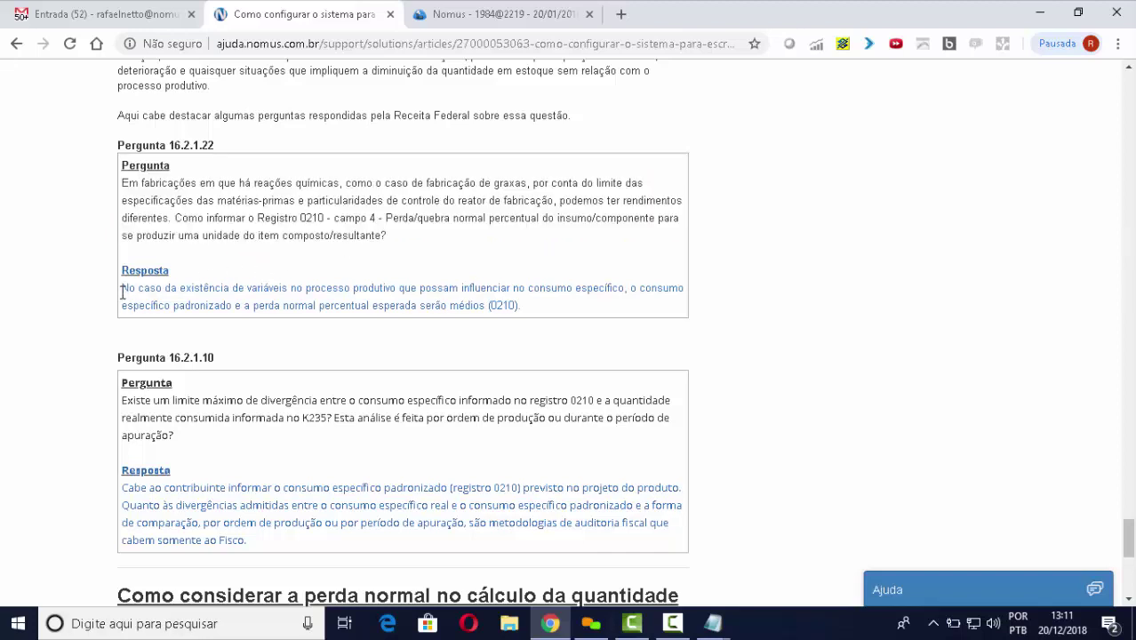
left_click_drag(125, 288, 636, 285)
left_click(643, 301)
left_click_drag(629, 286, 530, 302)
left_click(383, 310)
Read Pergunta 16.2.1.10 and its answer on divergence limits between registro 0210 specific consumption and the K235 consumed quantity
scroll(337, 351, "down", 2)
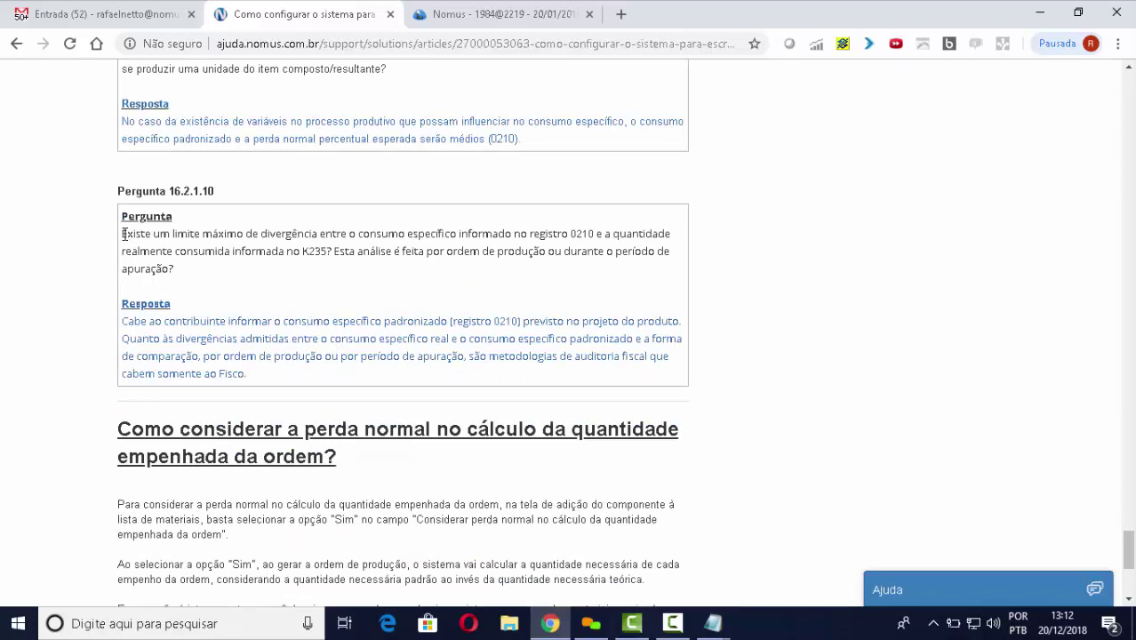
left_click_drag(123, 234, 331, 252)
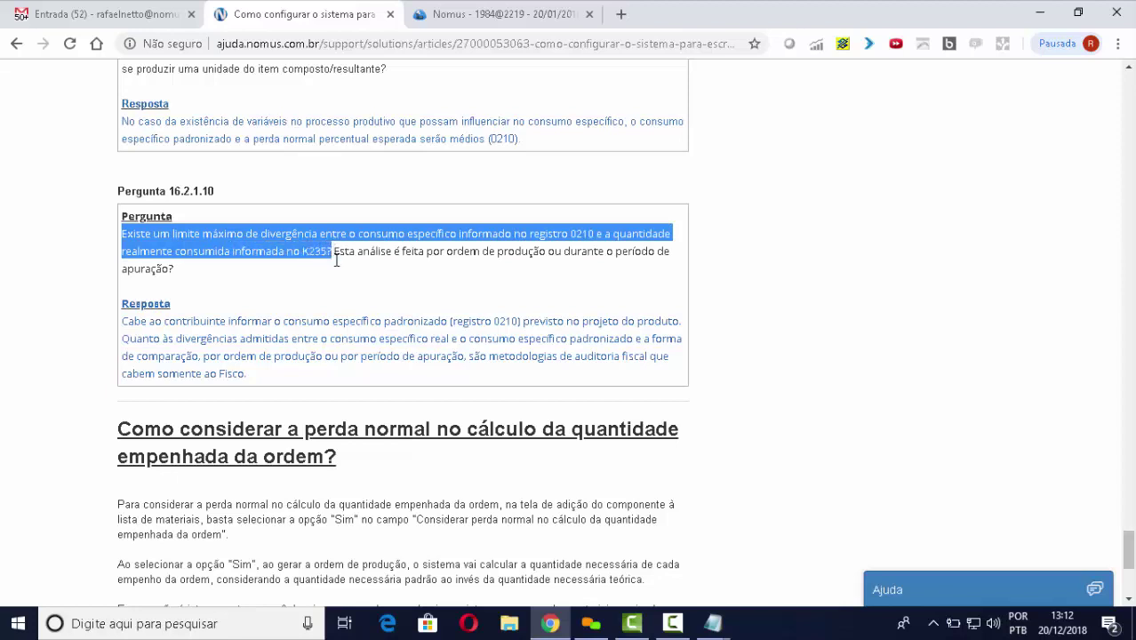
left_click(335, 258)
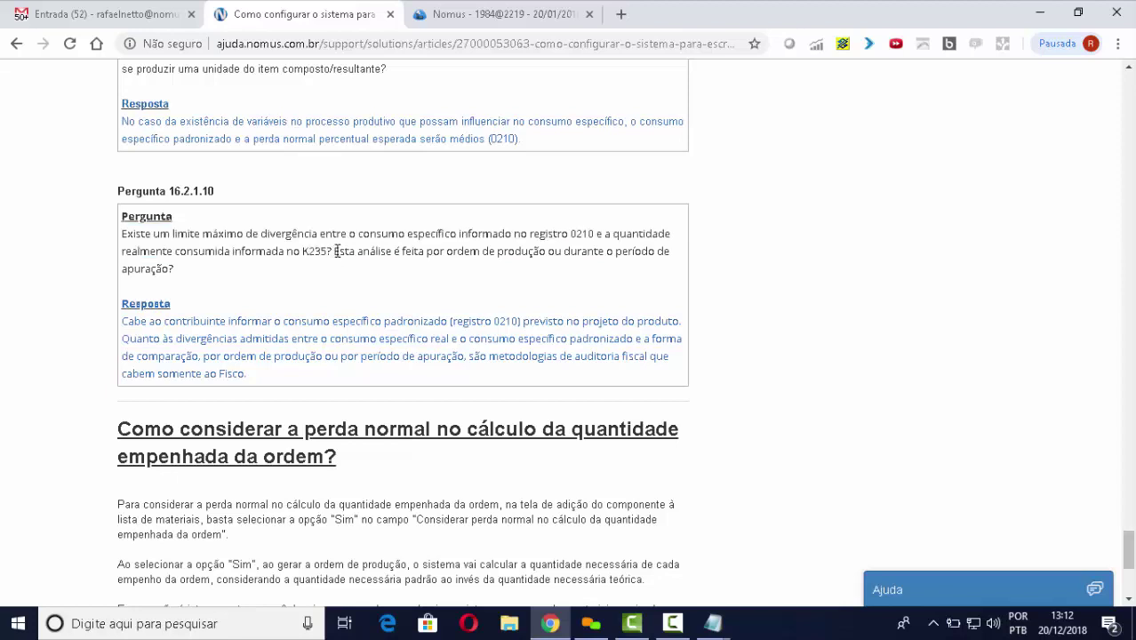
left_click_drag(337, 251, 659, 265)
left_click(302, 305)
left_click_drag(129, 322, 684, 322)
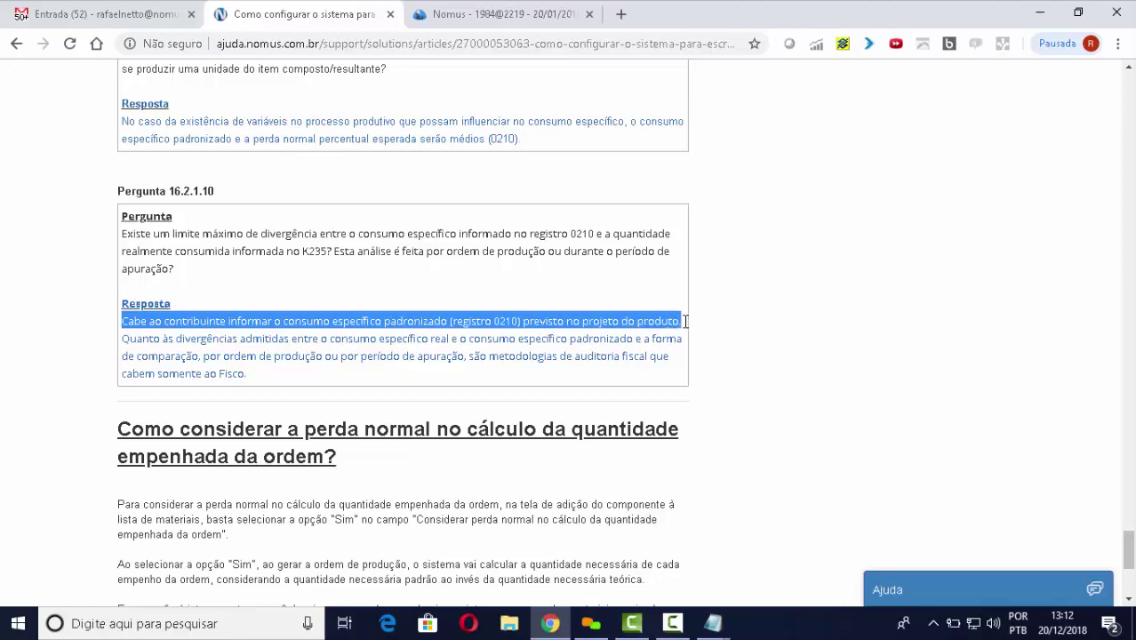
left_click_drag(122, 341, 206, 361)
left_click_drag(227, 358, 646, 371)
left_click(469, 358)
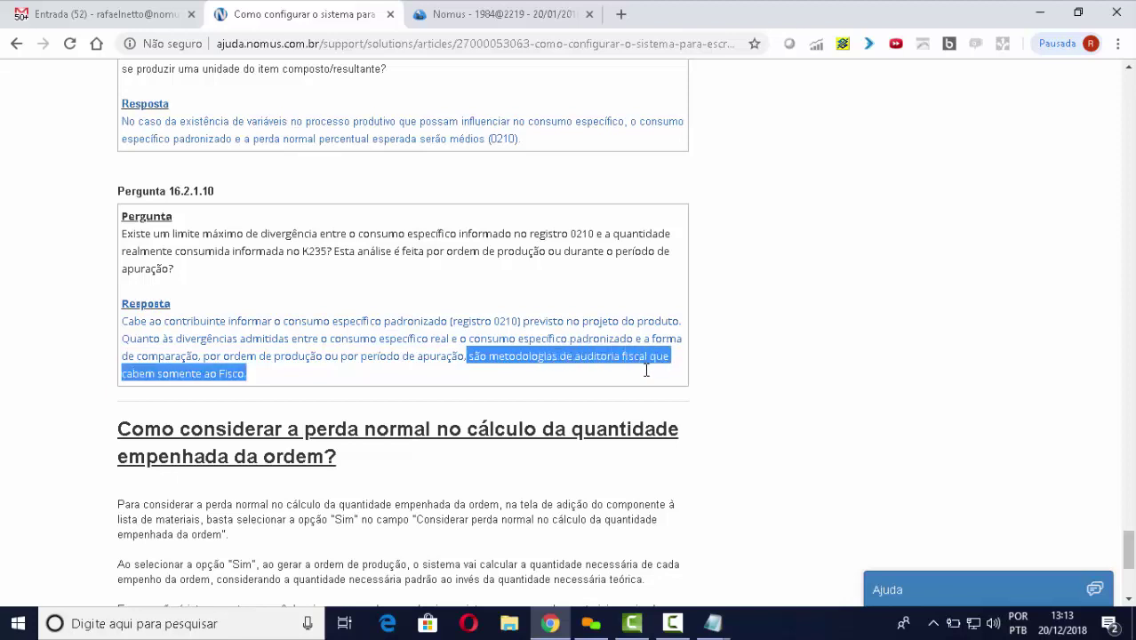
left_click(283, 300)
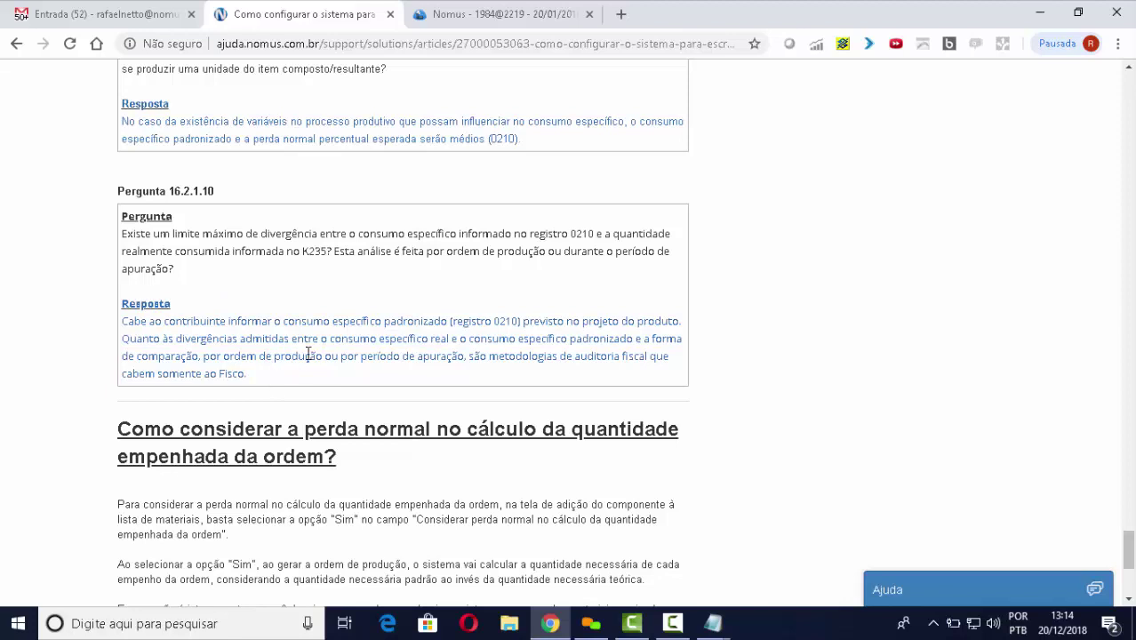
Read the section on considering normal loss in the order's committed quantity, covering the "Sim" option and its benefit for purchasing
scroll(329, 345, "down", 1)
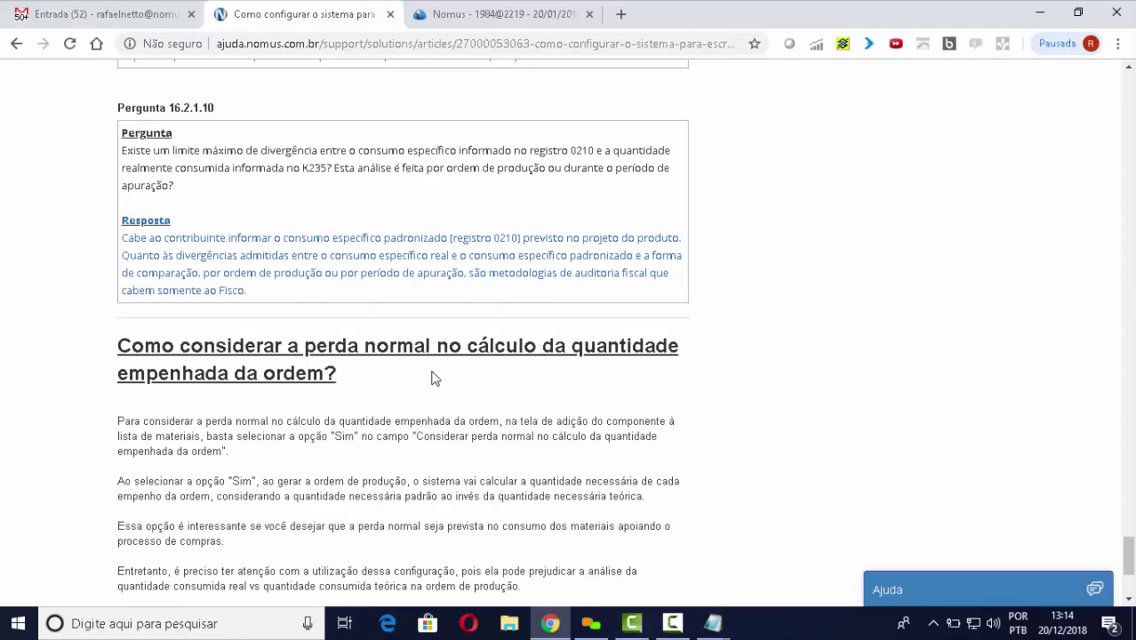
scroll(453, 378, "down", 2)
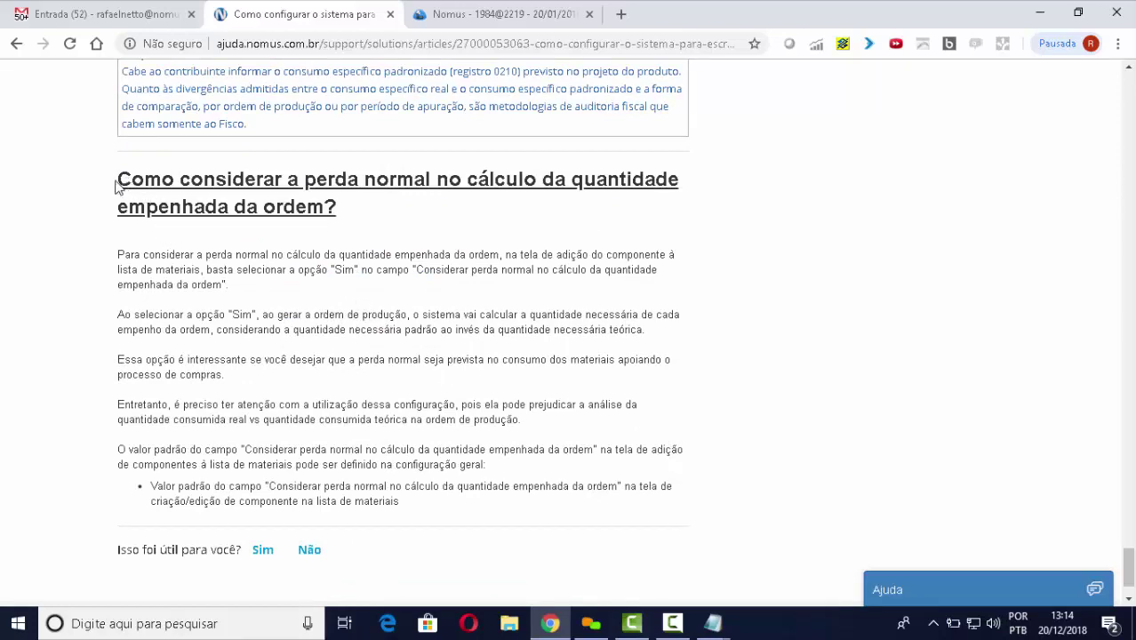
left_click_drag(118, 179, 675, 202)
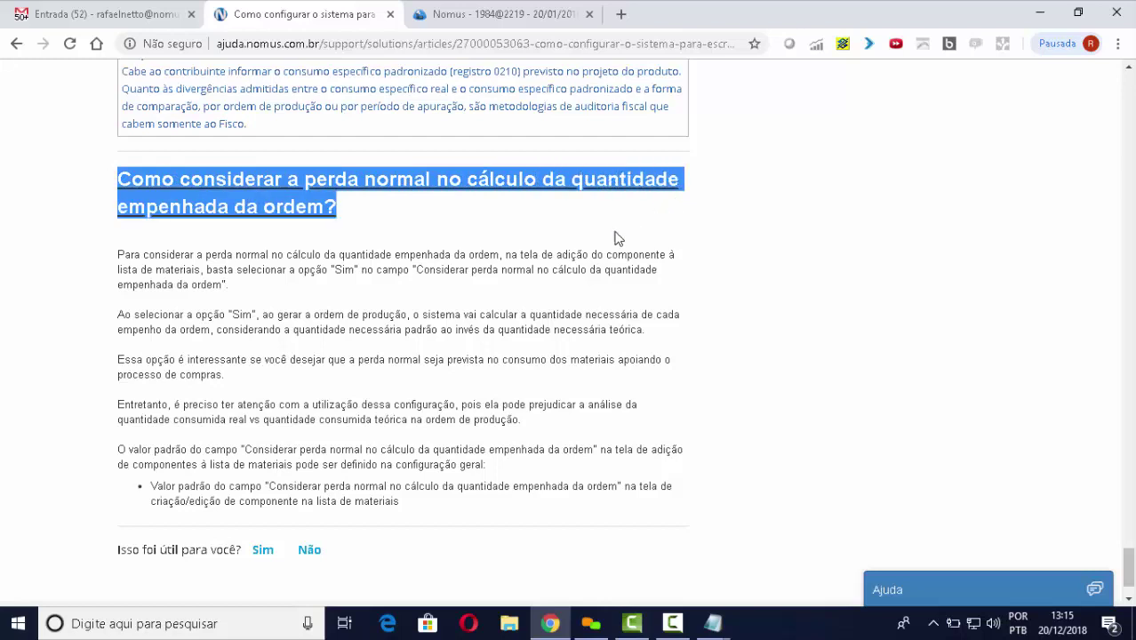
left_click(236, 311)
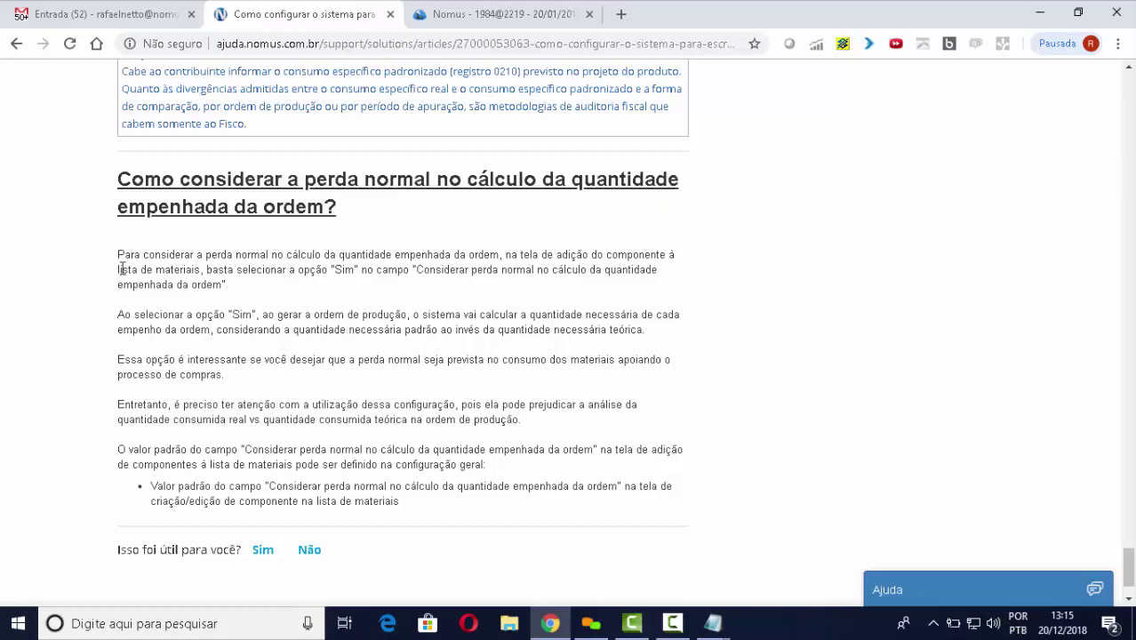
left_click_drag(118, 253, 206, 270)
left_click(246, 290)
double_click(345, 271)
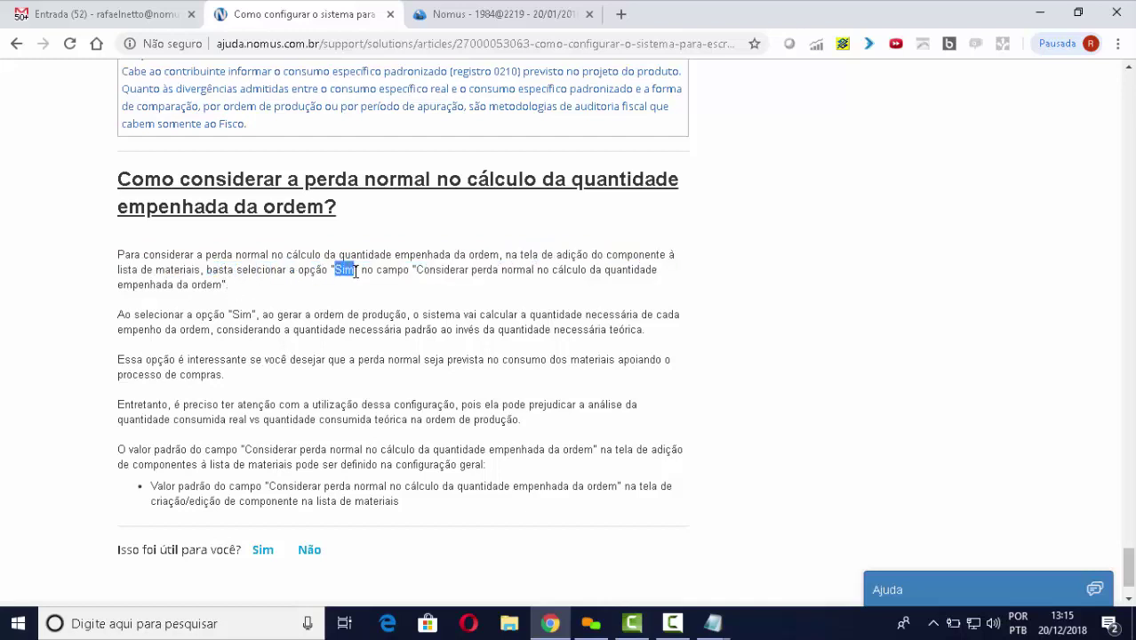
left_click(416, 269)
left_click_drag(418, 270, 226, 285)
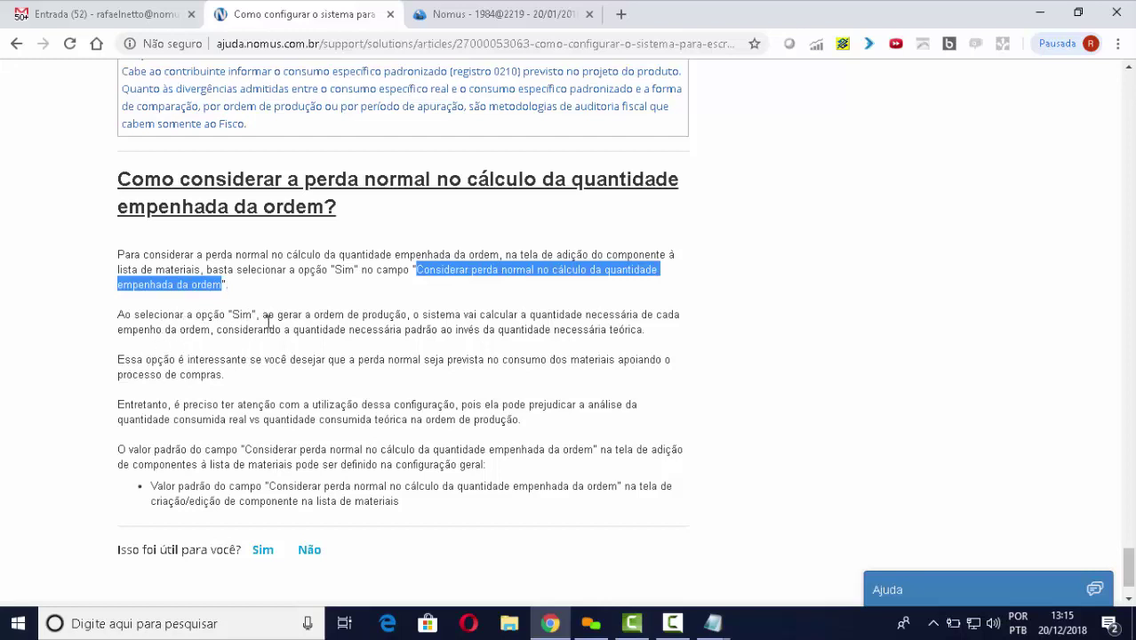
left_click_drag(264, 315, 424, 318)
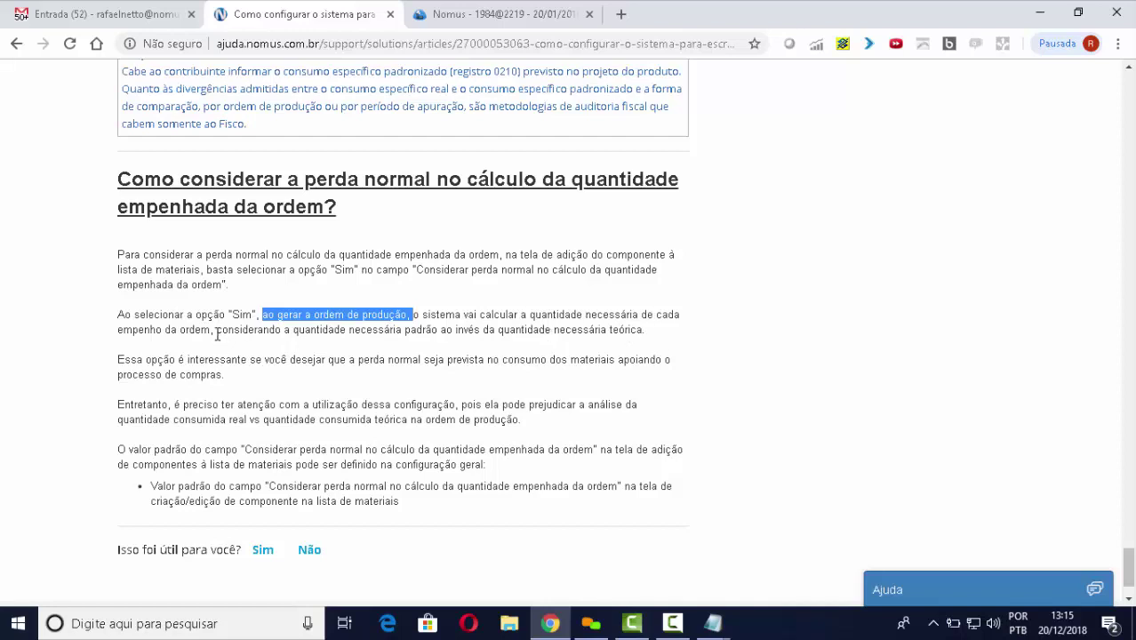
left_click_drag(217, 334, 650, 336)
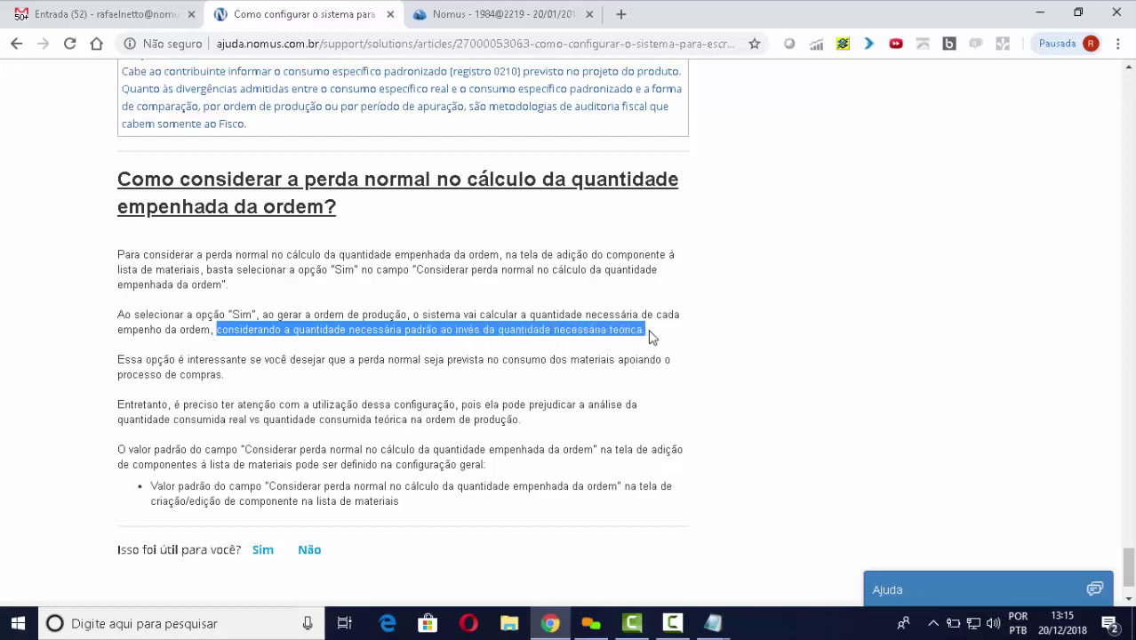
left_click(266, 375)
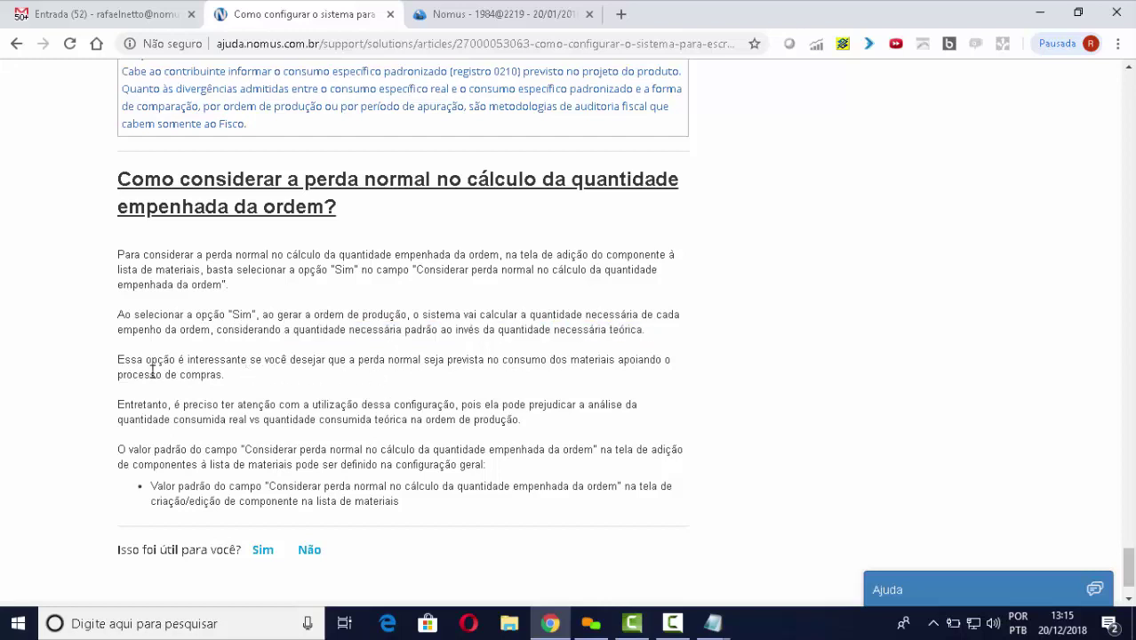
left_click_drag(119, 359, 588, 381)
left_click(423, 381)
Return to the Formol component form in Nomus and locate the field "Considerar perda normal no cálculo da quantidade empenhada da ordem"
left_click(524, 16)
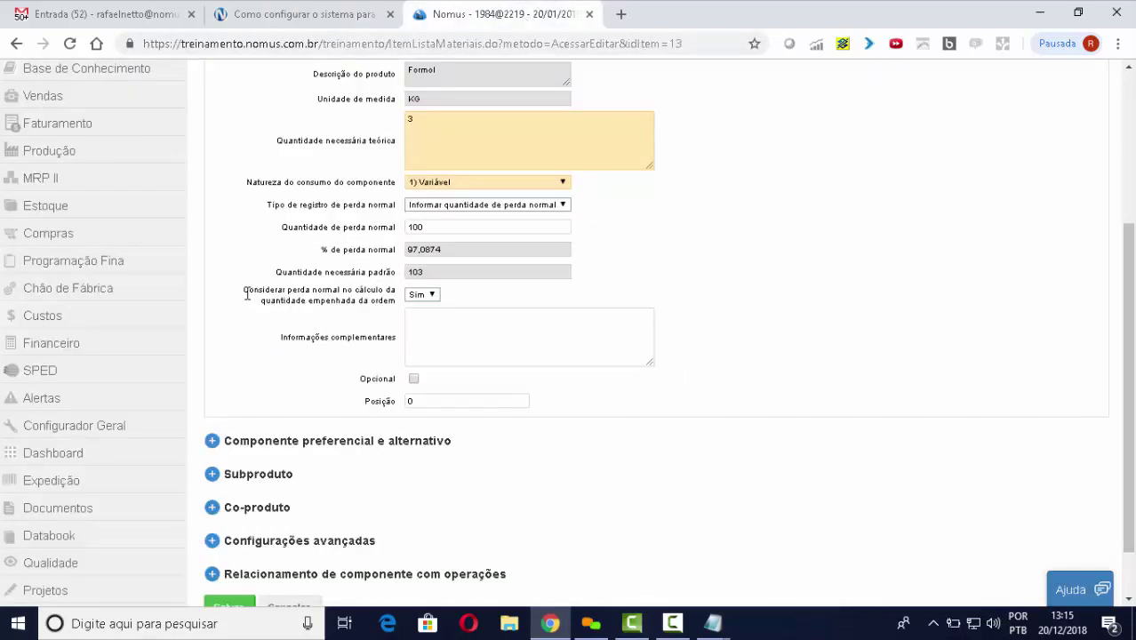
left_click_drag(247, 295, 400, 305)
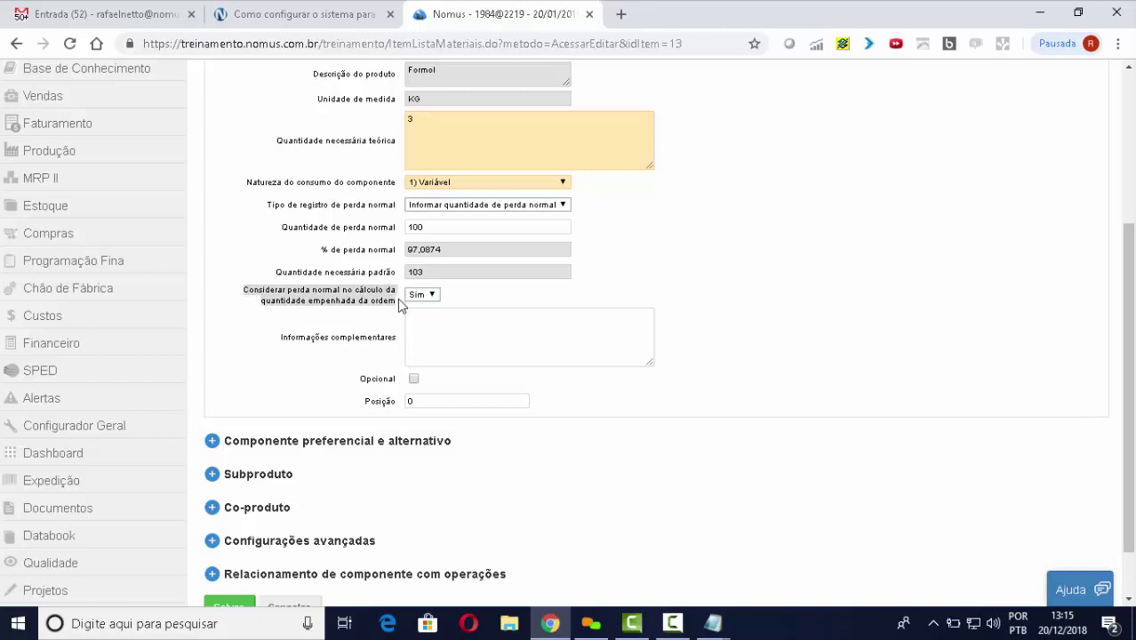
left_click(423, 304)
Try "Não" for considering normal loss in the order's committed quantity, and restore the field to "Sim"
left_click(426, 296)
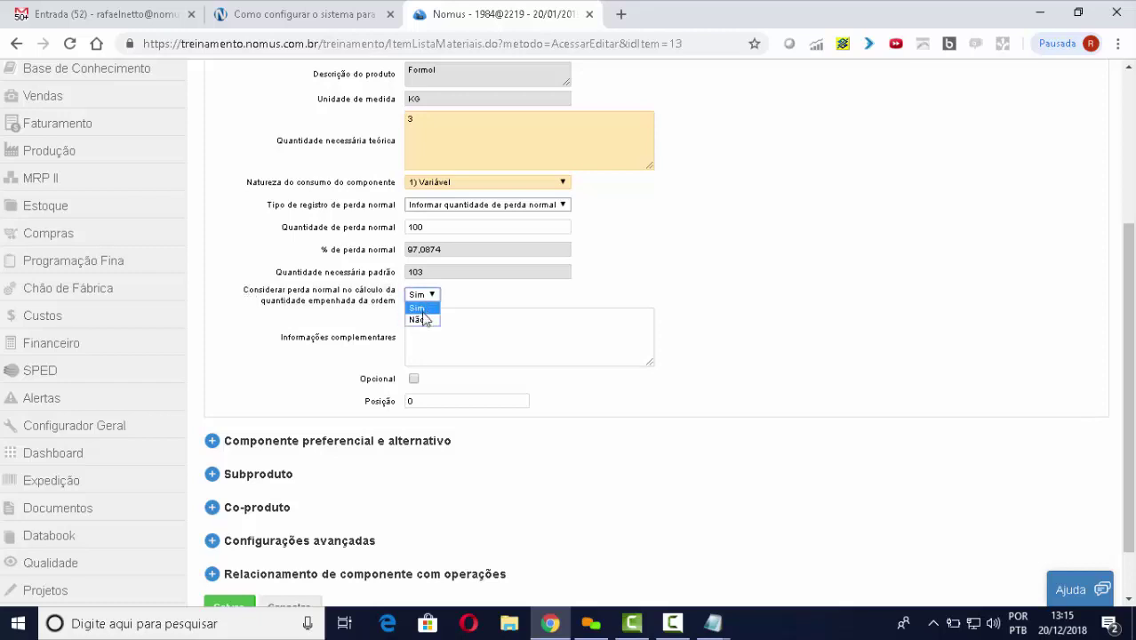
left_click(423, 320)
left_click(427, 296)
left_click(423, 307)
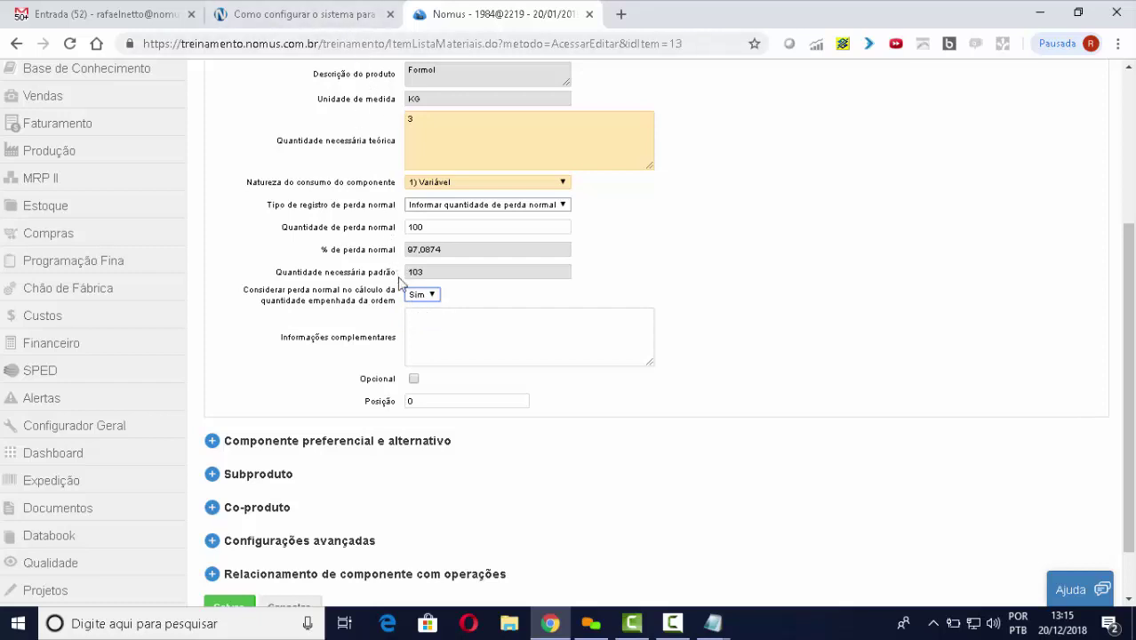
Check Formol's Quantidade necessária padrão and set "Considerar perda normal no cálculo da quantidade empenhada da ordem" to "Não"
scroll(478, 309, "up", 1)
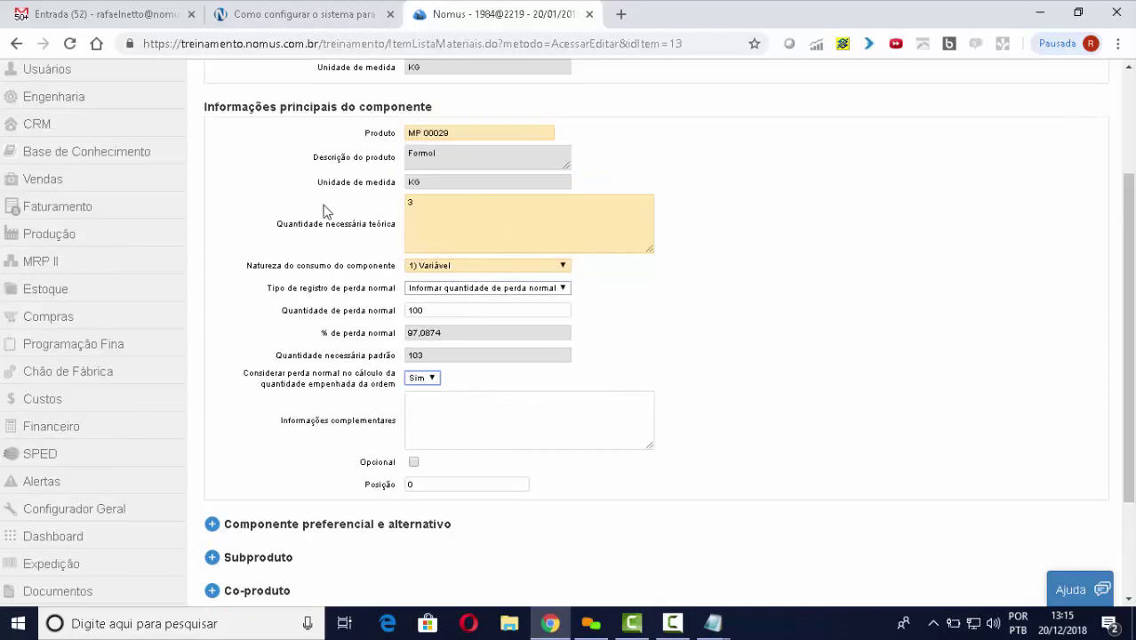
left_click_drag(398, 357, 278, 356)
left_click(416, 355)
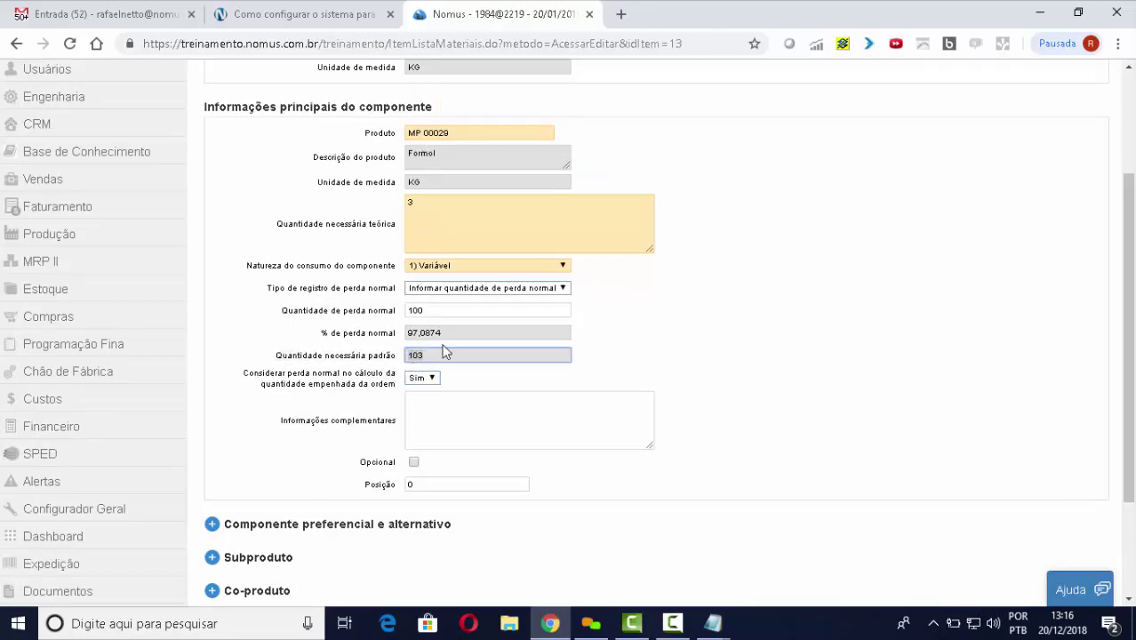
left_click(425, 381)
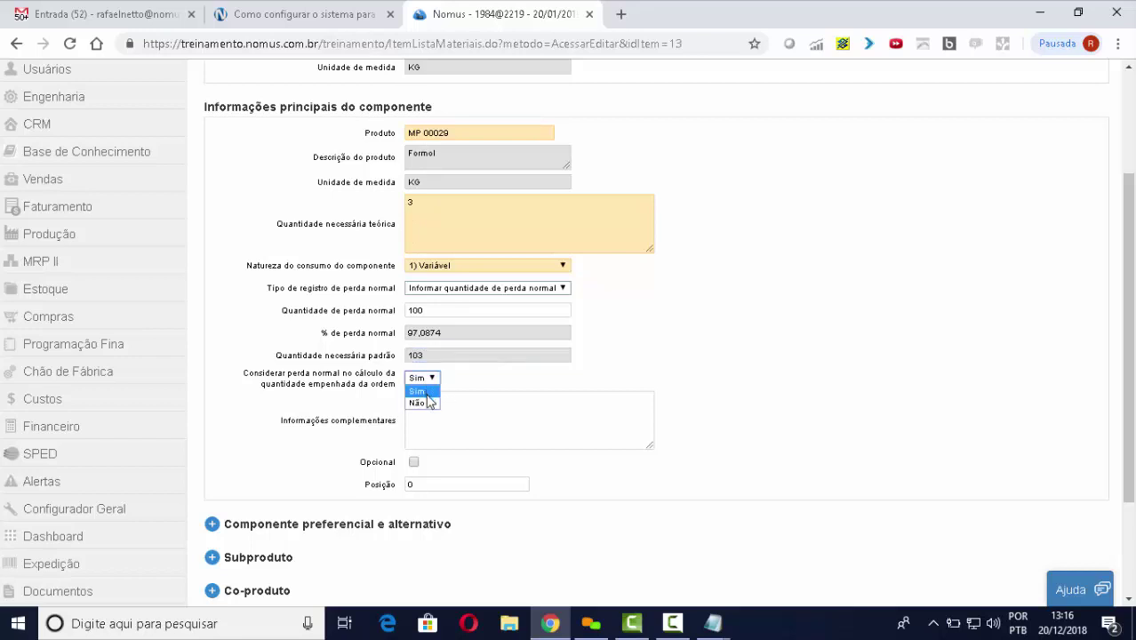
left_click(428, 402)
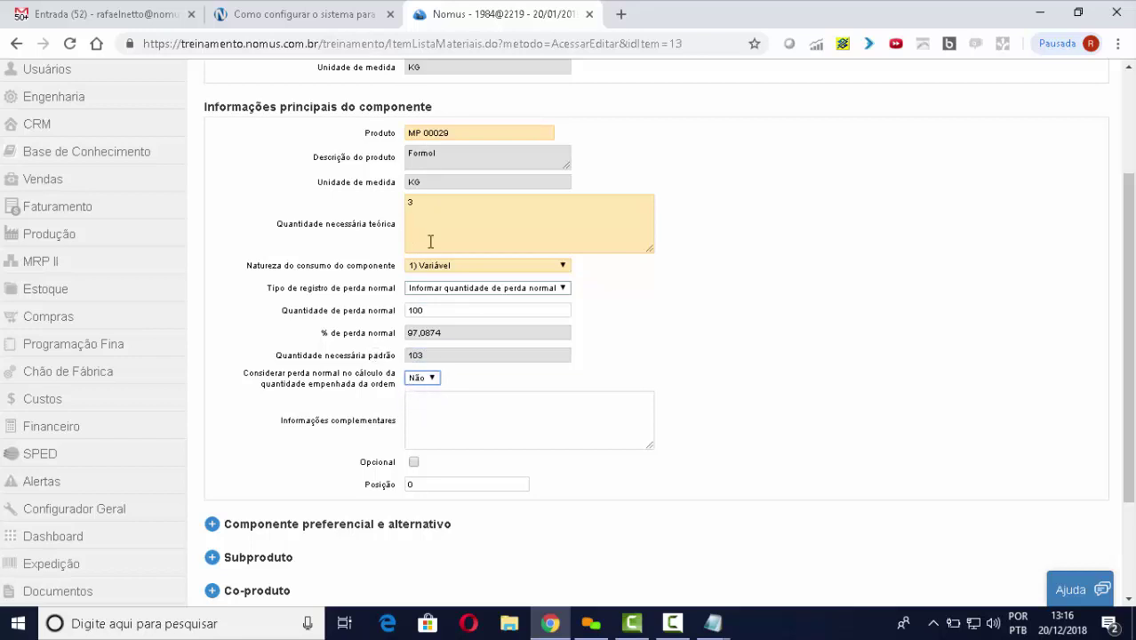
Check Formol's Quantidade necessária teórica, and read the help article's caution and default-value paragraphs on considering normal loss
left_click(418, 205)
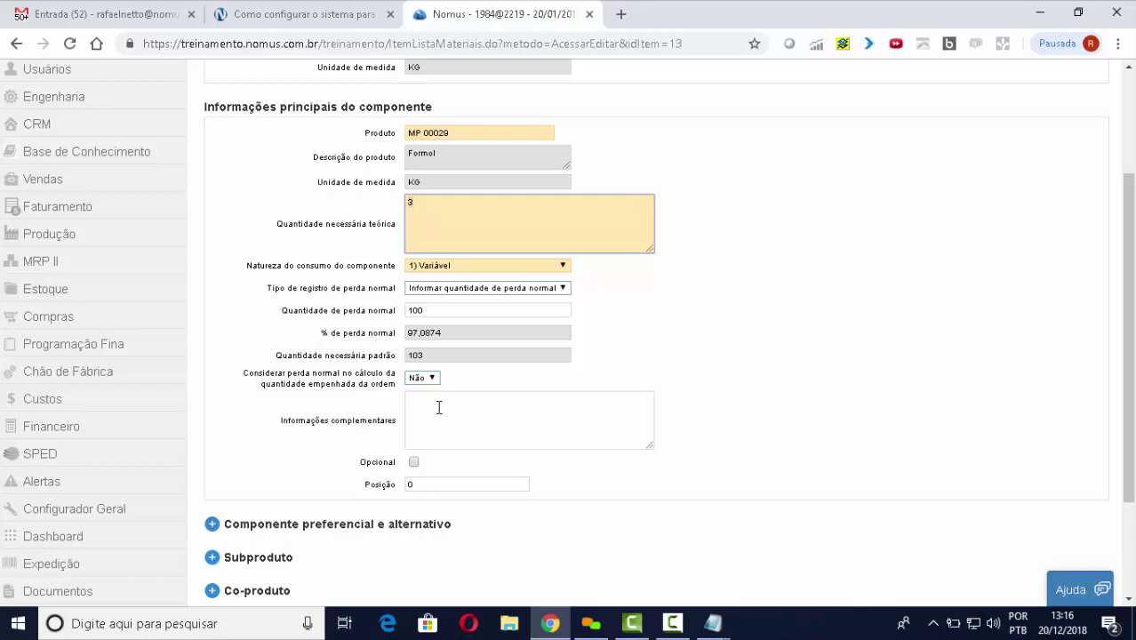
left_click(489, 383)
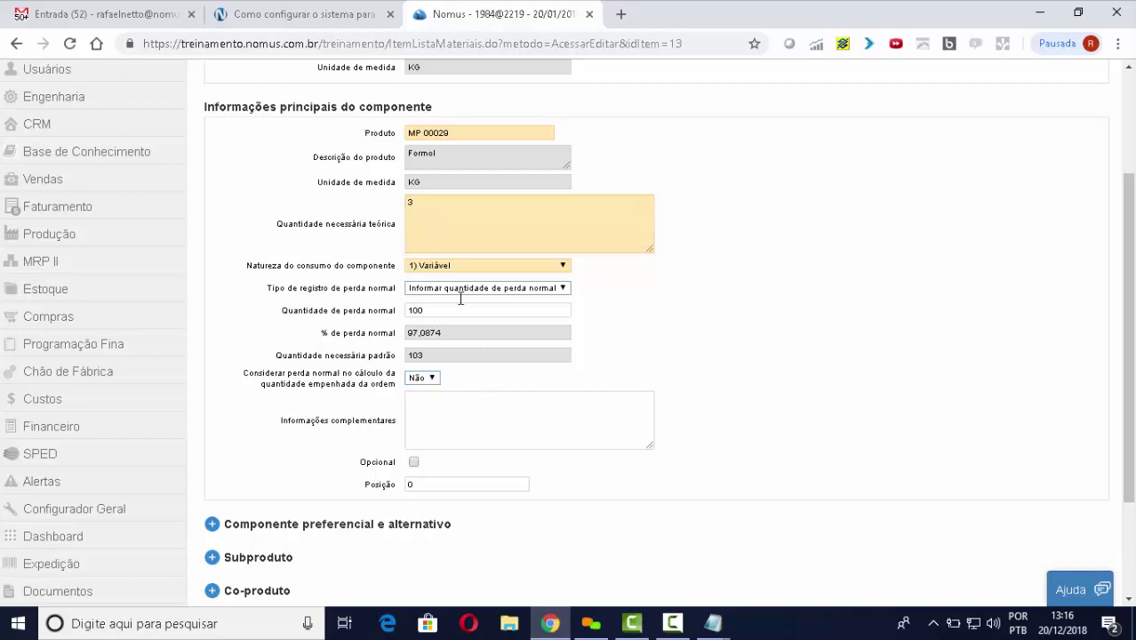
left_click(341, 21)
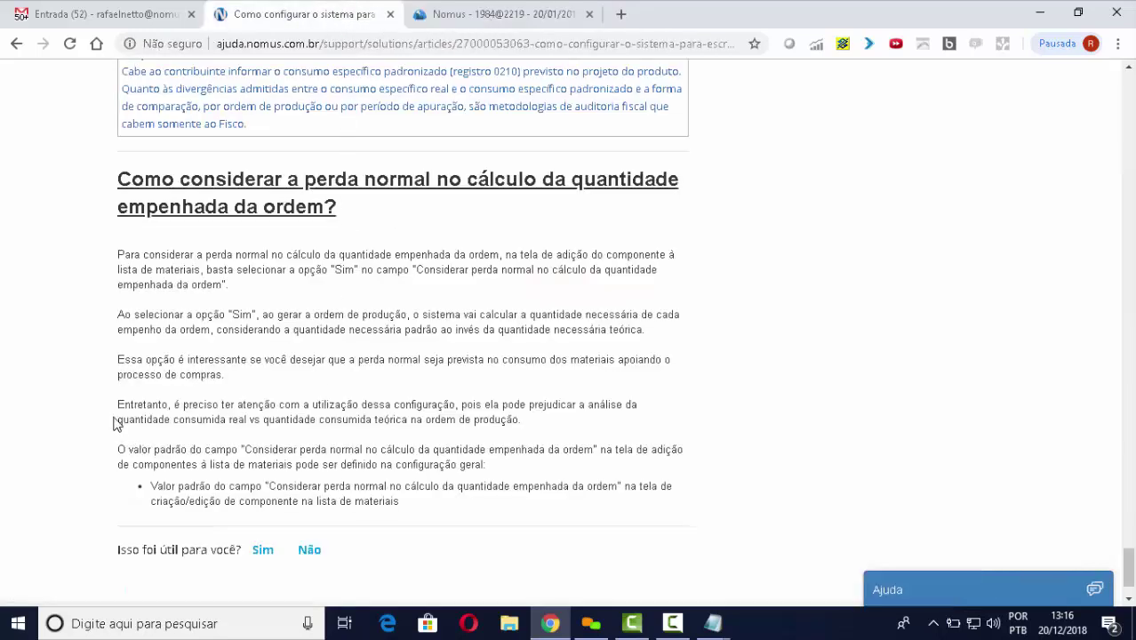
left_click_drag(117, 405, 455, 404)
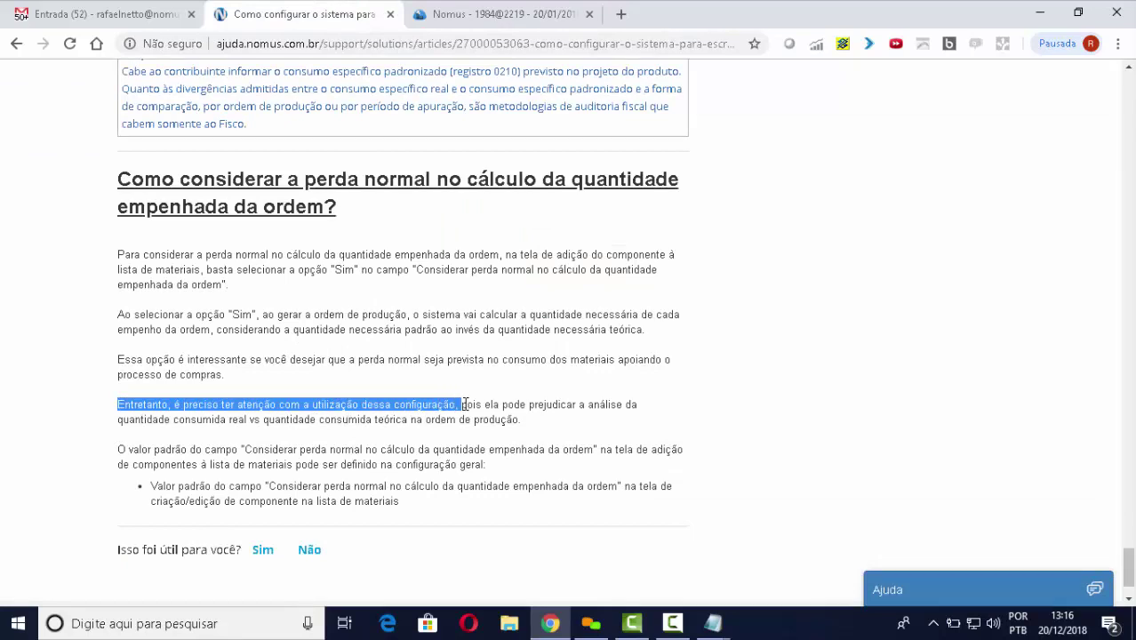
left_click_drag(465, 404, 534, 429)
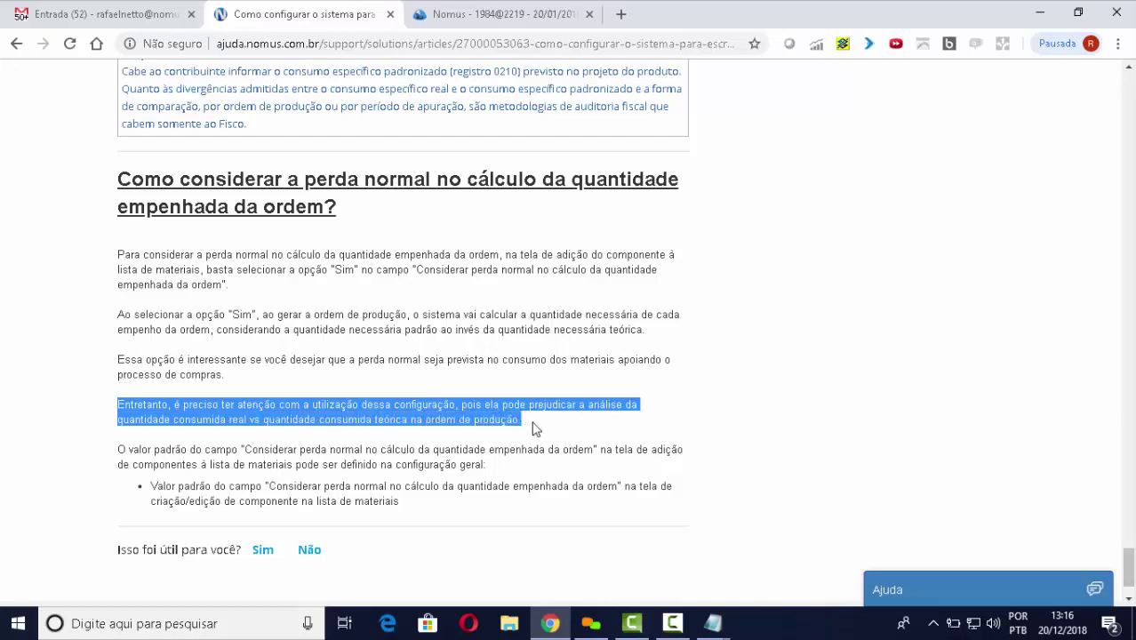
left_click(373, 393)
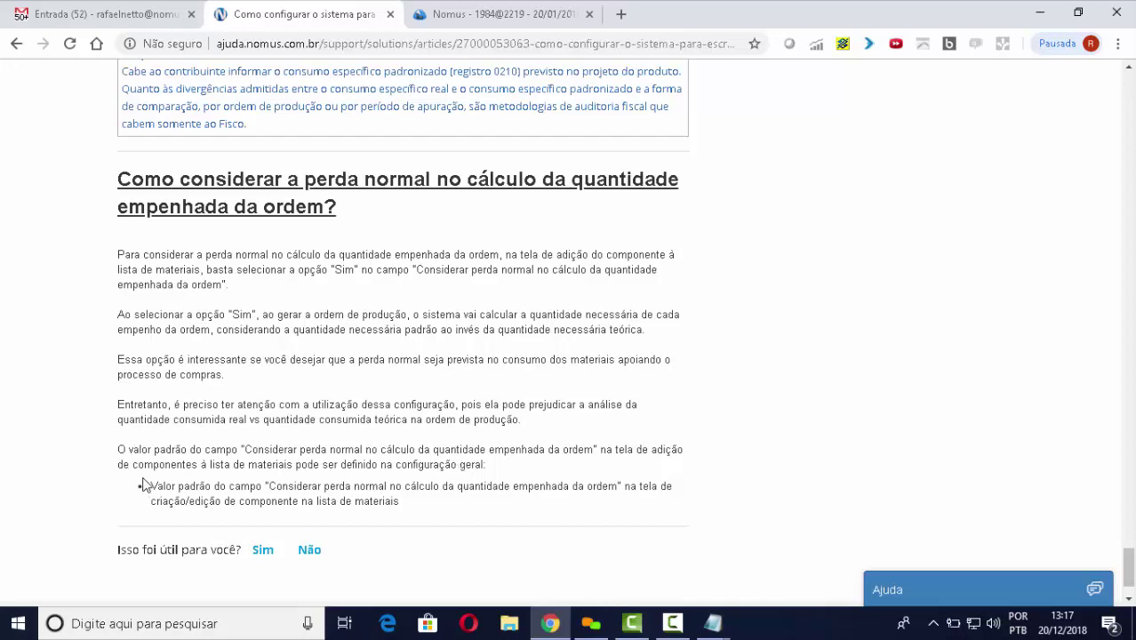
left_click_drag(121, 451, 593, 449)
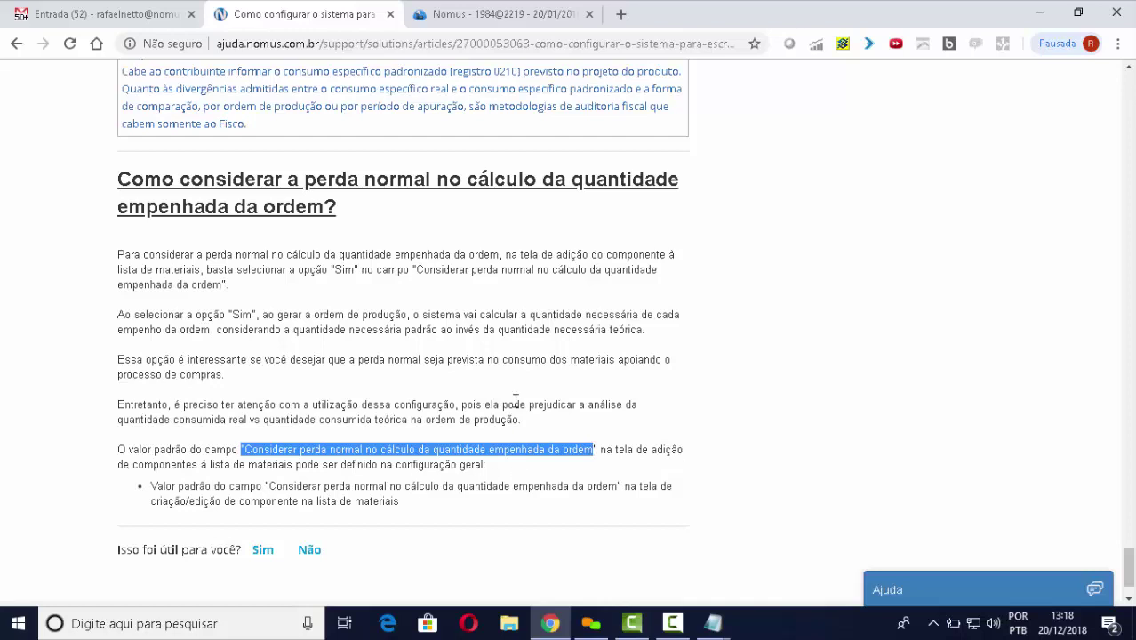
Return to the Formol component in Nomus, try "Sim" for considering normal loss in the order's committed quantity, and restore "Não"
left_click(494, 15)
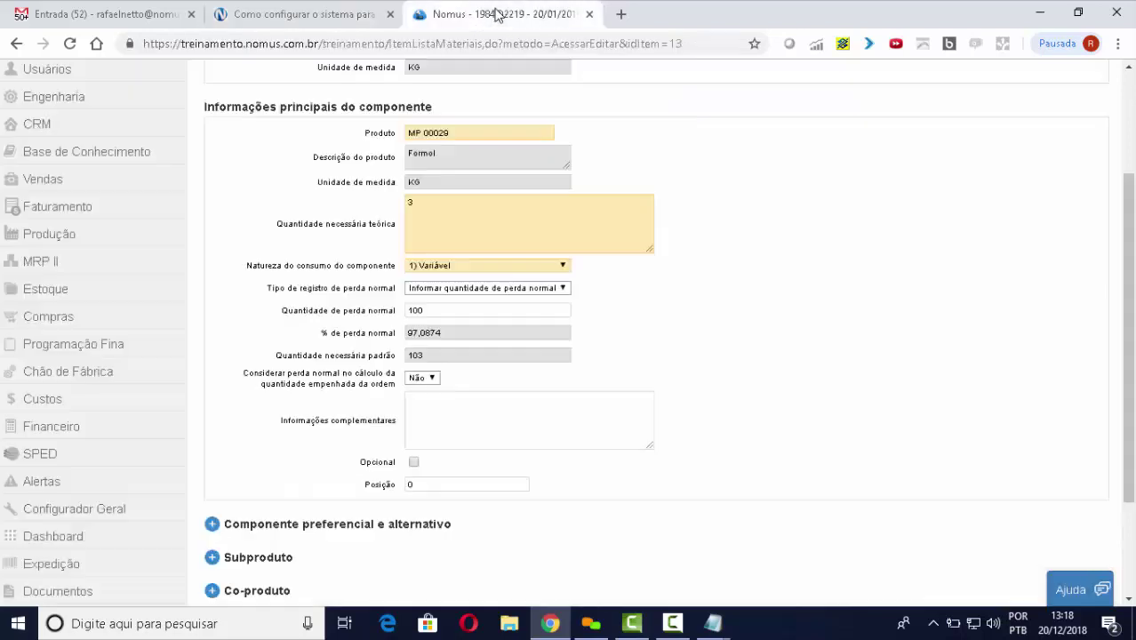
left_click(420, 378)
left_click(425, 405)
left_click(425, 381)
left_click(422, 391)
left_click(428, 380)
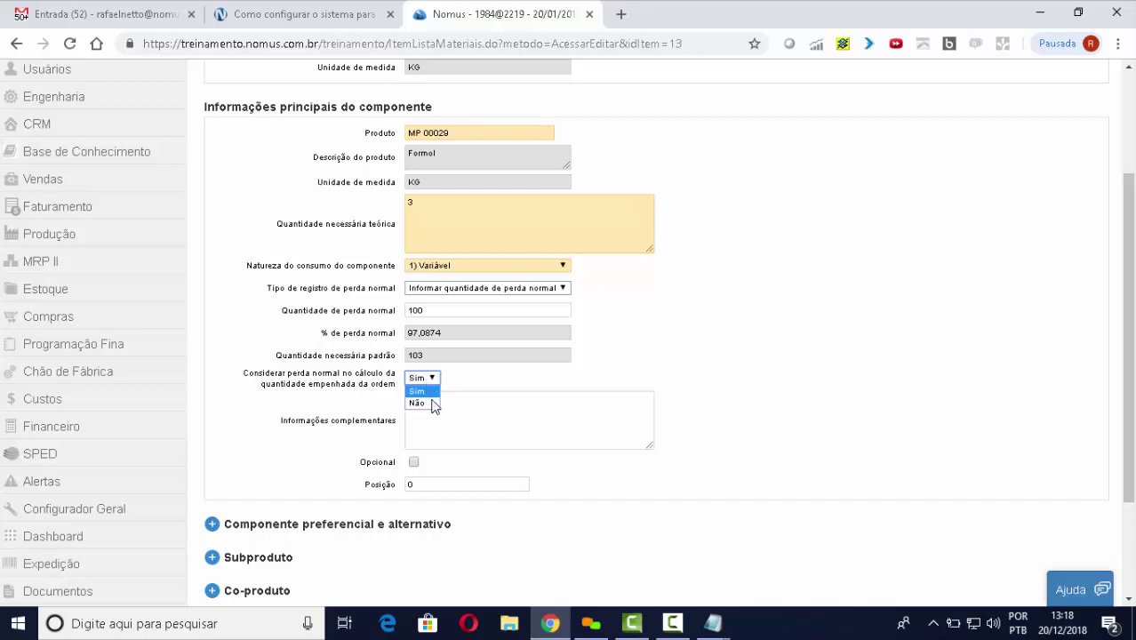
left_click(430, 402)
Find "Configuração geral" through Nomus's quick access search and open it
scroll(753, 378, "up", 3)
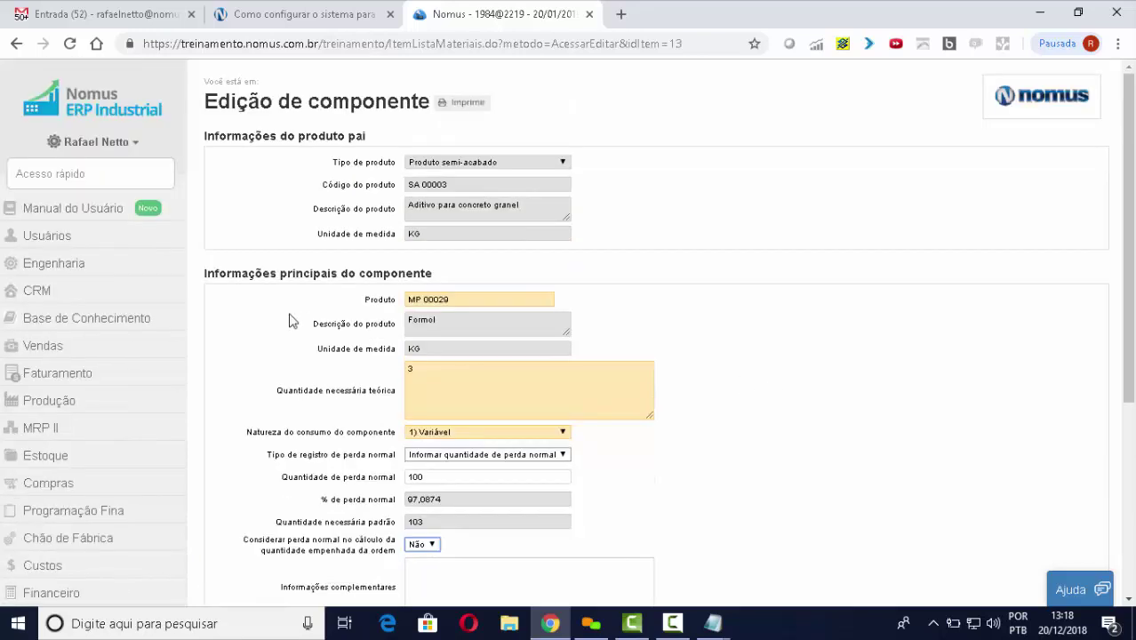
left_click(61, 175)
type("Conf")
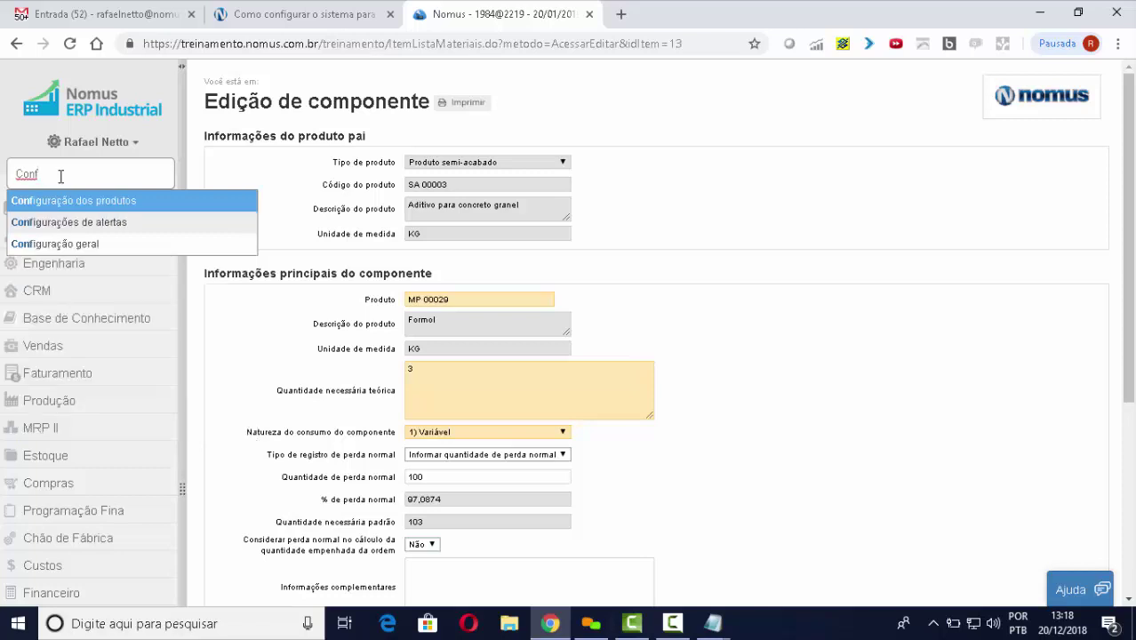
type("i")
key("Down")
key("Down")
key("Return")
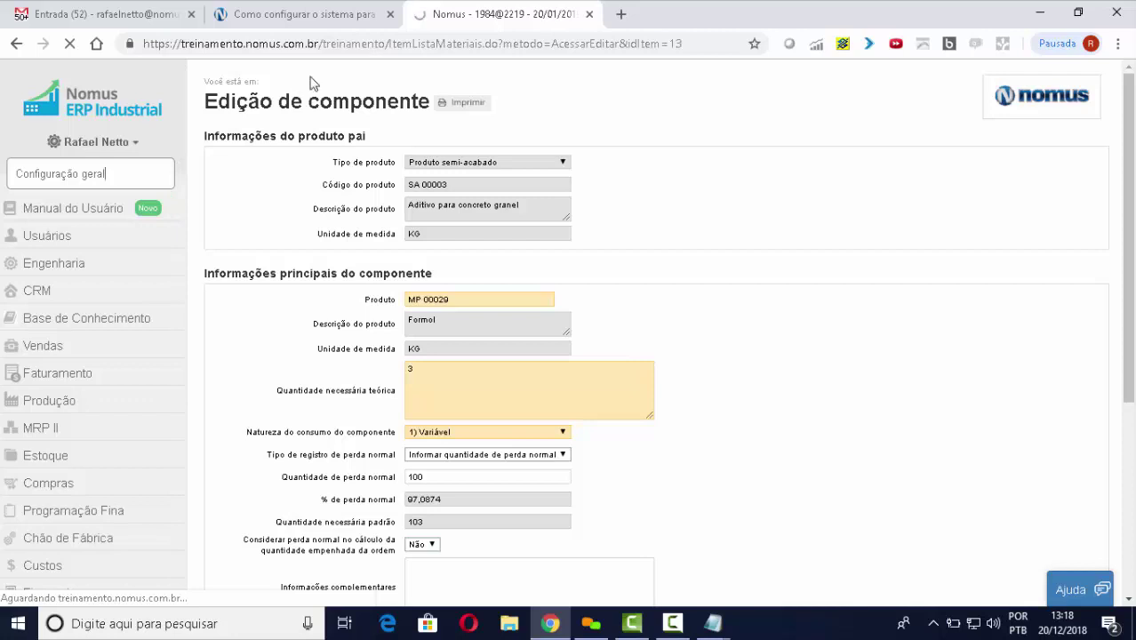
Copy the field name "Considerar perda normal no cálculo da quantidade empenhada da ordem" from the help article's final bullet
left_click(334, 13)
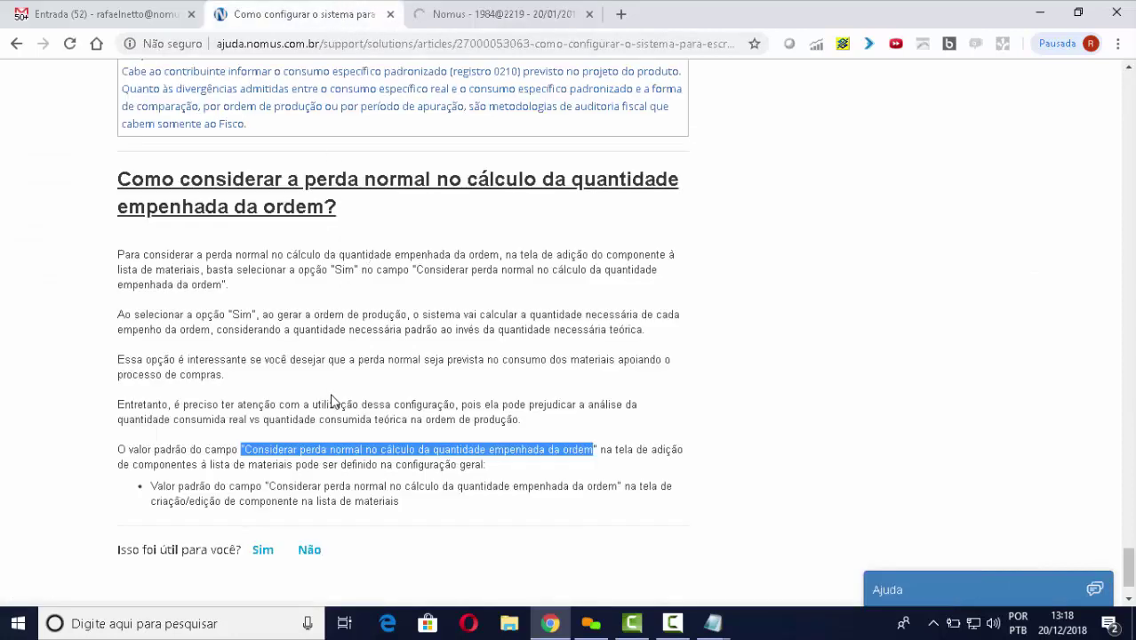
left_click(363, 404)
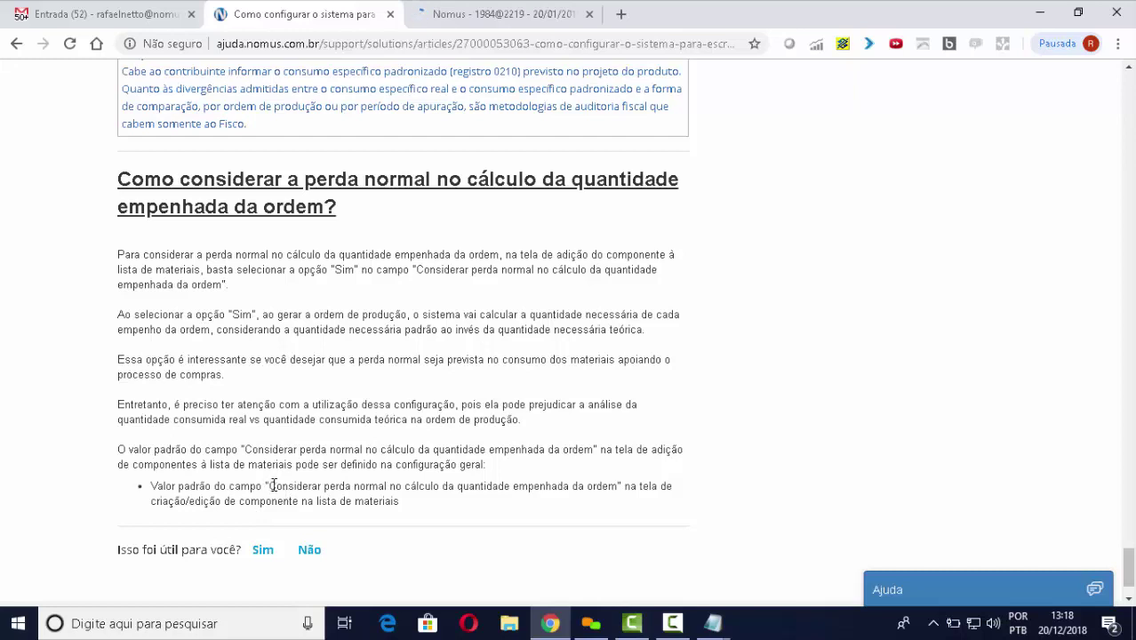
left_click_drag(270, 487, 618, 486)
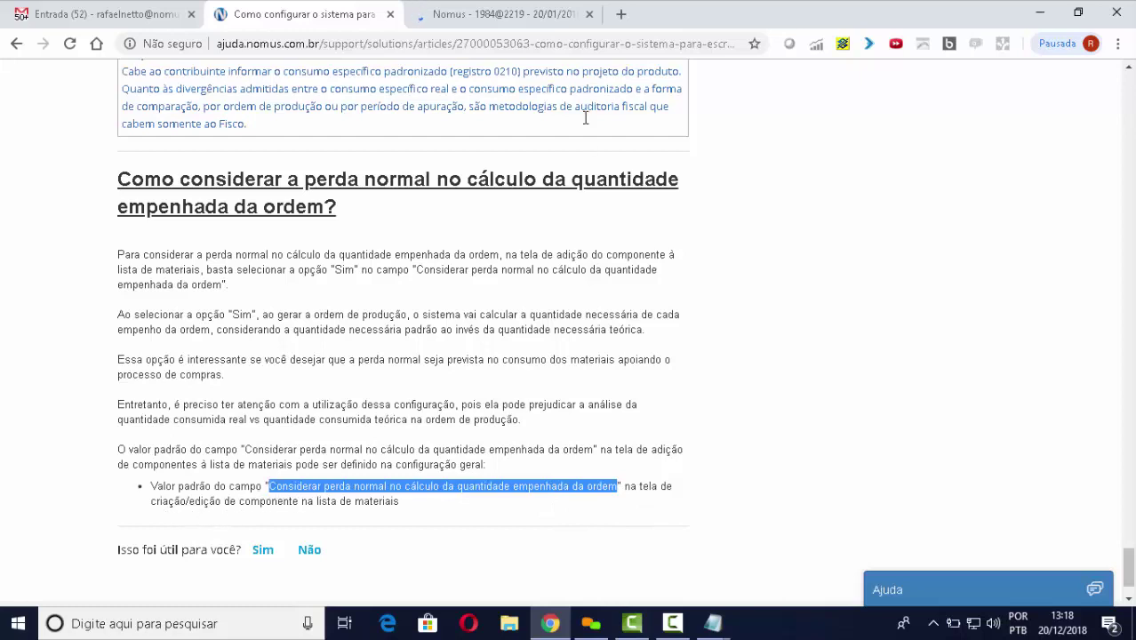
Search Nomus's Configuração geral page for the copied field name and highlight the label of its default-value parameter
left_click(529, 14)
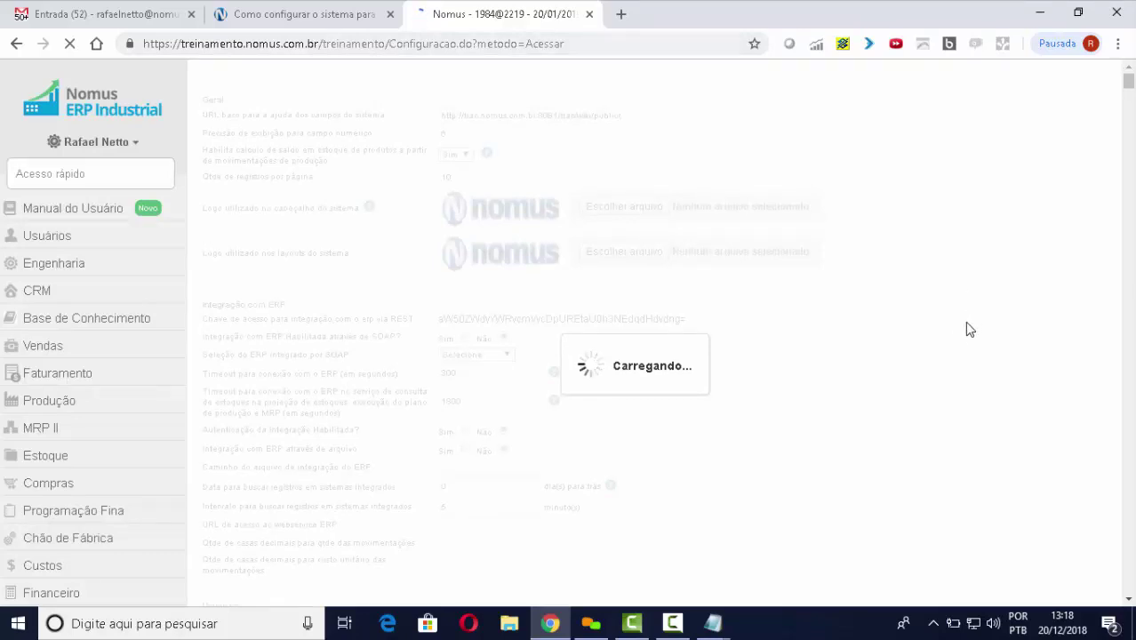
key("ctrl+f")
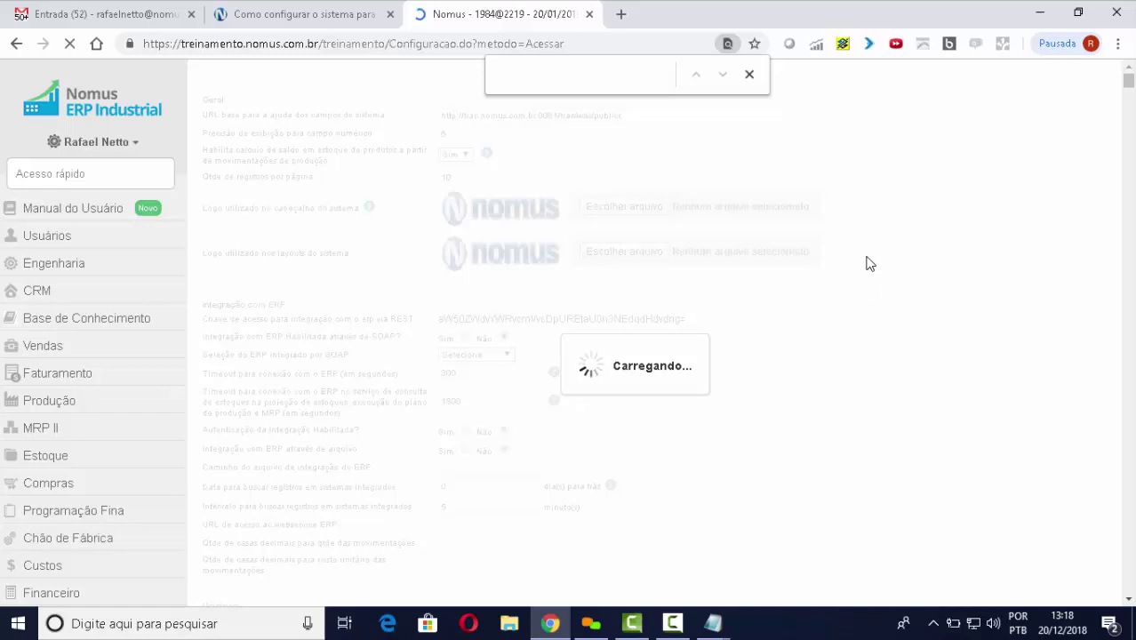
key("ctrl+v")
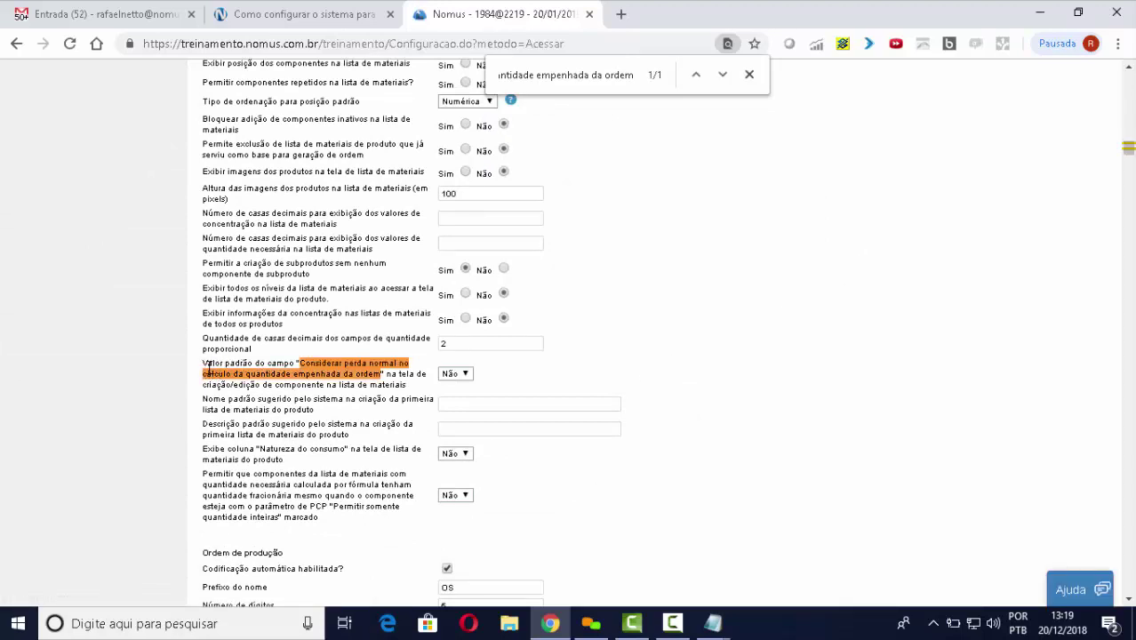
left_click_drag(204, 366, 414, 394)
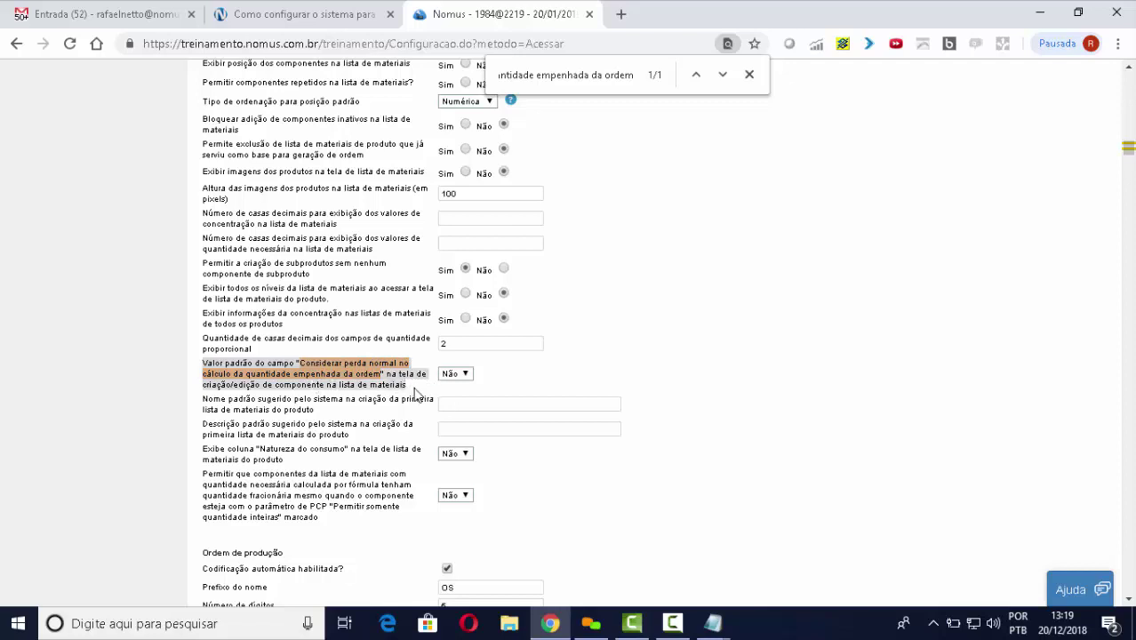